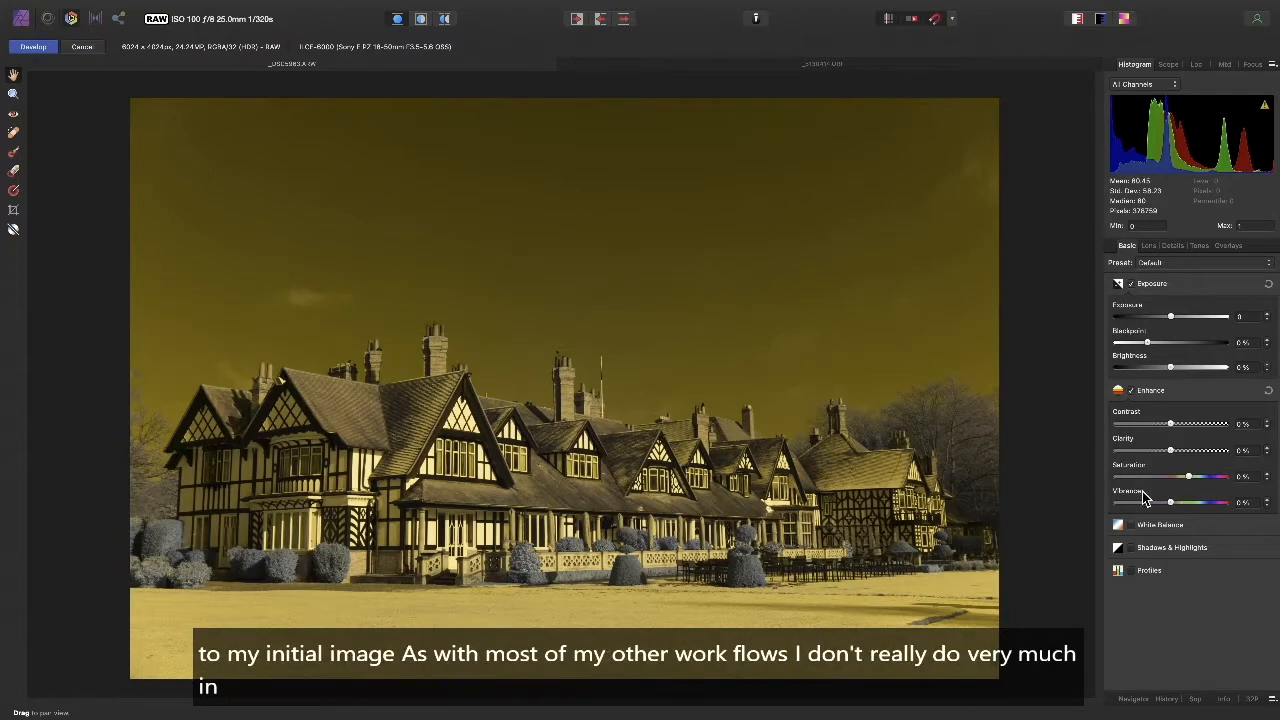
Enable Shadows & Highlights, set Highlights to -100%, and lower the Blackpoint slightly below zero.
click(1160, 558)
drag(1171, 606, 1102, 608)
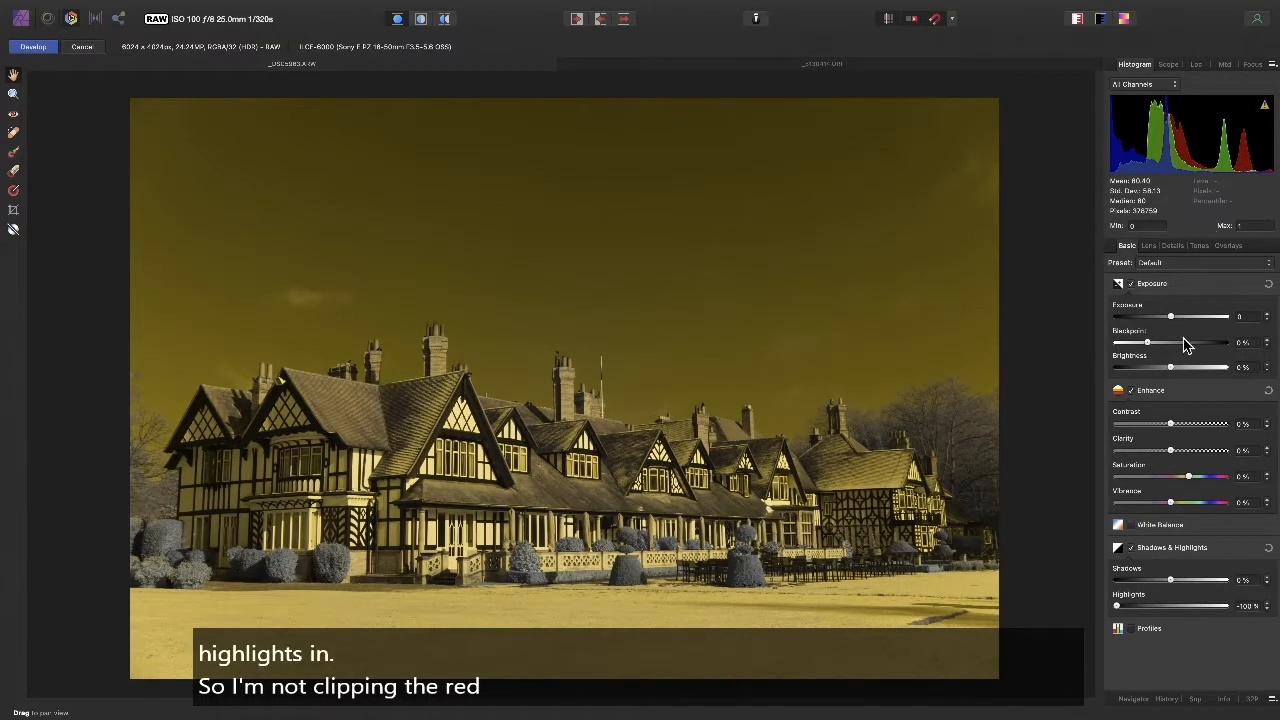
drag(1150, 346, 1135, 347)
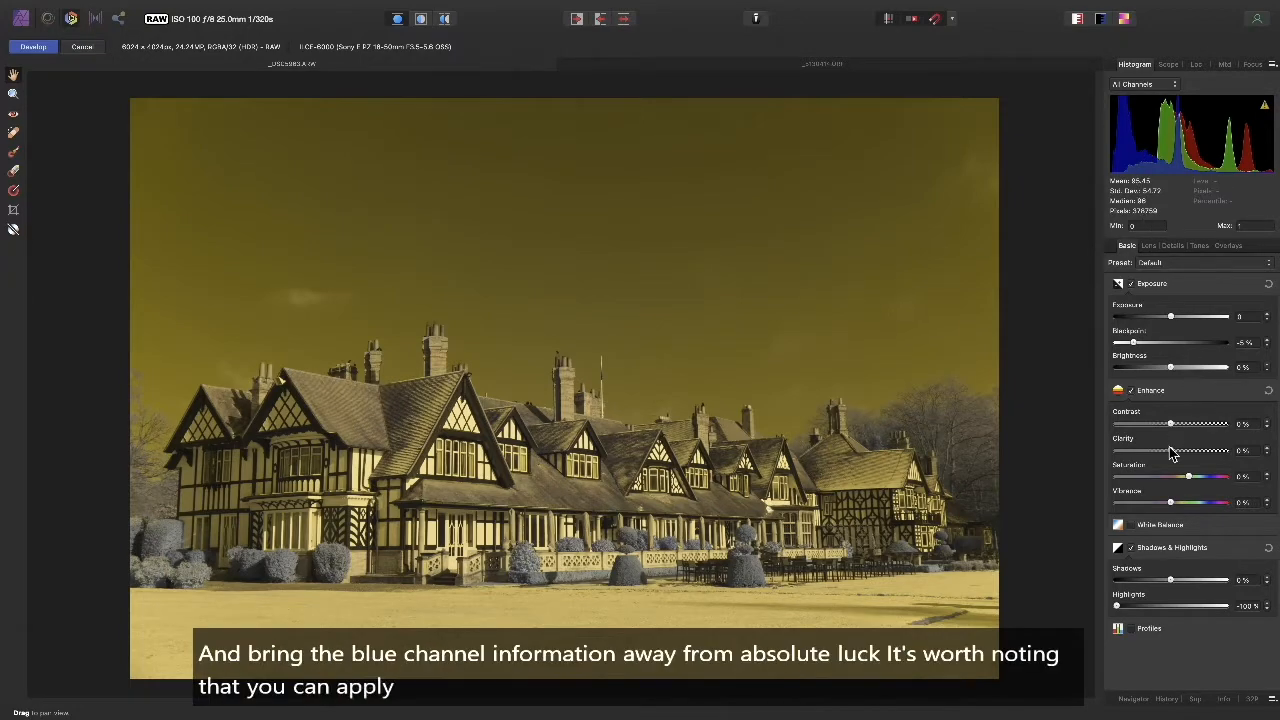
Try Clarity at 100% on the RAW image and reset it to its default.
drag(1172, 452, 1230, 455)
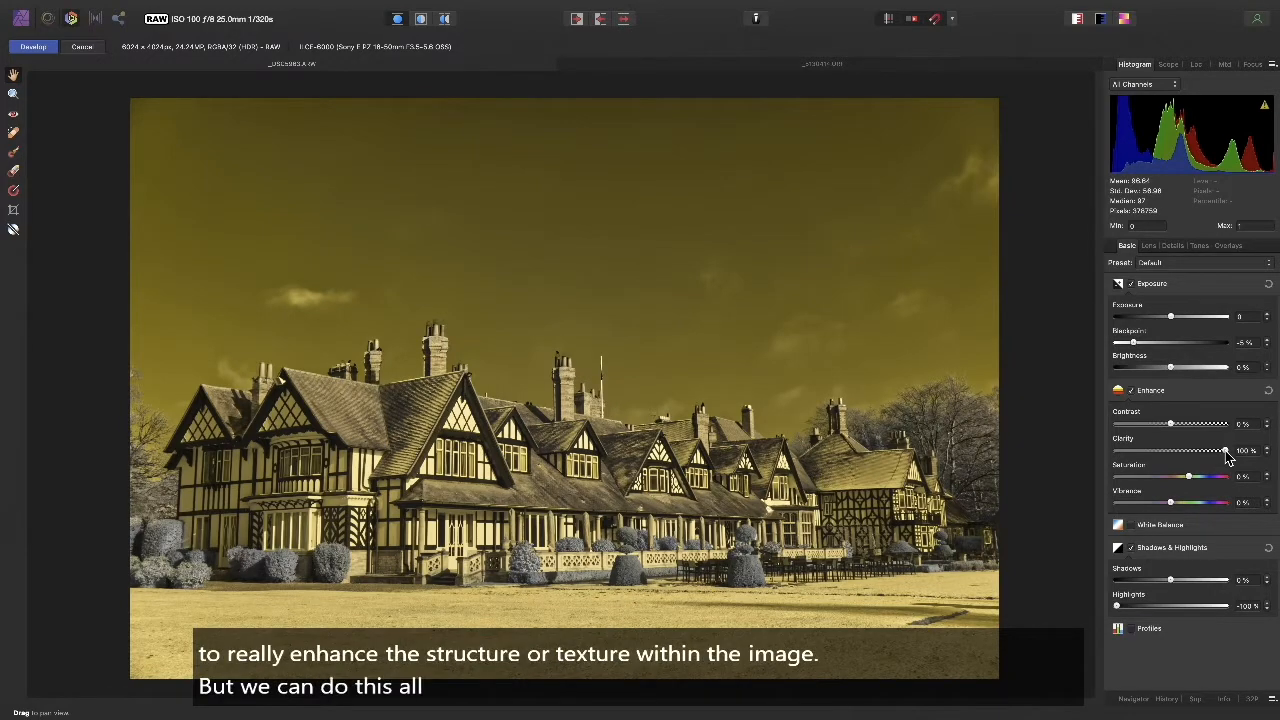
double_click(1226, 451)
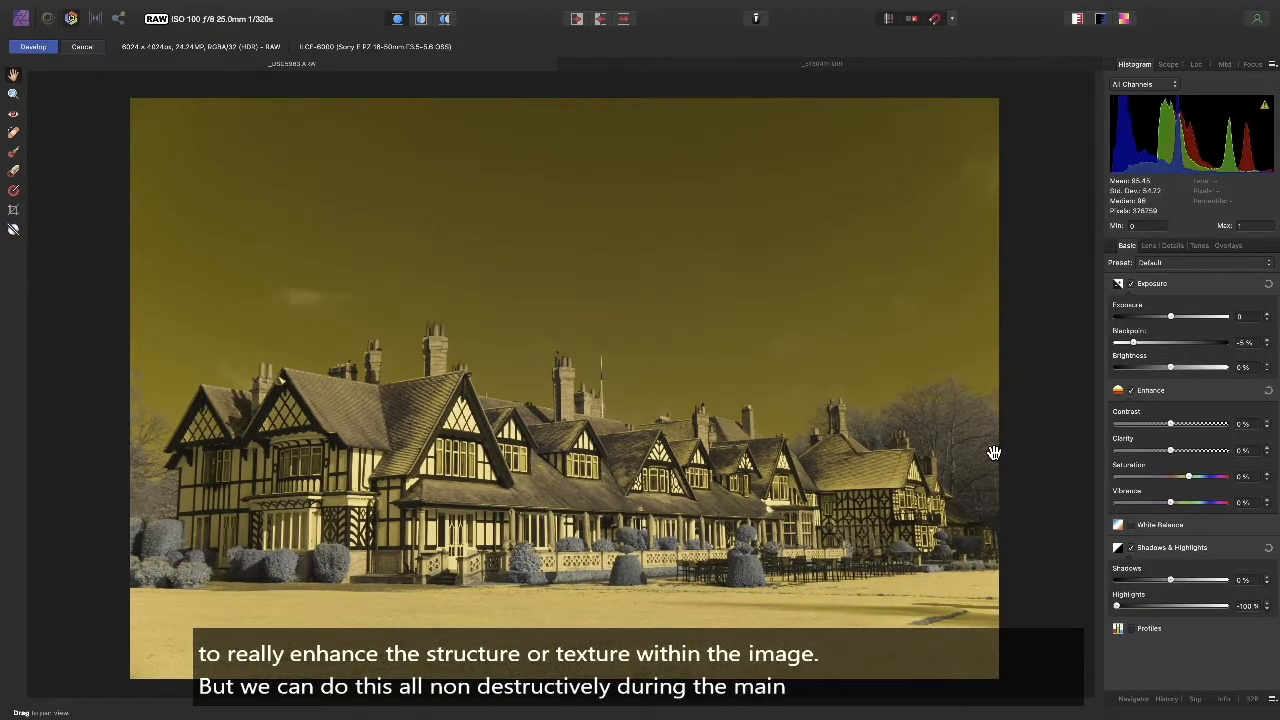
Develop the RAW photo and add a Channel Mixer adjustment layer above the background.
click(42, 47)
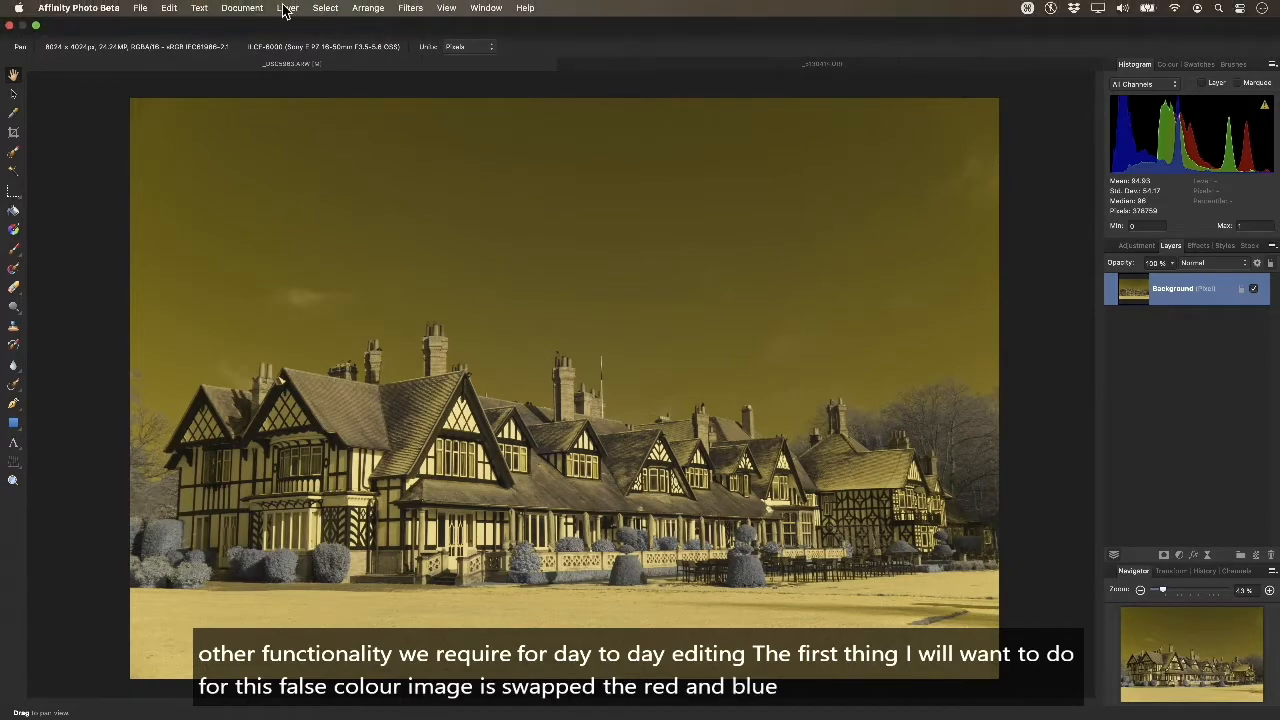
click(287, 8)
mouse_move(350, 196)
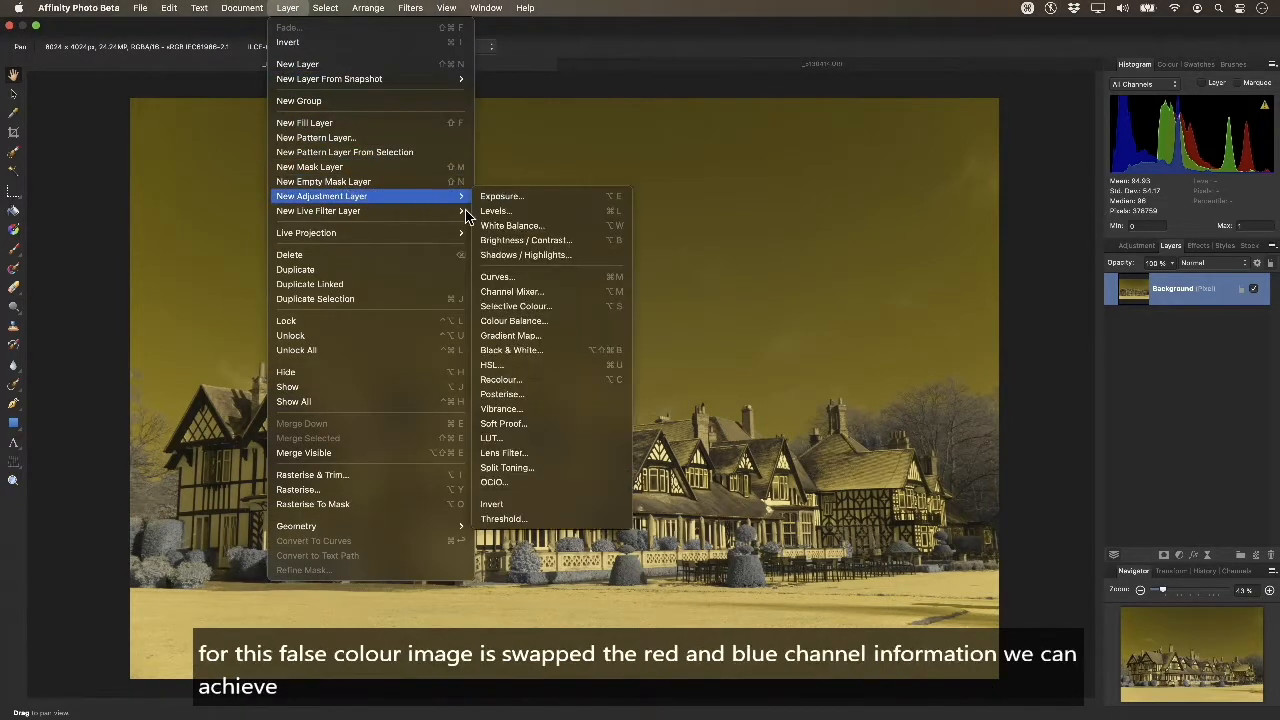
click(559, 292)
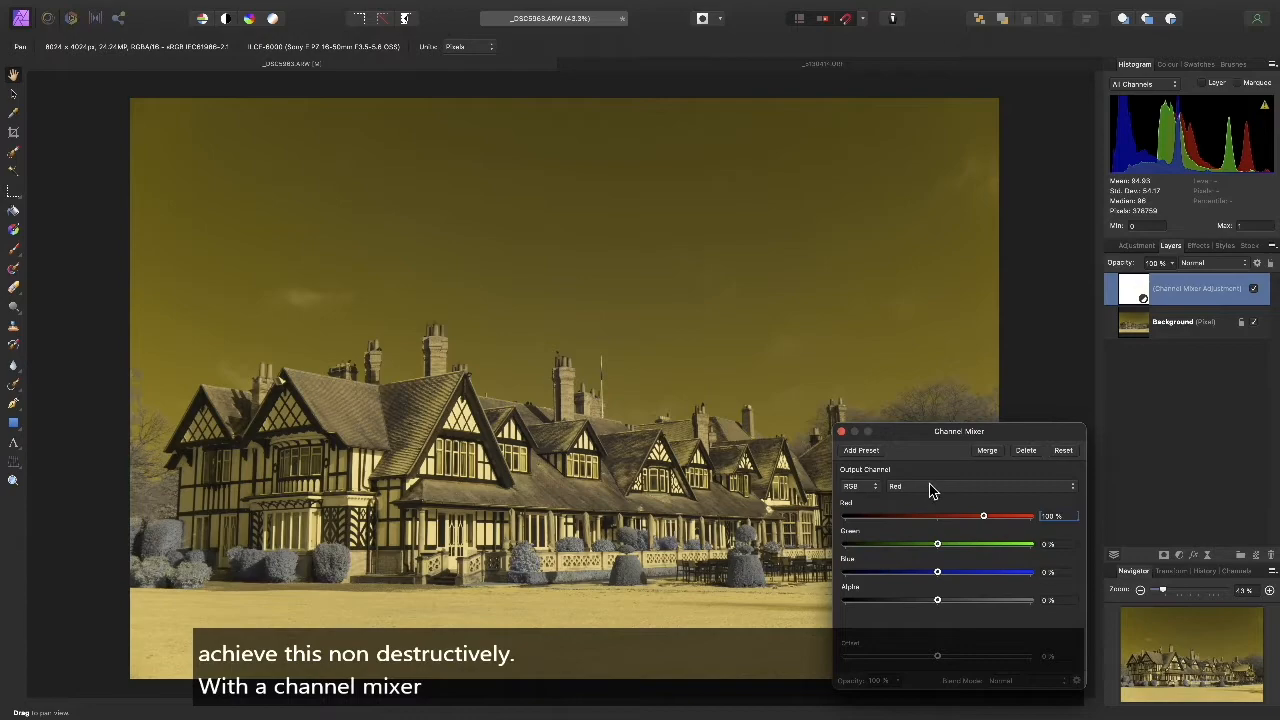
For the mixer's Red output channel, set the red contribution to 0% and blue to 100%.
click(1063, 516)
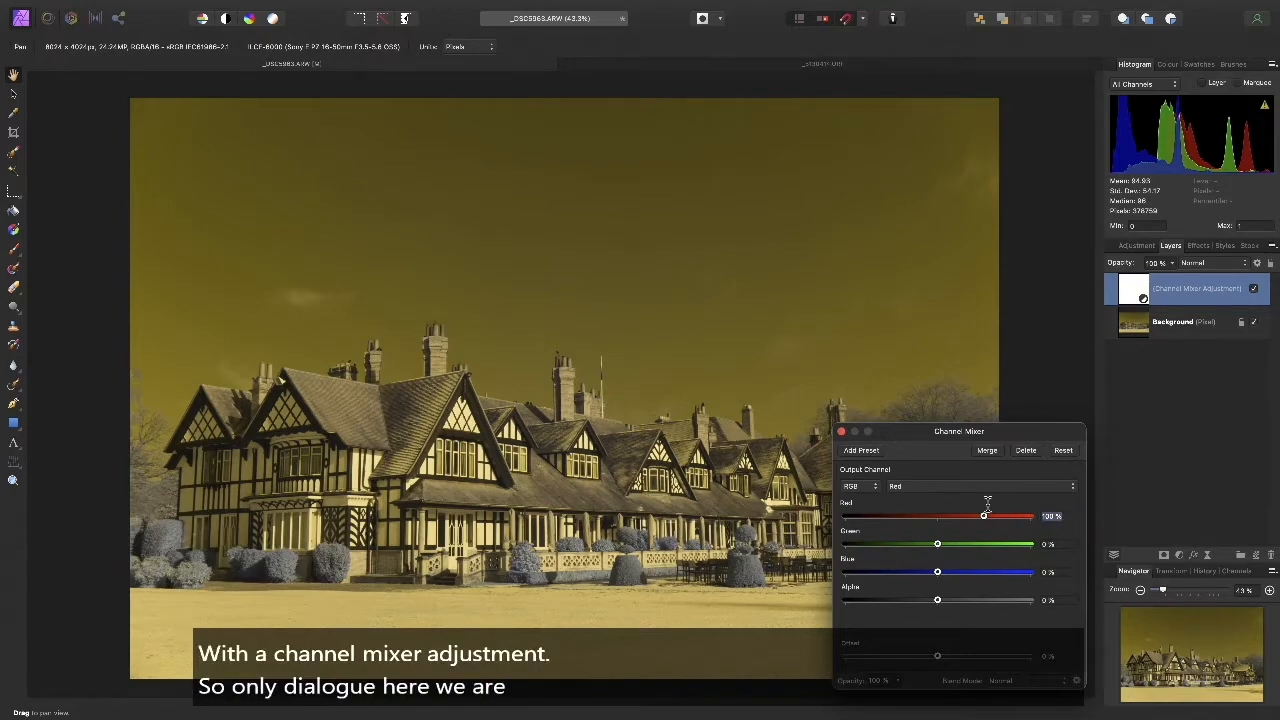
text(0)
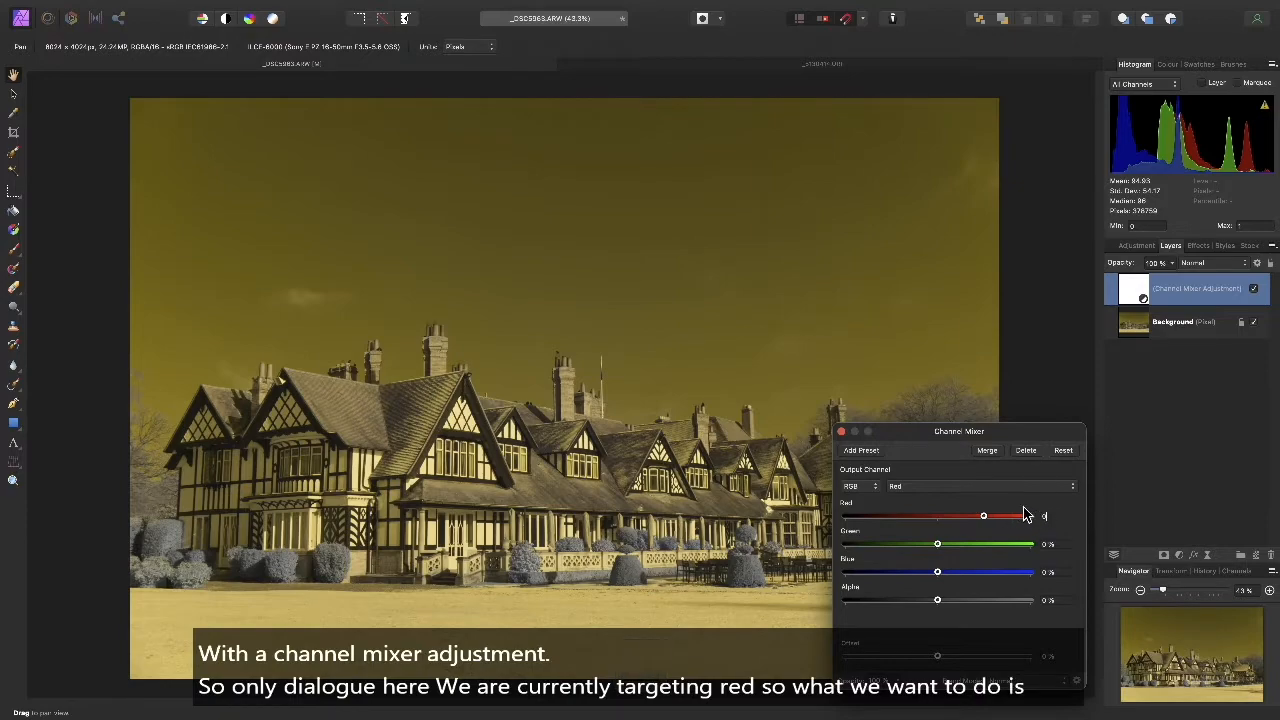
key(Tab)
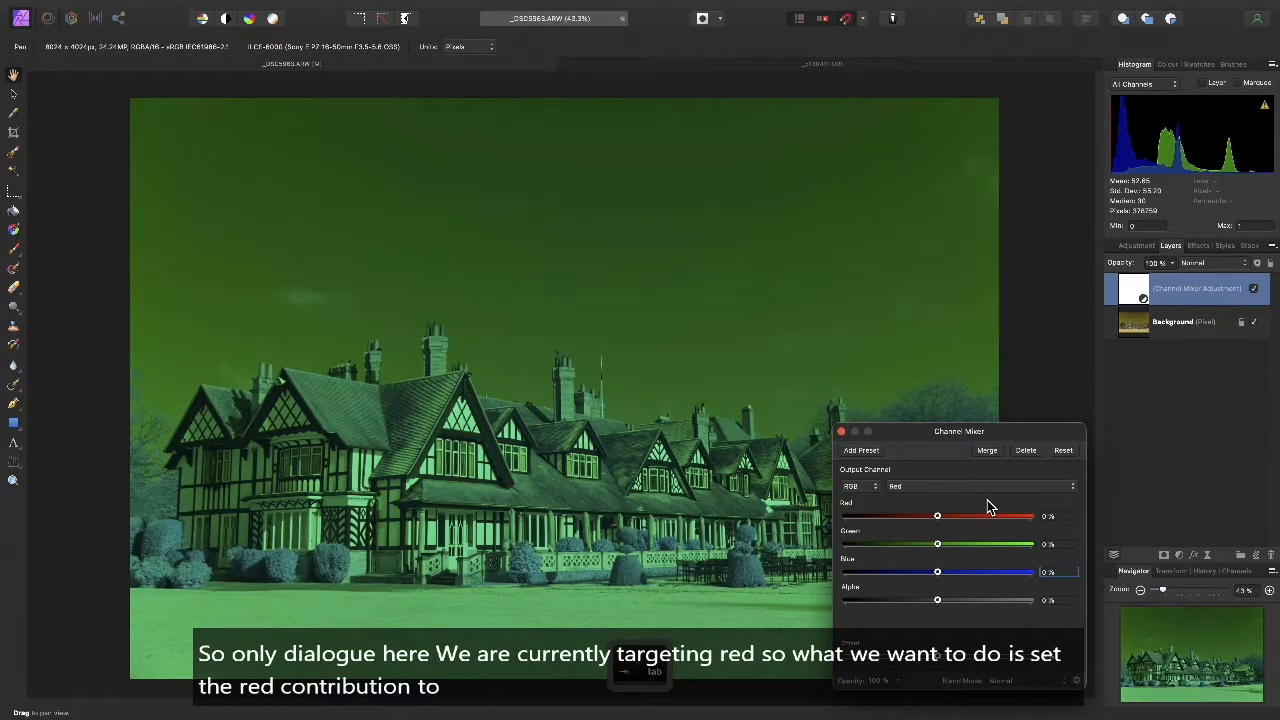
text(100)
key(Return)
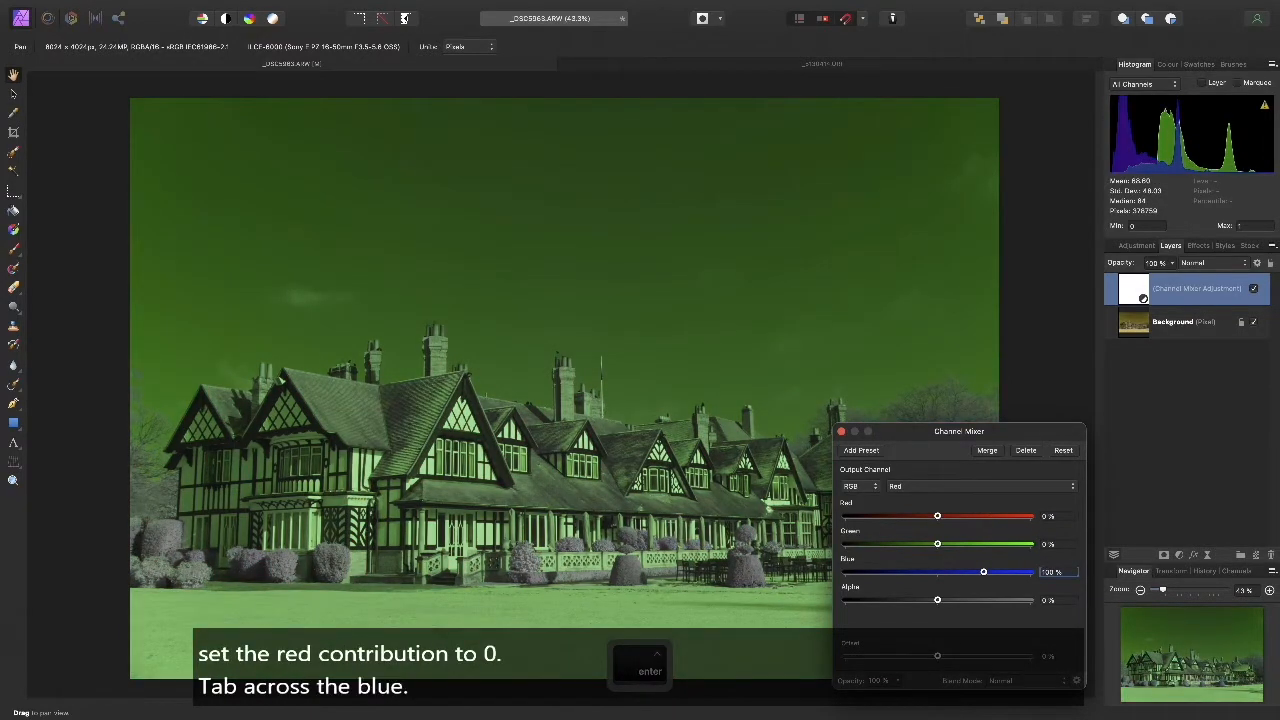
For the mixer's Blue output channel, set red to 100% and blue to 0%, and close the settings.
click(912, 487)
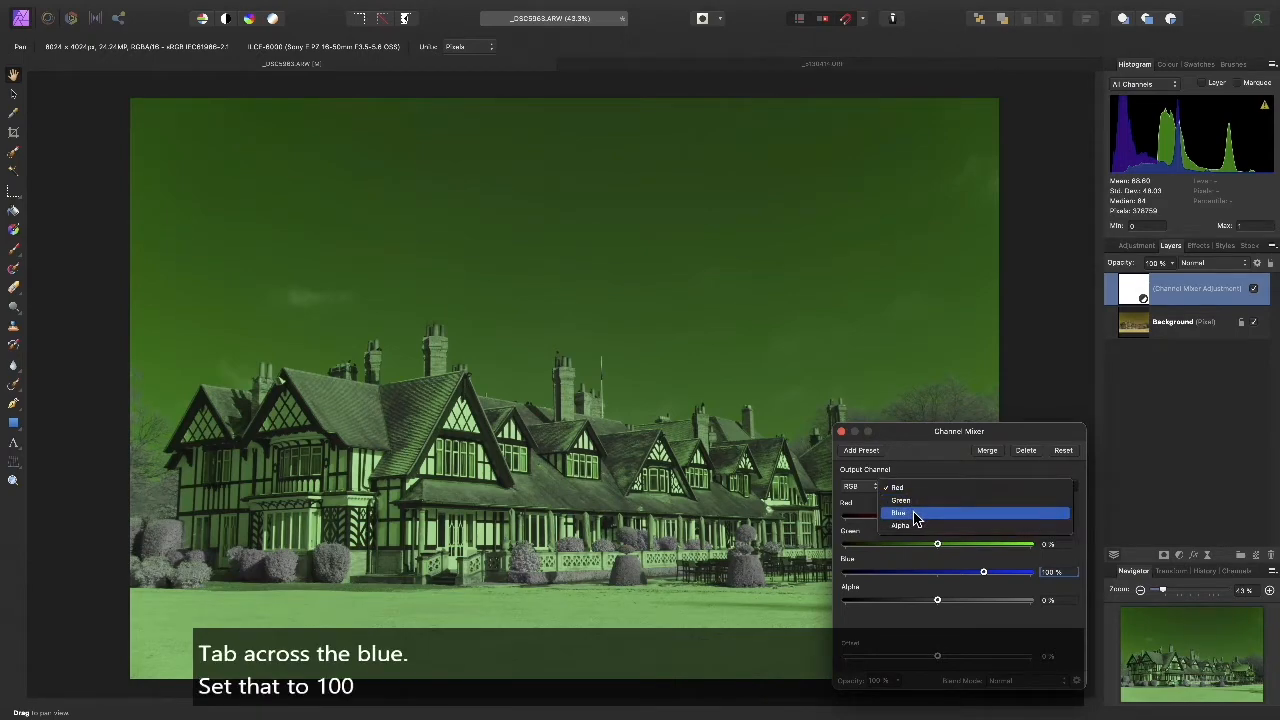
click(916, 520)
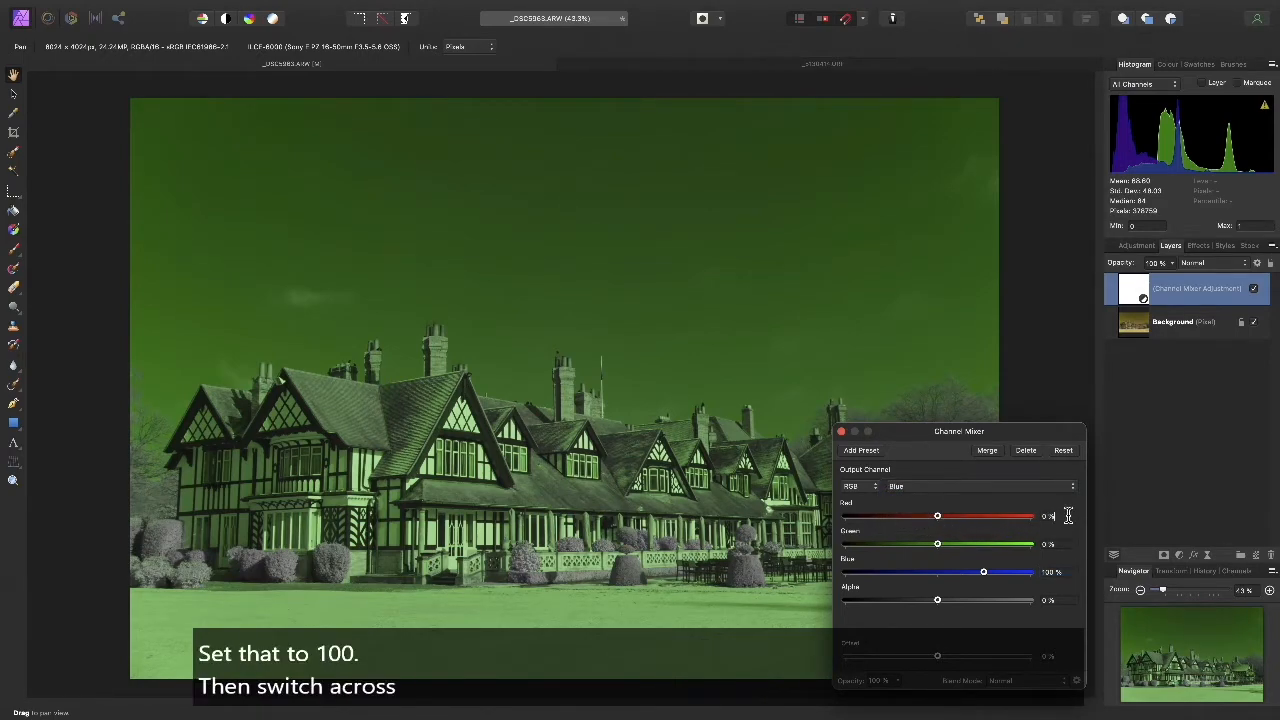
drag(1068, 517, 994, 516)
text(100)
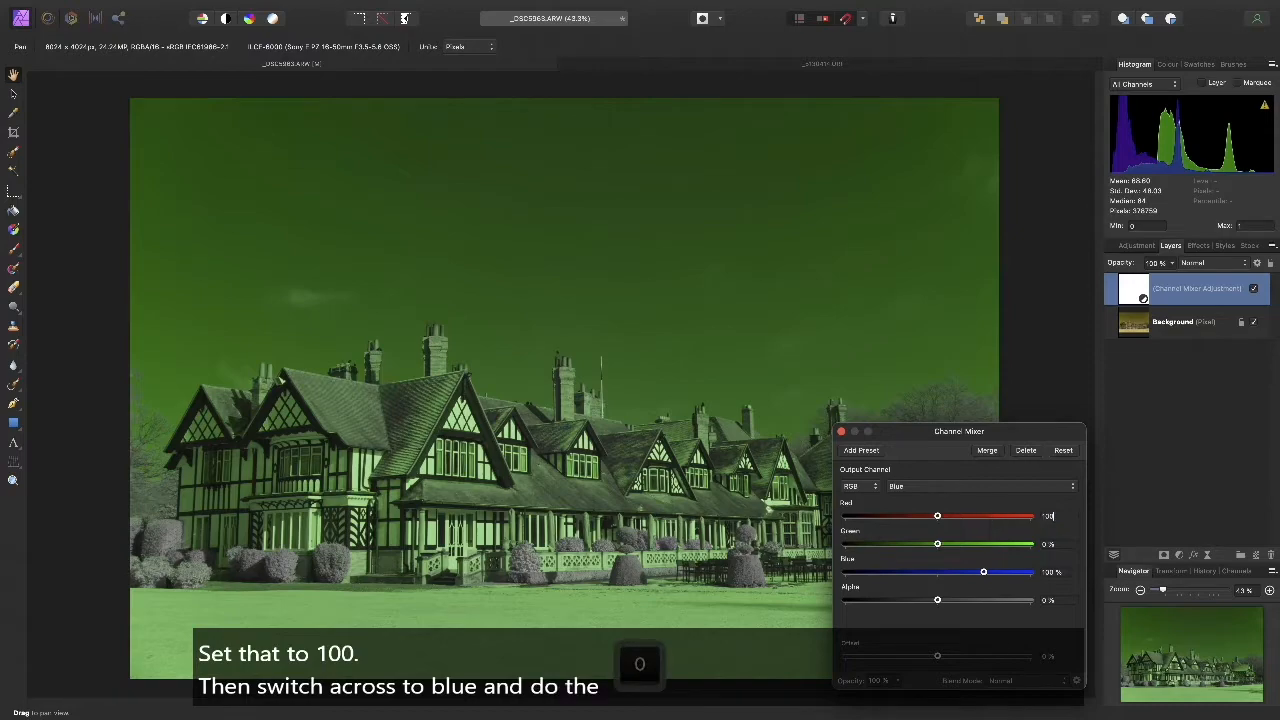
key(Tab)
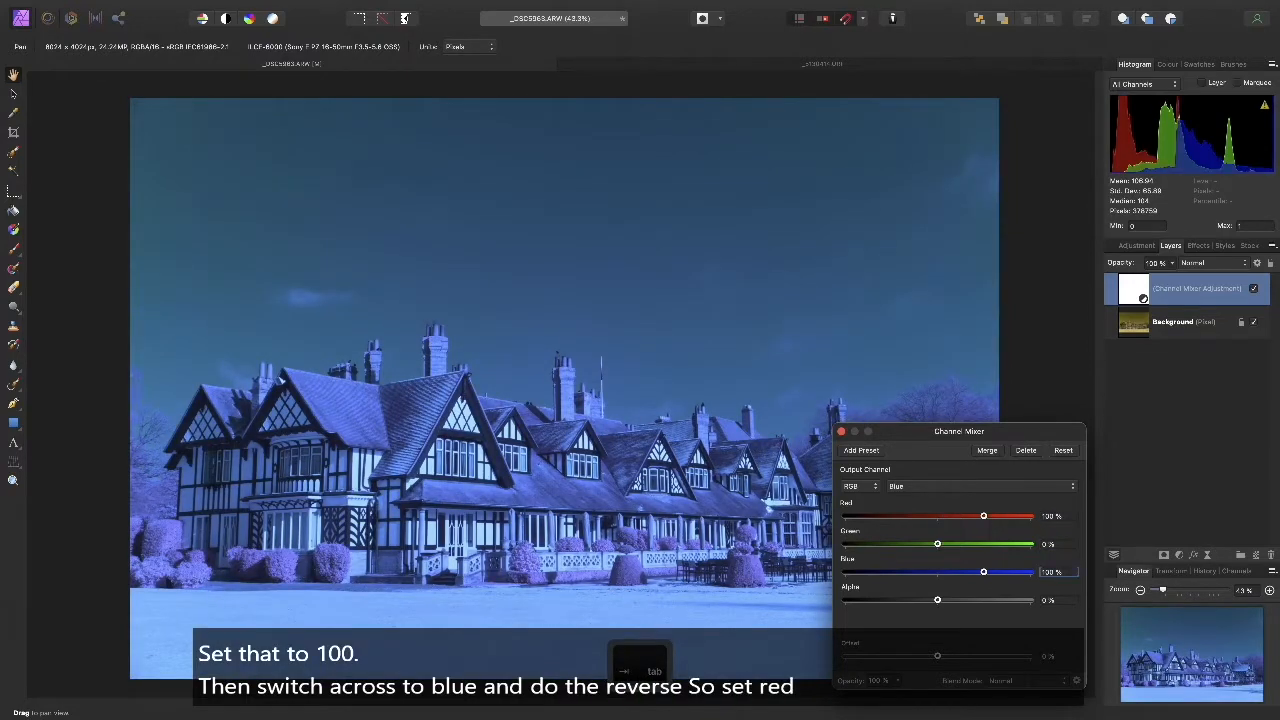
text(0)
key(Return)
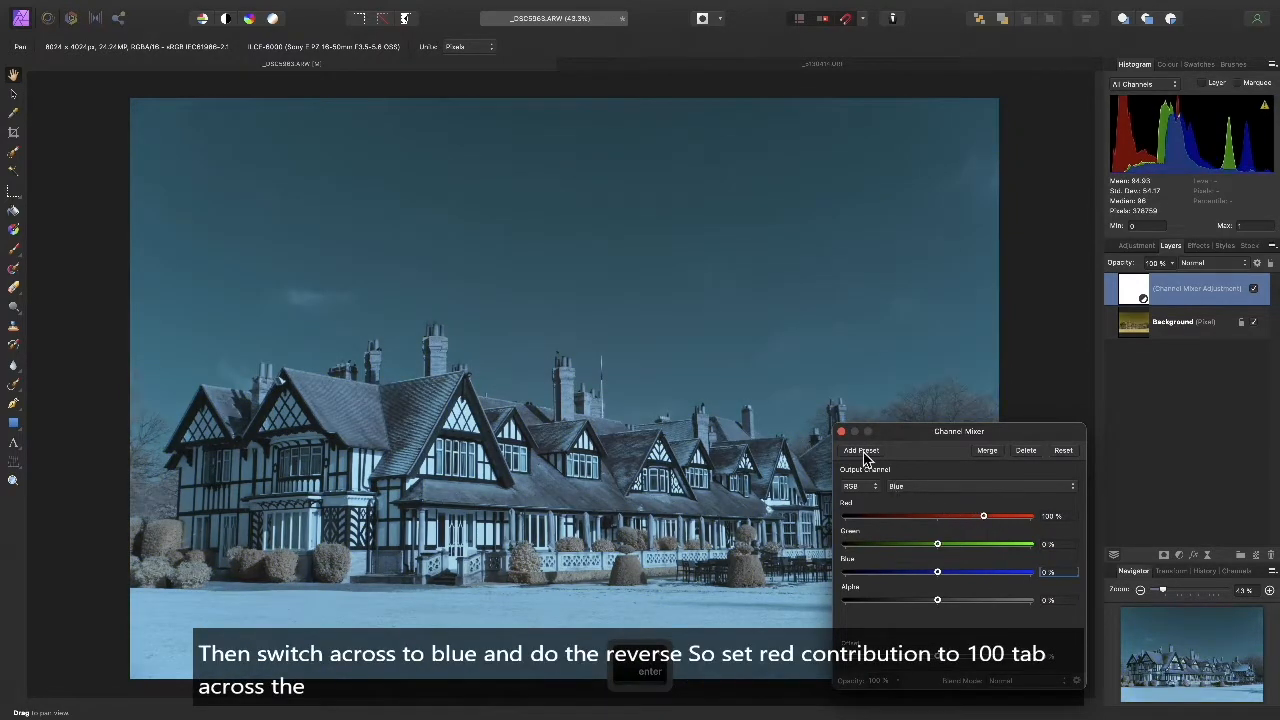
click(841, 431)
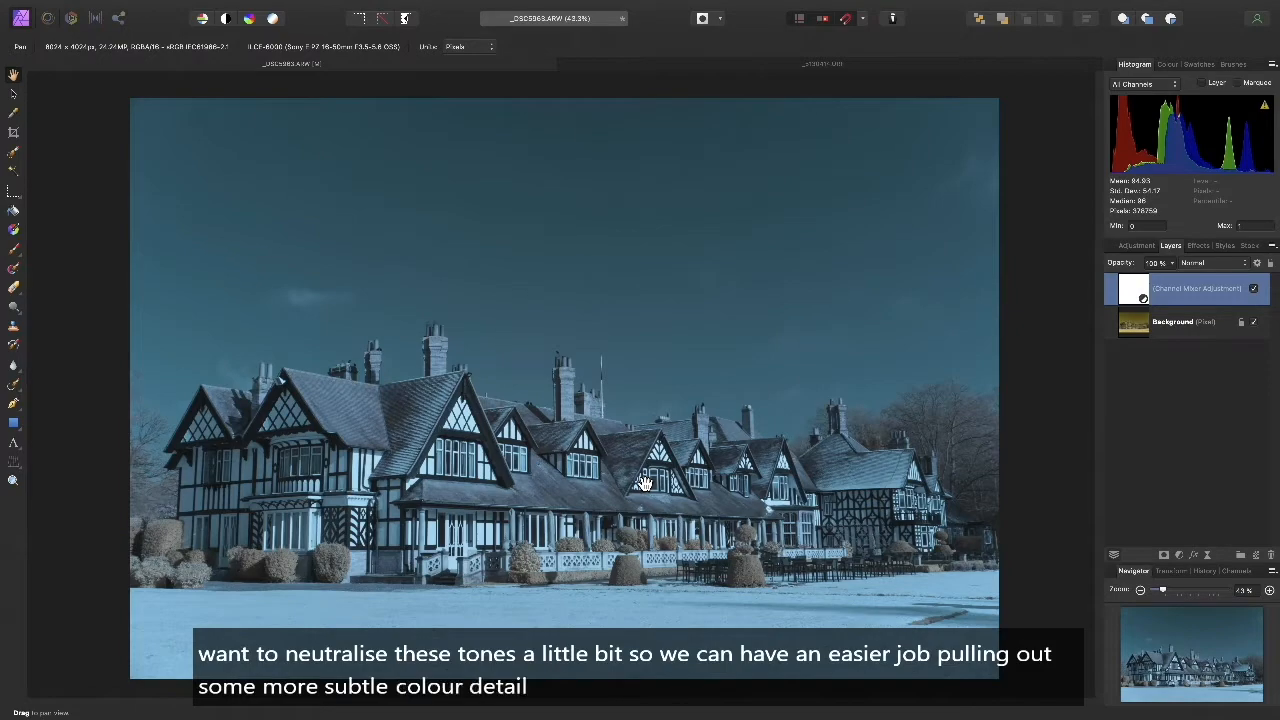
Add a new fill layer above the Channel Mixer adjustment and hide it.
click(282, 8)
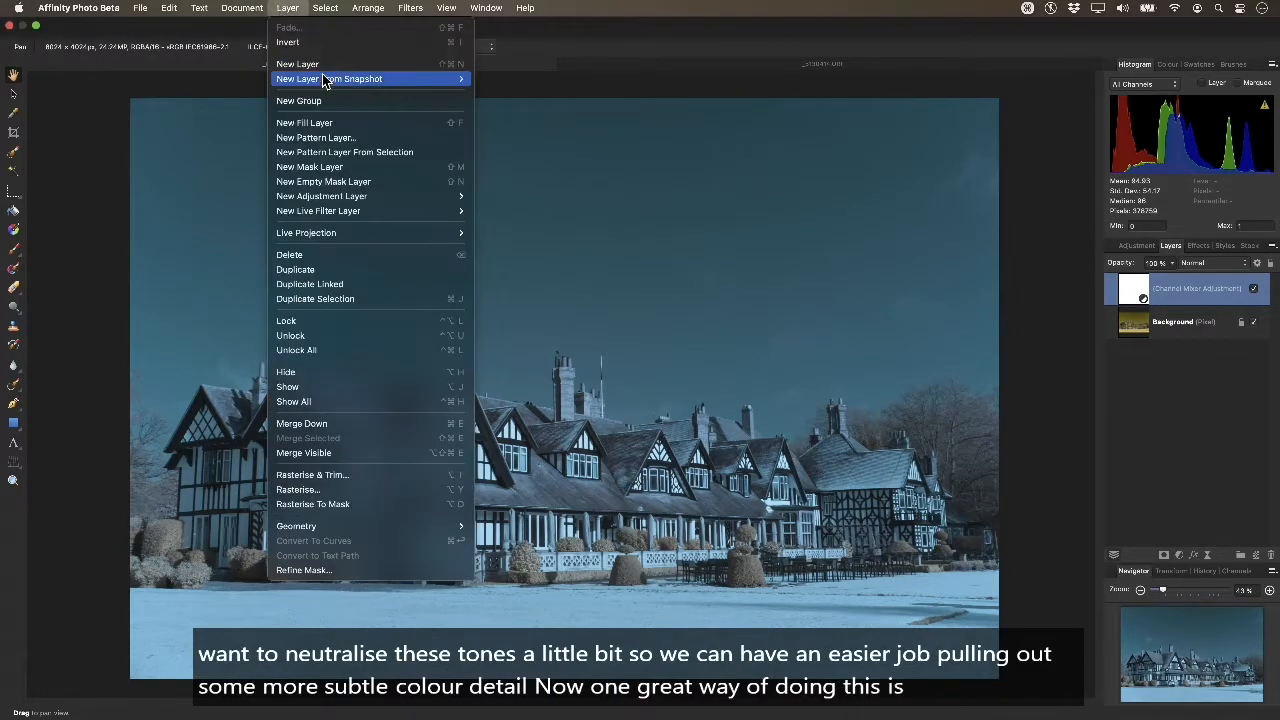
click(349, 123)
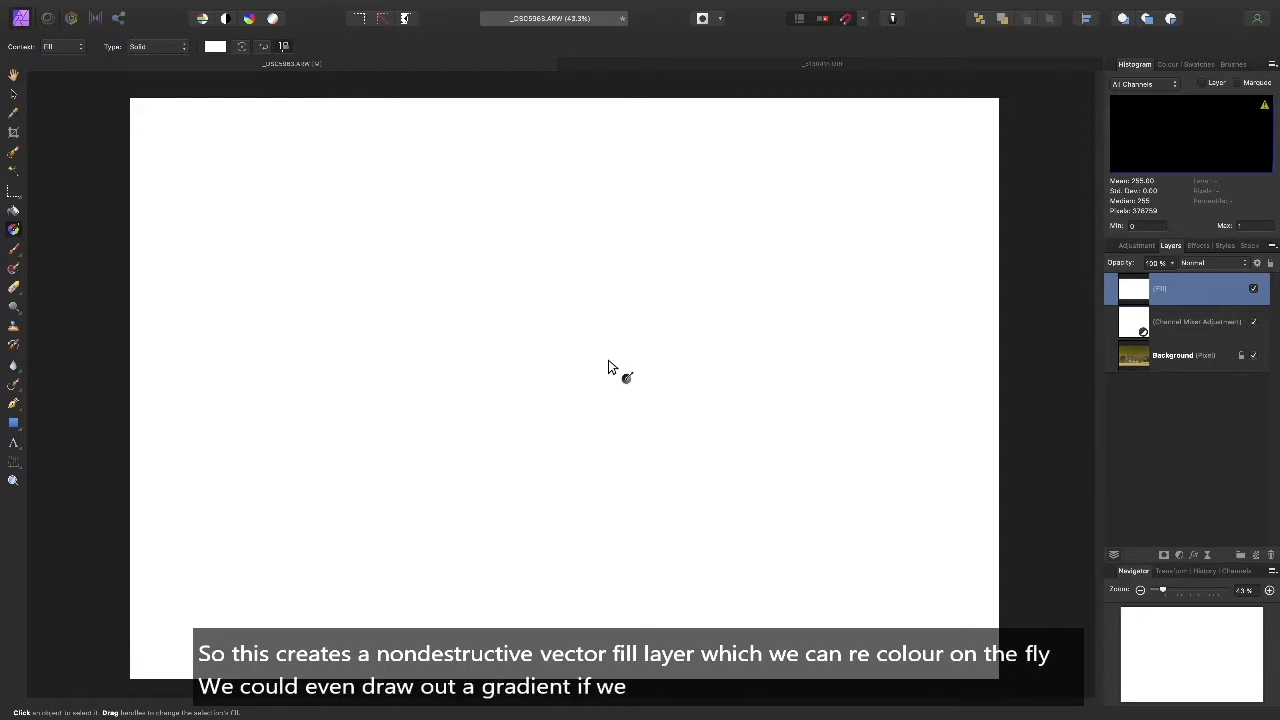
click(1253, 288)
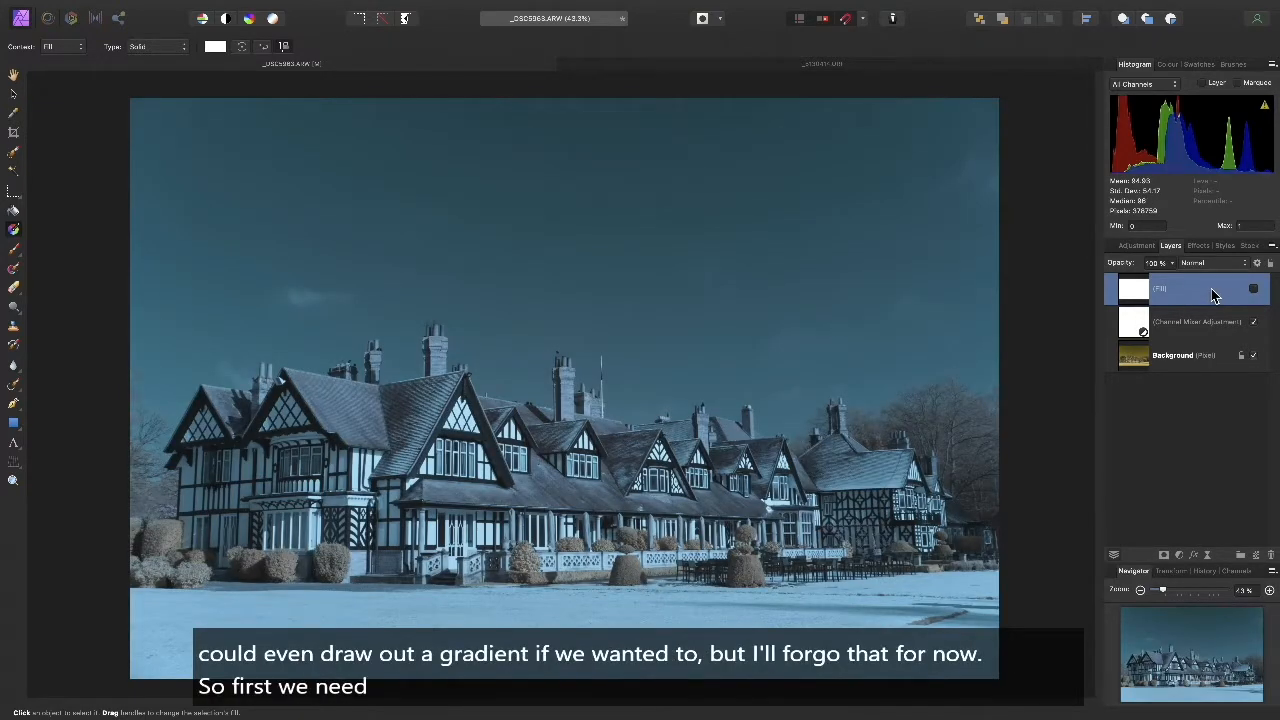
Sample a cool light blue tone from the building, assign it to the fill layer, and show the layer.
click(1167, 64)
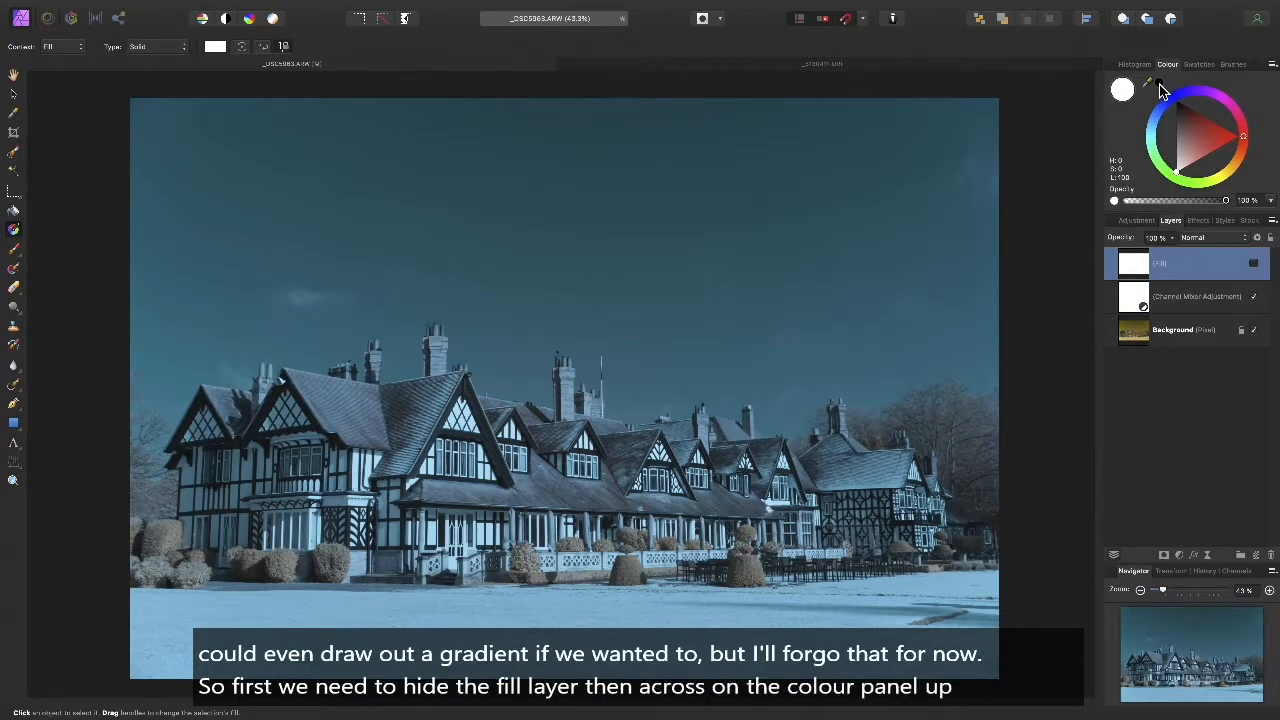
drag(1159, 84, 420, 528)
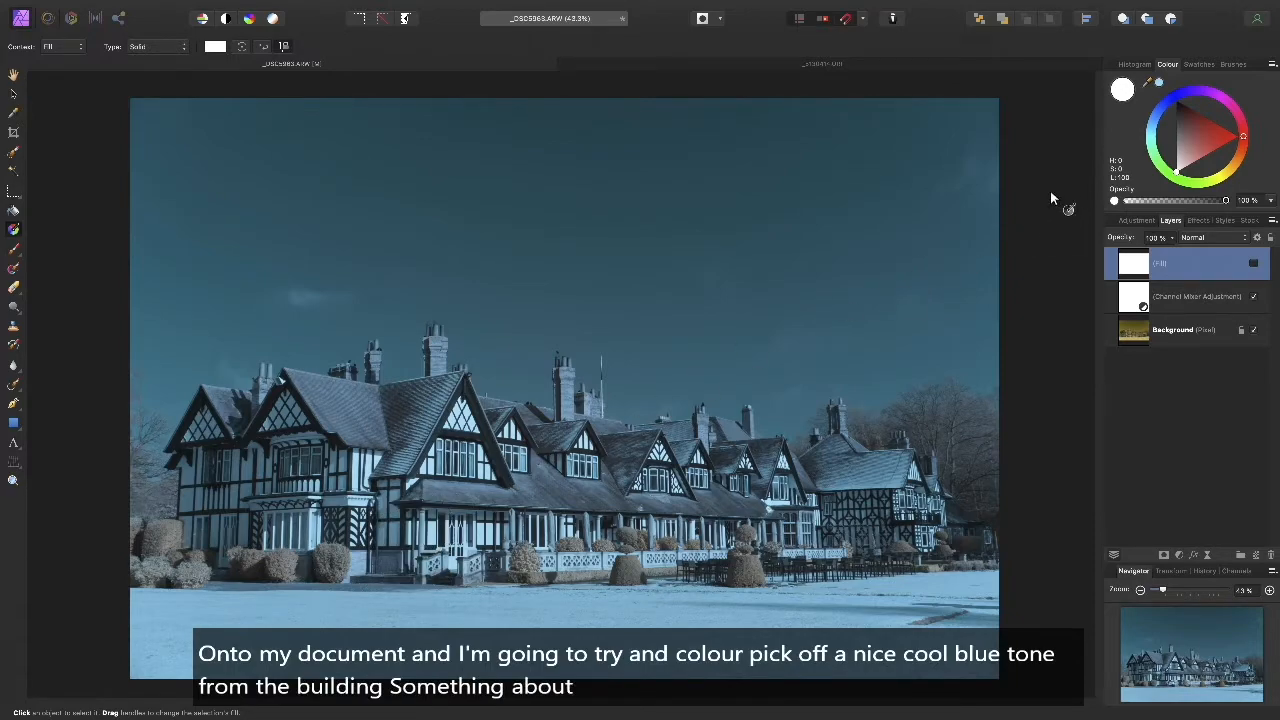
click(1160, 85)
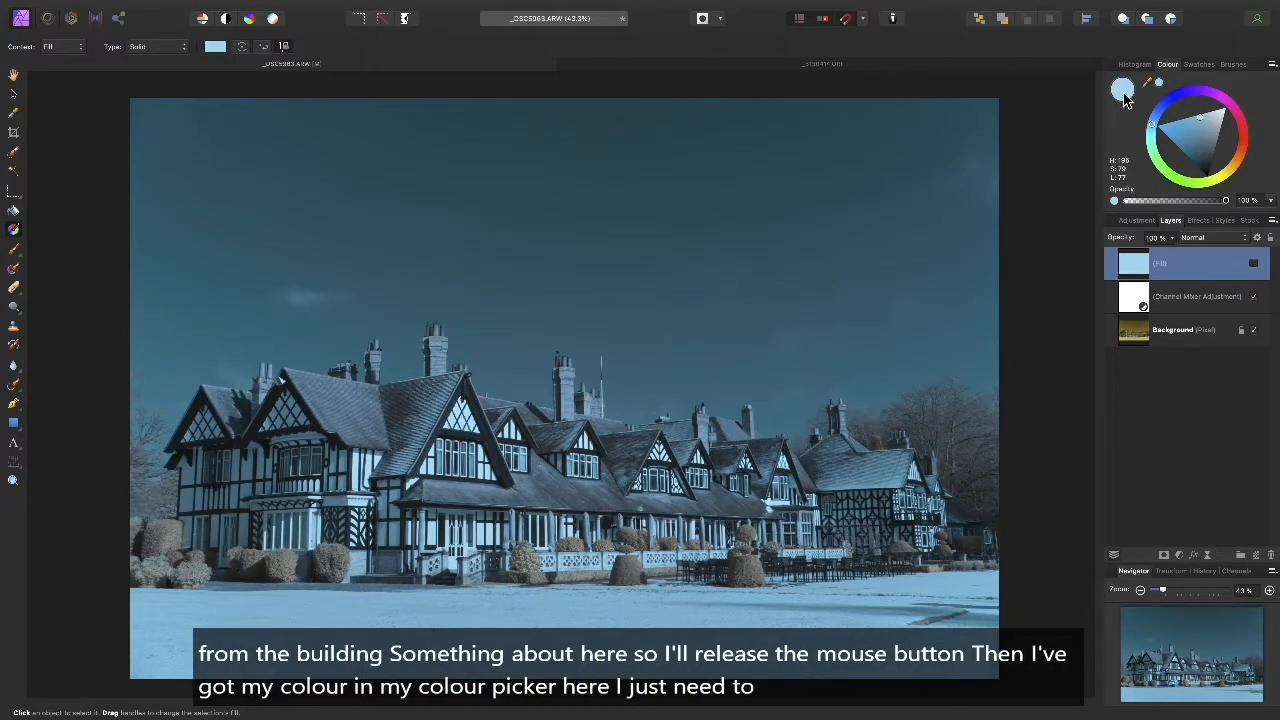
click(1253, 263)
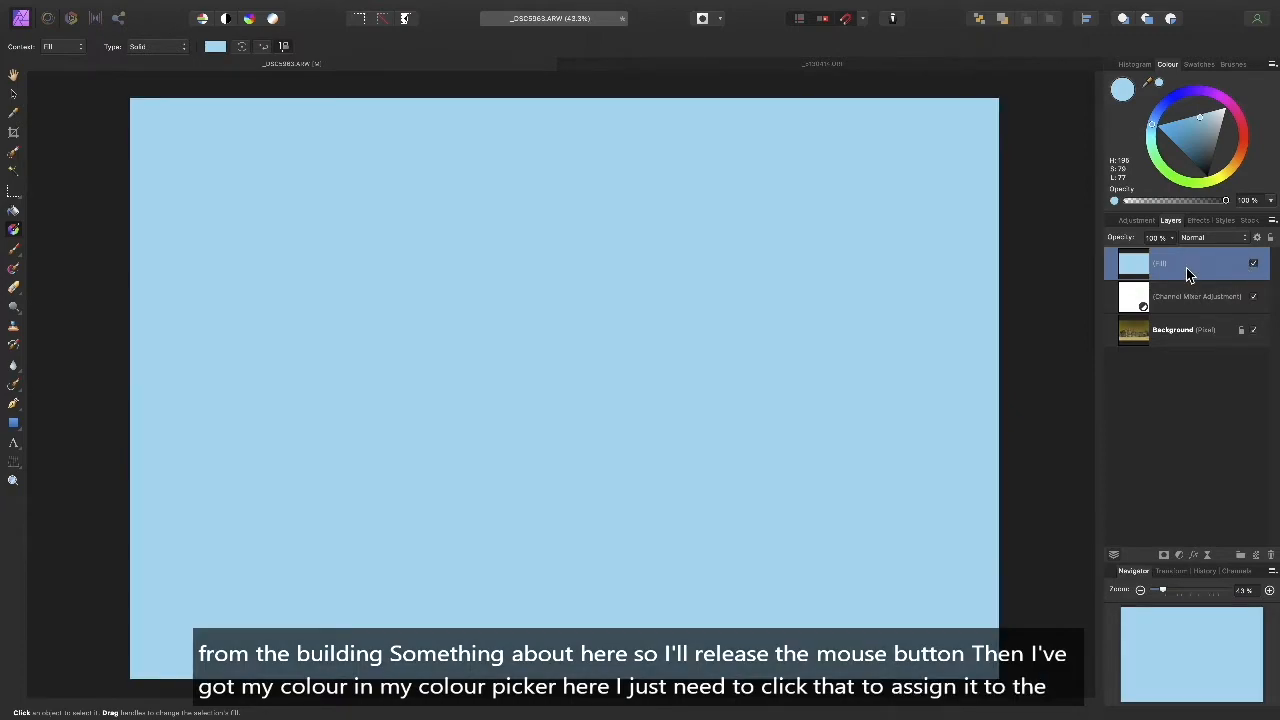
Set the fill layer's blend mode to Divide and toggle the layer's visibility to compare the colour cast correction.
click(1236, 238)
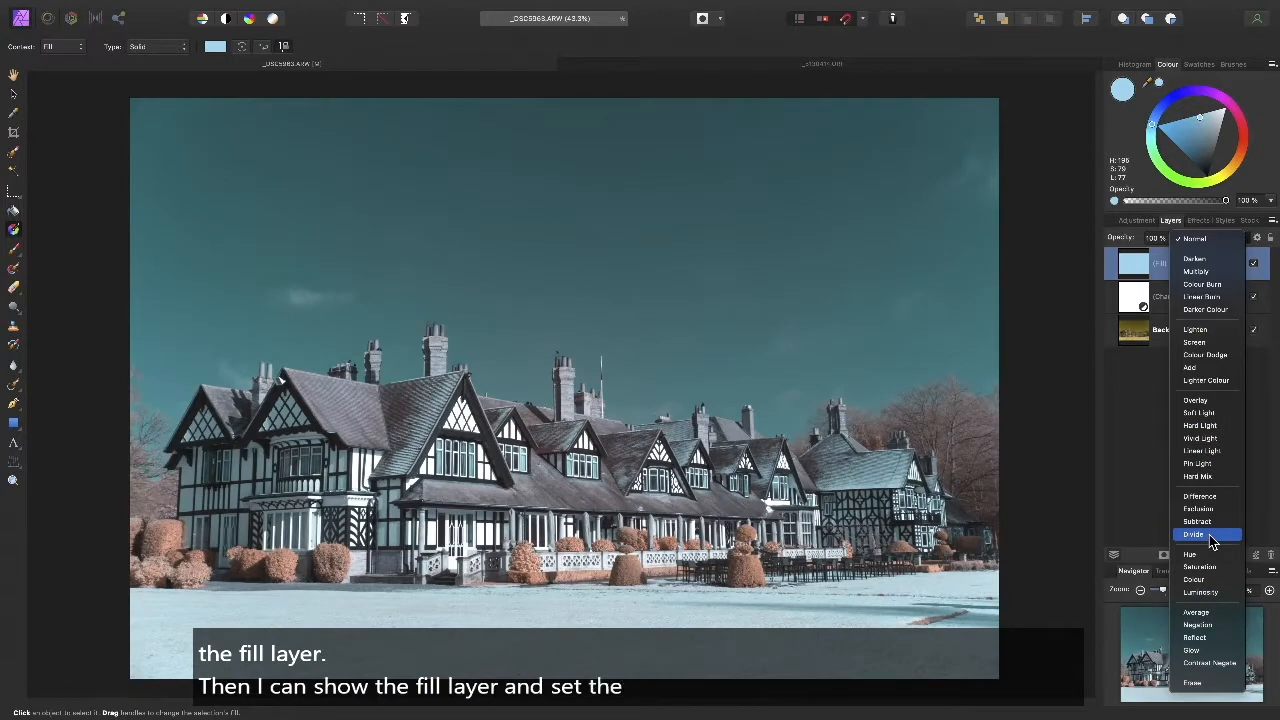
click(1212, 540)
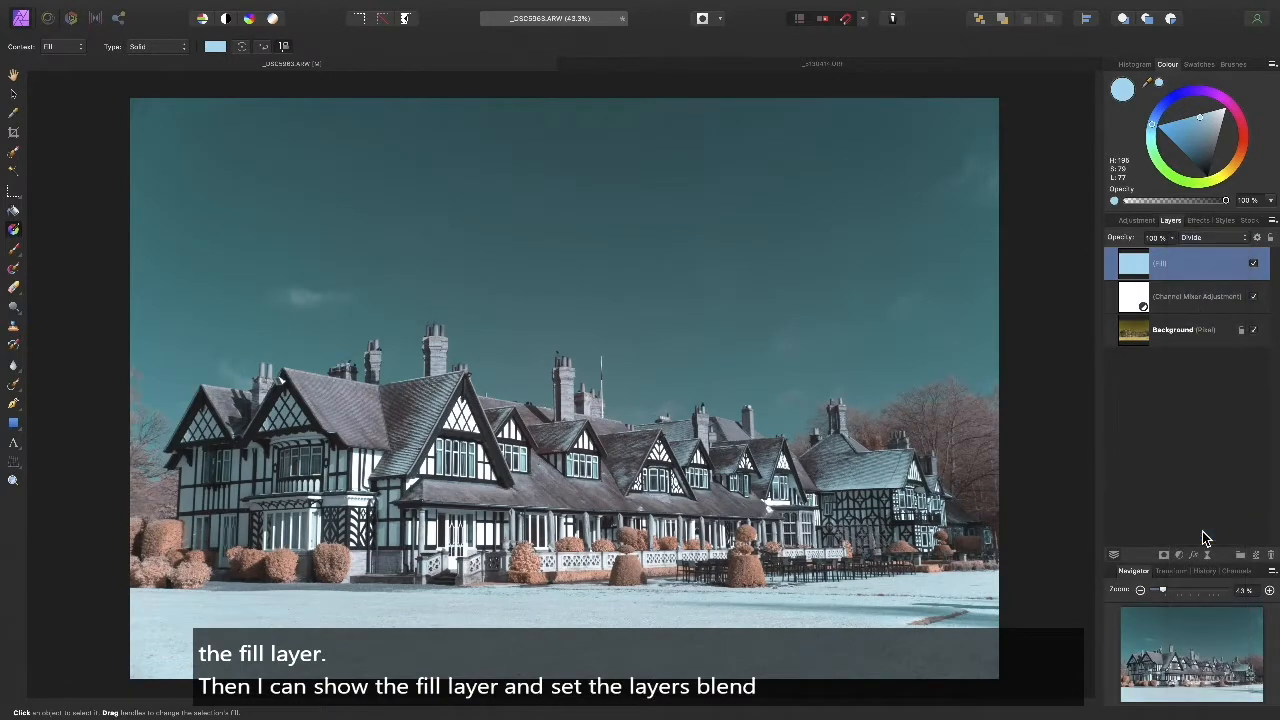
click(1254, 267)
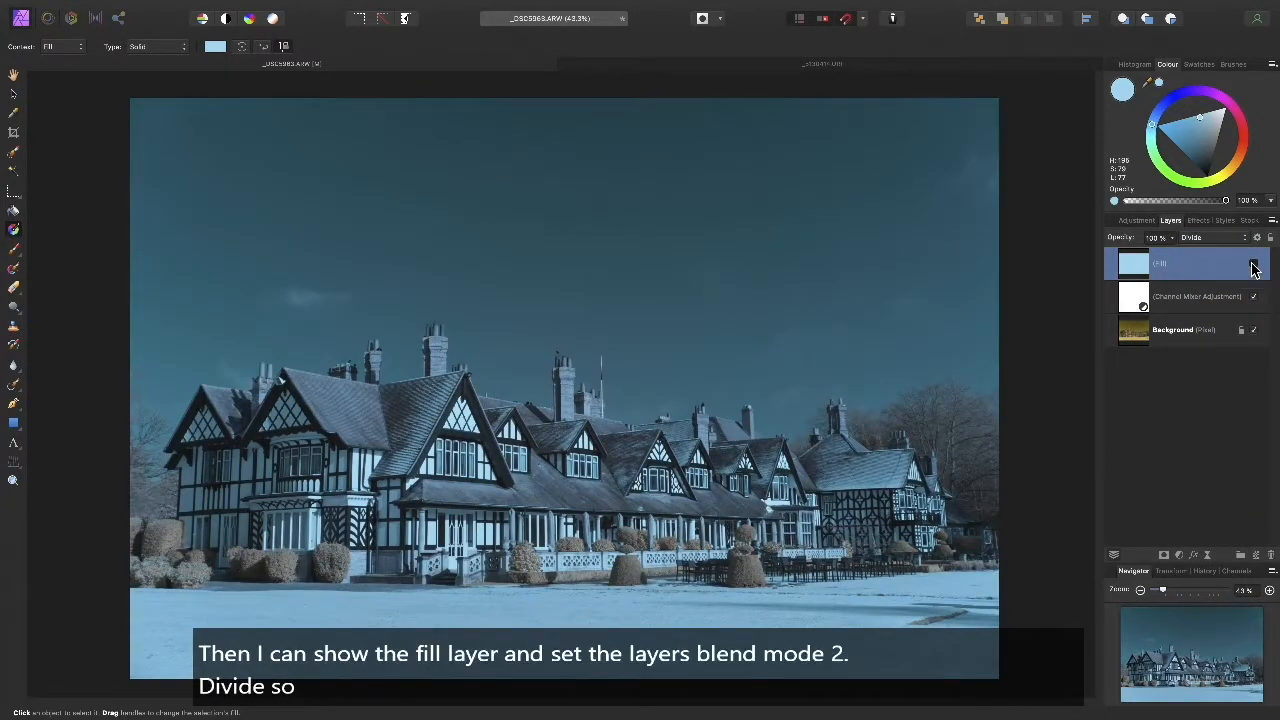
Examine the separation of red and blue tones on the building and shrubs up close, and return to the full image.
scroll(697, 572, up, 1)
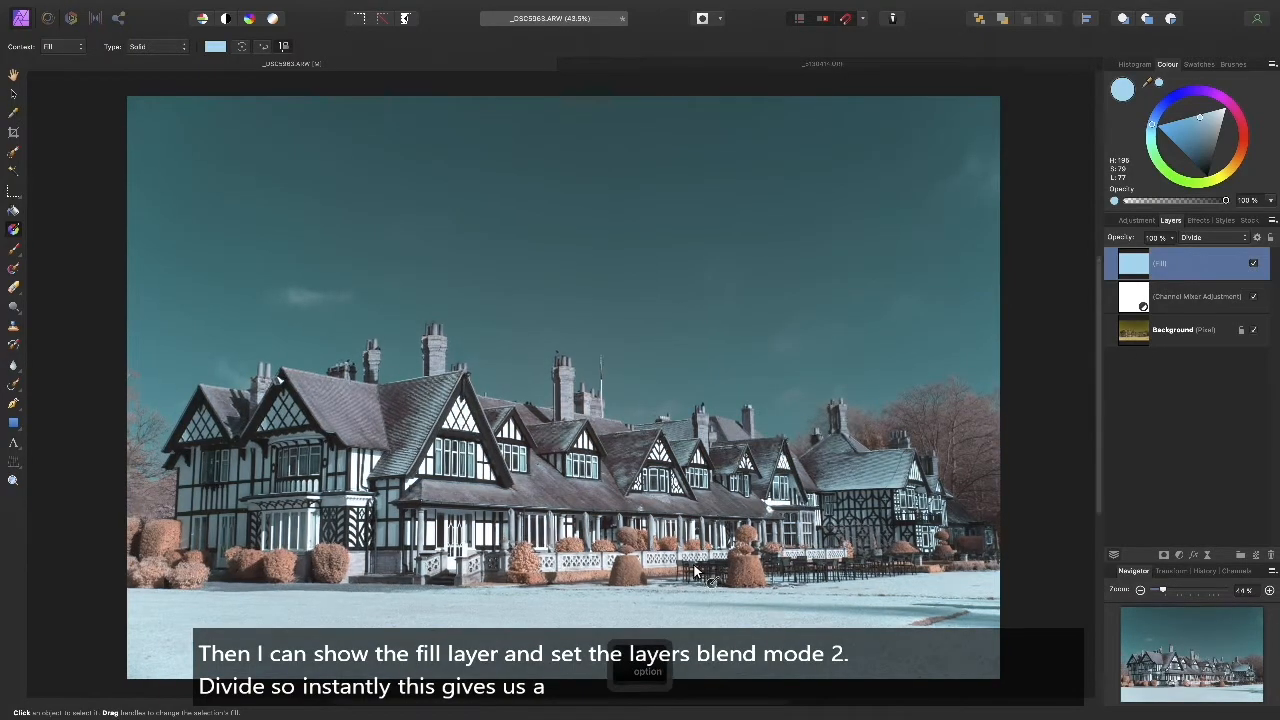
scroll(697, 572, up, 8)
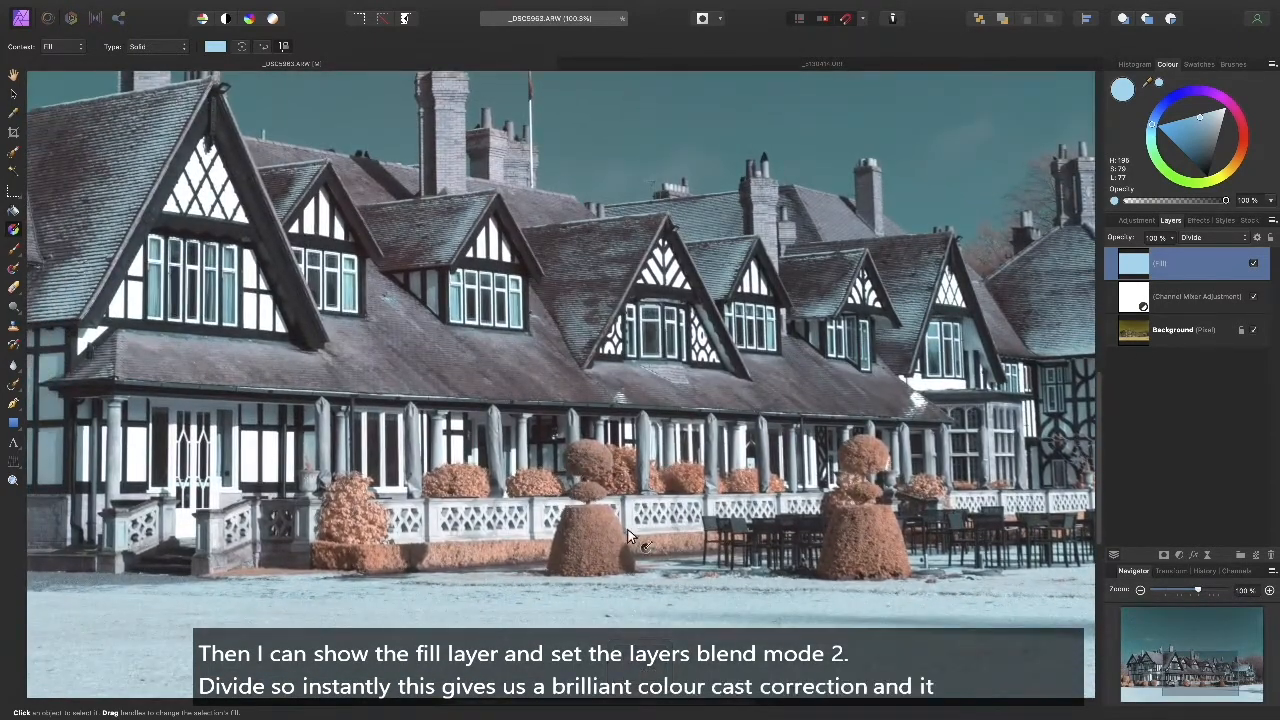
scroll(606, 513, right, 3)
scroll(606, 513, up, 2)
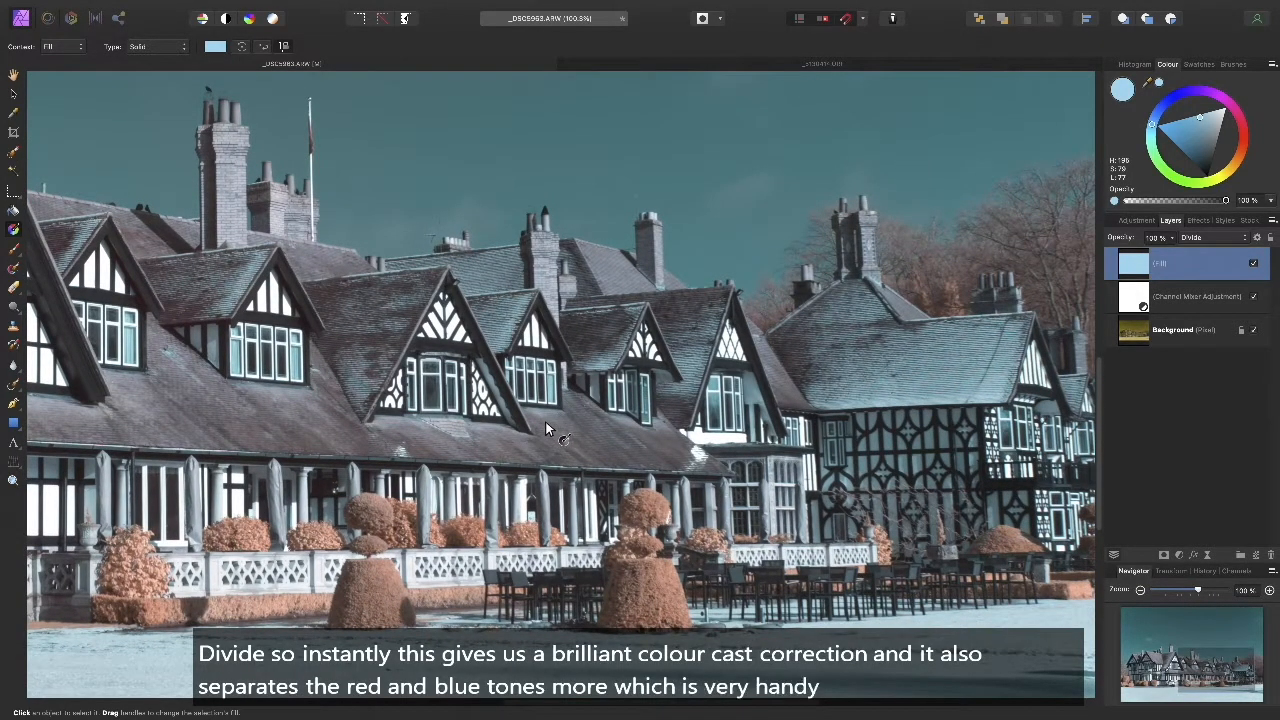
key(h)
drag(545, 421, 593, 397)
key(super+0)
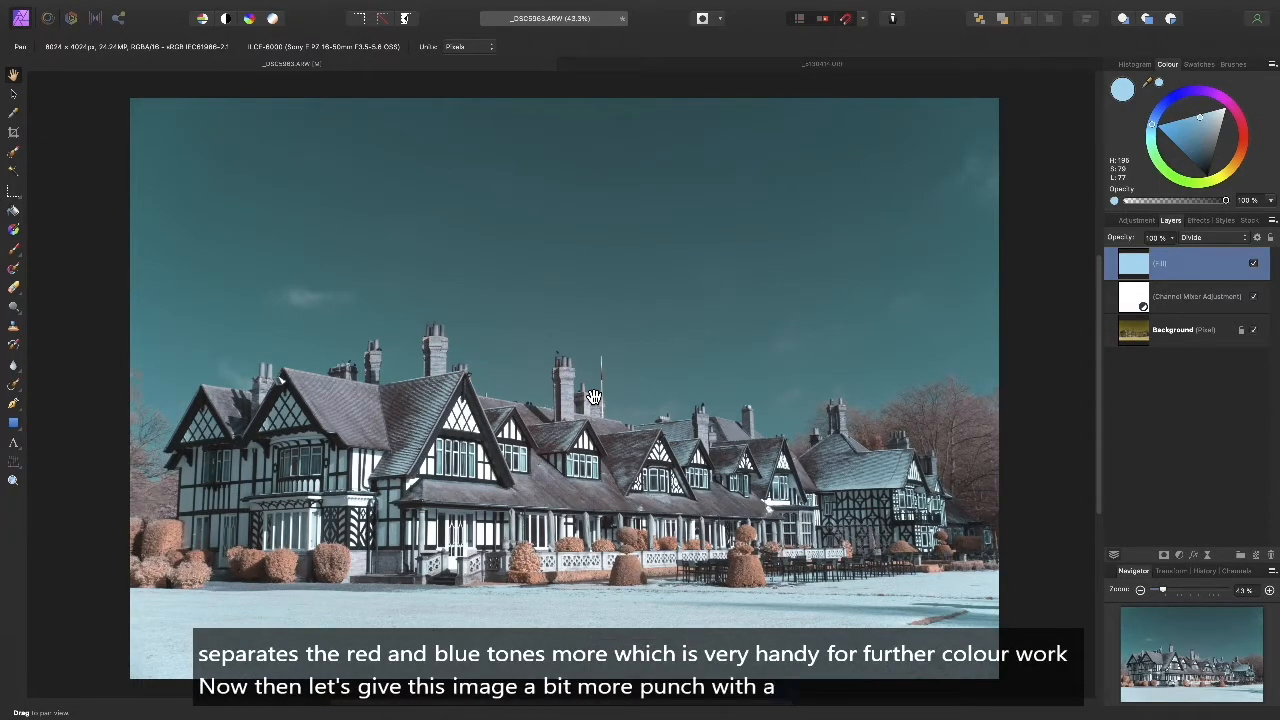
Add a Curves adjustment that deepens the shadows, lifts the midtones and restrains the highlights, and toggle its visibility to compare the contrast.
key(super+m)
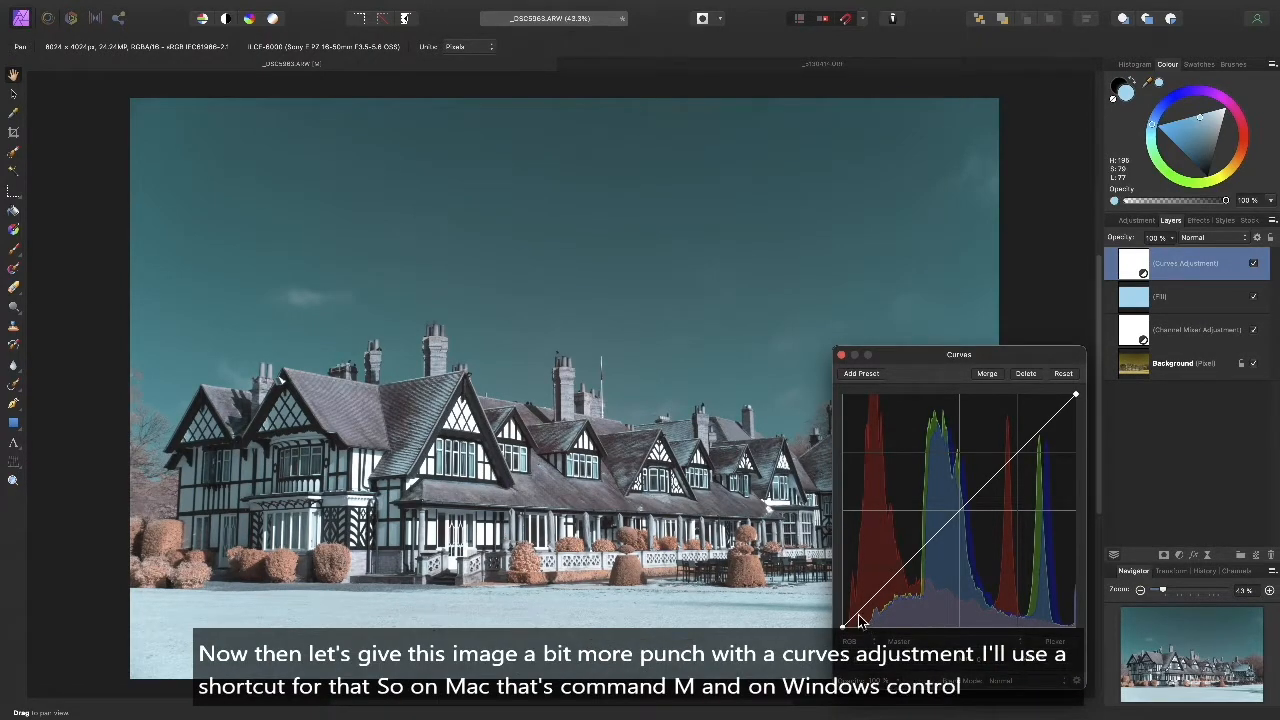
drag(857, 614, 884, 605)
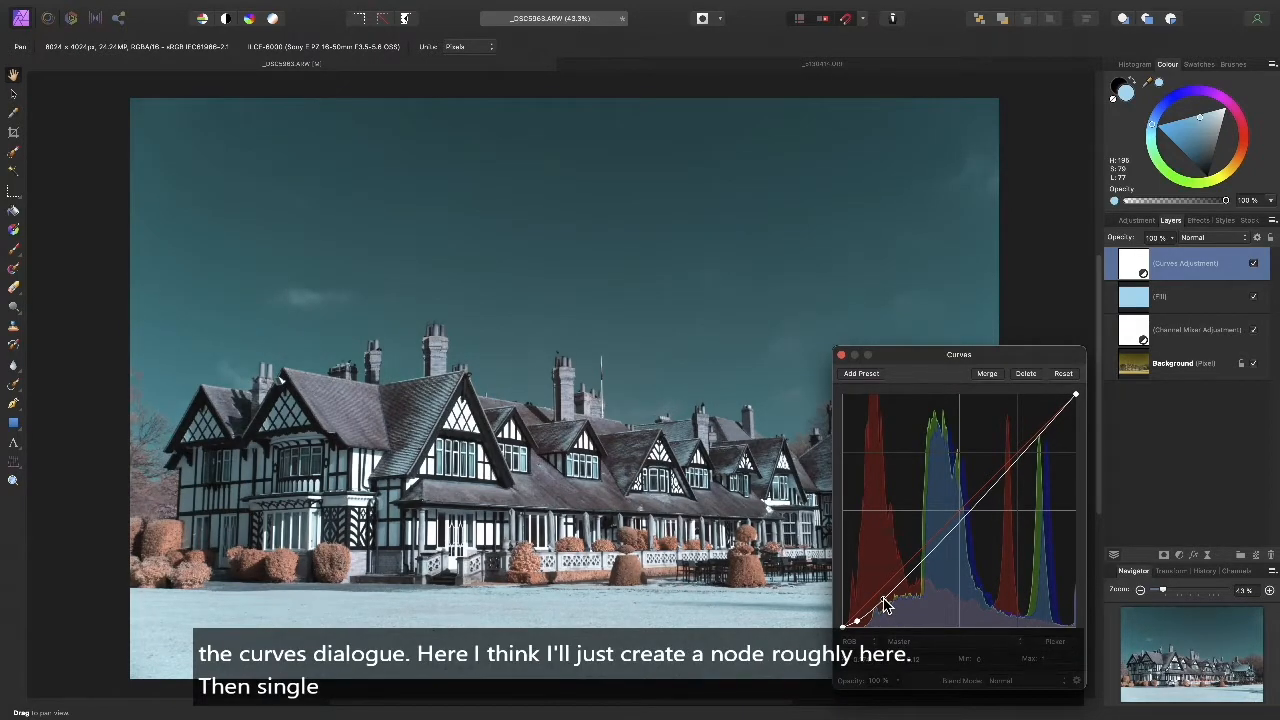
drag(924, 556, 920, 552)
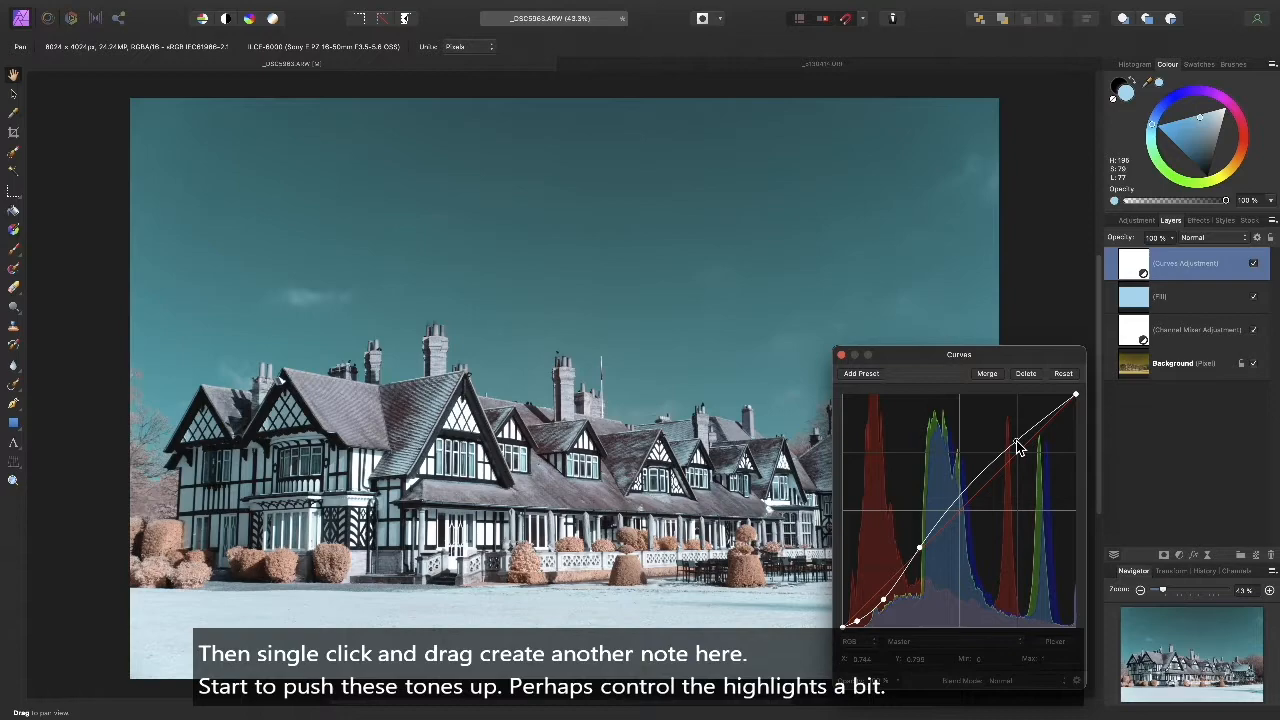
click(1016, 441)
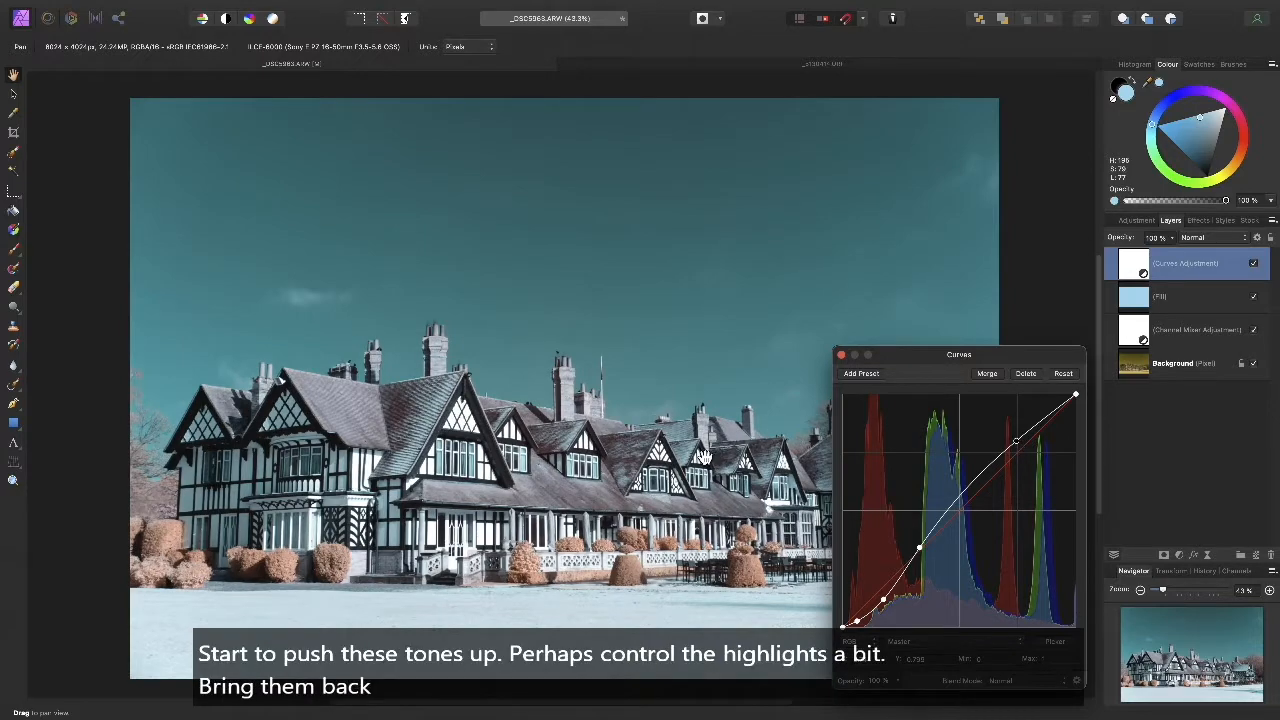
click(841, 357)
click(1253, 262)
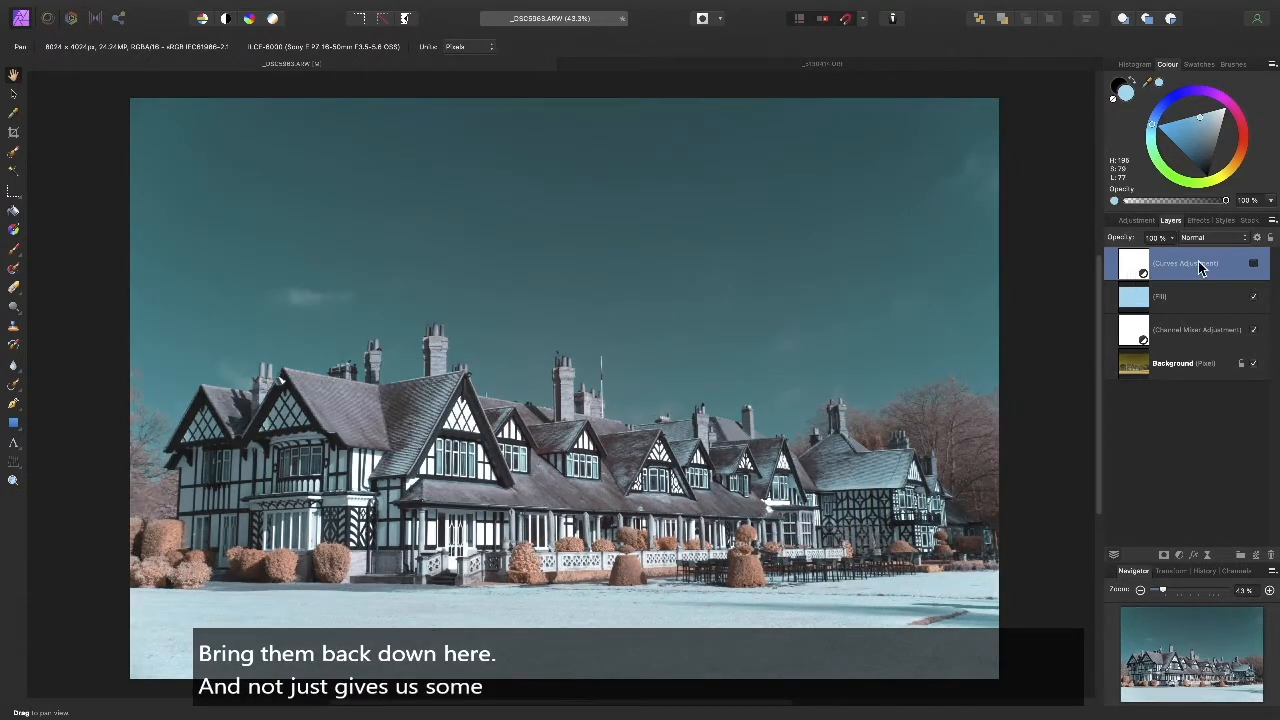
click(1254, 264)
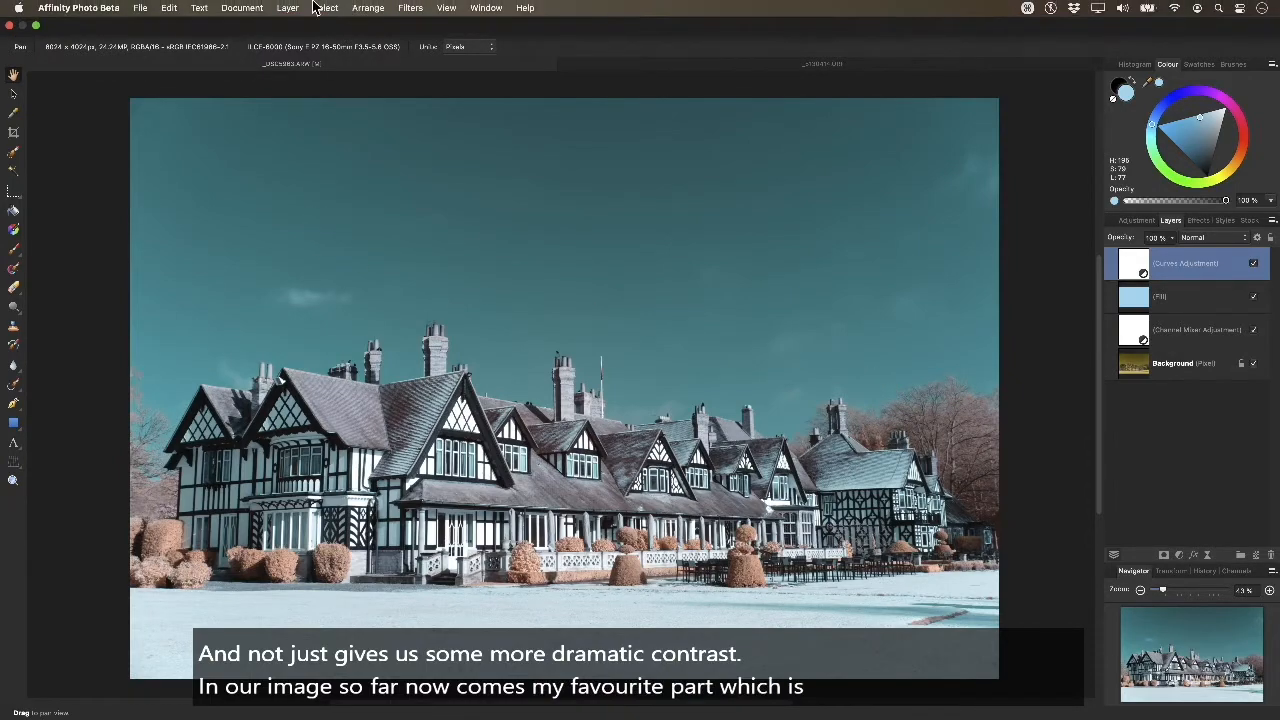
Add a Selective Colour adjustment and, for Reds, set Cyan to -82%, Magenta to 100% and Yellow to 100%.
click(287, 7)
mouse_move(360, 196)
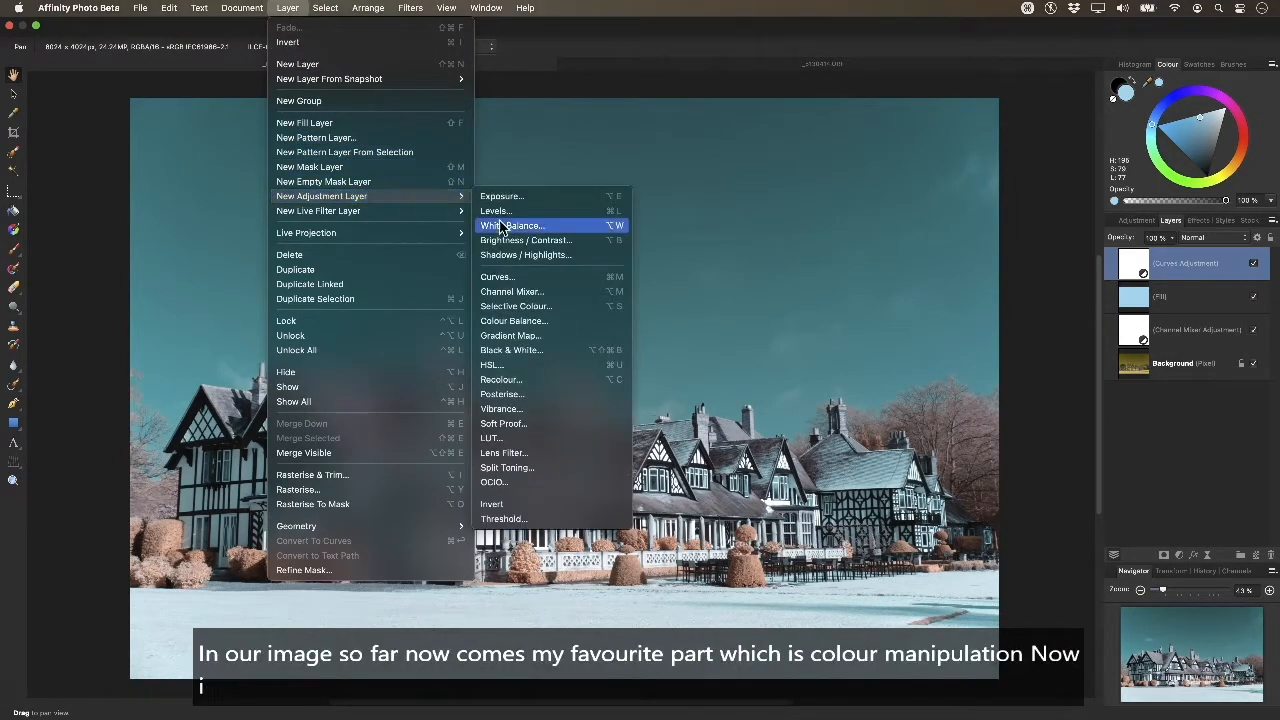
click(558, 305)
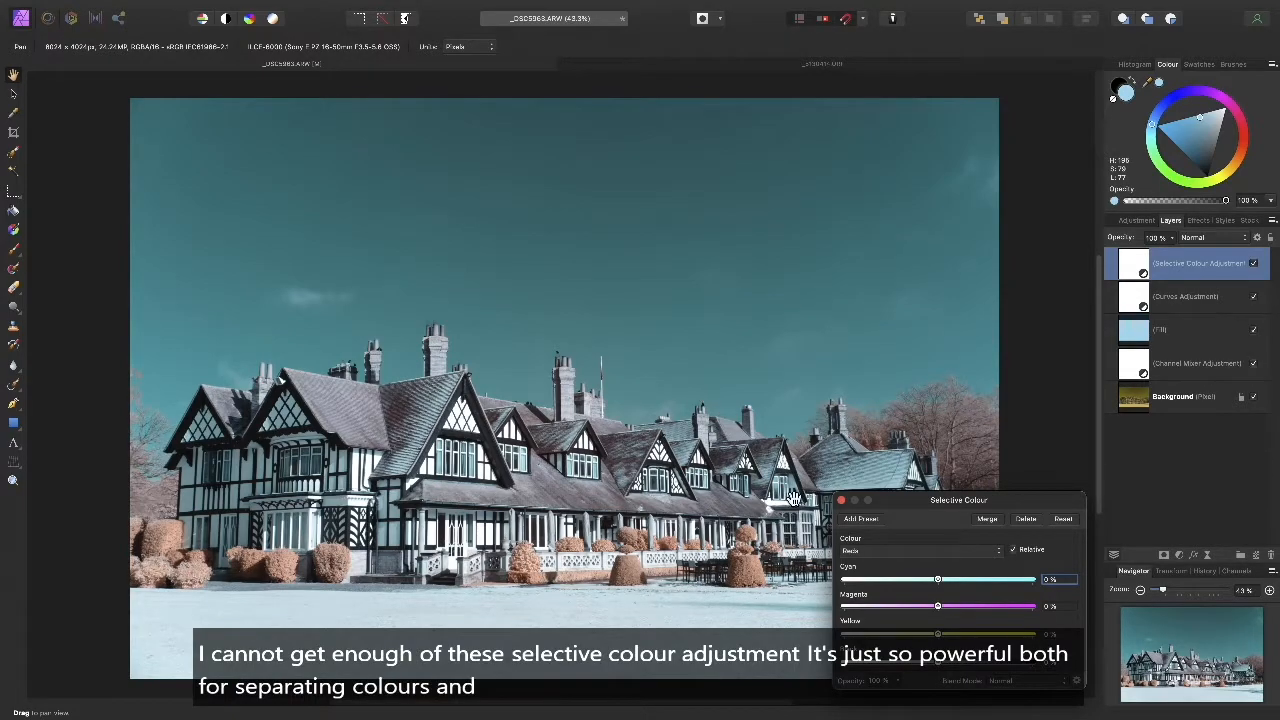
scroll(632, 522, up, 5)
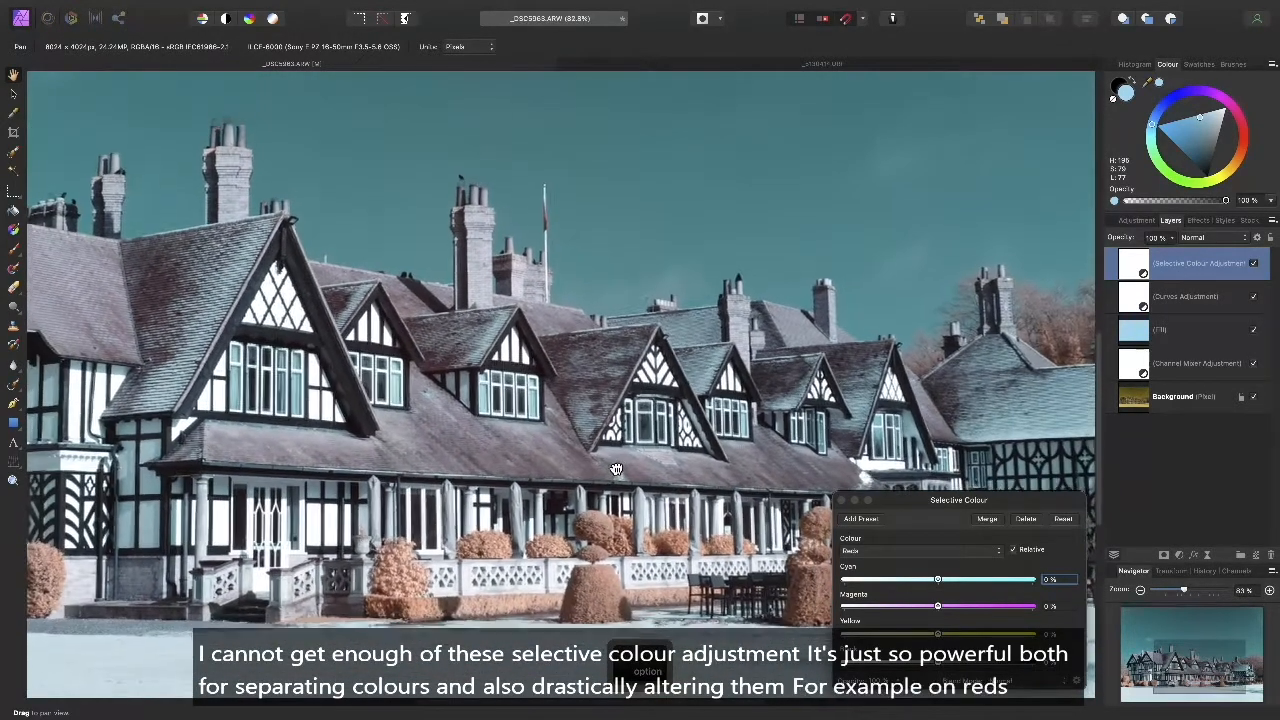
drag(616, 469, 625, 487)
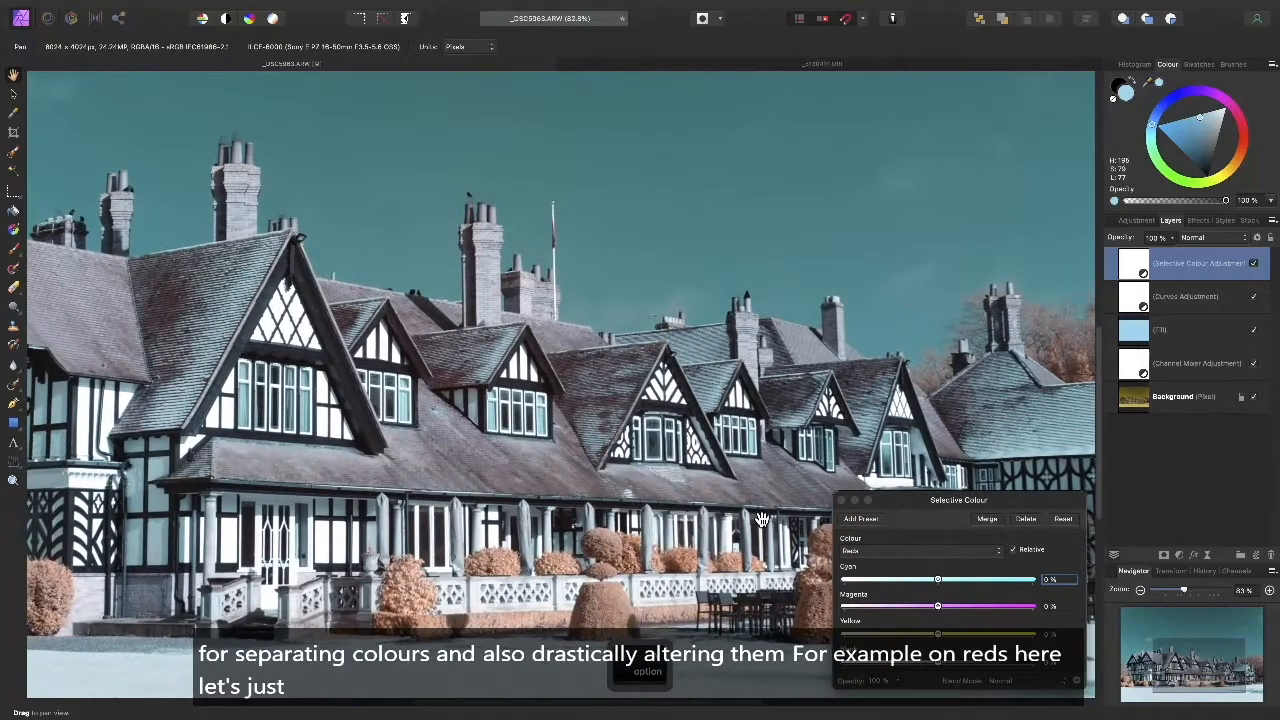
drag(938, 585, 860, 585)
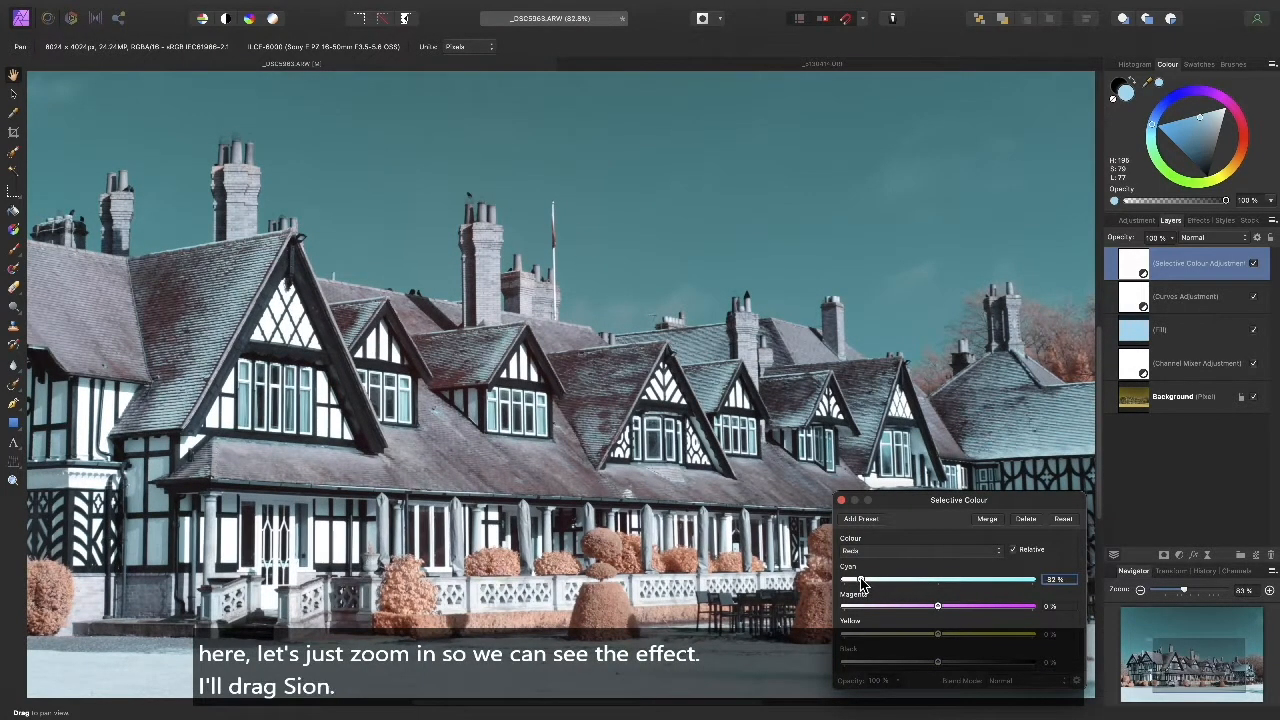
drag(938, 607, 1022, 607)
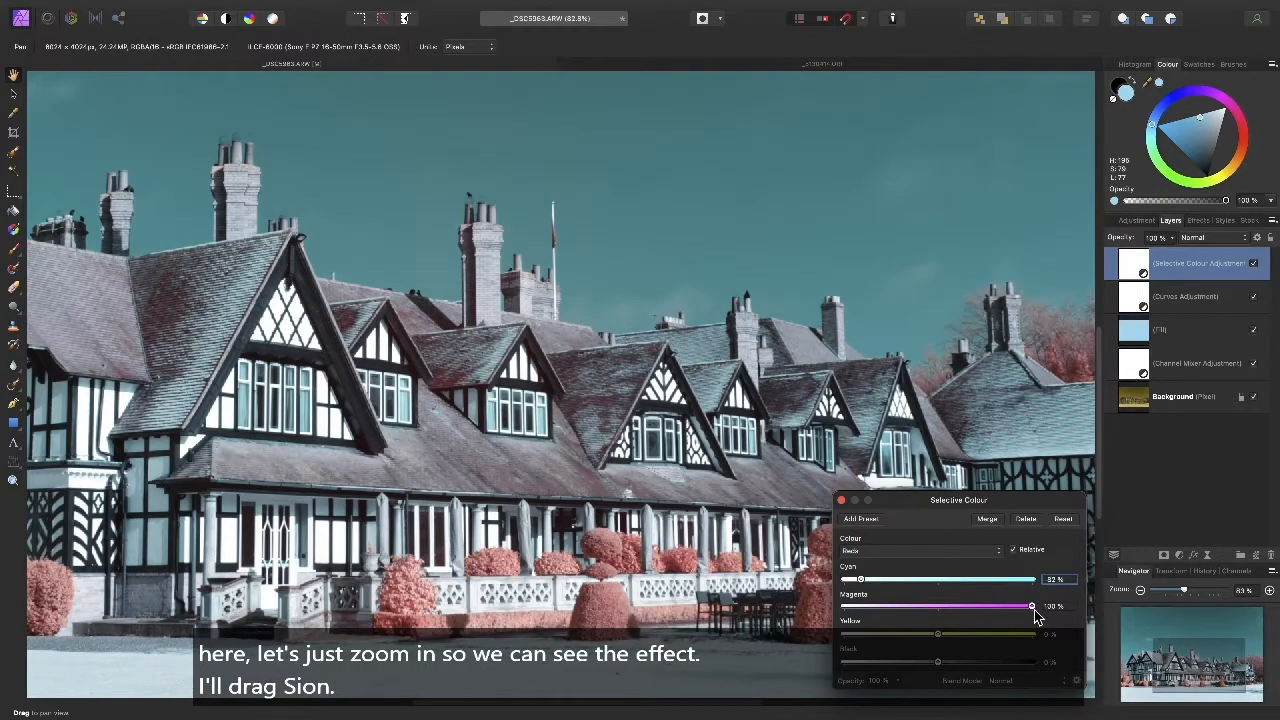
drag(938, 634, 1031, 634)
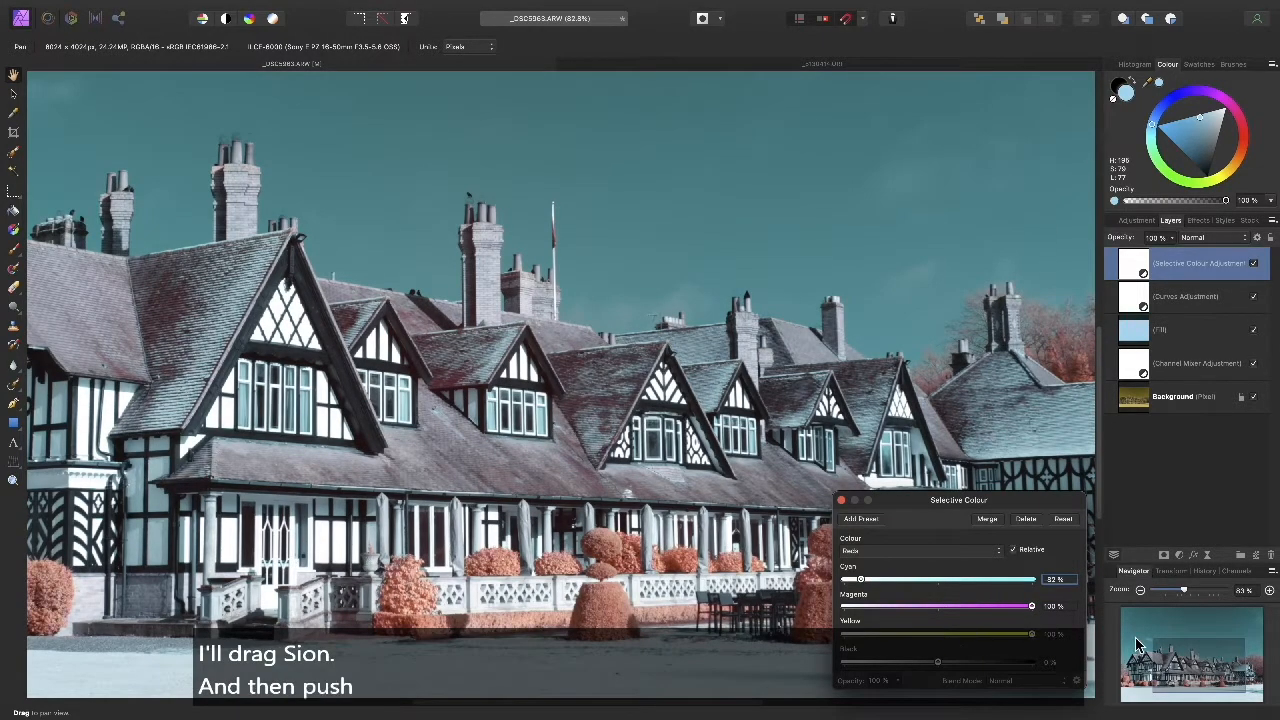
For Yellows in the Selective Colour adjustment, set Cyan to -58% and Yellow to 100%, and toggle the layer to compare the foliage.
scroll(632, 452, up, 4)
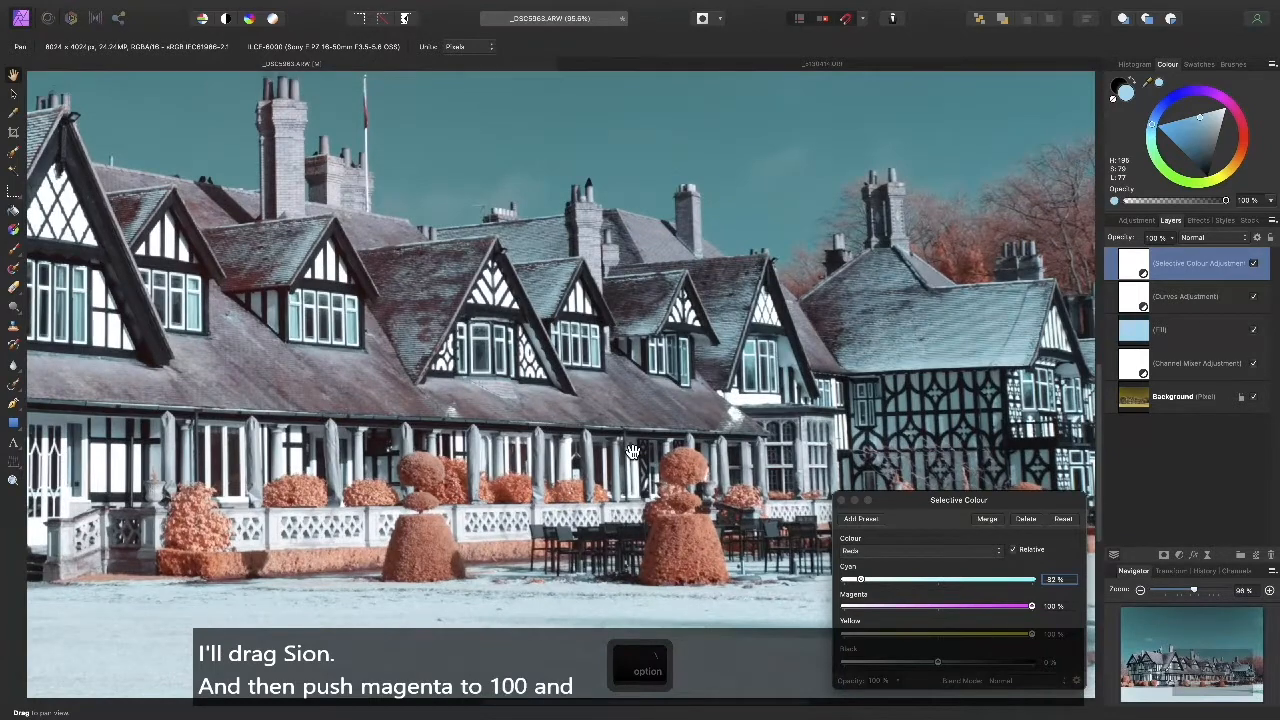
click(885, 551)
click(881, 568)
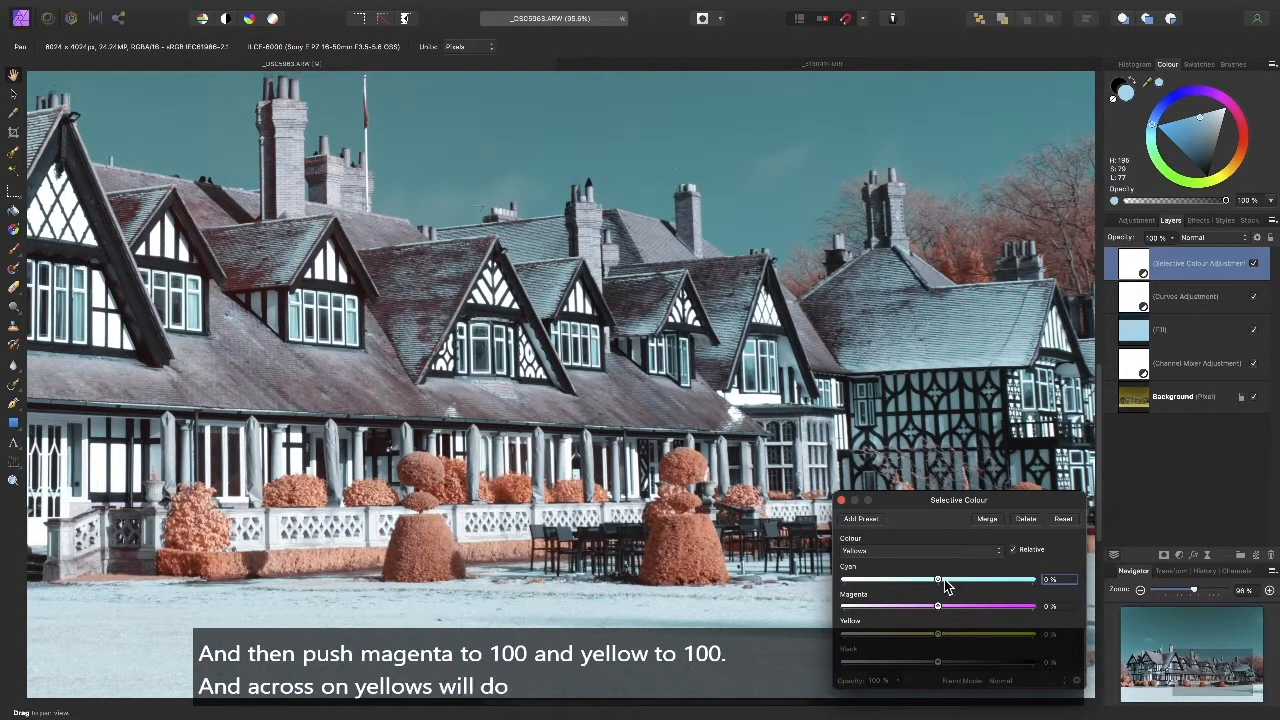
drag(939, 580, 885, 588)
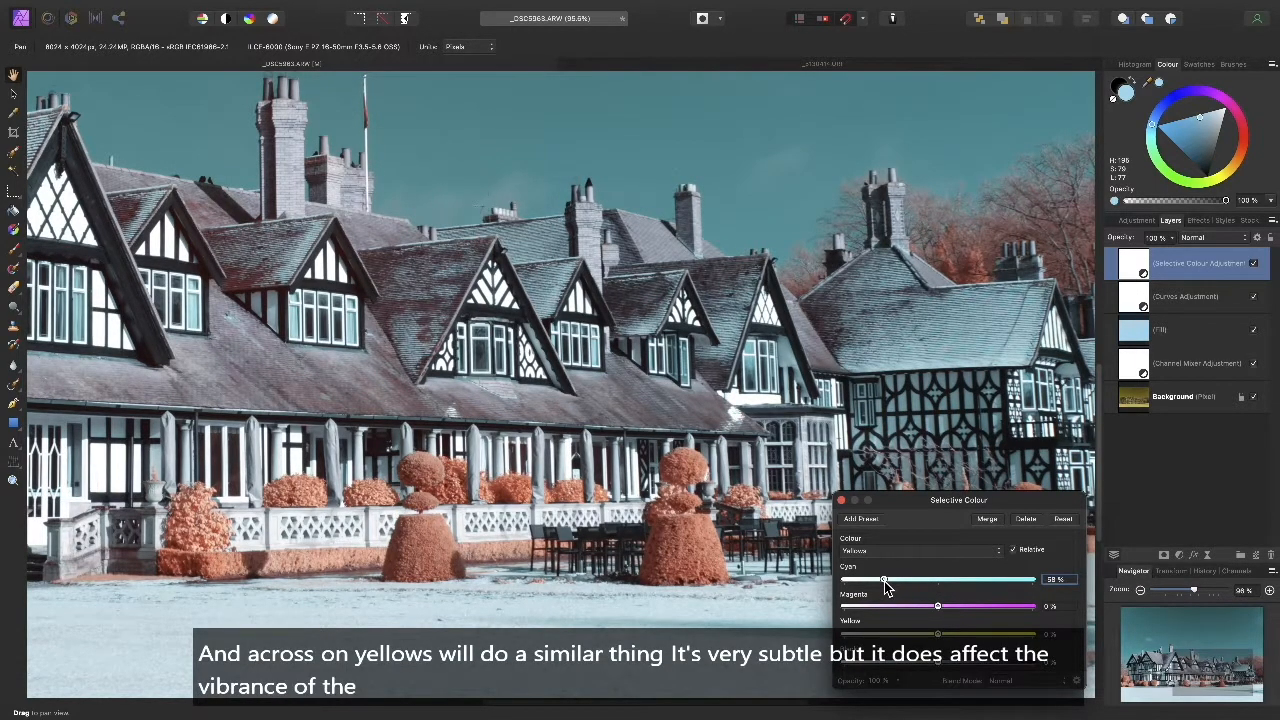
drag(938, 635, 1088, 640)
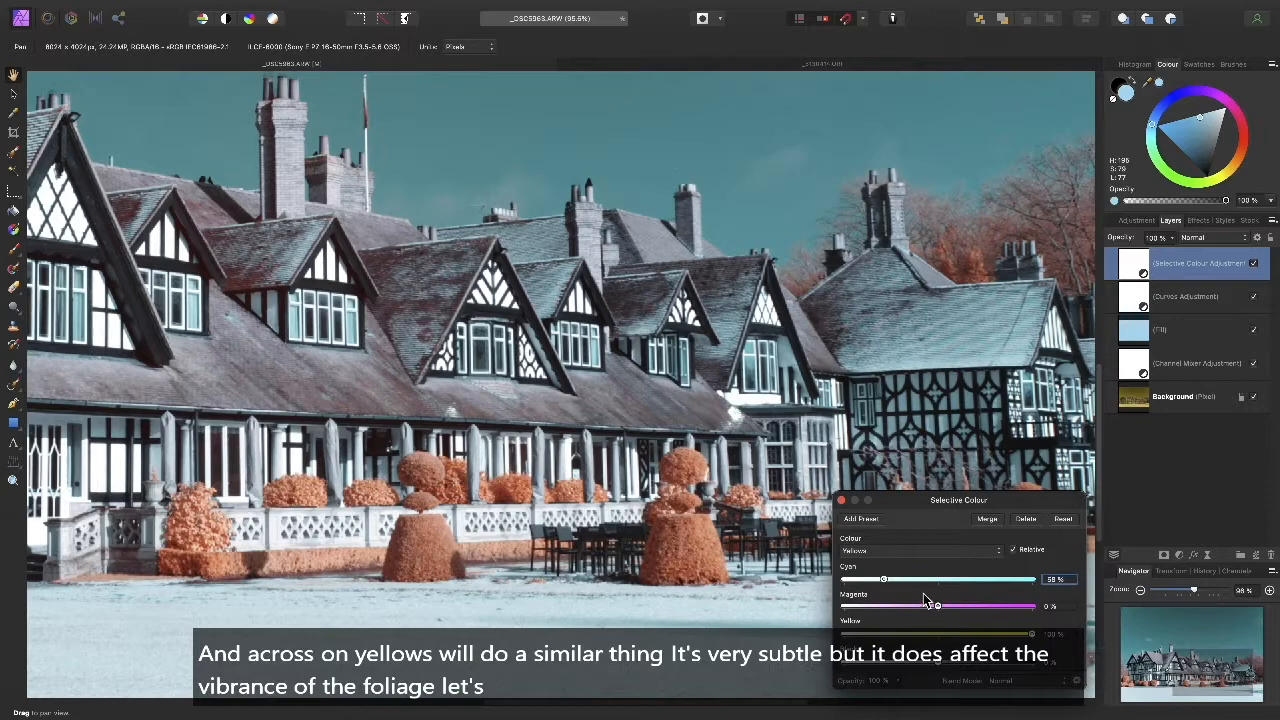
click(1253, 262)
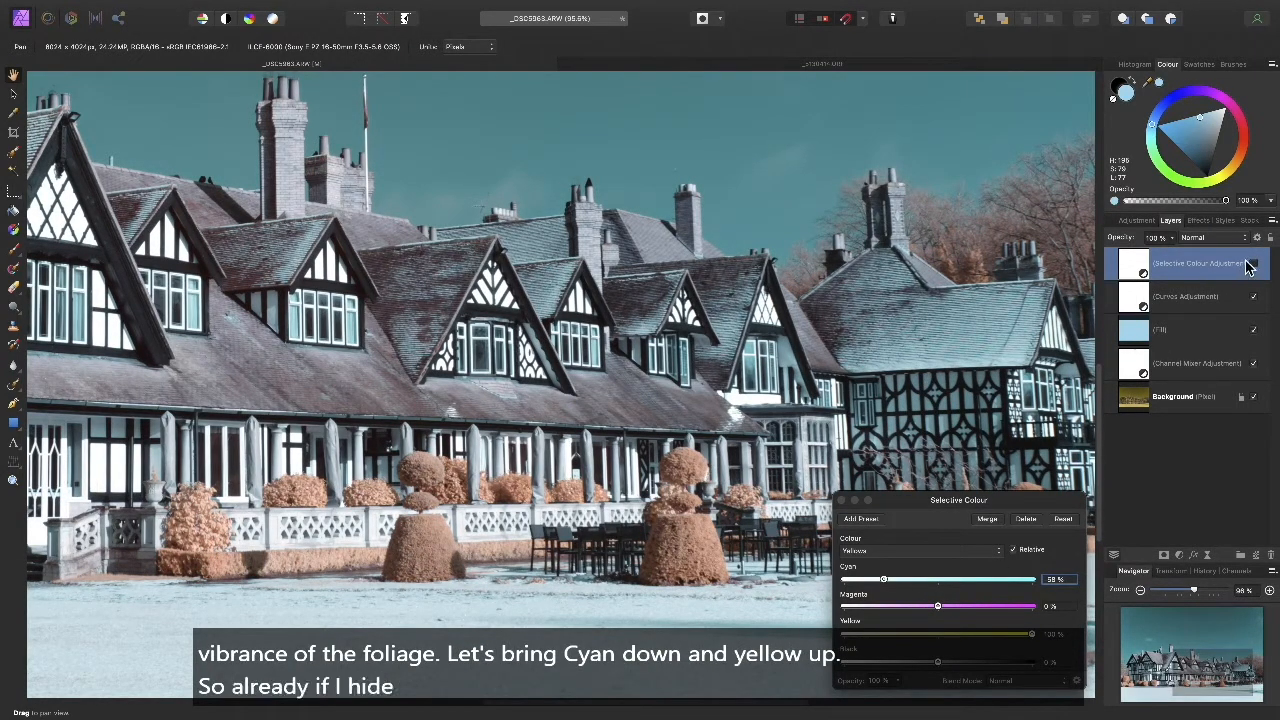
click(1253, 263)
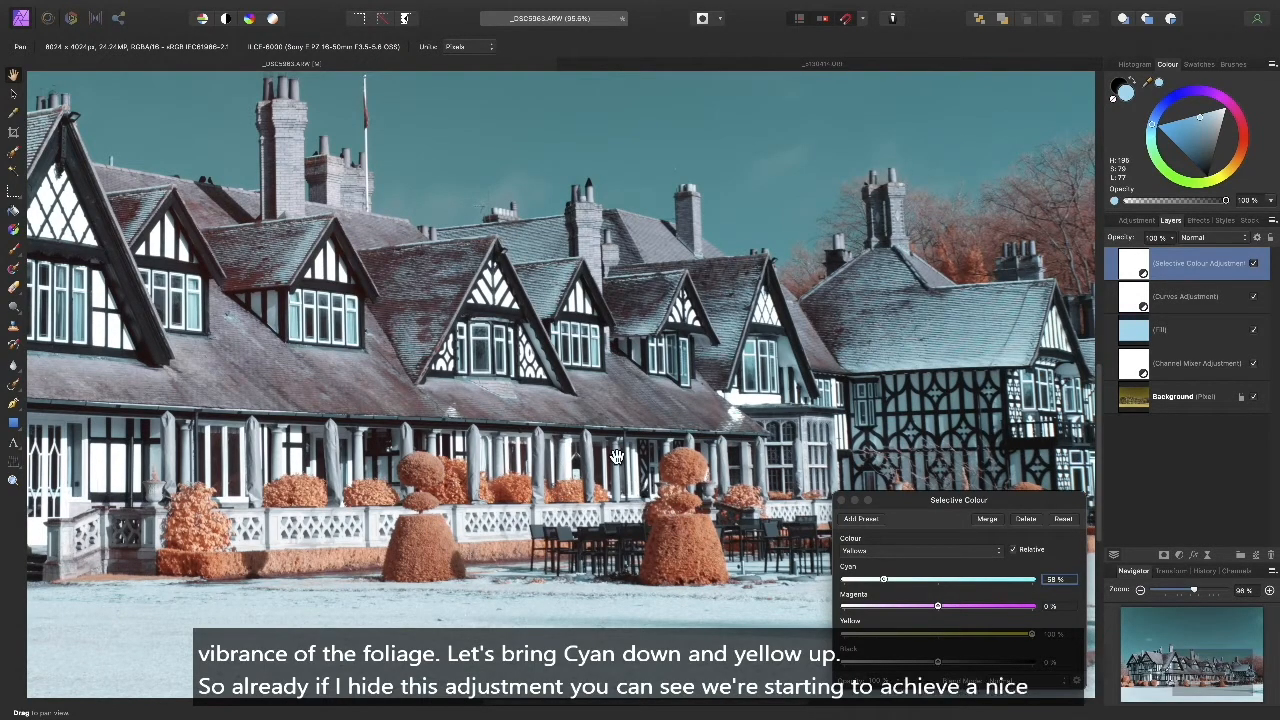
For Cyans in the Selective Colour adjustment, set Cyan to -19% and Magenta to 52%, and slightly reduce Yellow to turn the sky blue.
drag(430, 162, 609, 350)
scroll(578, 272, down, 5)
scroll(659, 395, down, 1)
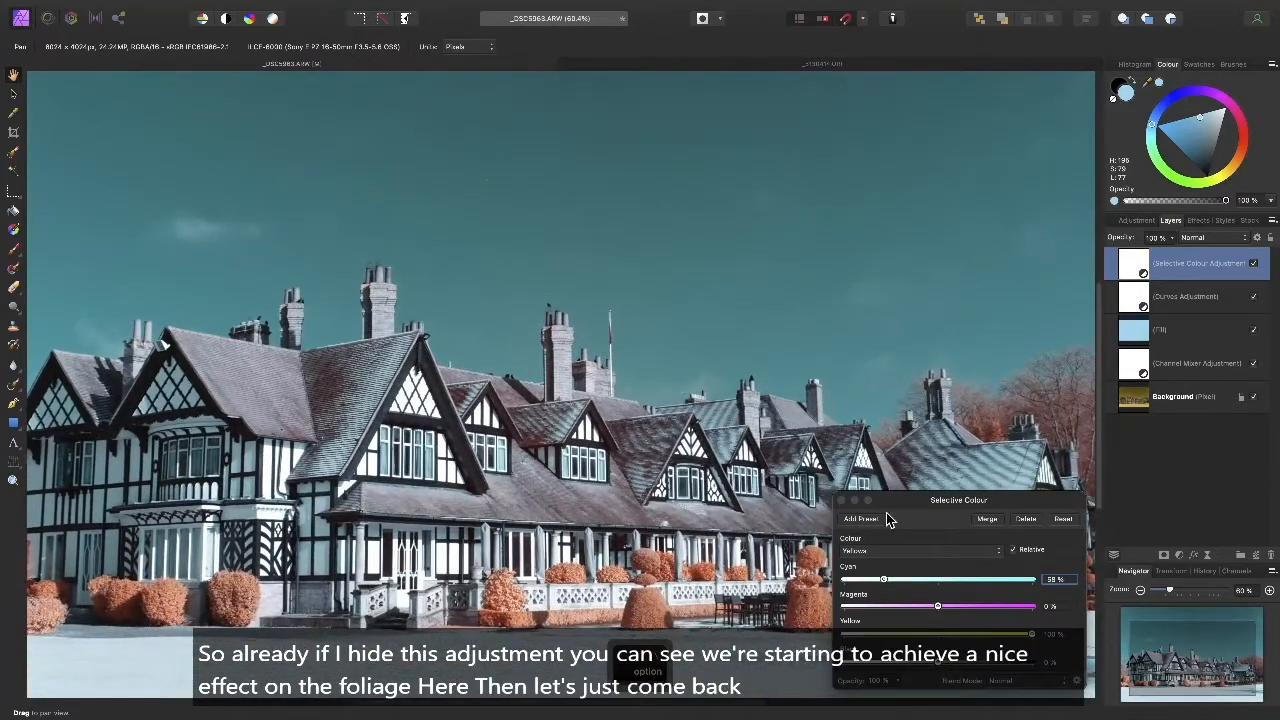
click(895, 558)
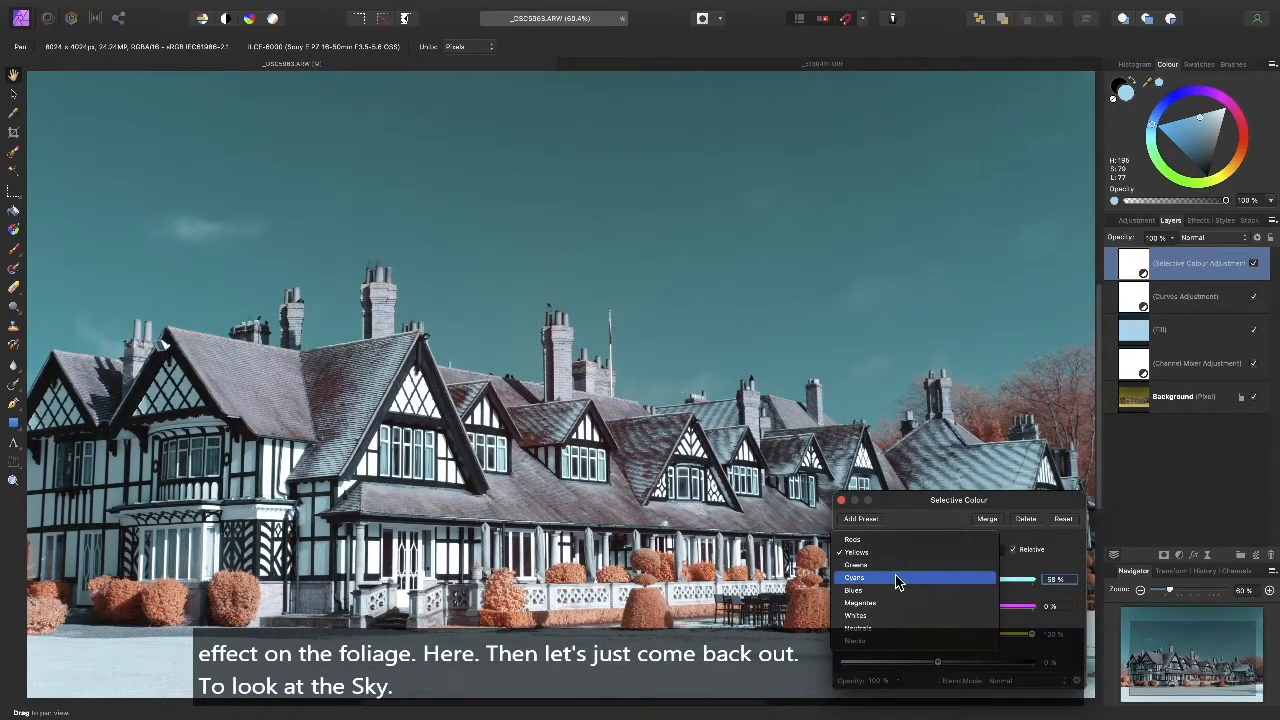
click(897, 578)
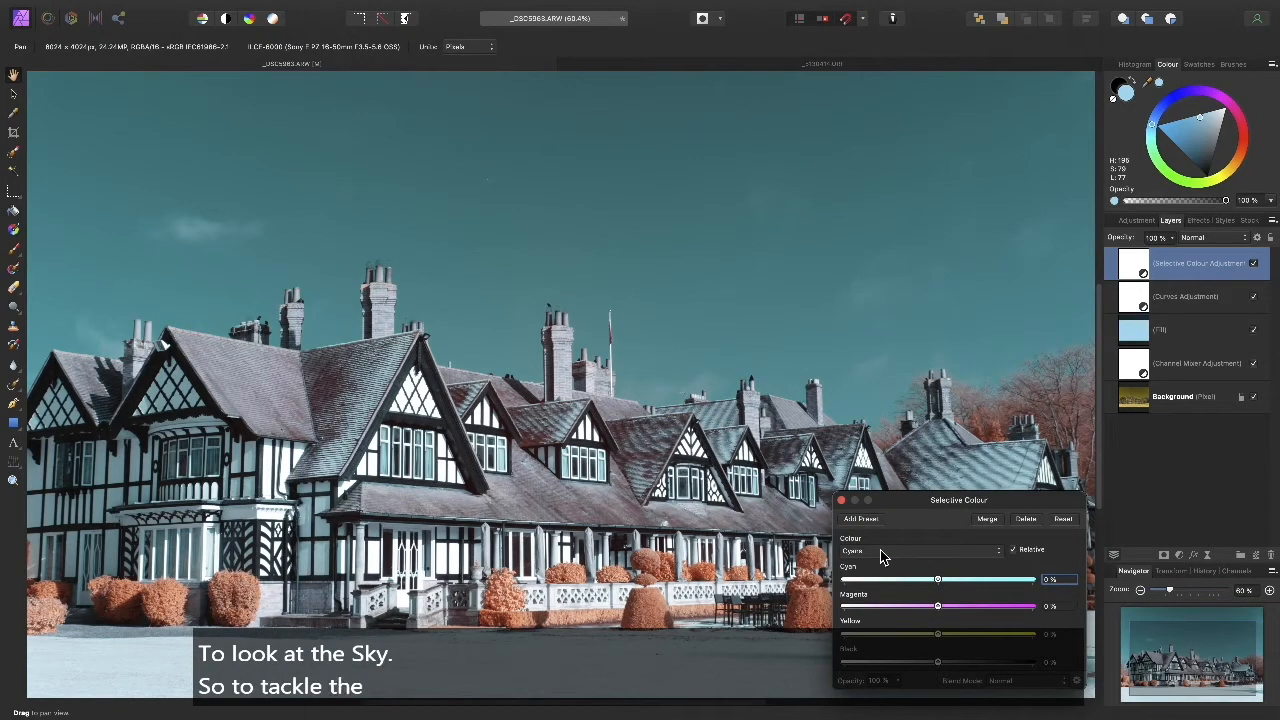
drag(937, 579, 986, 606)
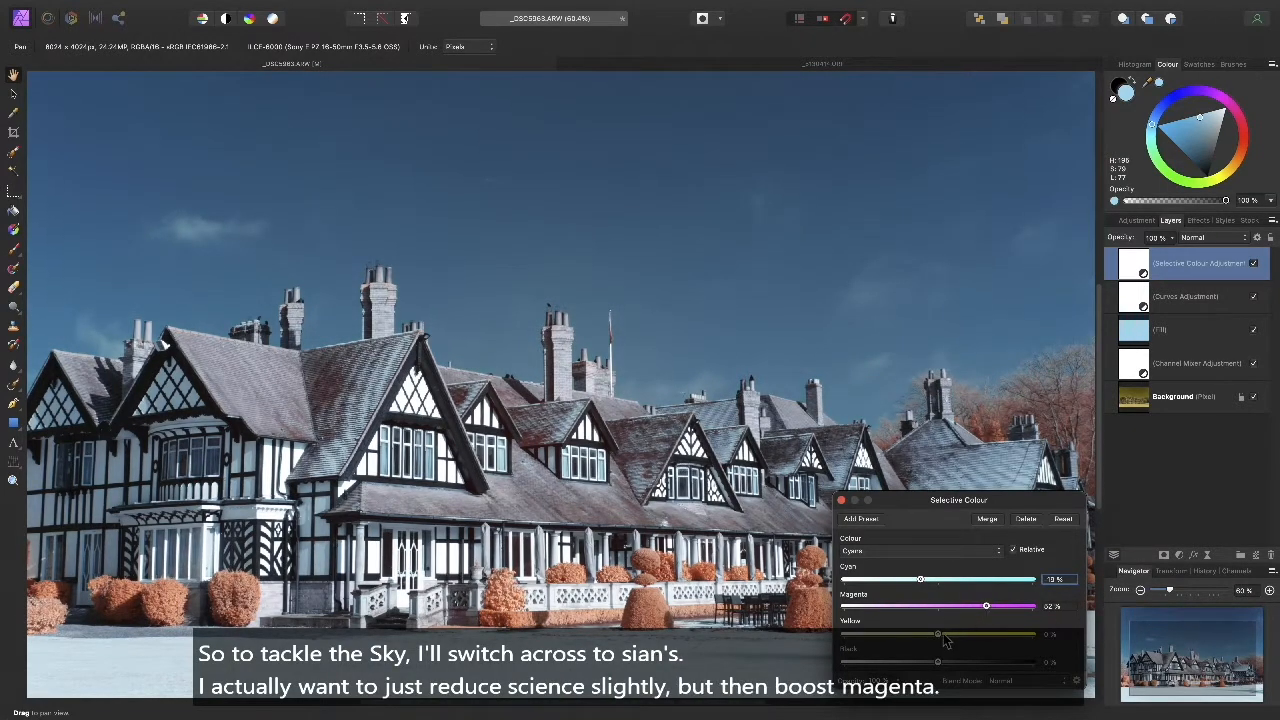
drag(930, 641, 929, 641)
click(840, 500)
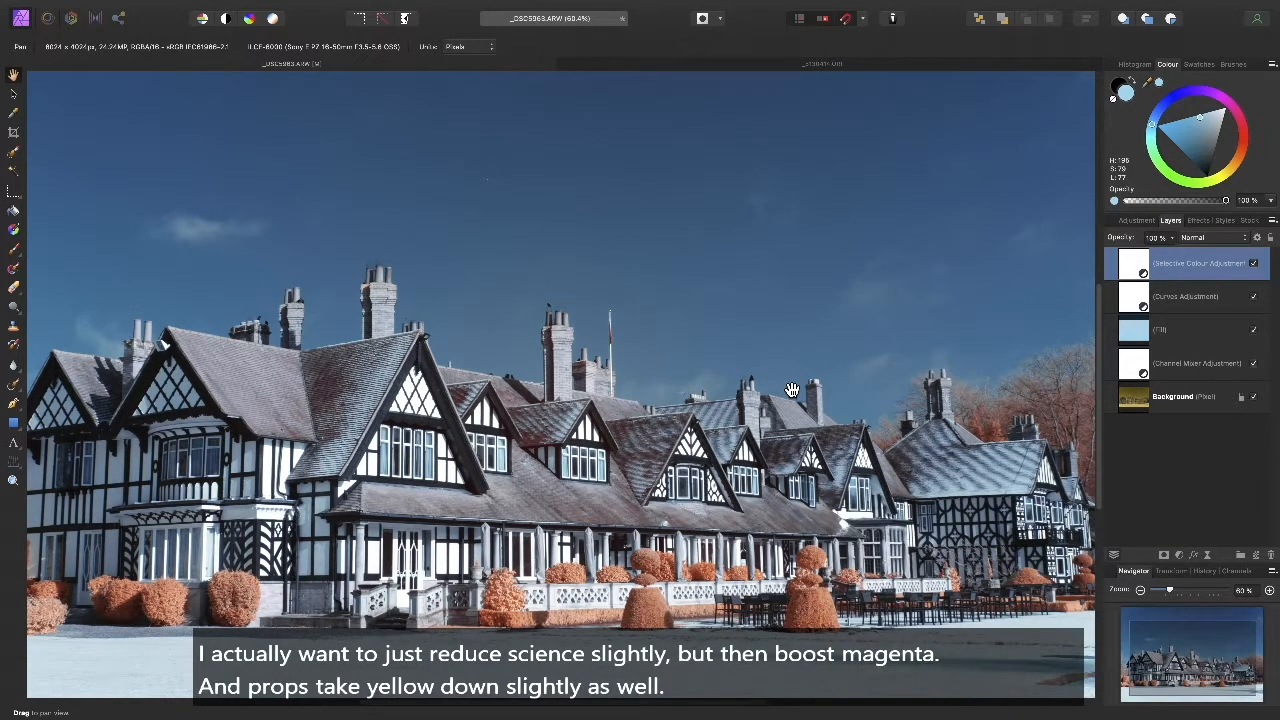
Compare the full image with the Selective Colour adjustment hidden and shown.
key(super+0)
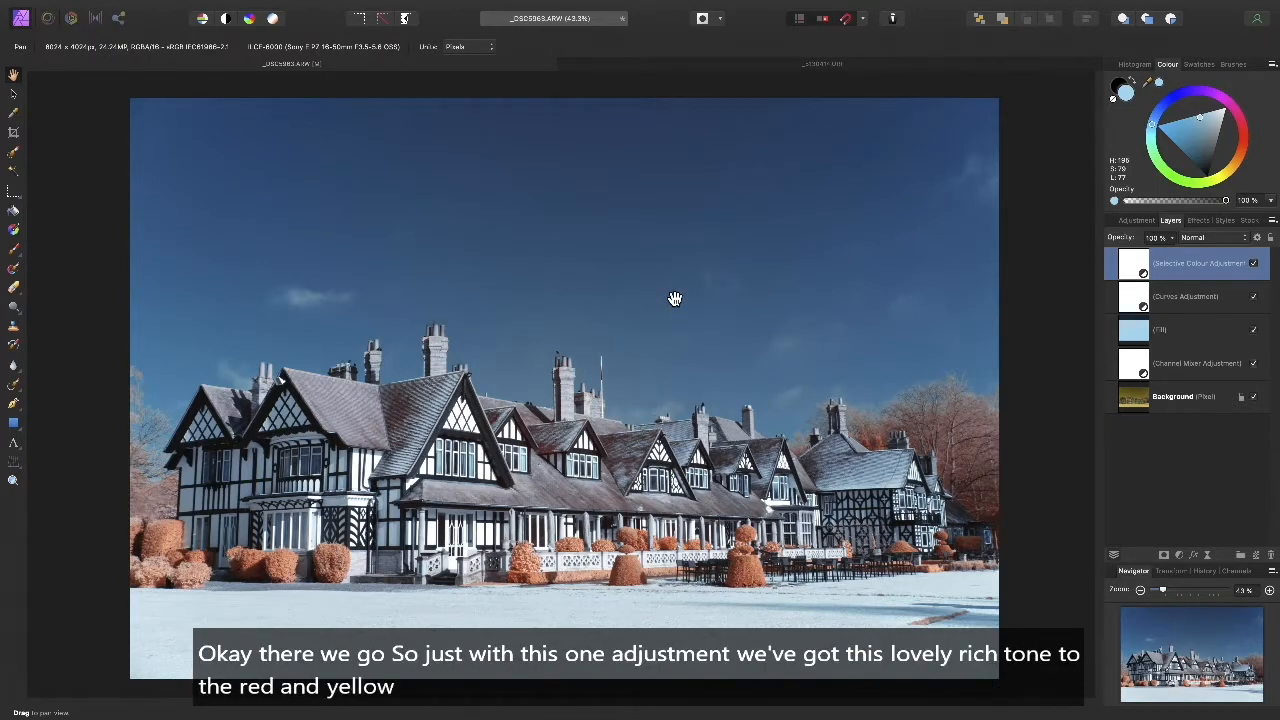
click(1254, 264)
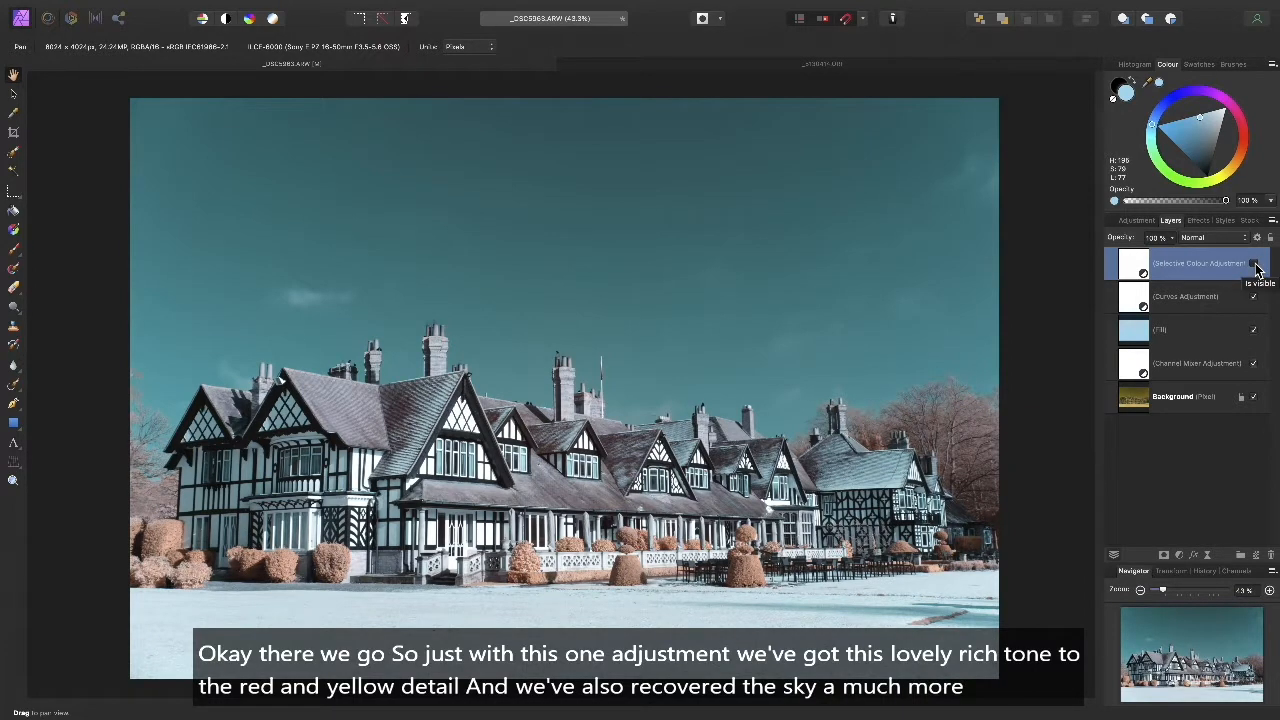
click(1254, 264)
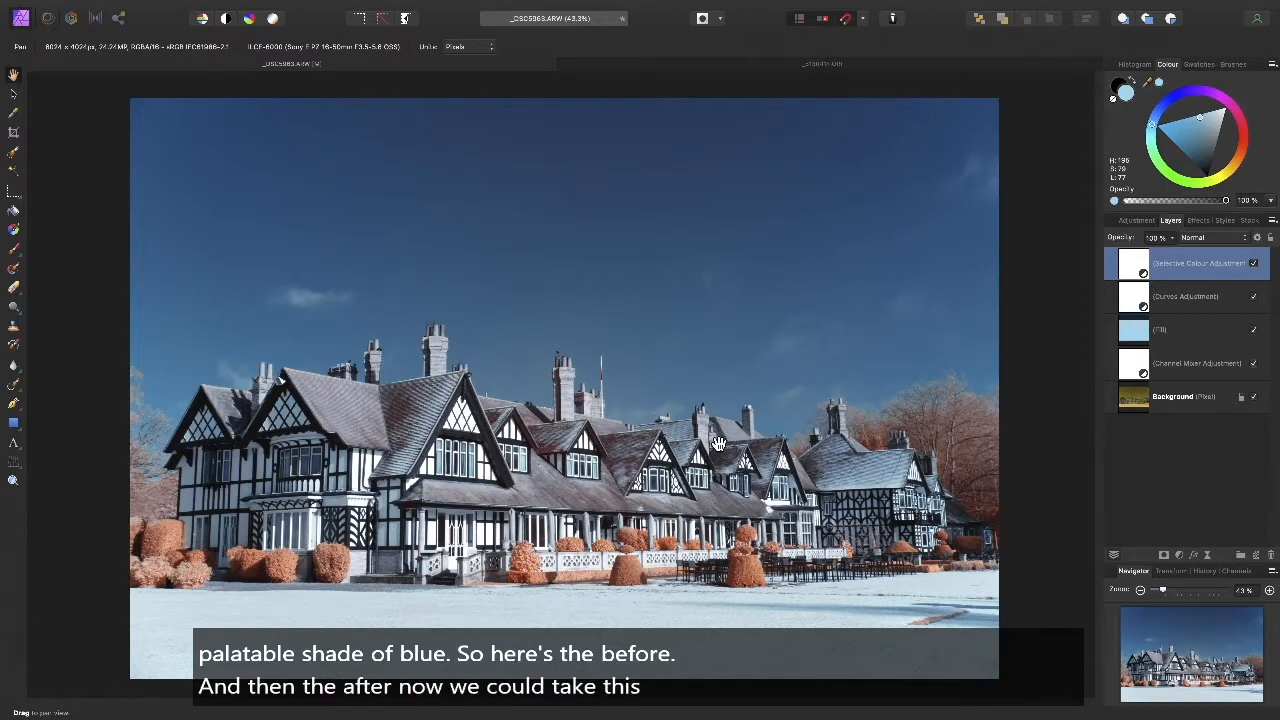
Add an HSL adjustment and, for the red range, set the Luminosity Shift to 50% and the Saturation Shift to 40%.
key(super)
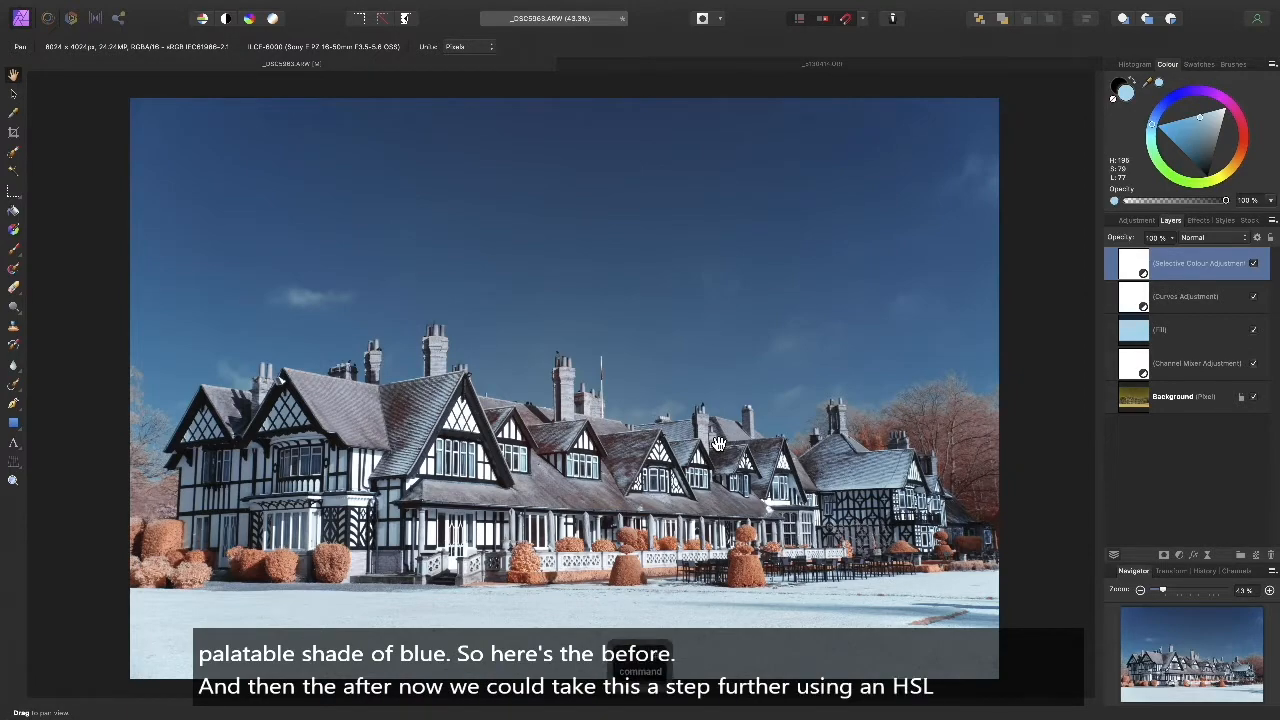
key(super+u)
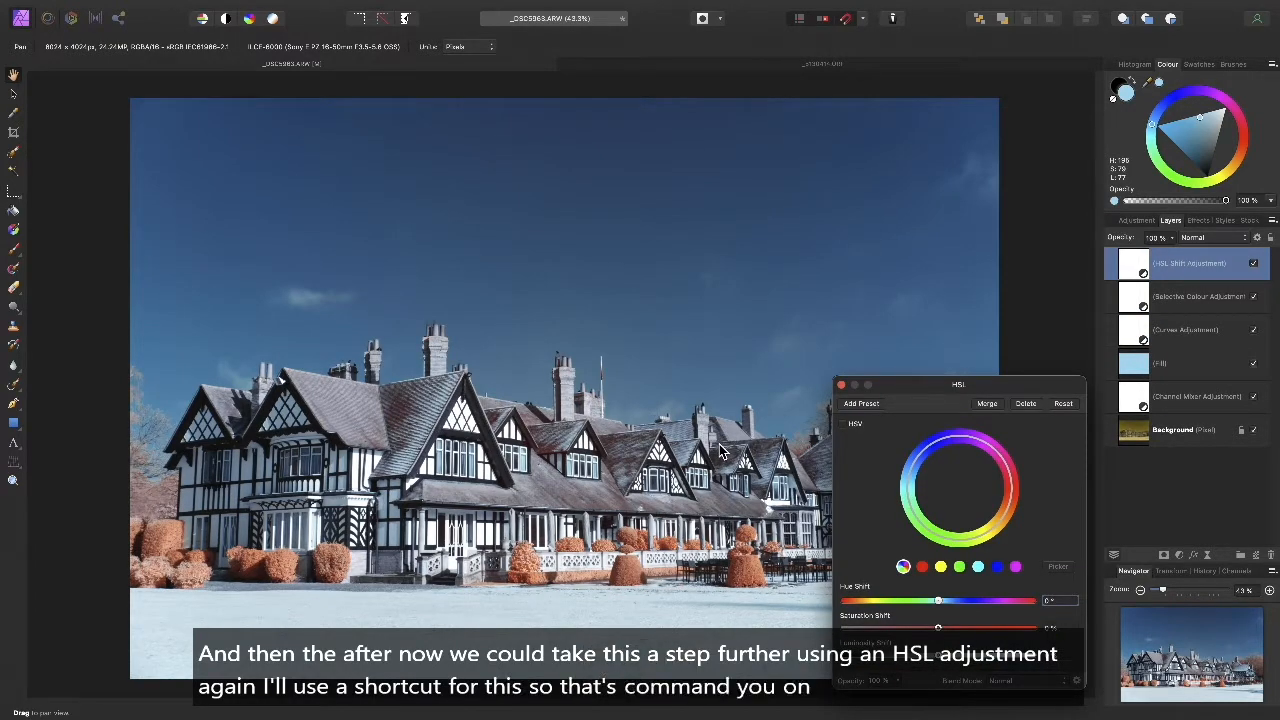
scroll(390, 540, up, 6)
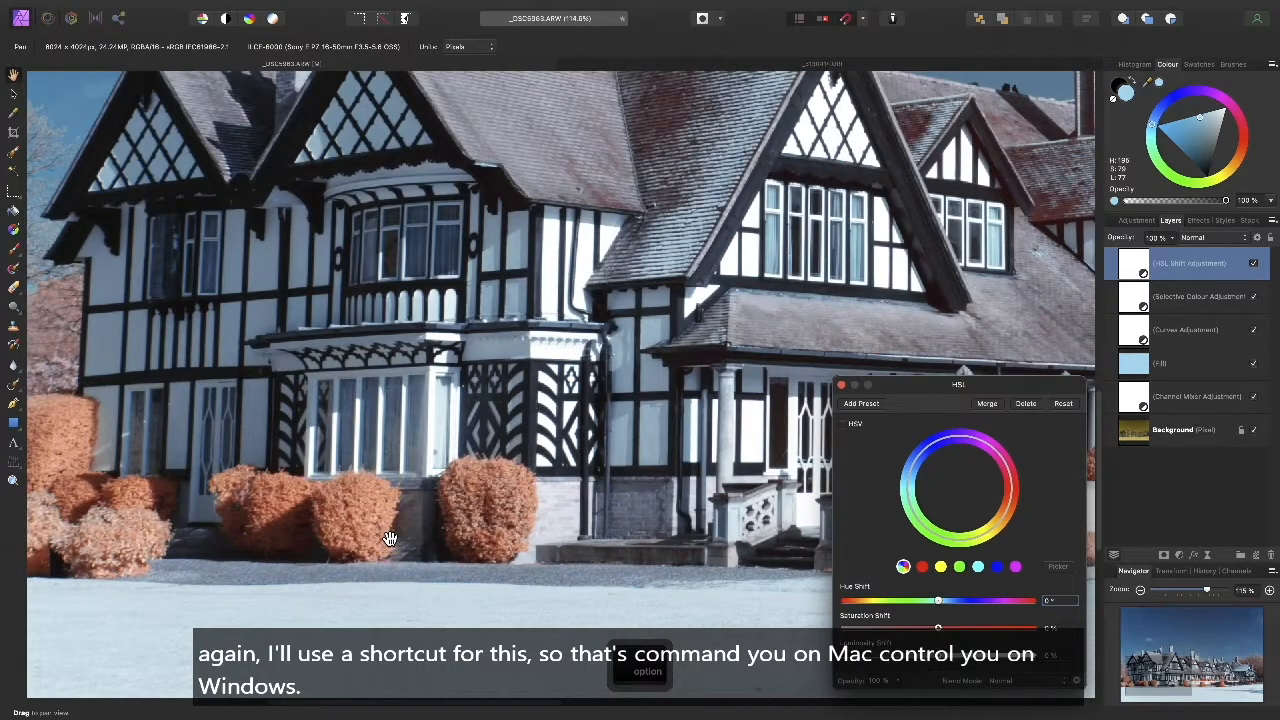
drag(515, 539, 433, 535)
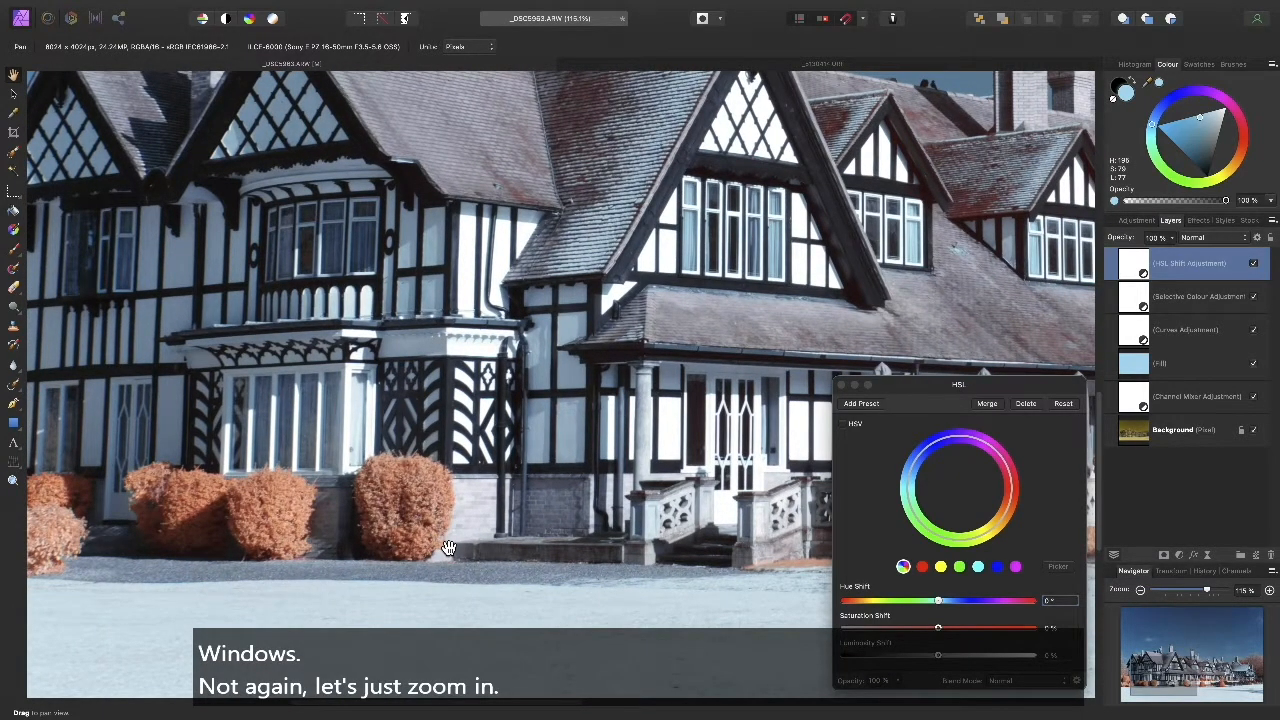
click(922, 568)
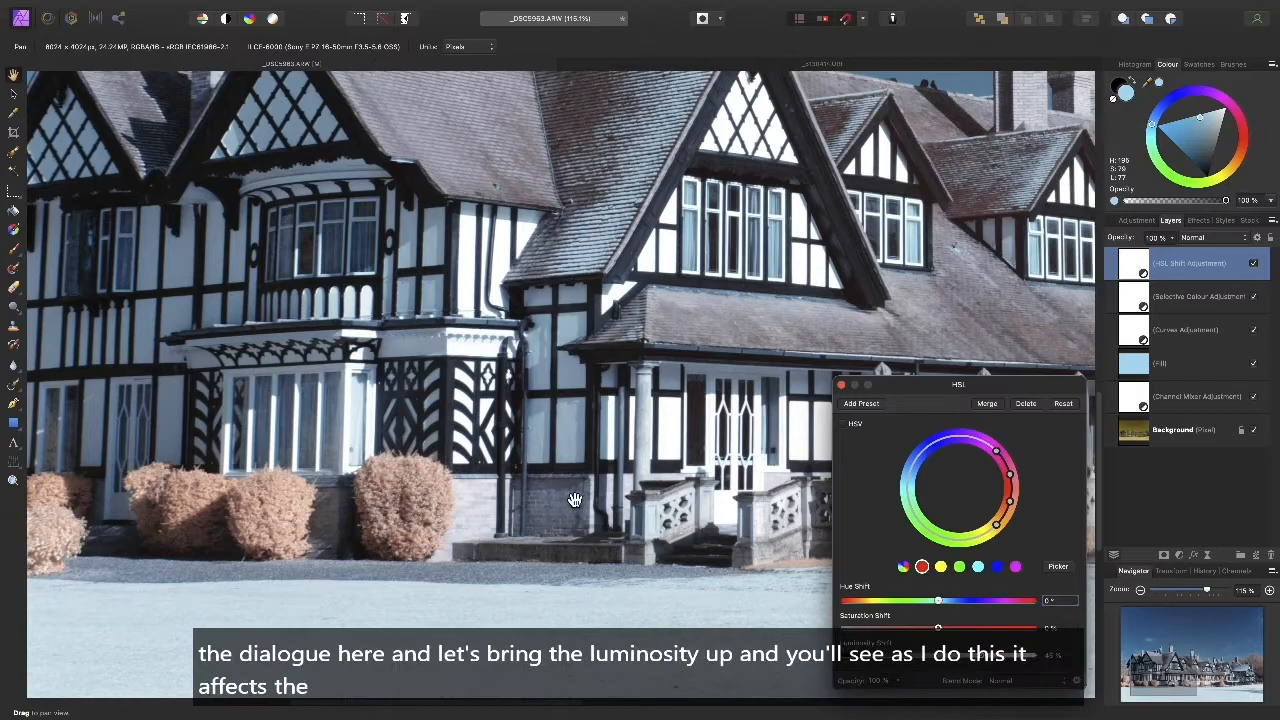
drag(720, 506, 305, 498)
drag(539, 492, 157, 483)
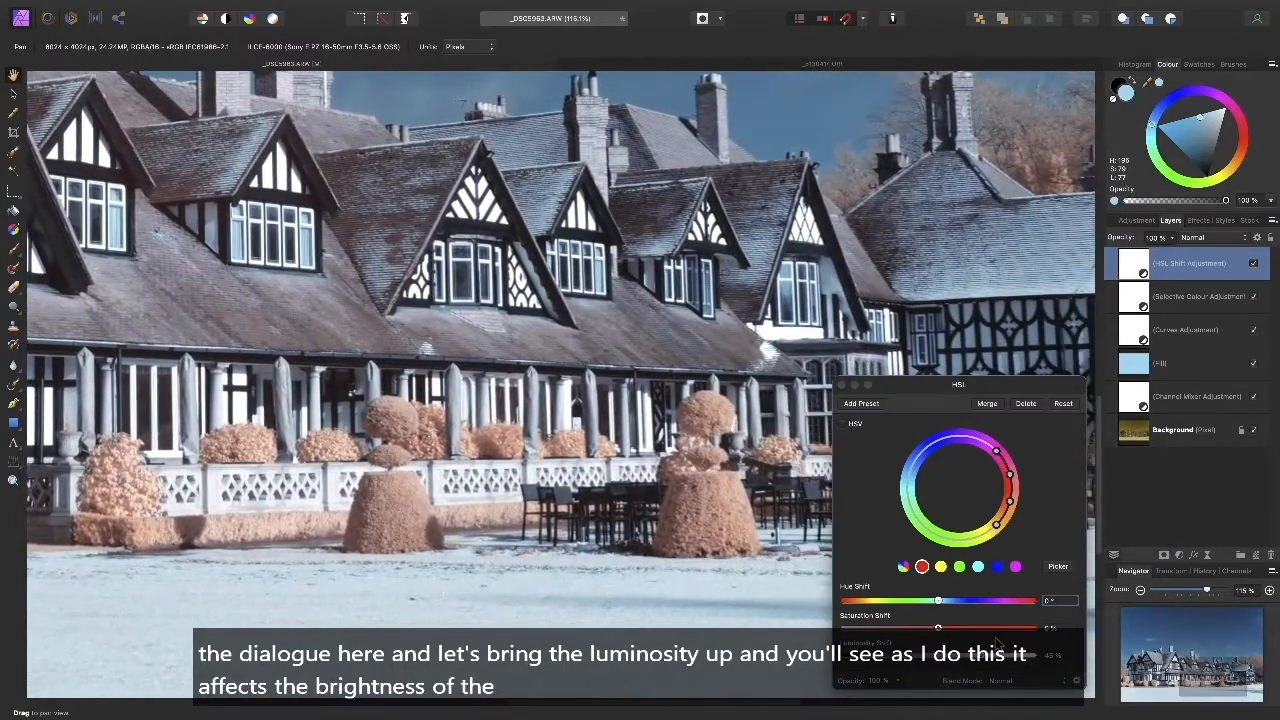
mouse_move(984, 663)
mouse_down()
mouse_move(946, 664)
mouse_move(988, 667)
mouse_up()
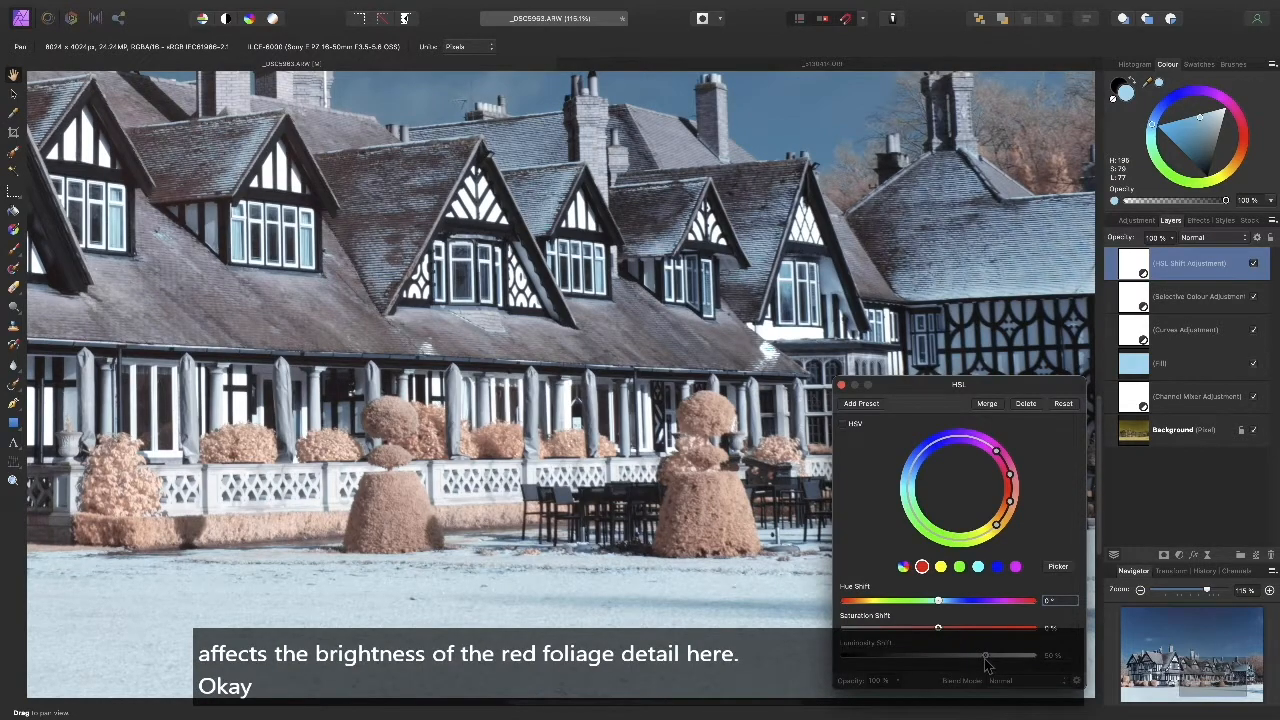
drag(941, 631, 977, 638)
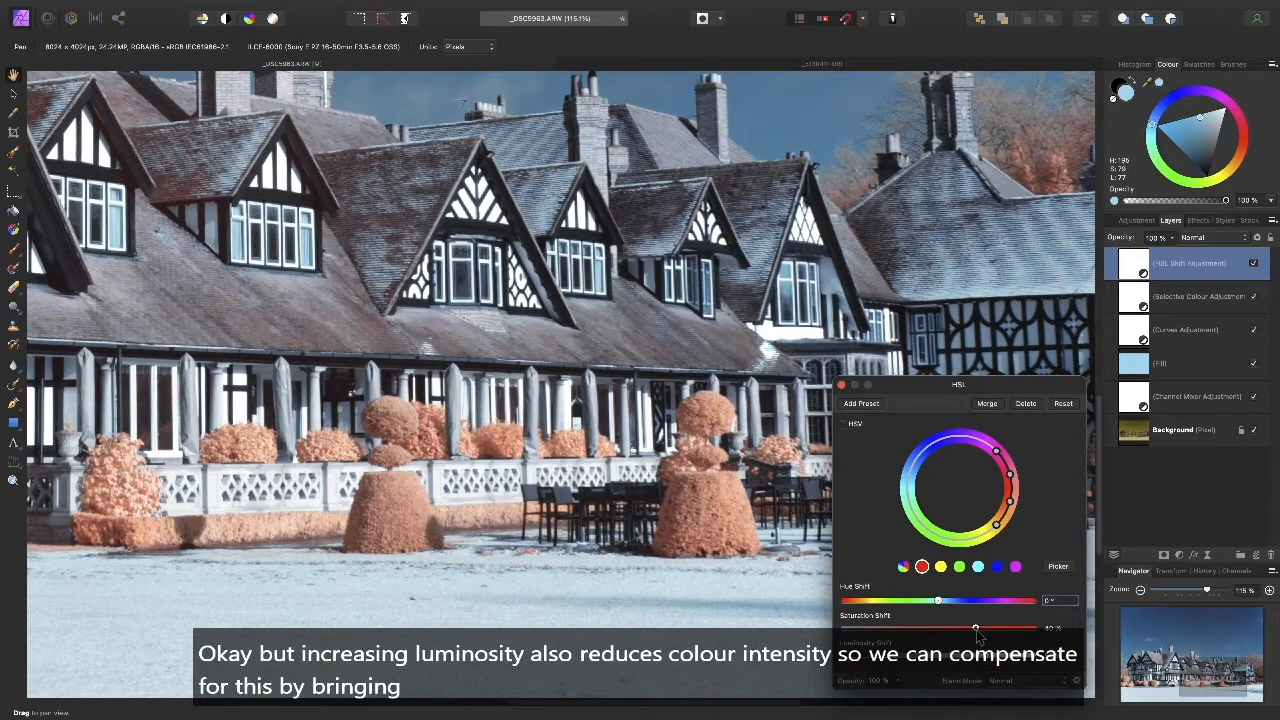
For the cyan range in the HSL adjustment, raise the Luminosity Shift and slightly increase the Saturation Shift to lift the sky.
click(979, 568)
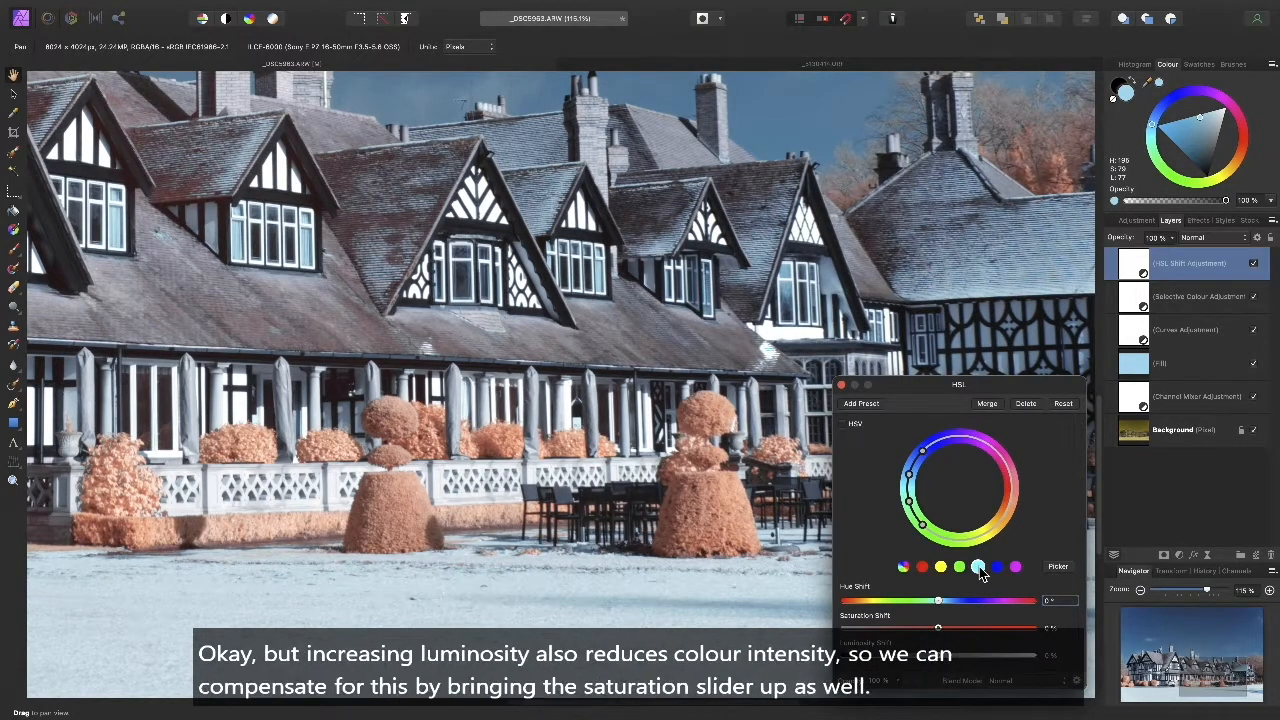
drag(687, 240, 516, 371)
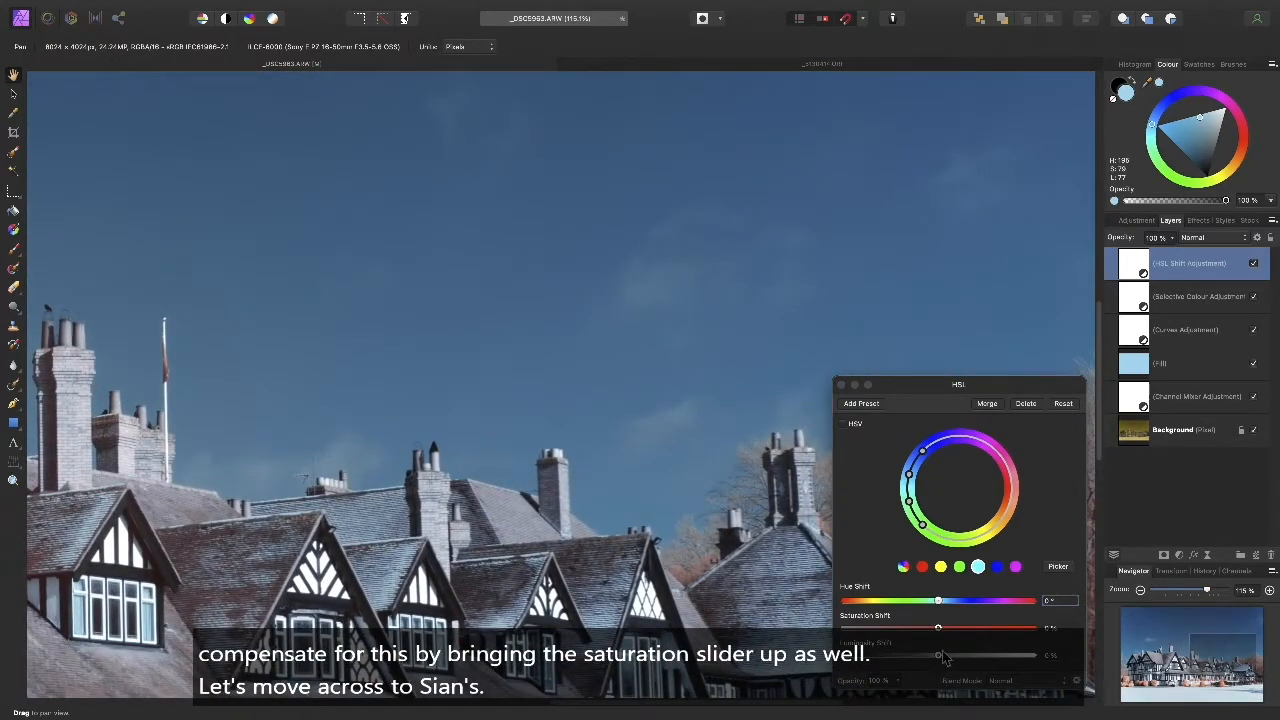
mouse_move(942, 657)
mouse_down()
mouse_move(972, 662)
mouse_move(948, 636)
mouse_up()
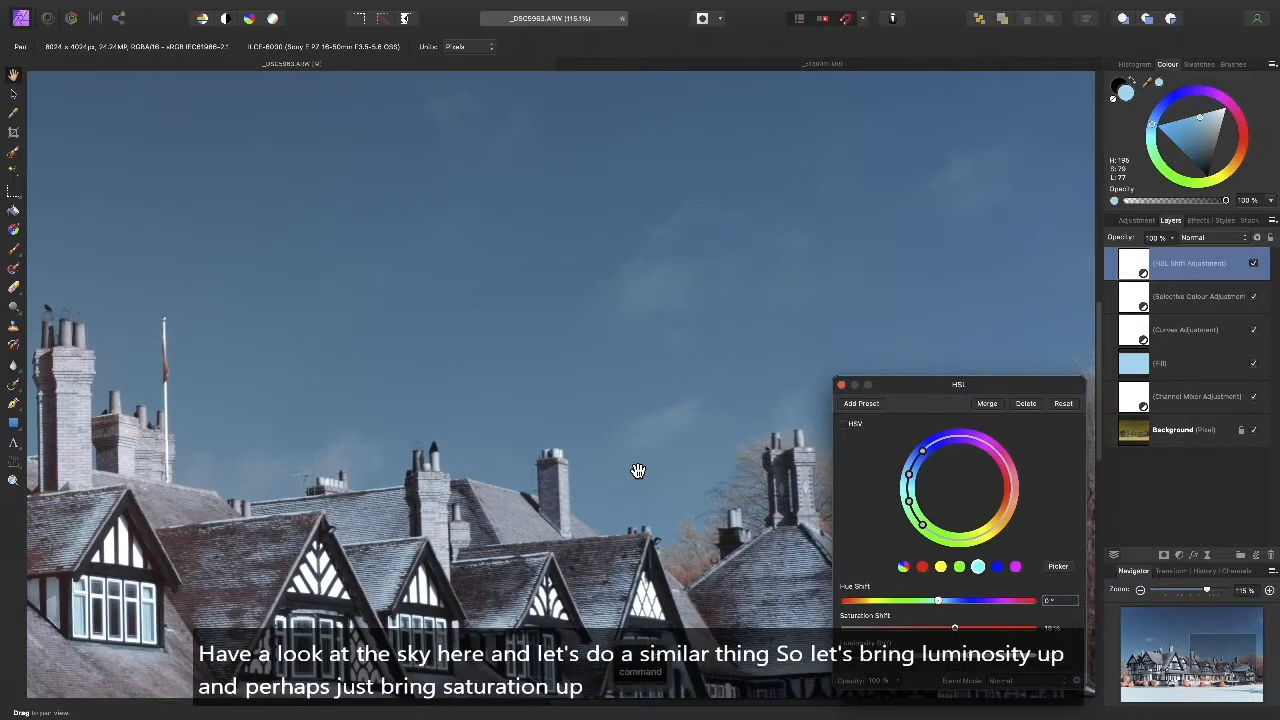
key(super+0)
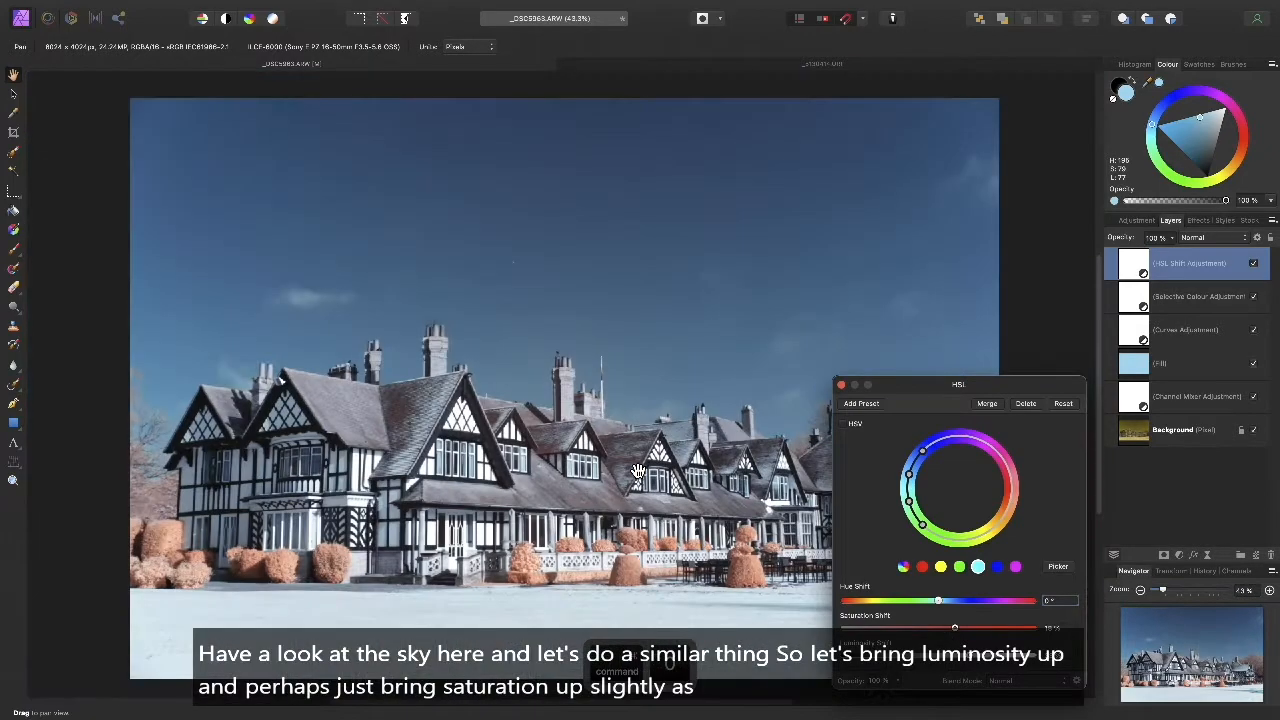
For the red range in the HSL adjustment, set the Saturation Shift to 51% and close the adjustment.
click(922, 567)
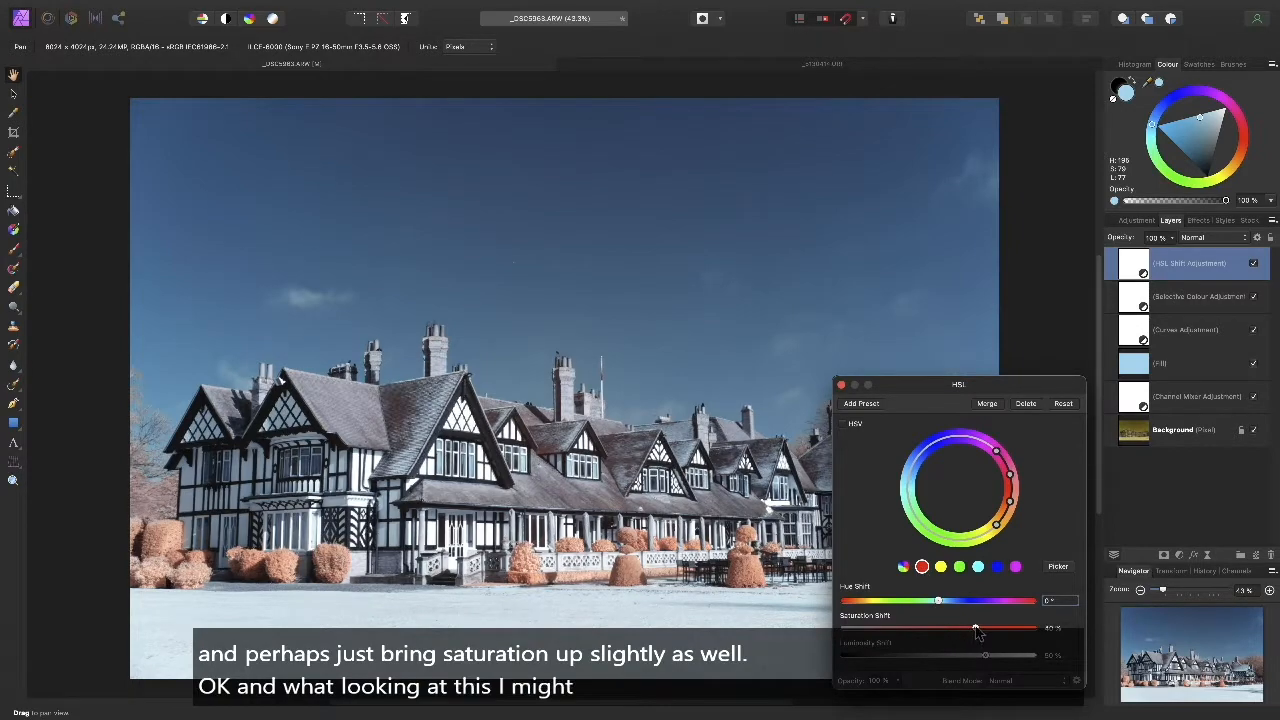
drag(976, 634, 988, 634)
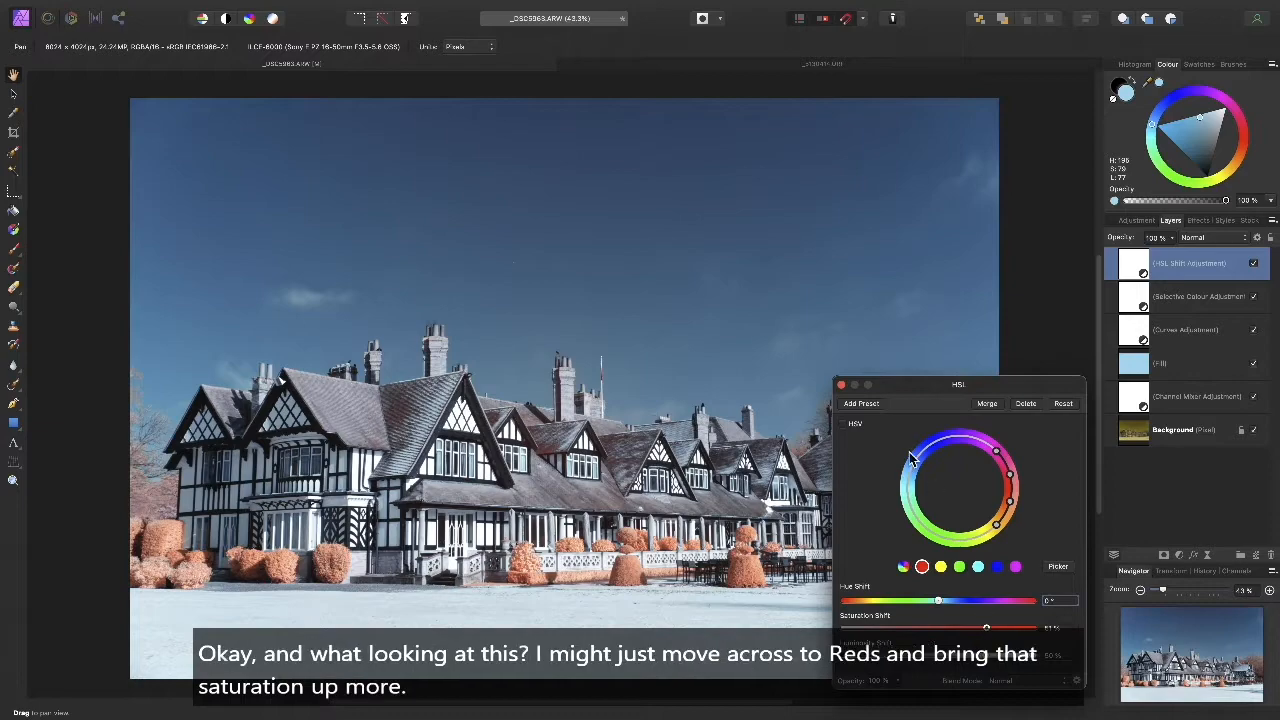
click(841, 386)
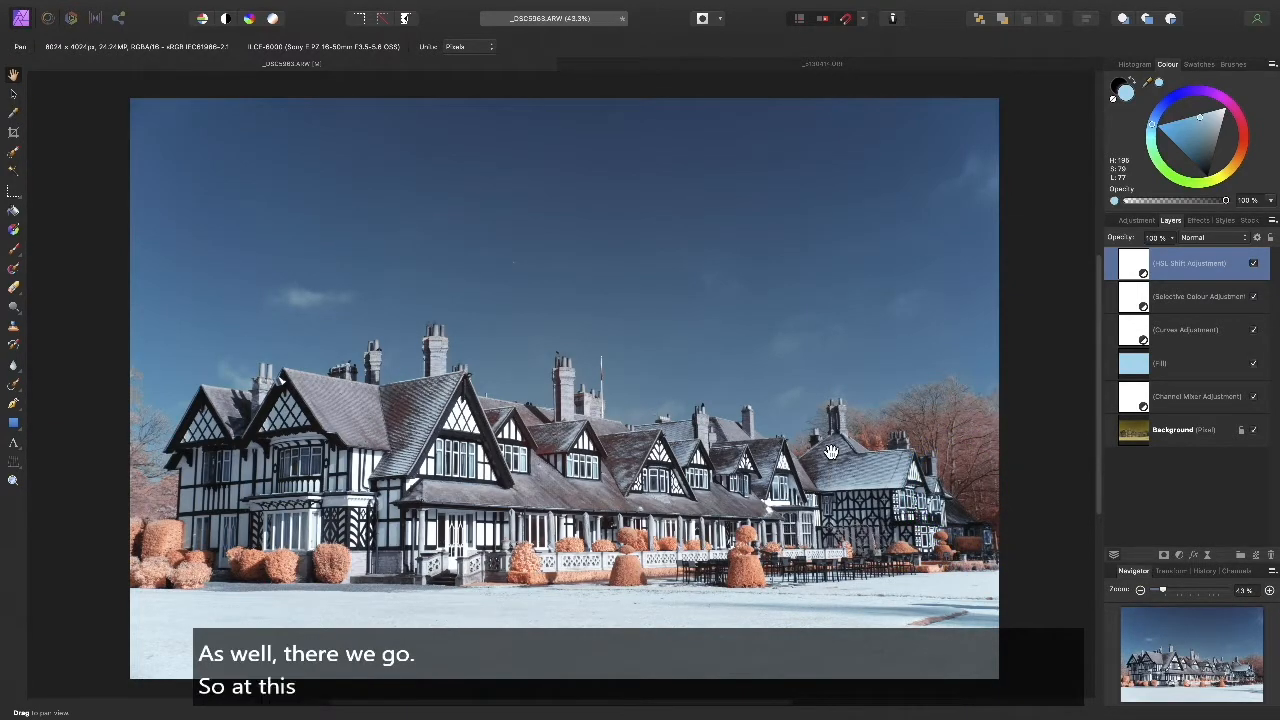
Examine the sharpness of the building's detail across the image and the noise in the sky at high magnification.
scroll(590, 500, up, 5)
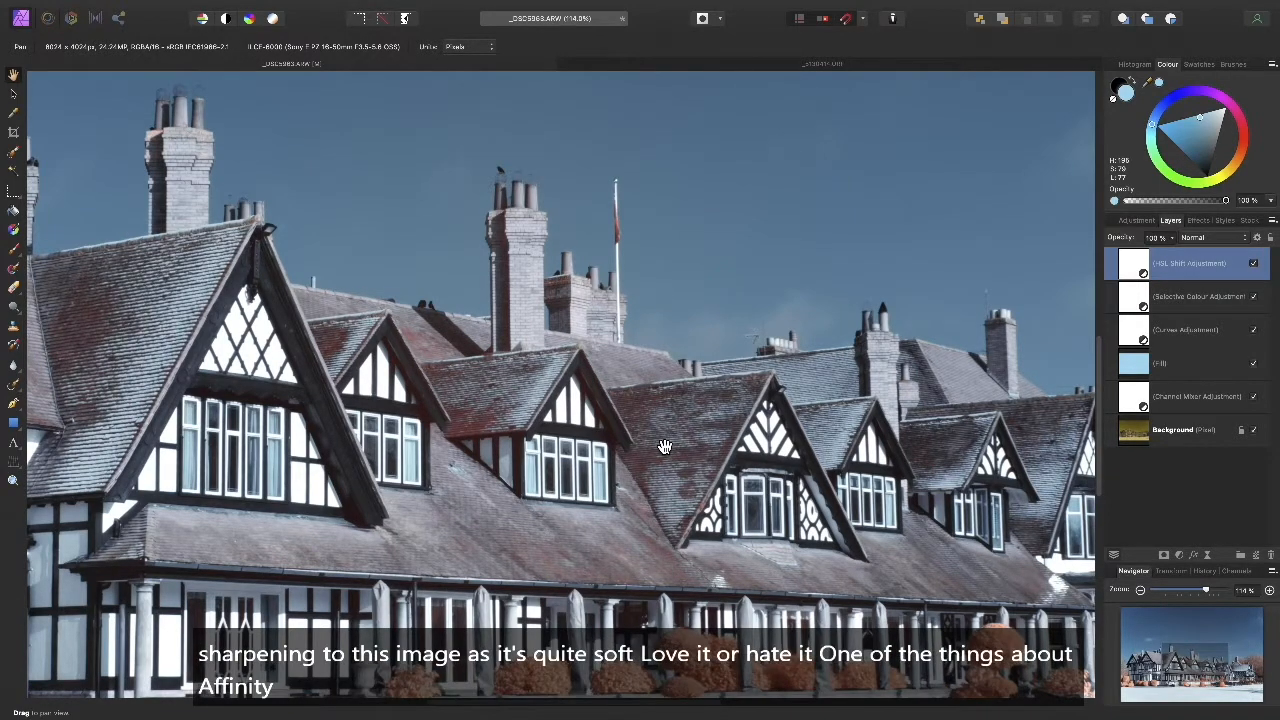
drag(617, 402, 843, 457)
drag(709, 466, 860, 489)
drag(567, 484, 860, 492)
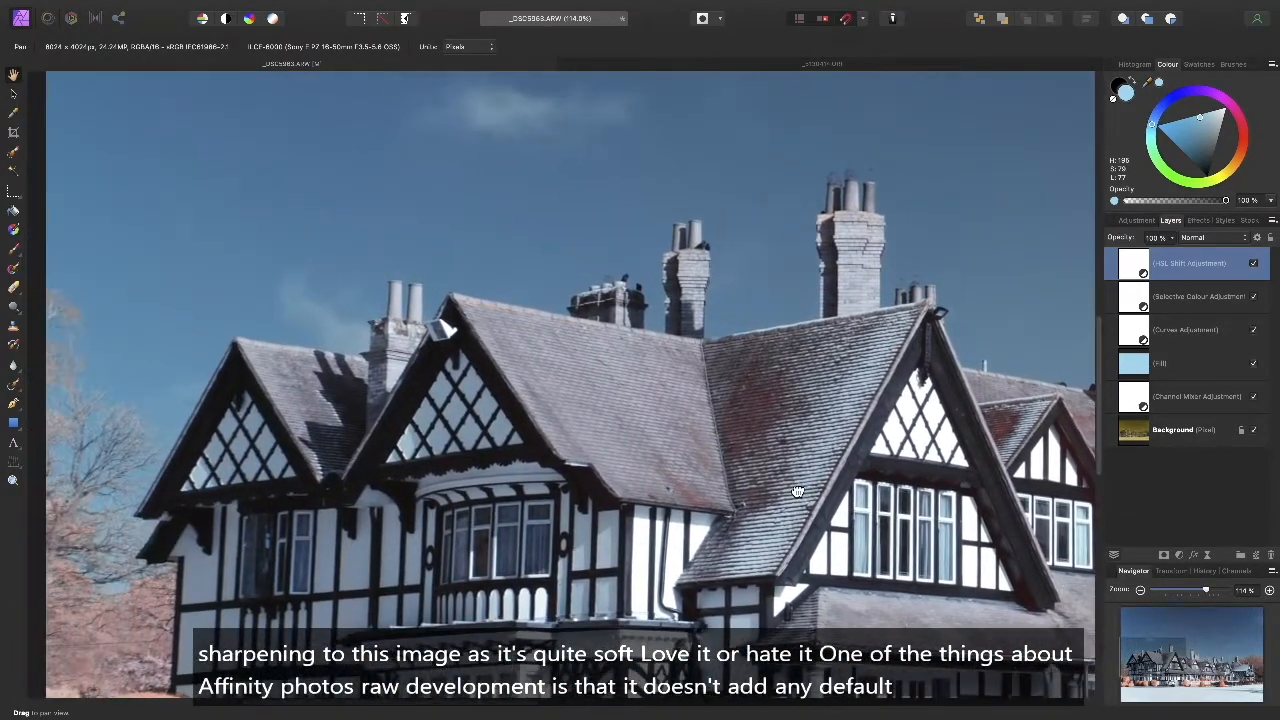
drag(752, 497, 815, 482)
drag(735, 469, 541, 420)
drag(853, 512, 265, 446)
drag(765, 511, 396, 498)
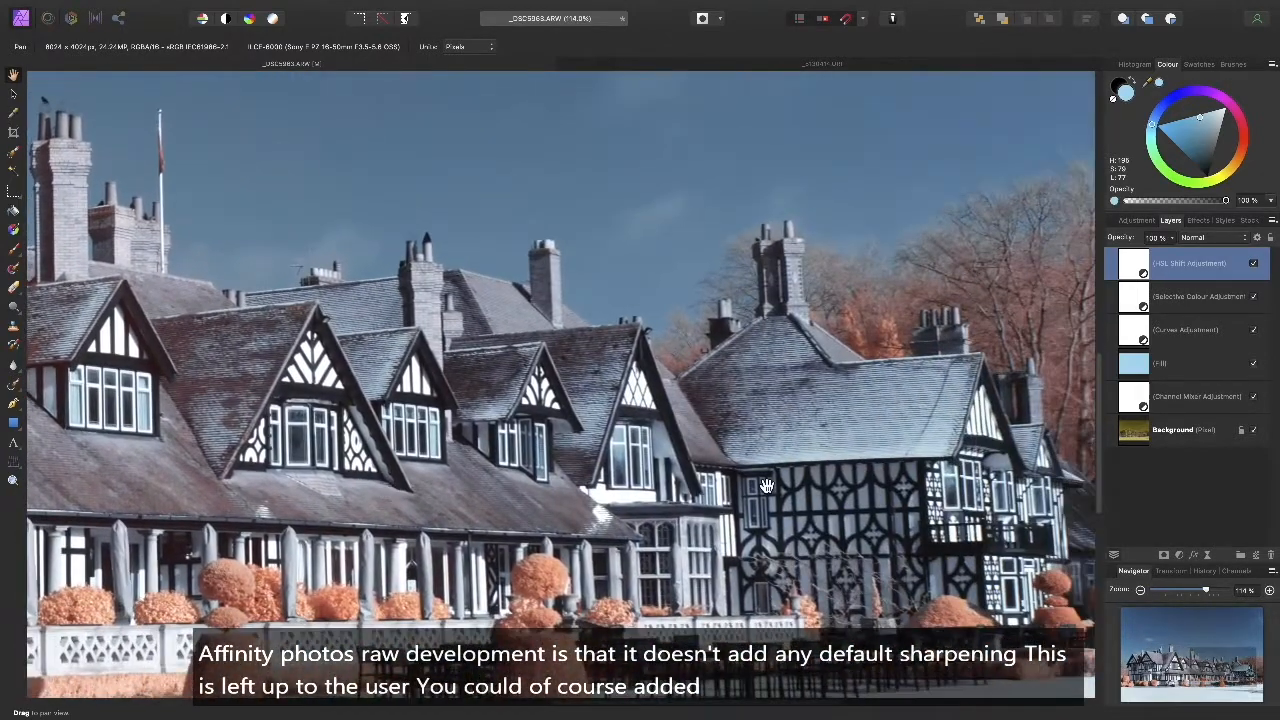
drag(790, 490, 672, 473)
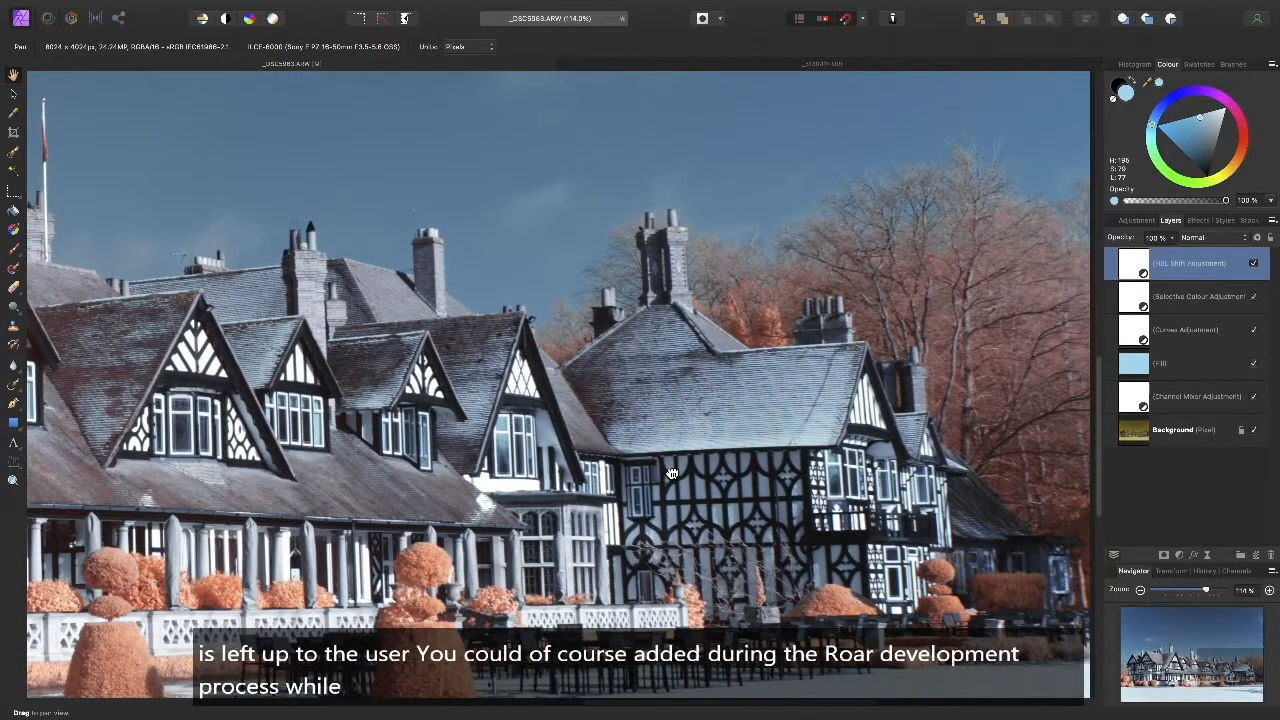
drag(672, 473, 771, 499)
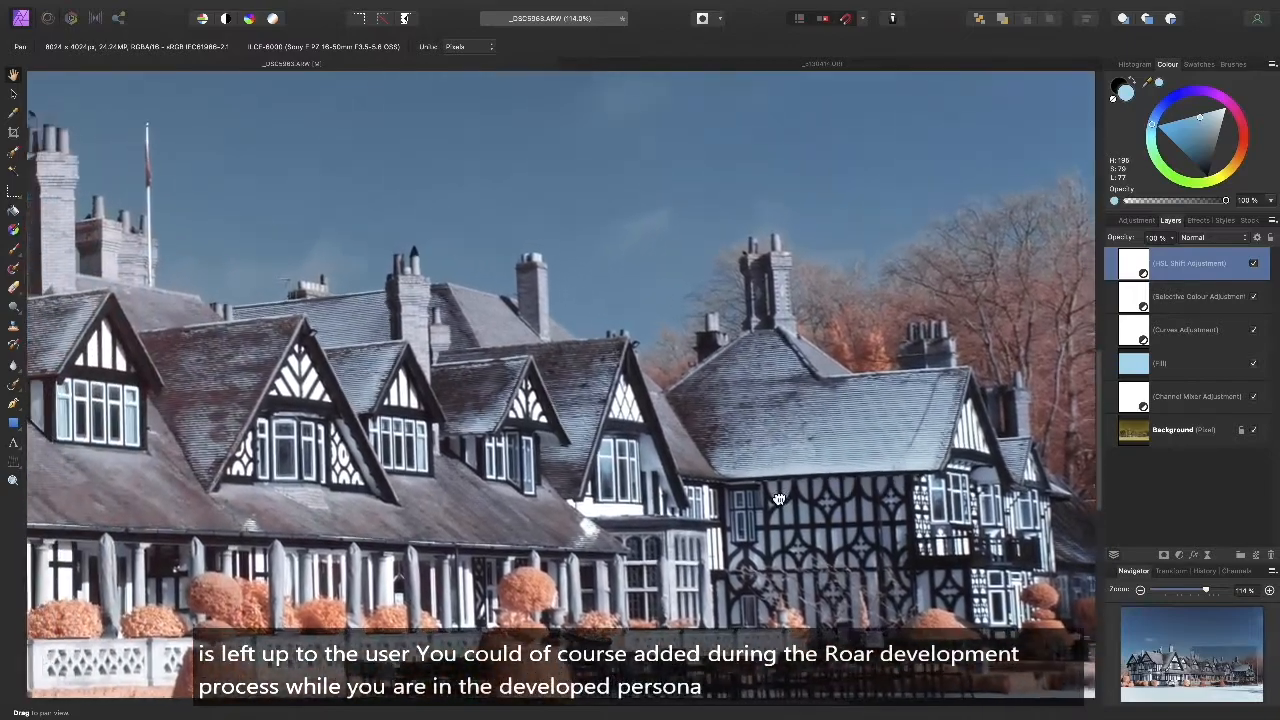
drag(390, 566, 659, 532)
drag(591, 388, 693, 585)
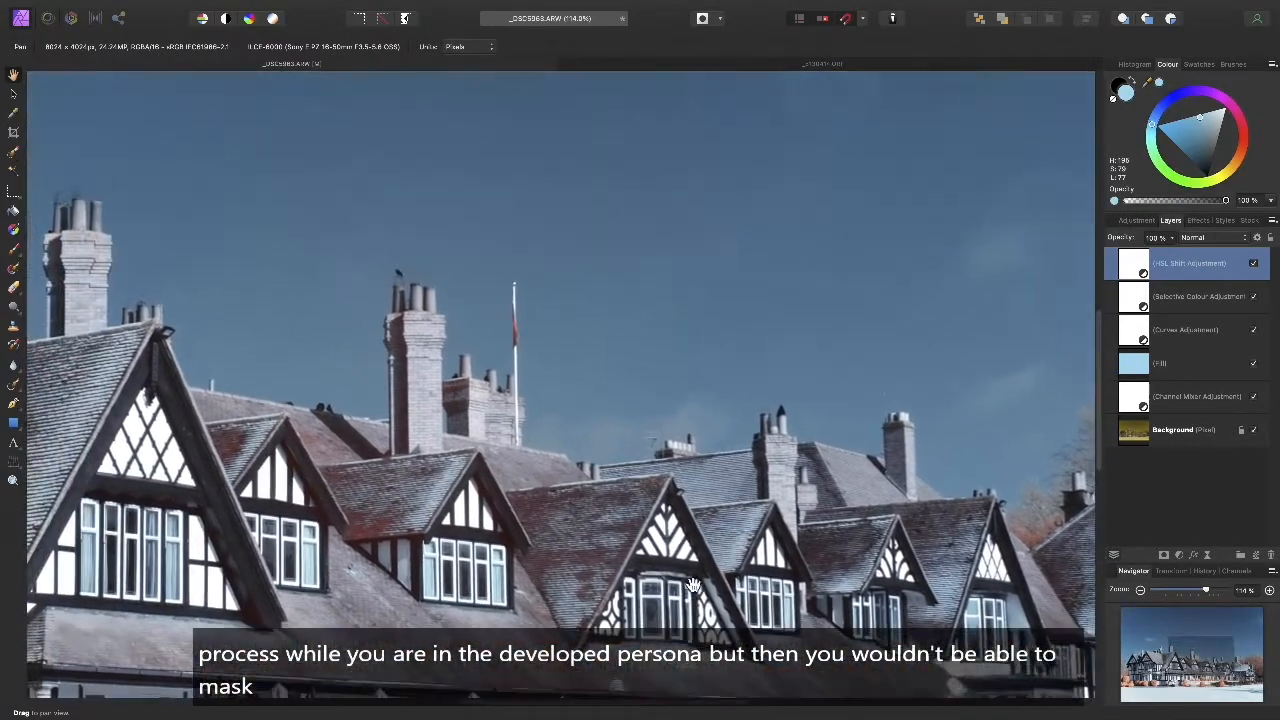
scroll(705, 298, up, 8)
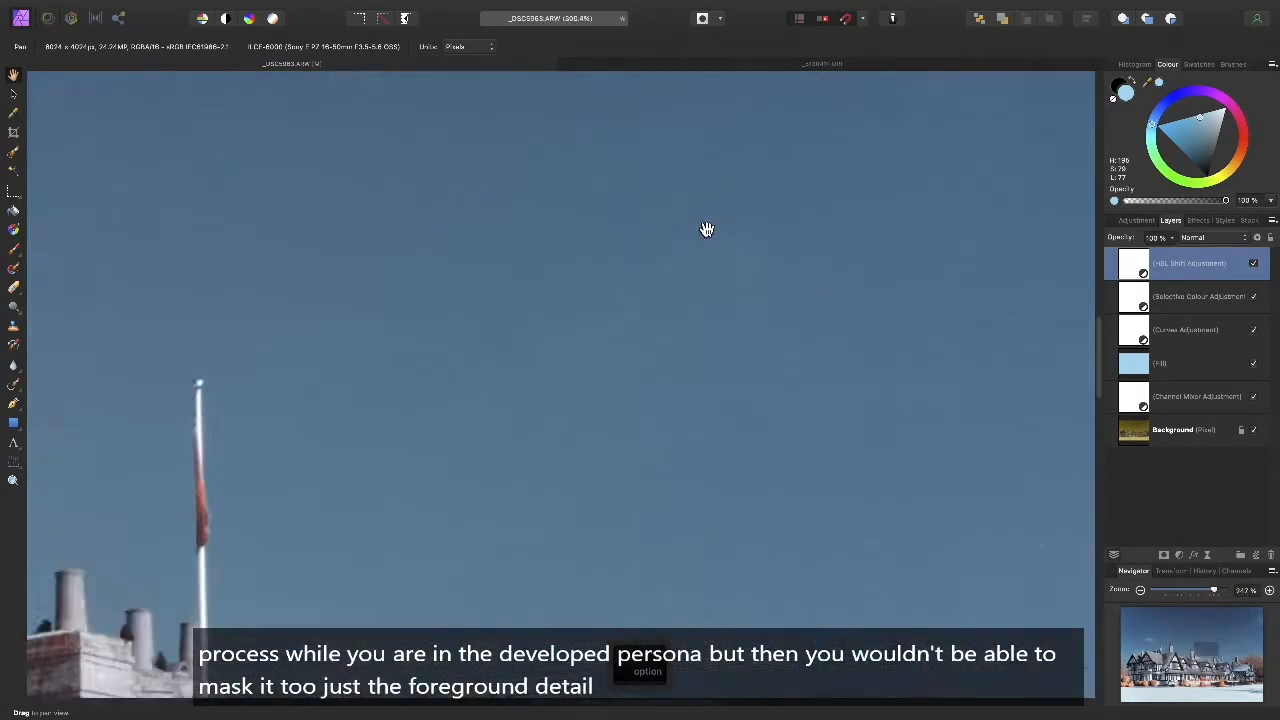
scroll(667, 305, up, 1)
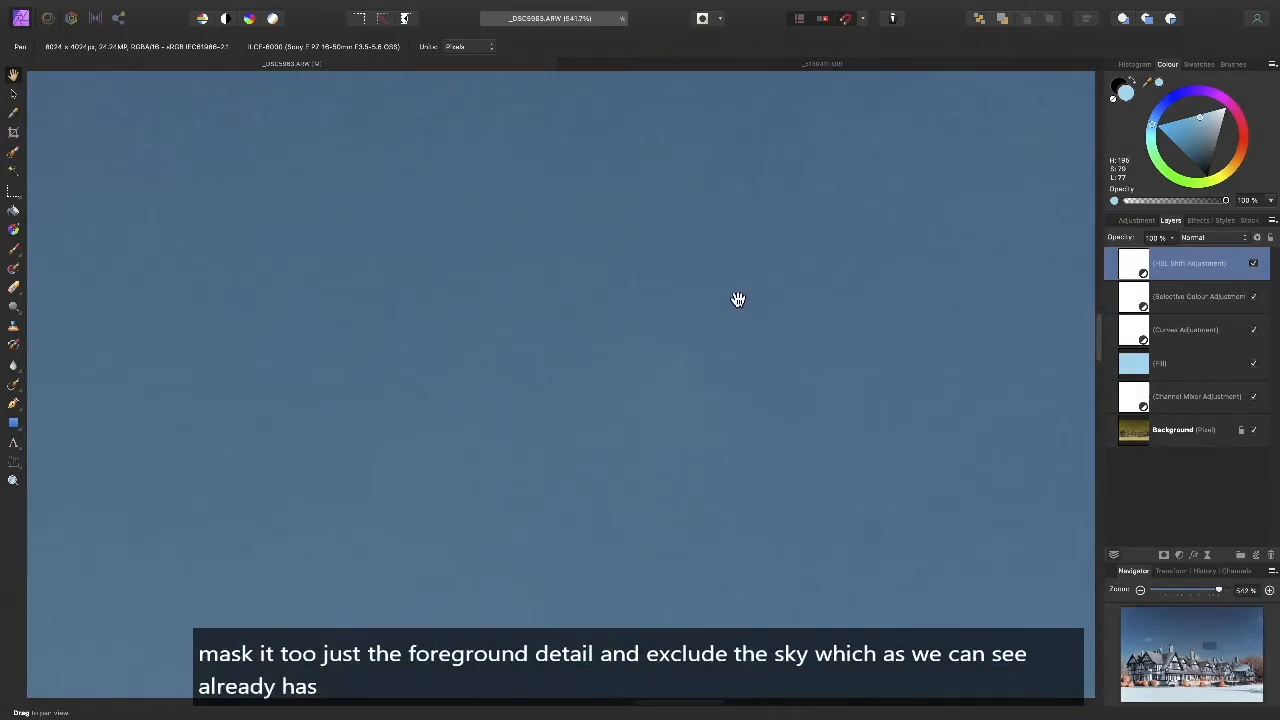
key(super+0)
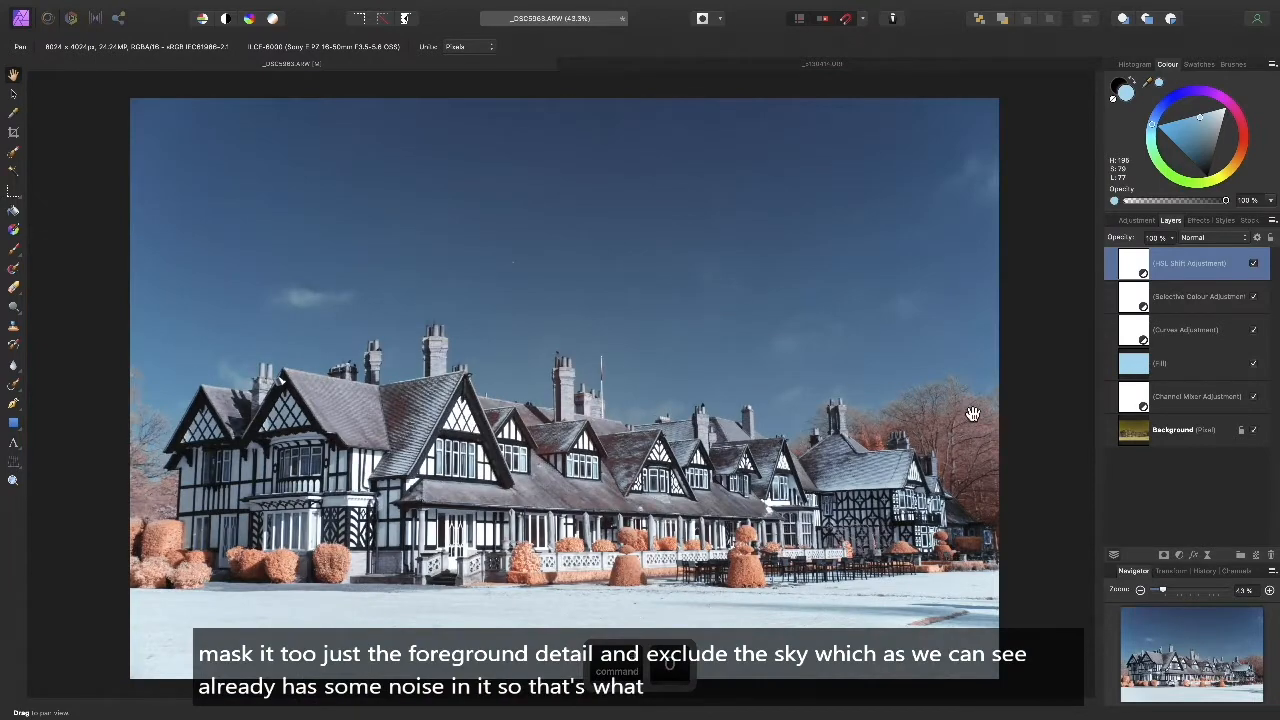
Make a rough selection of the building and foreground from the Background pixel layer using the Selection Brush at 410 px.
click(1183, 437)
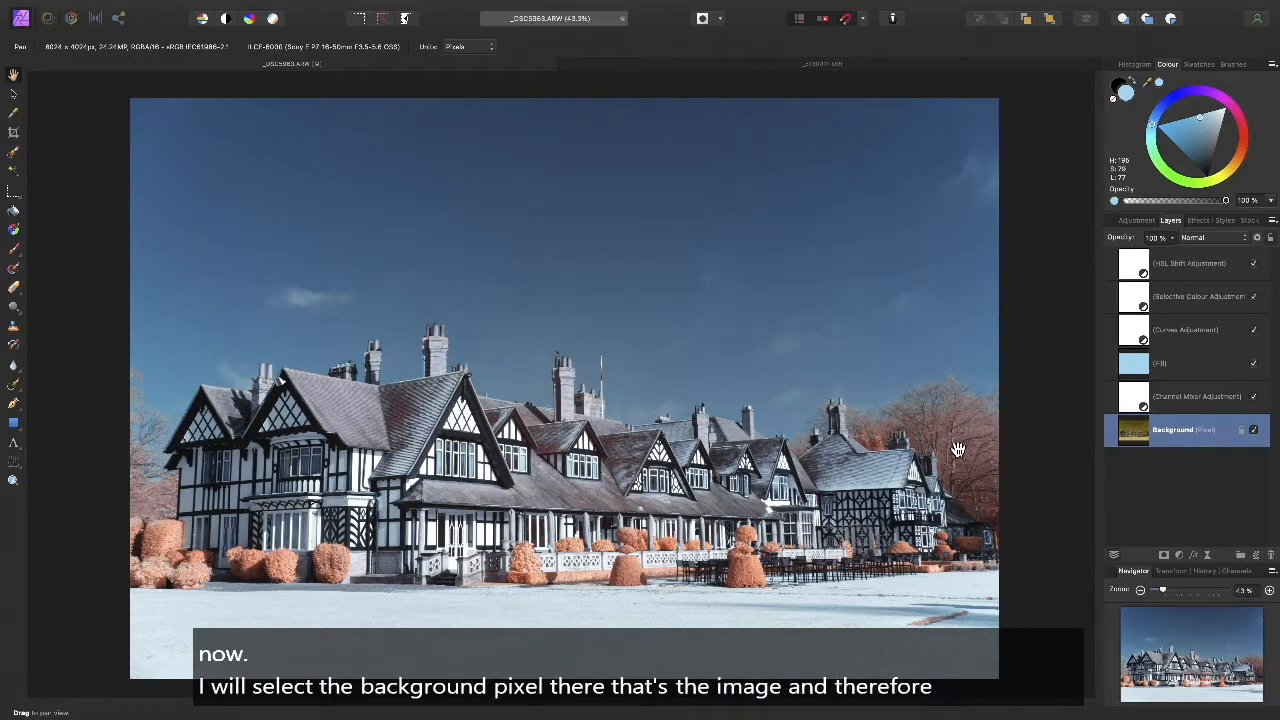
click(14, 152)
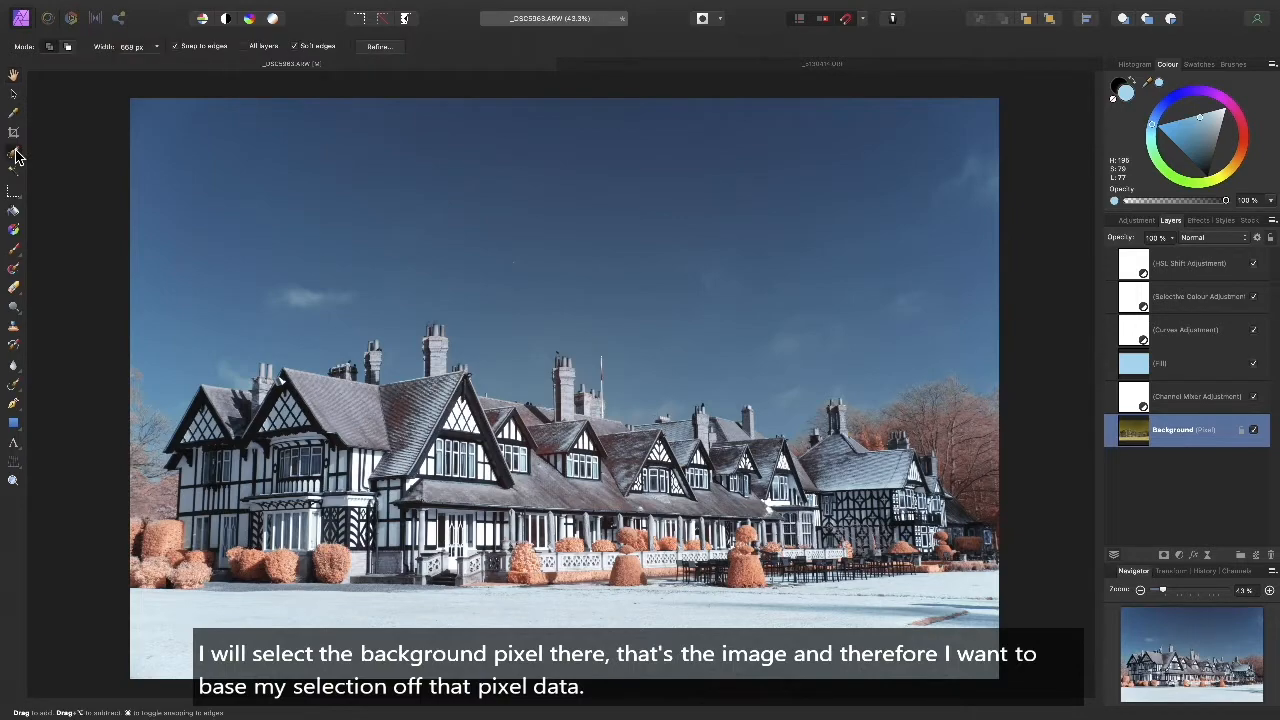
key(bracketleft)
key(bracketleft)
key(bracketleft)
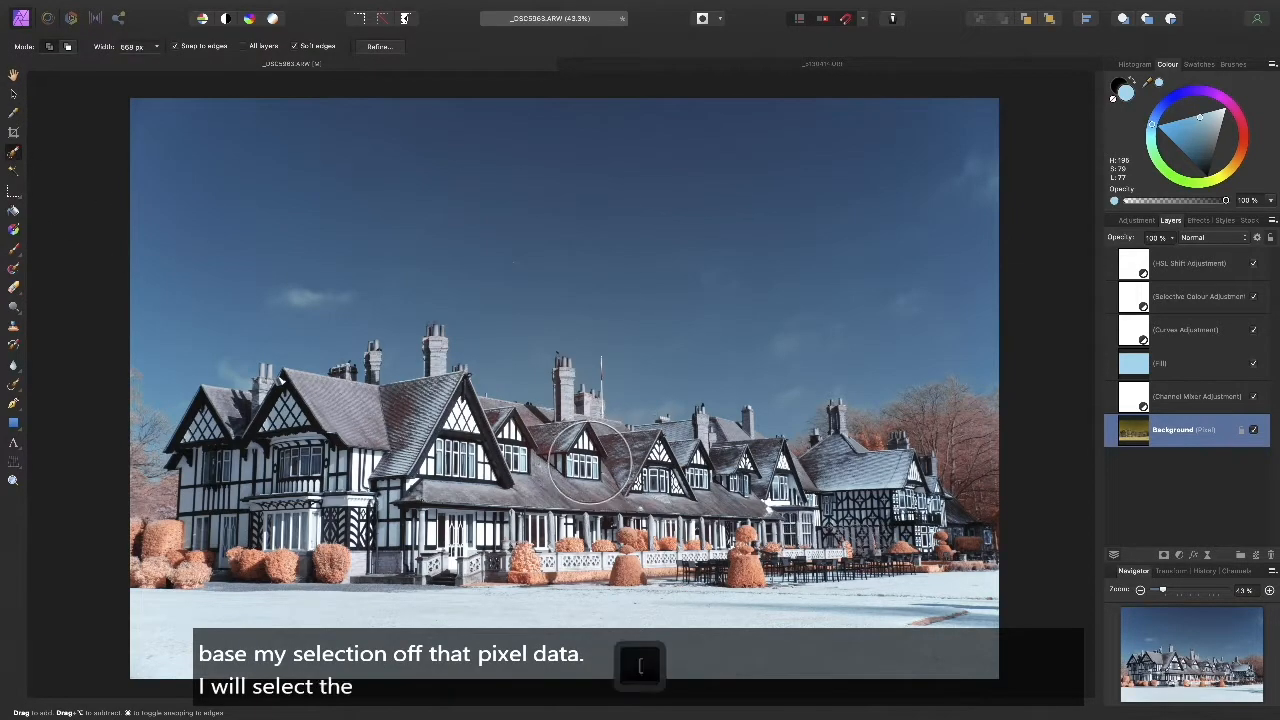
mouse_move(562, 466)
mouse_down()
mouse_move(369, 455)
mouse_move(271, 505)
mouse_up()
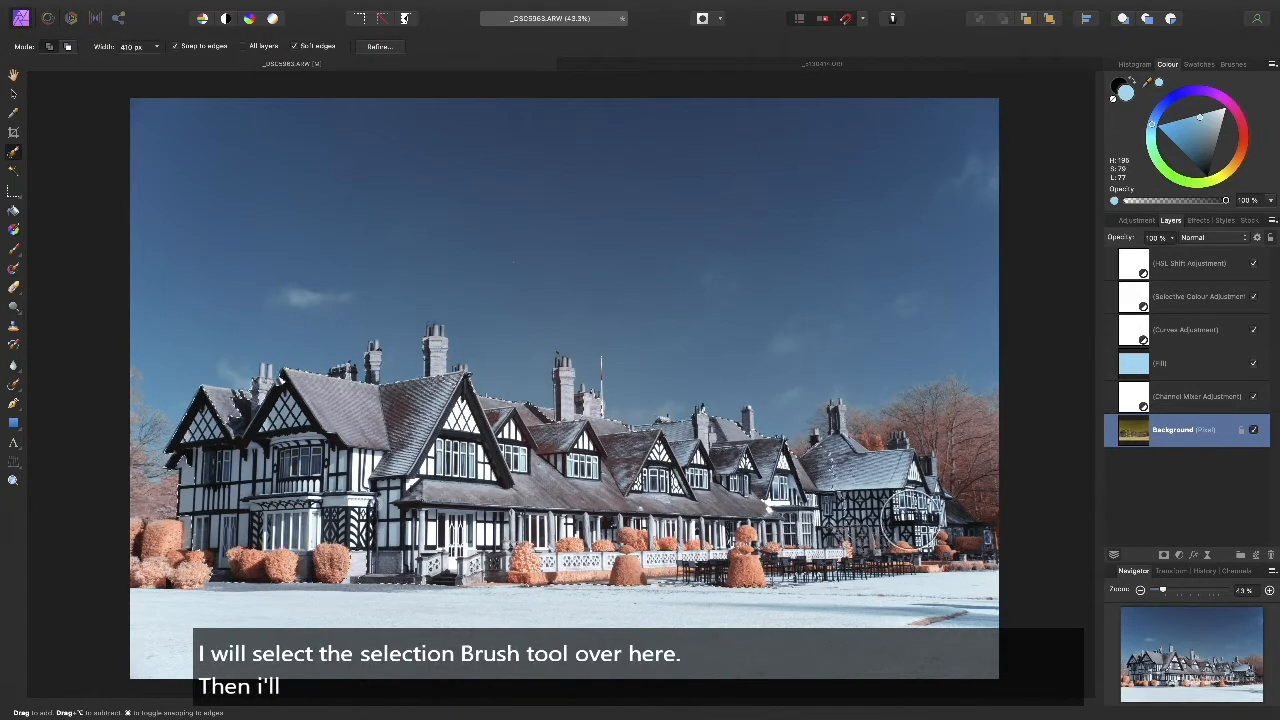
mouse_move(911, 520)
mouse_down()
mouse_move(952, 494)
mouse_move(943, 461)
mouse_move(836, 544)
mouse_move(669, 572)
mouse_move(220, 529)
mouse_move(205, 555)
mouse_move(164, 547)
mouse_move(341, 563)
mouse_move(962, 564)
mouse_move(869, 550)
mouse_move(922, 544)
mouse_move(803, 530)
mouse_up()
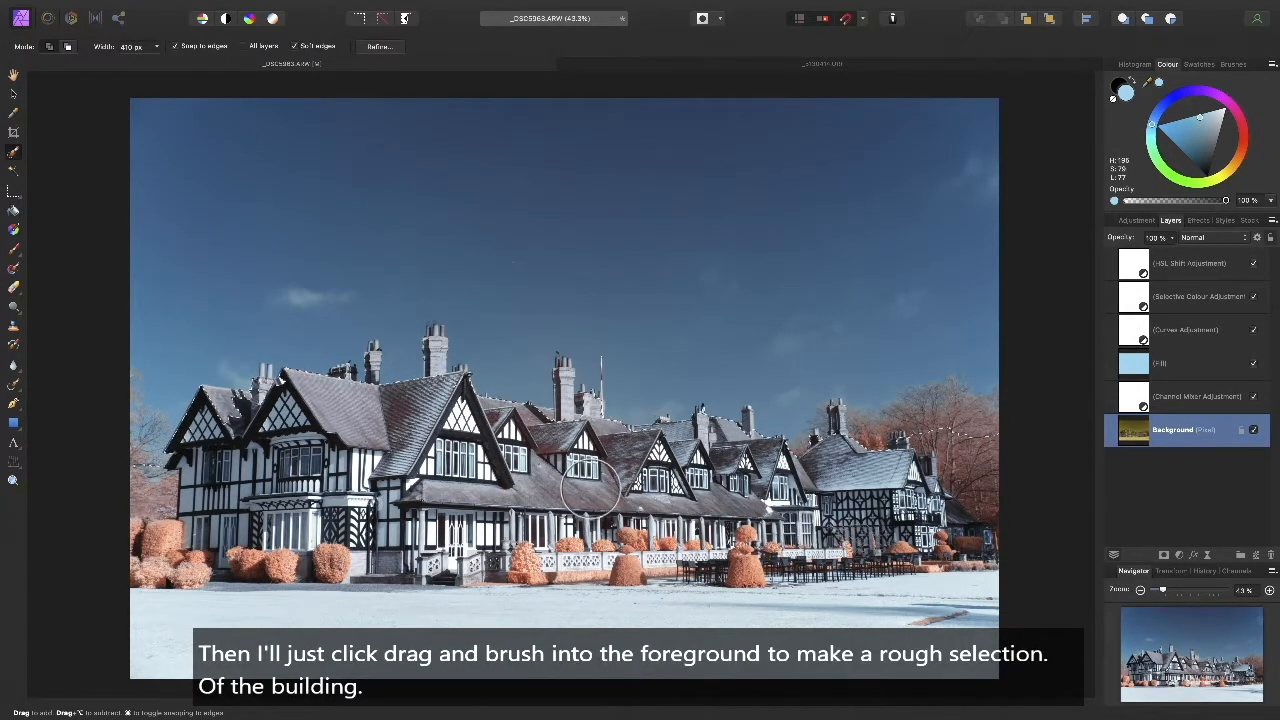
Check the selection in Quick Mask mode and add the missed trees and chimney parts with a smaller Selection Brush.
key(q)
key(bracketleft)
key(bracketleft)
key(bracketleft)
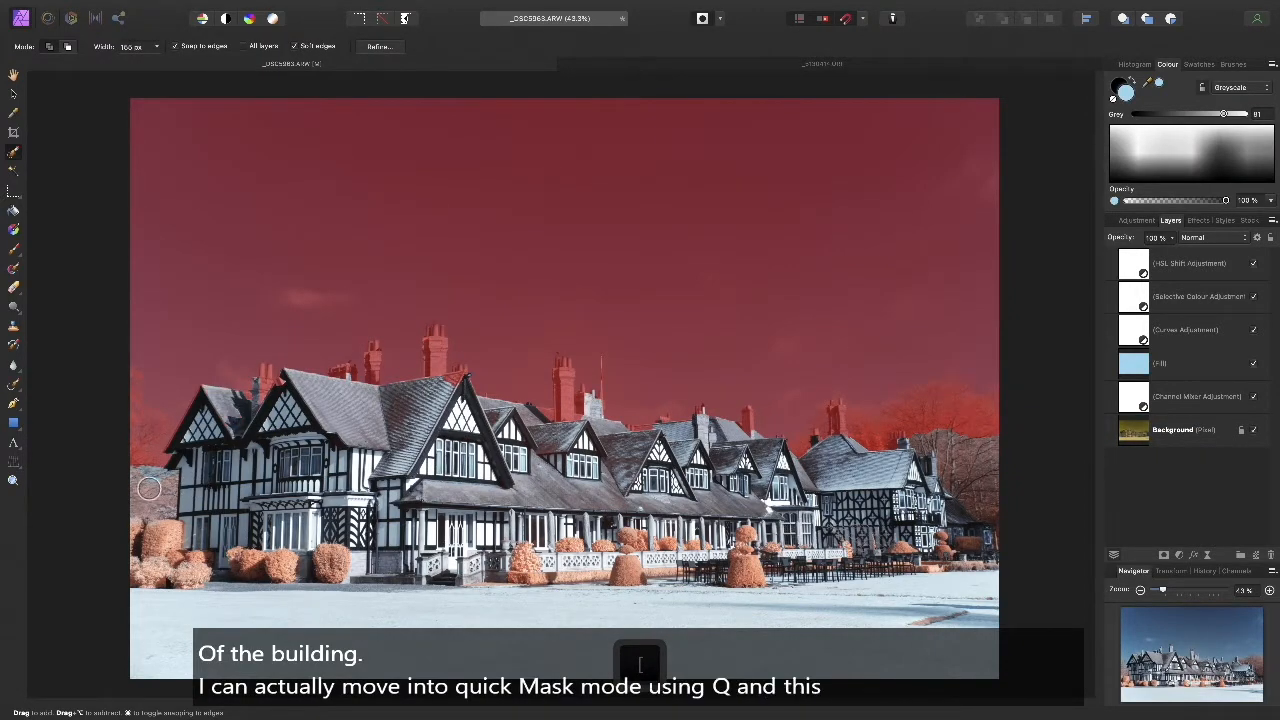
mouse_move(980, 518)
mouse_down()
mouse_move(940, 498)
mouse_move(996, 459)
mouse_move(974, 427)
mouse_move(940, 429)
mouse_move(891, 475)
mouse_move(882, 437)
mouse_up()
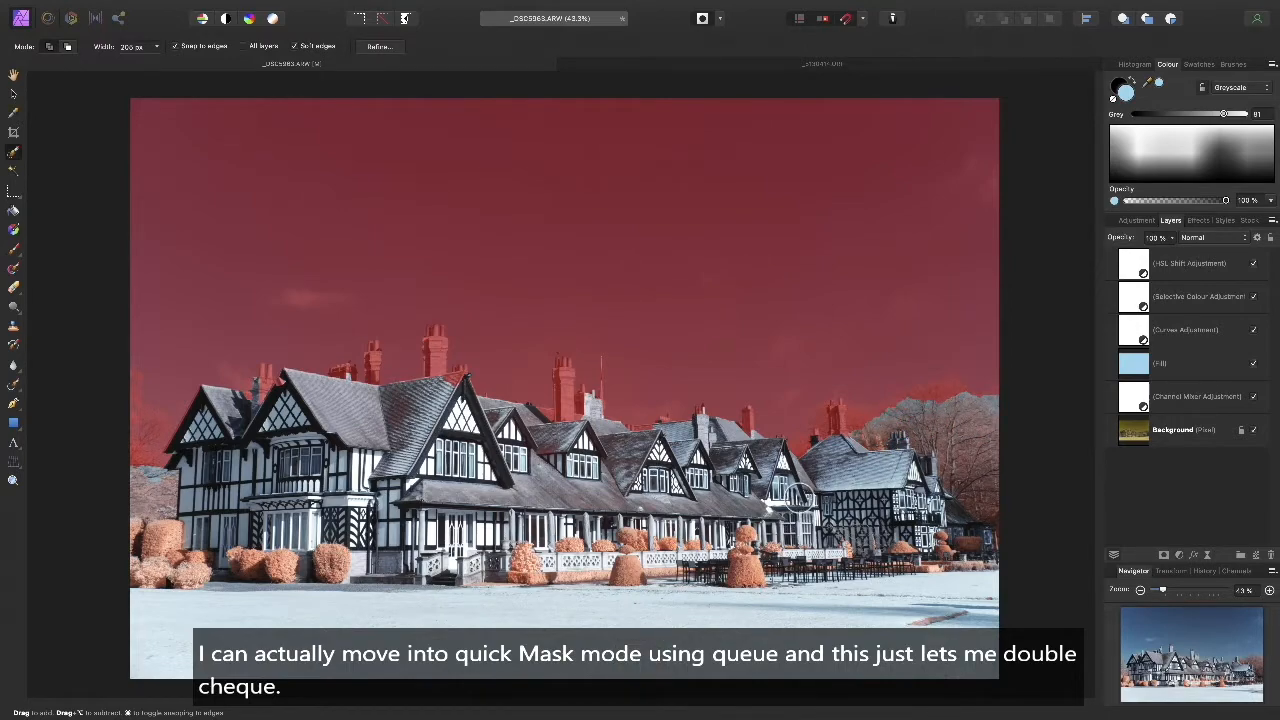
key(bracketleft)
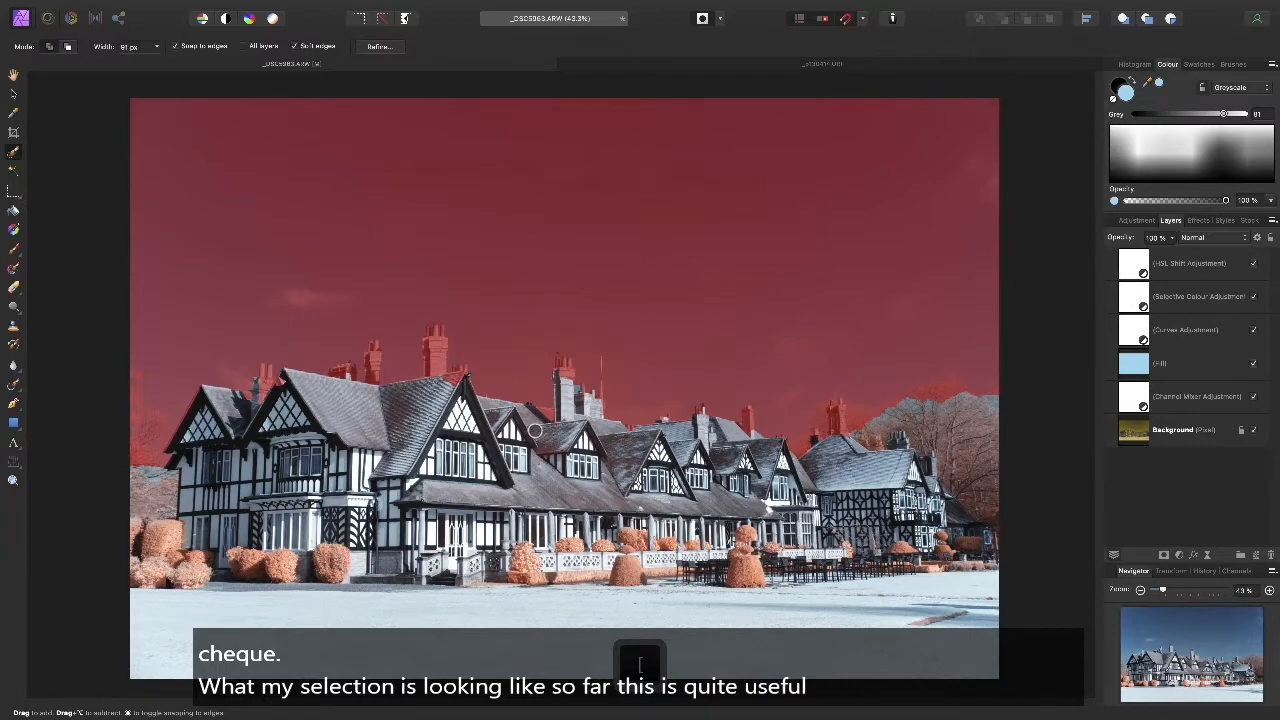
key(bracketleft)
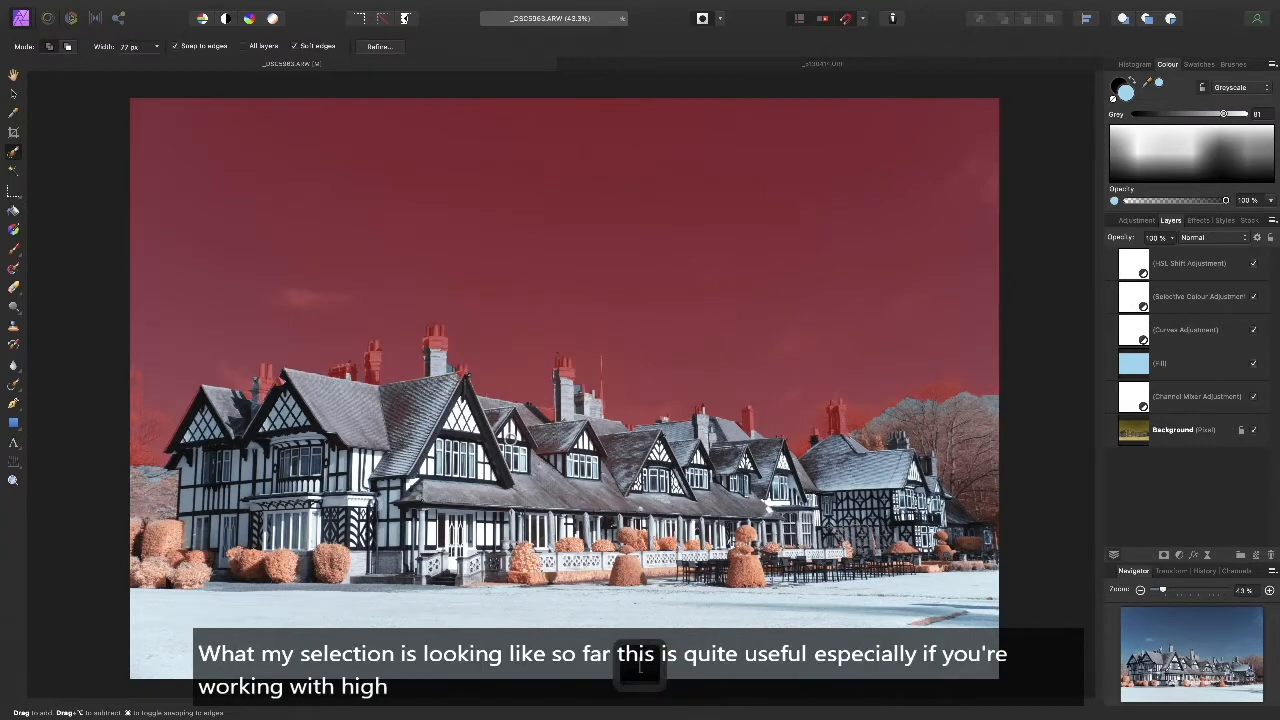
key(q)
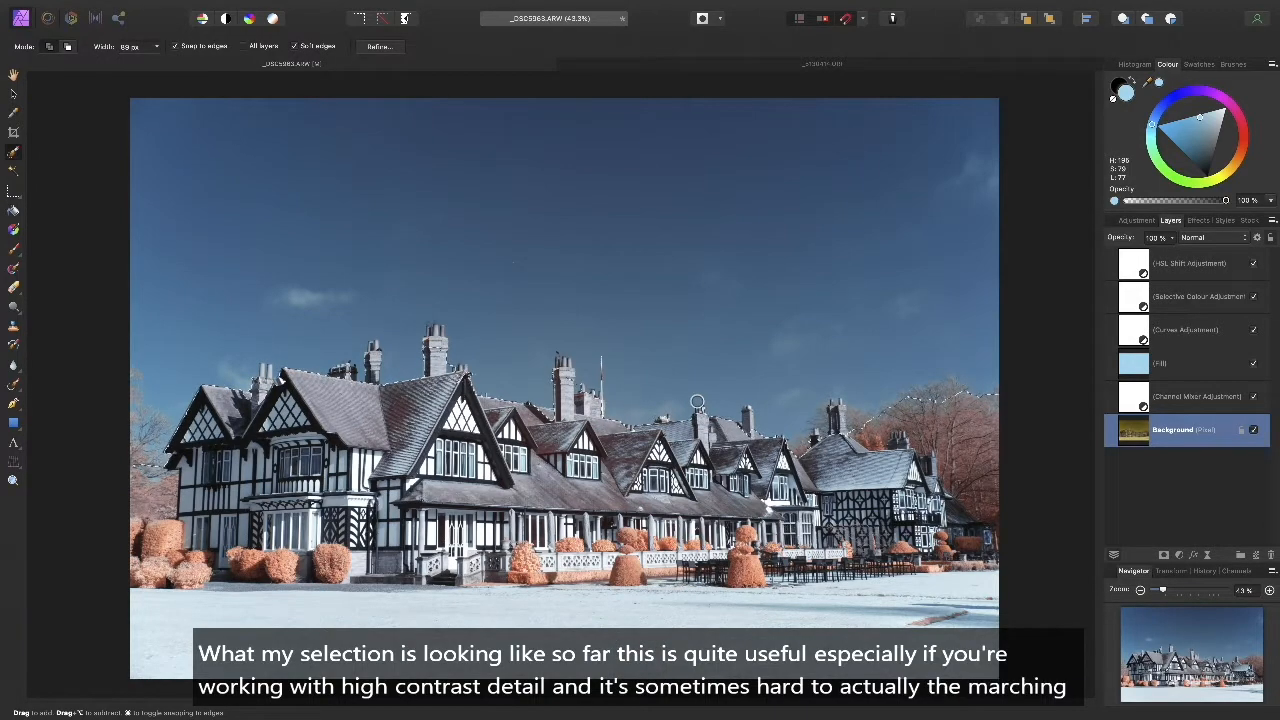
Refine the selection by painting with an enlarged Matte brush over the trees, chimneys and roofline against the sky.
click(397, 48)
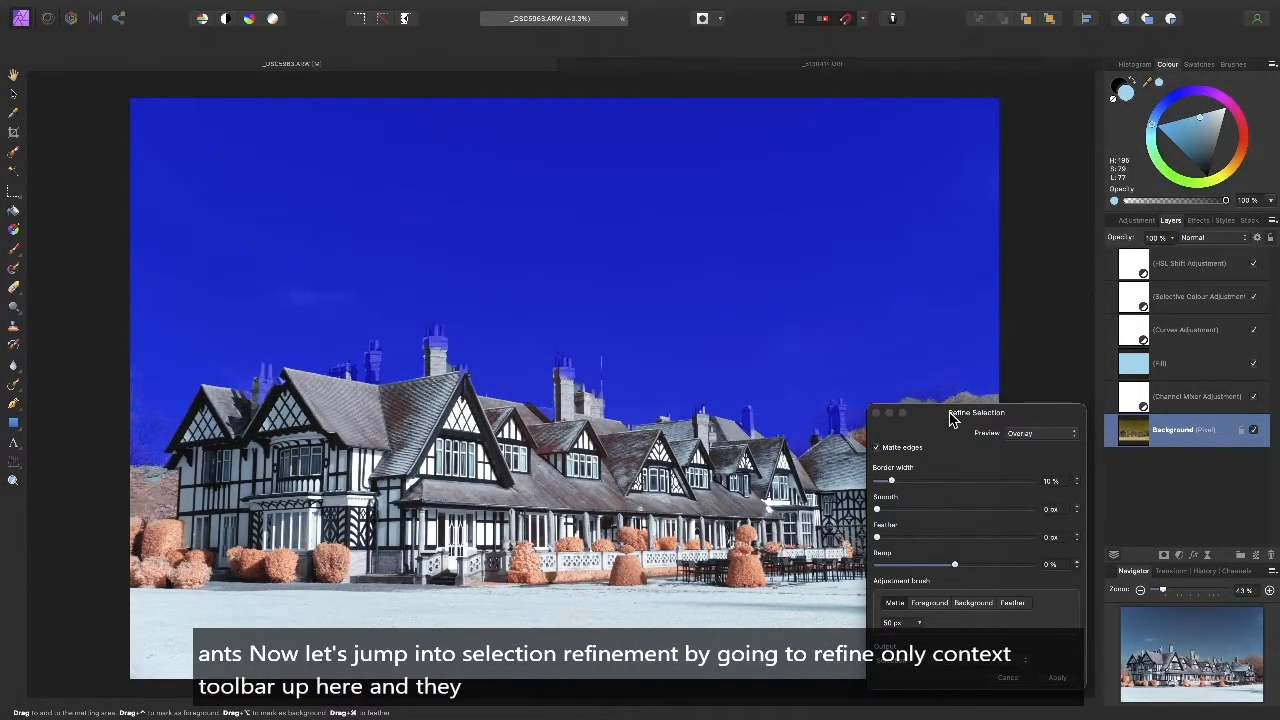
drag(952, 420, 1106, 429)
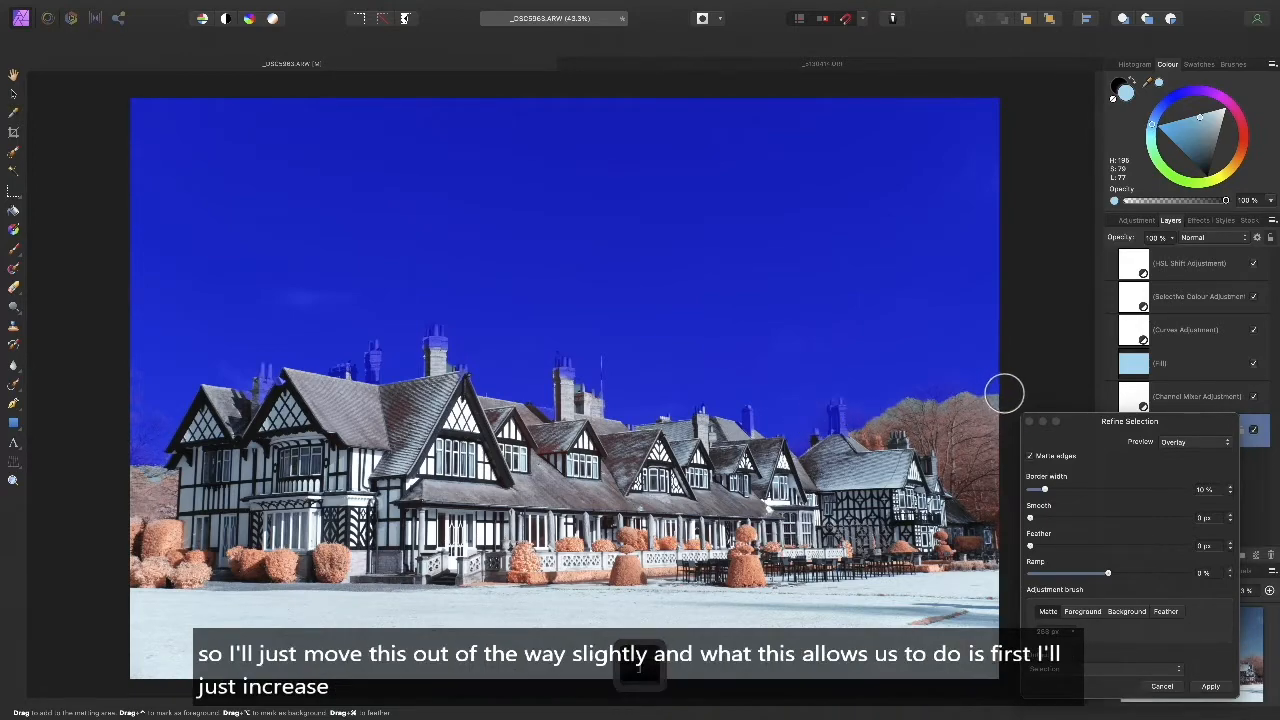
mouse_move(1003, 391)
mouse_down()
mouse_move(934, 386)
mouse_move(834, 427)
mouse_move(840, 407)
mouse_move(801, 450)
mouse_move(759, 413)
mouse_move(623, 414)
mouse_move(594, 399)
mouse_move(580, 371)
mouse_up()
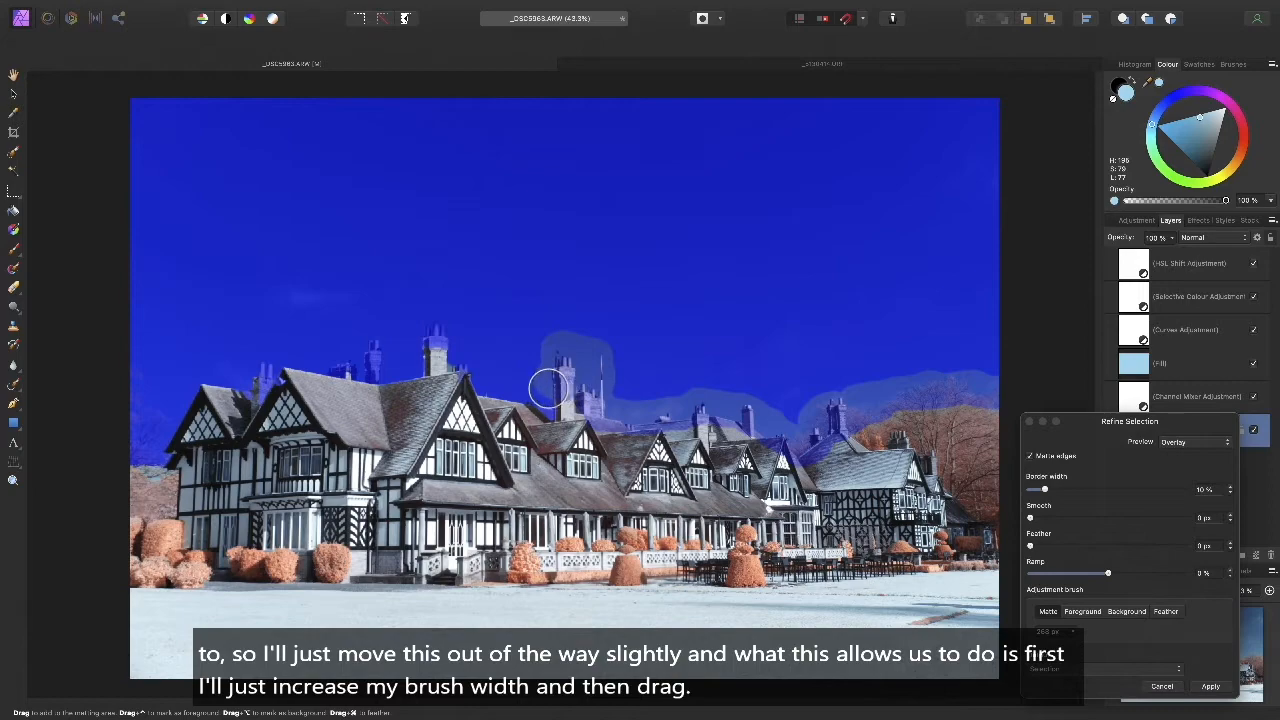
mouse_move(467, 381)
mouse_down()
mouse_move(441, 351)
mouse_move(441, 363)
mouse_move(381, 366)
mouse_move(368, 350)
mouse_move(341, 369)
mouse_move(283, 365)
mouse_move(255, 394)
mouse_move(252, 375)
mouse_move(201, 385)
mouse_move(165, 461)
mouse_move(143, 468)
mouse_move(155, 462)
mouse_move(136, 446)
mouse_move(159, 428)
mouse_move(123, 408)
mouse_move(137, 393)
mouse_move(119, 377)
mouse_move(142, 375)
mouse_move(134, 394)
mouse_up()
key(bracketleft)
key(bracketright)
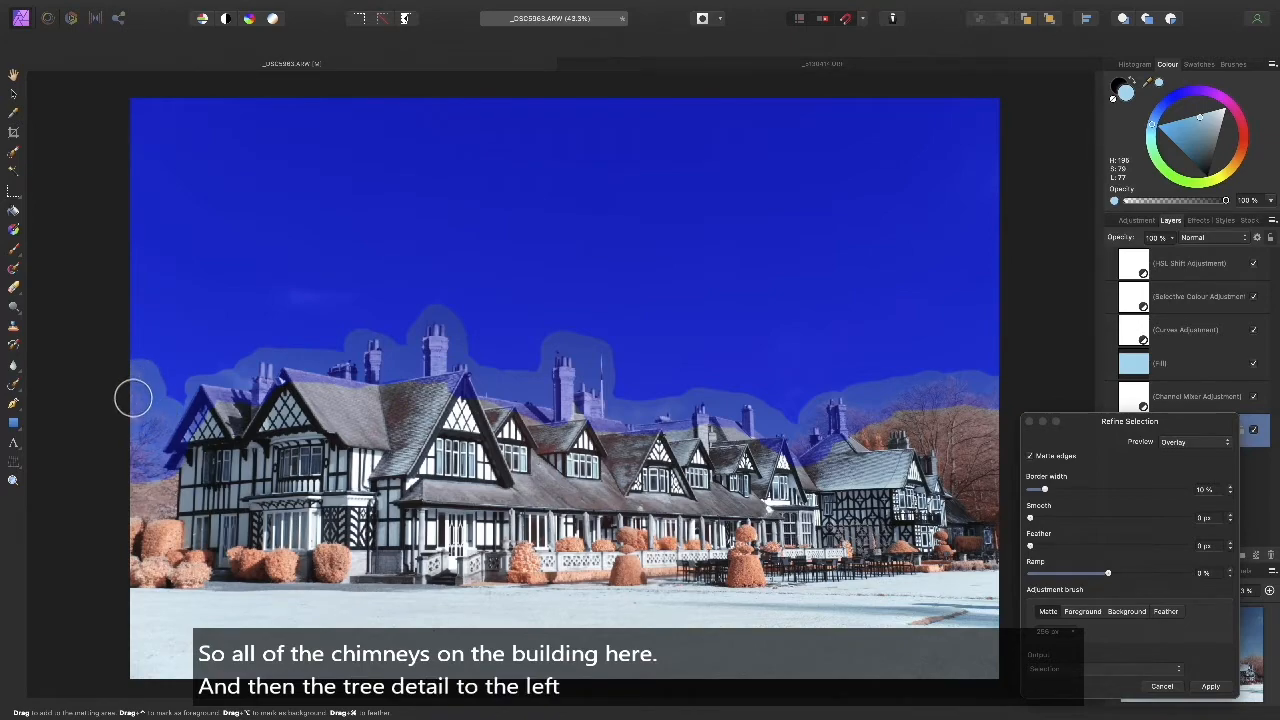
key(bracketleft)
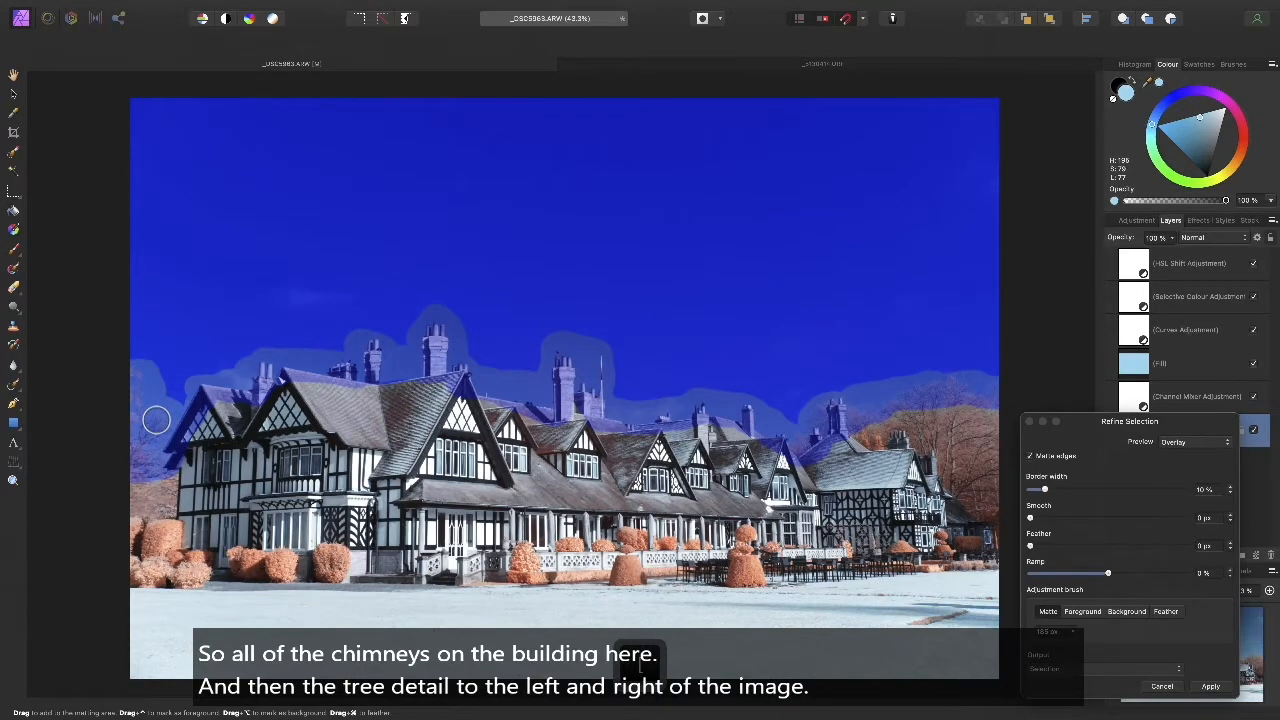
drag(158, 418, 160, 420)
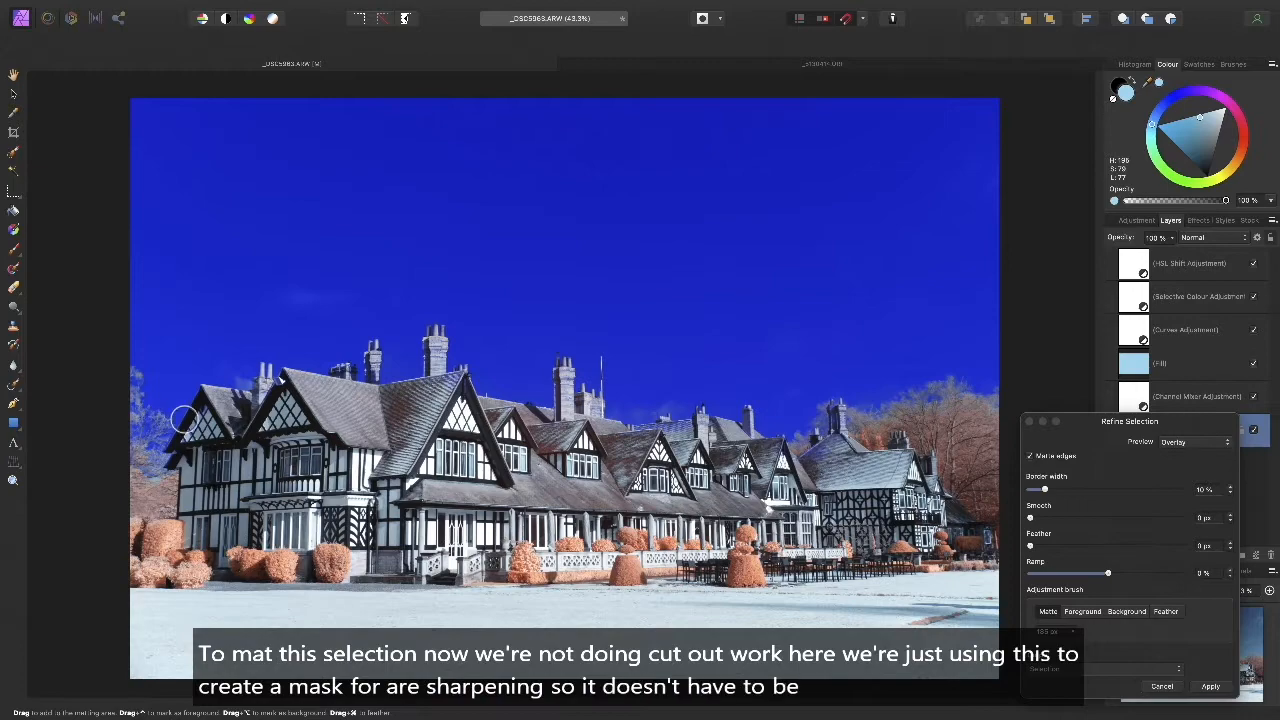
Mark the stray sky and cloud areas beside the left chimney and the flagpole as background with the Background adjustment brush.
click(1130, 612)
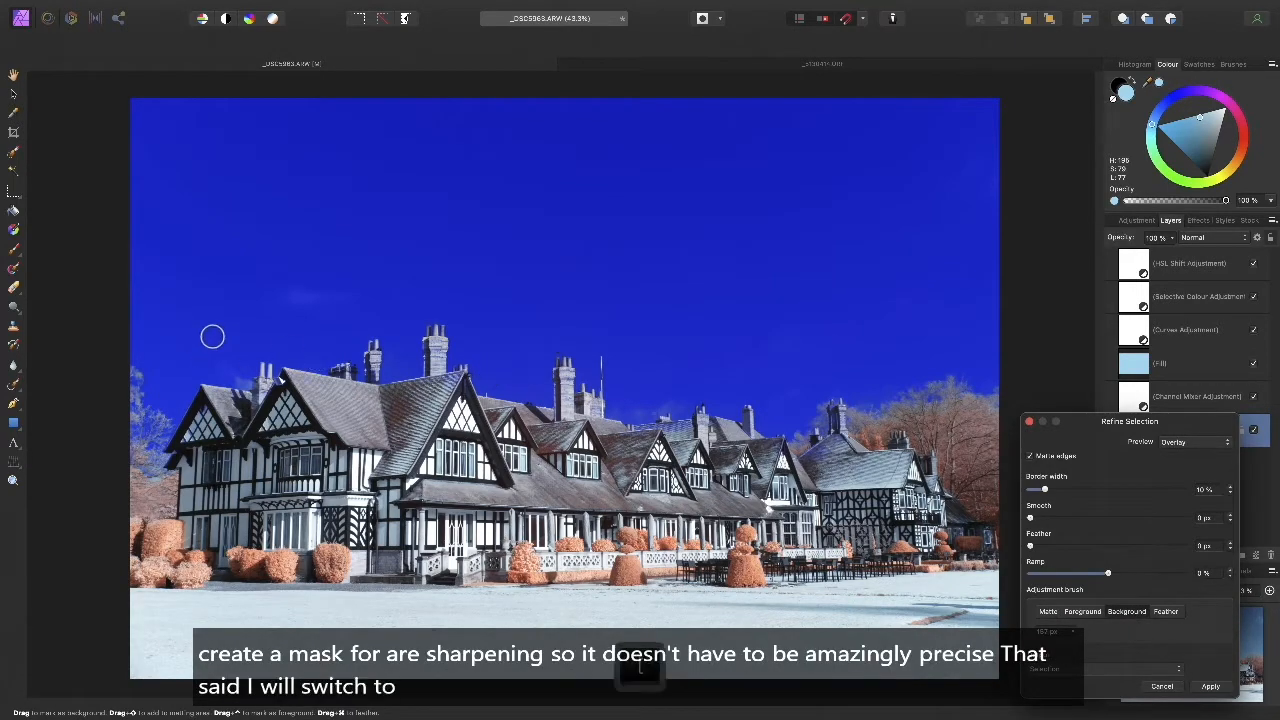
scroll(214, 371, up, 3)
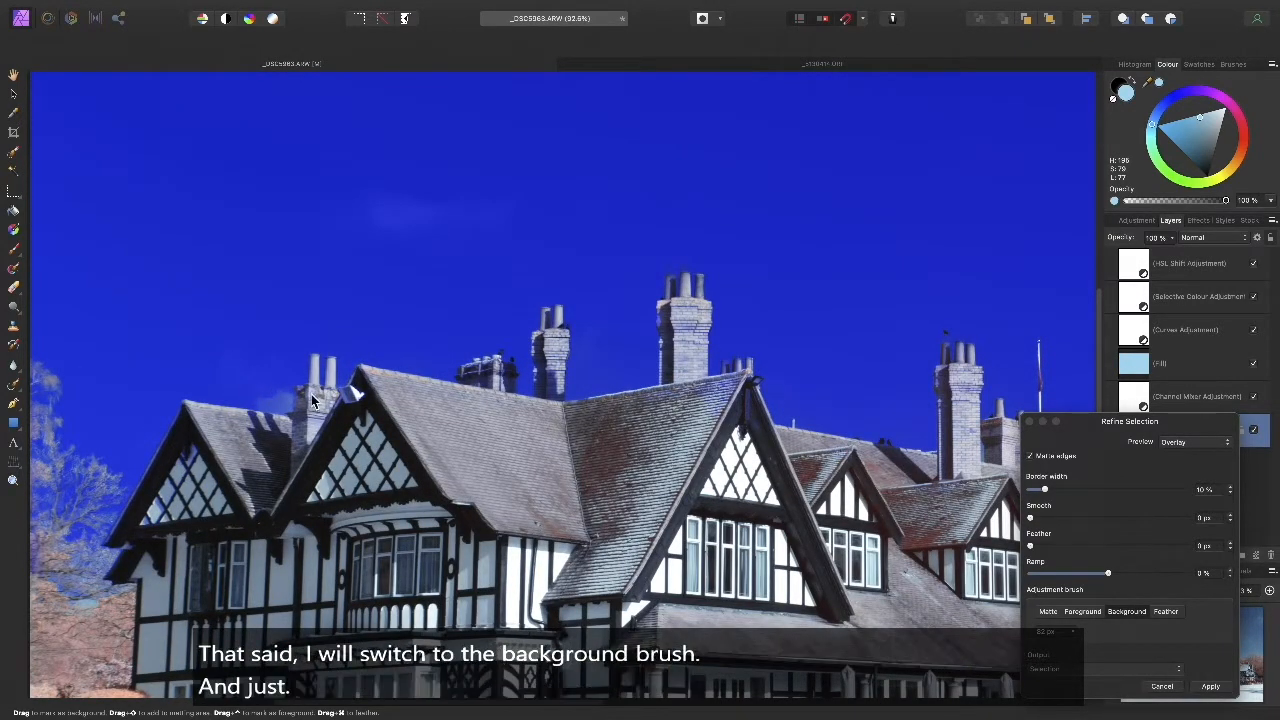
drag(315, 403, 323, 430)
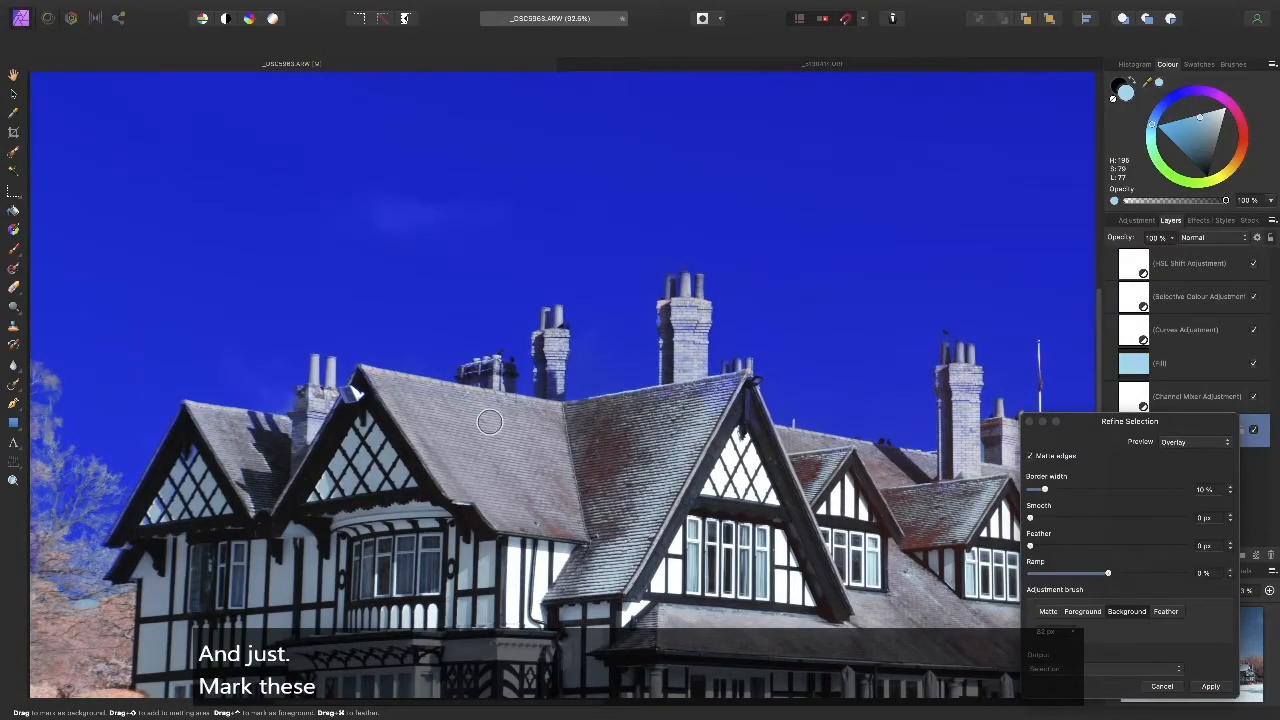
scroll(490, 422, right, 10)
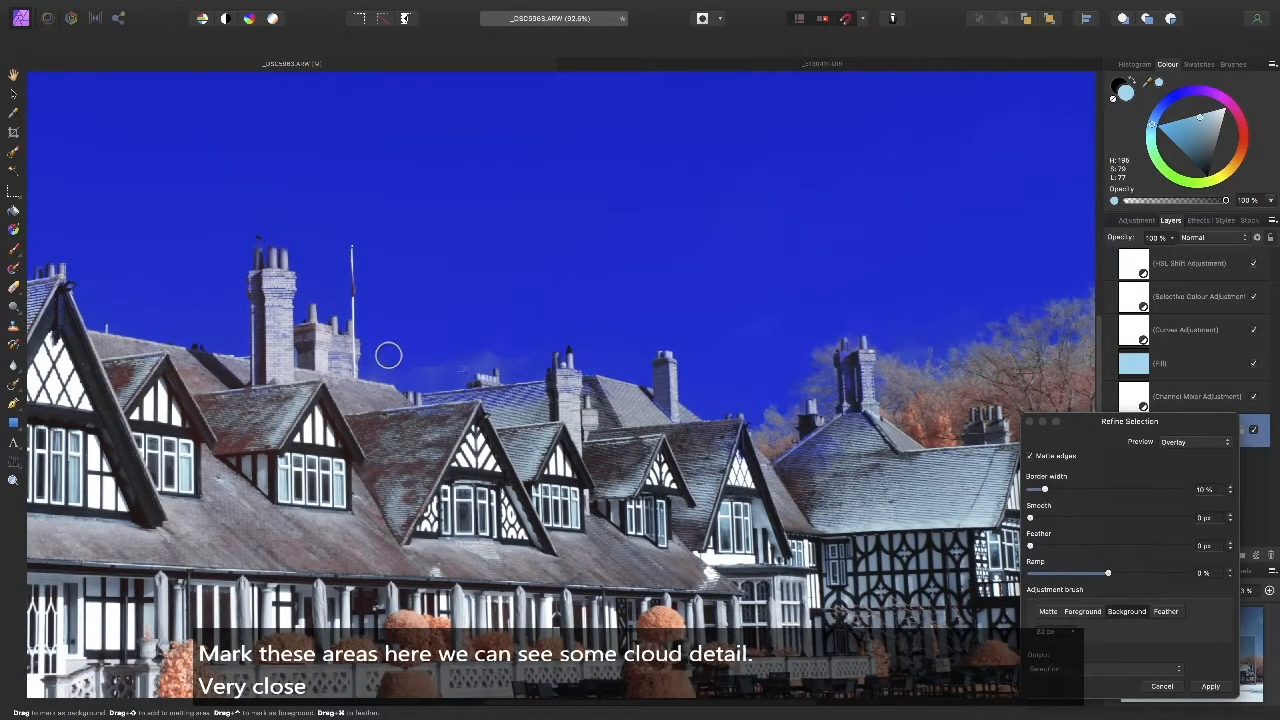
drag(388, 355, 399, 350)
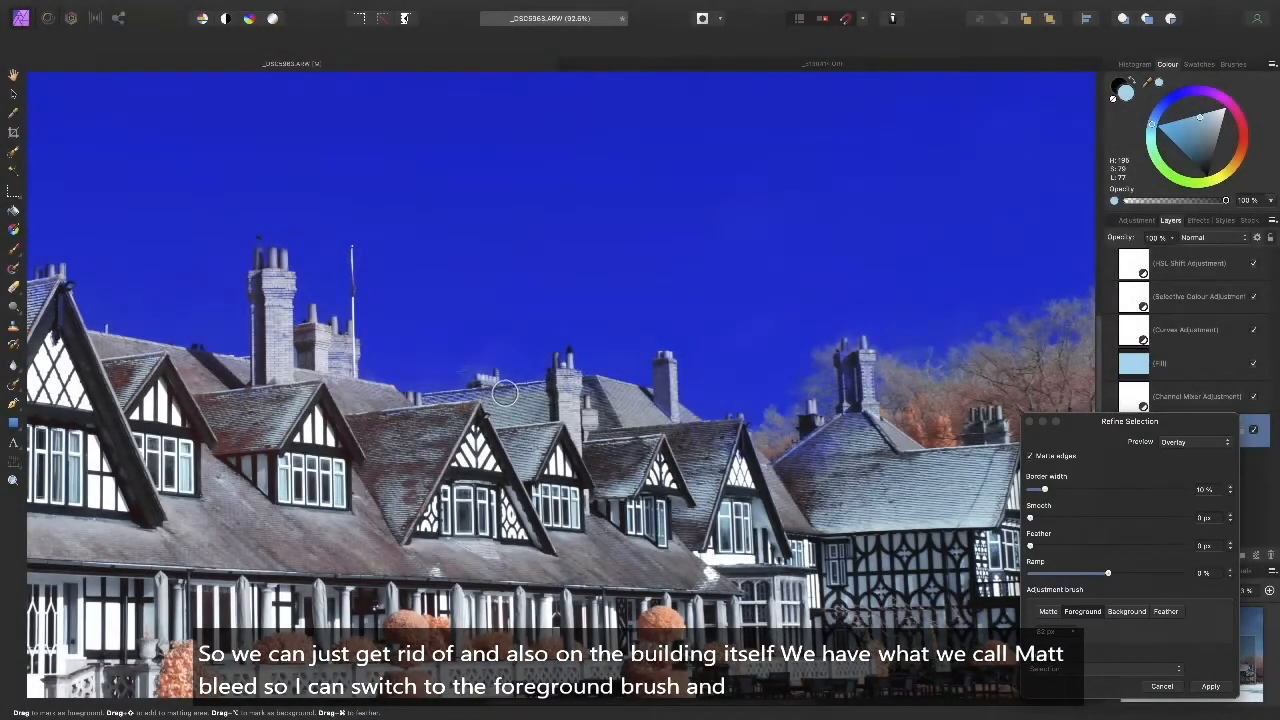
Paint the missed roof areas back into the selection with the Foreground adjustment brush and apply the refinement.
drag(505, 393, 421, 411)
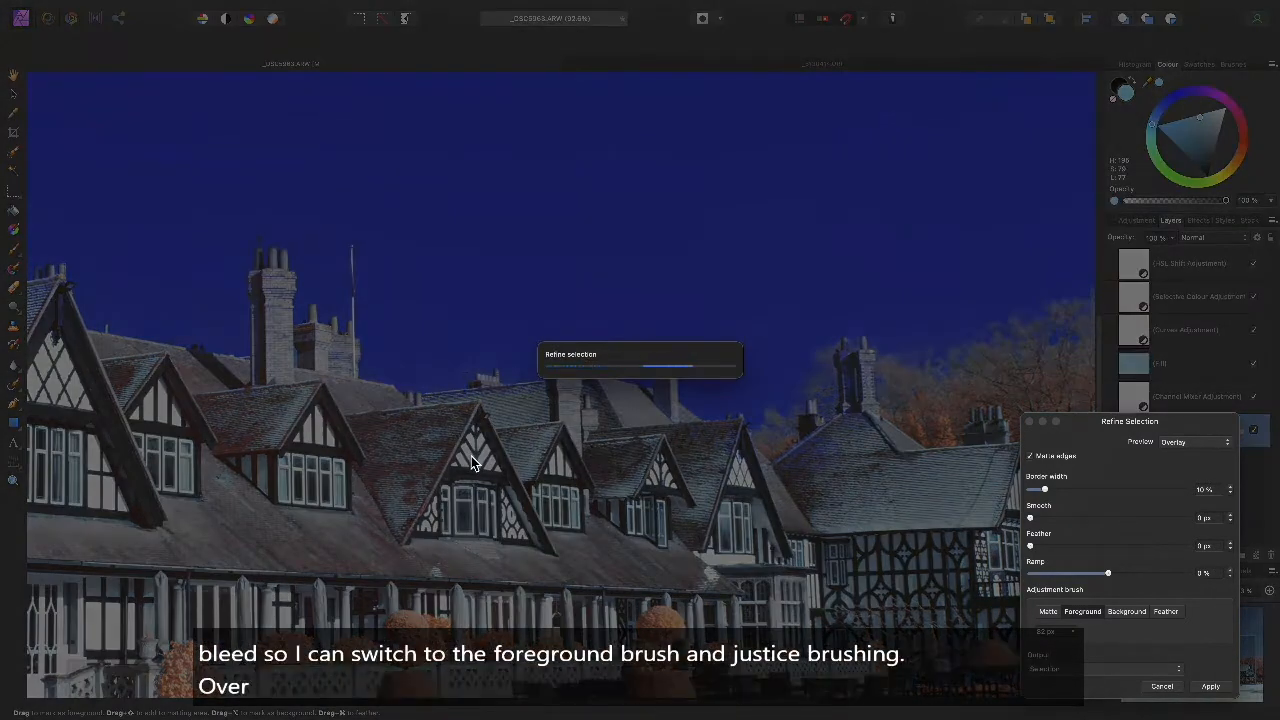
drag(660, 450, 436, 400)
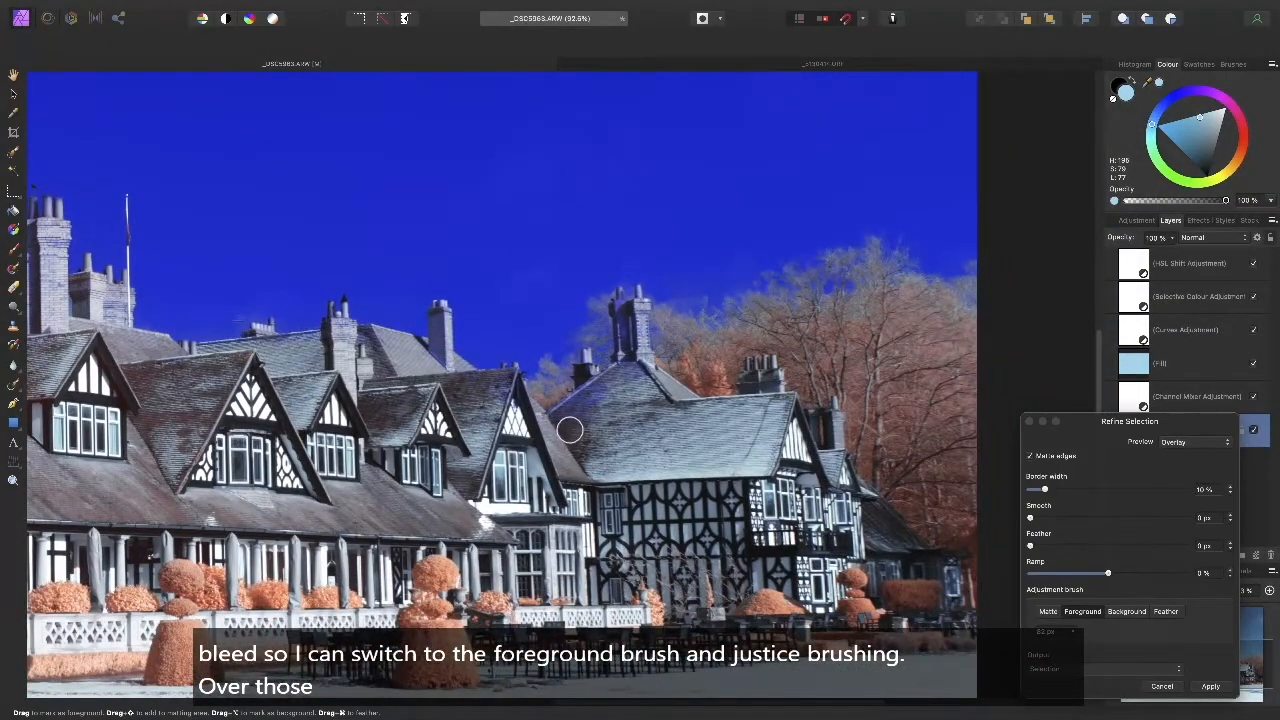
drag(574, 413, 614, 428)
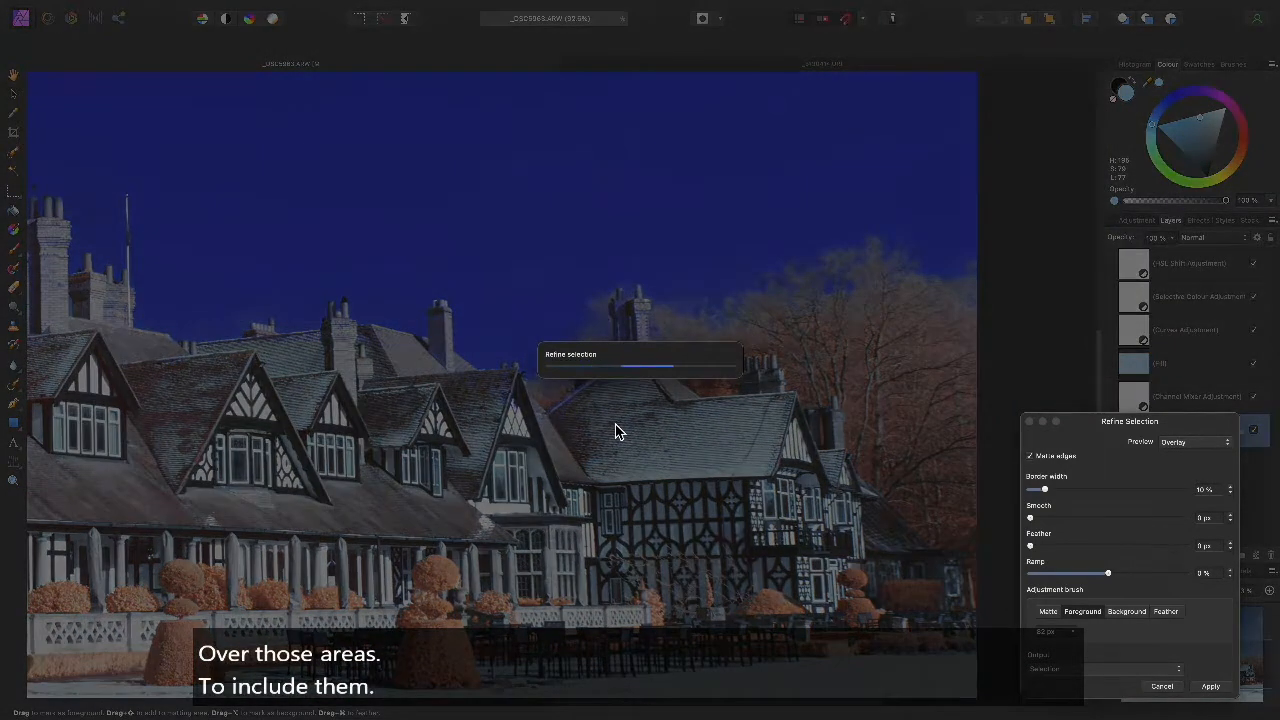
scroll(614, 423, left, 10)
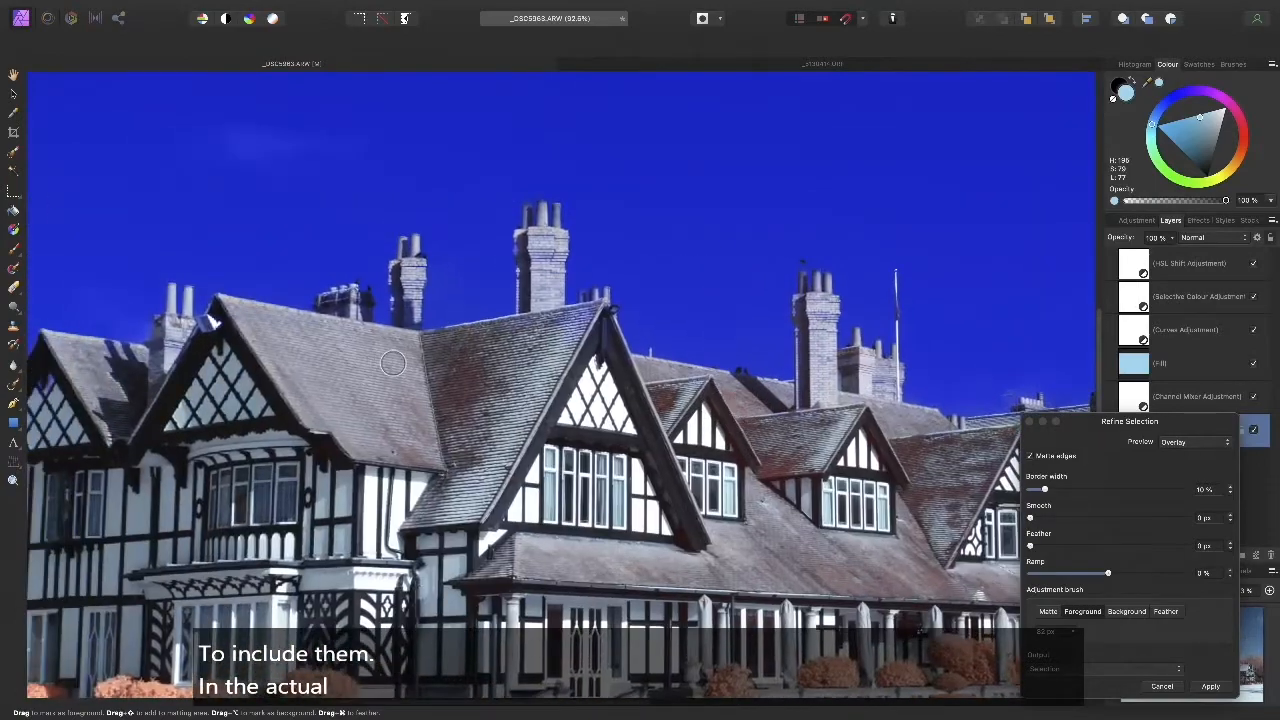
key(super+0)
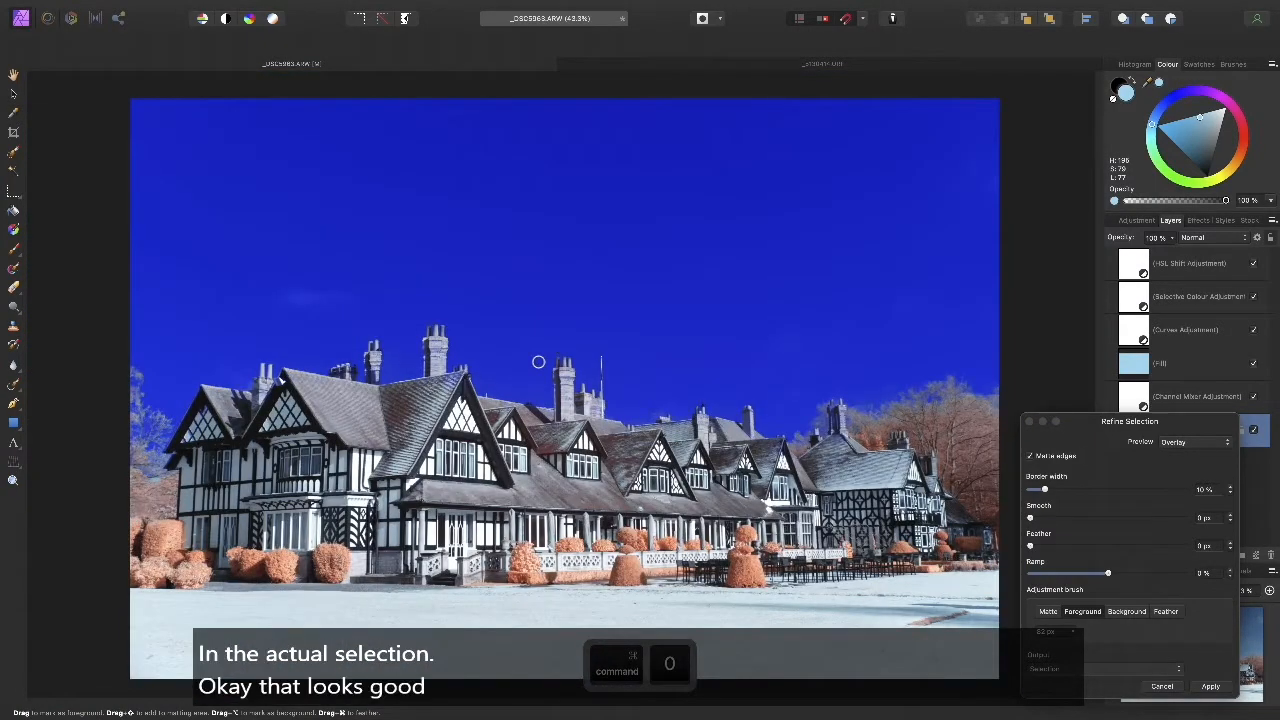
click(1200, 685)
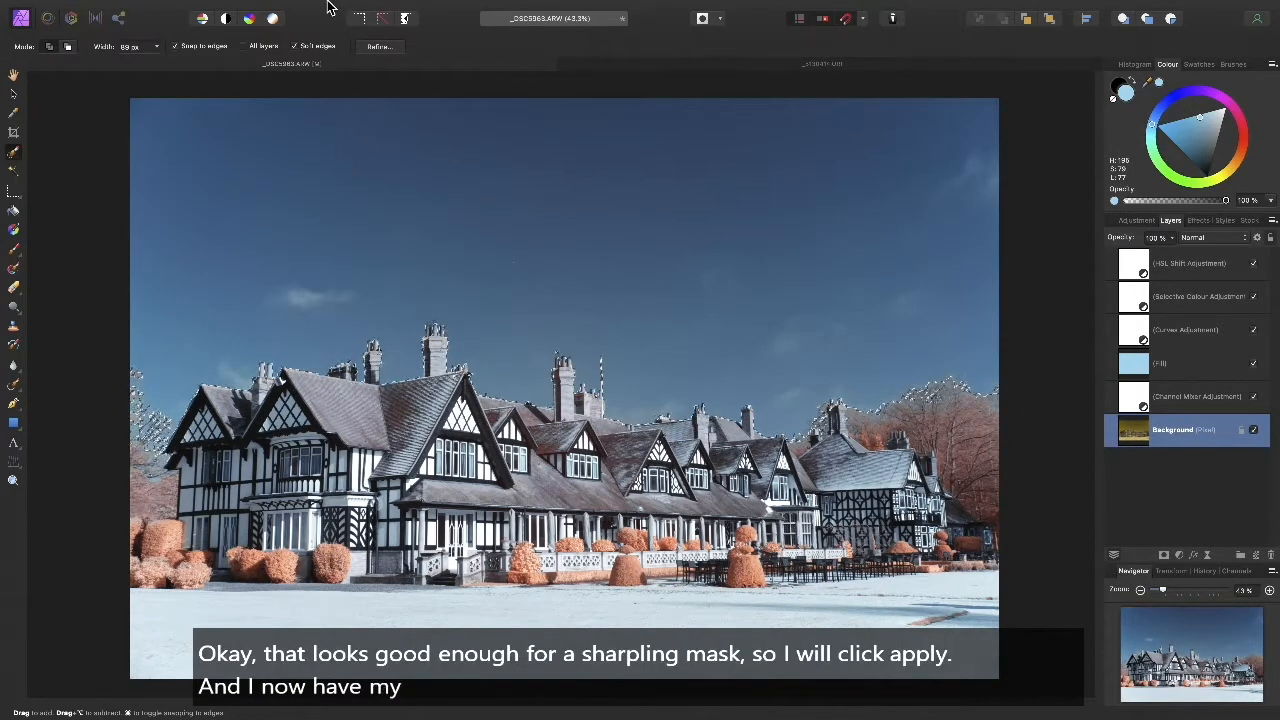
Add a live Unsharp Mask filter to the Background layer, masked by the refined selection, and deselect.
click(292, 7)
mouse_move(400, 211)
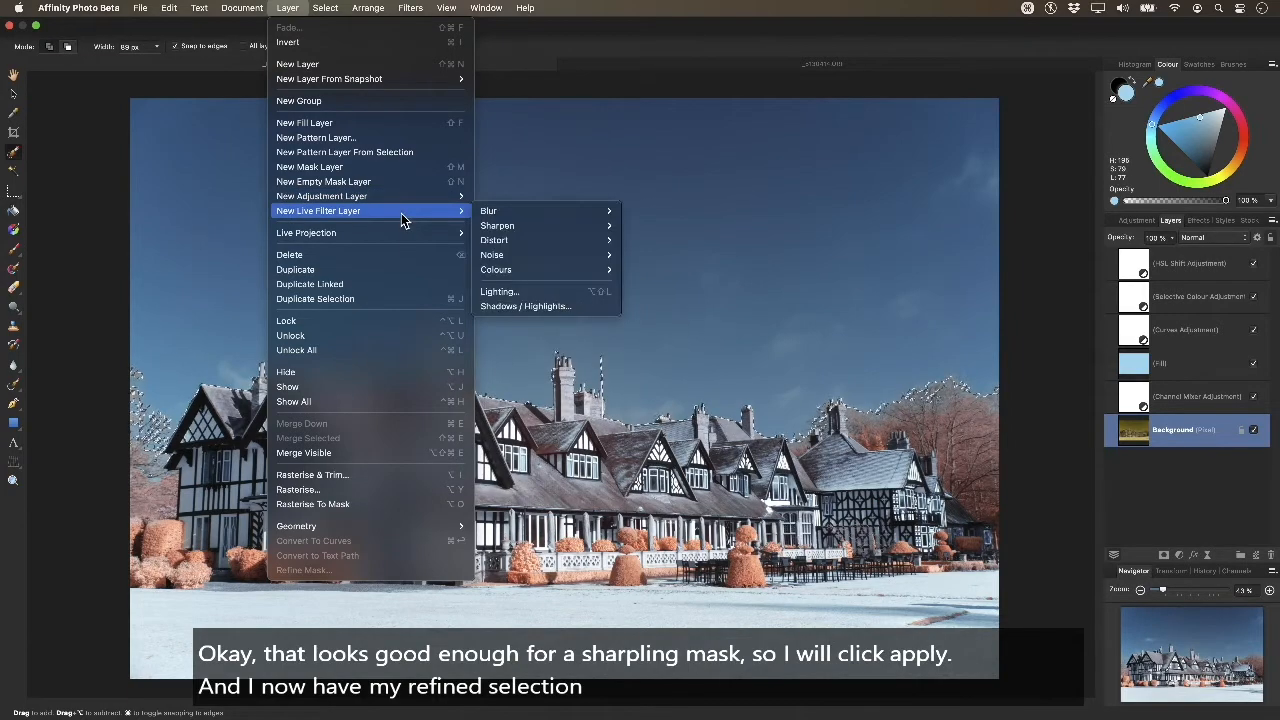
mouse_move(507, 226)
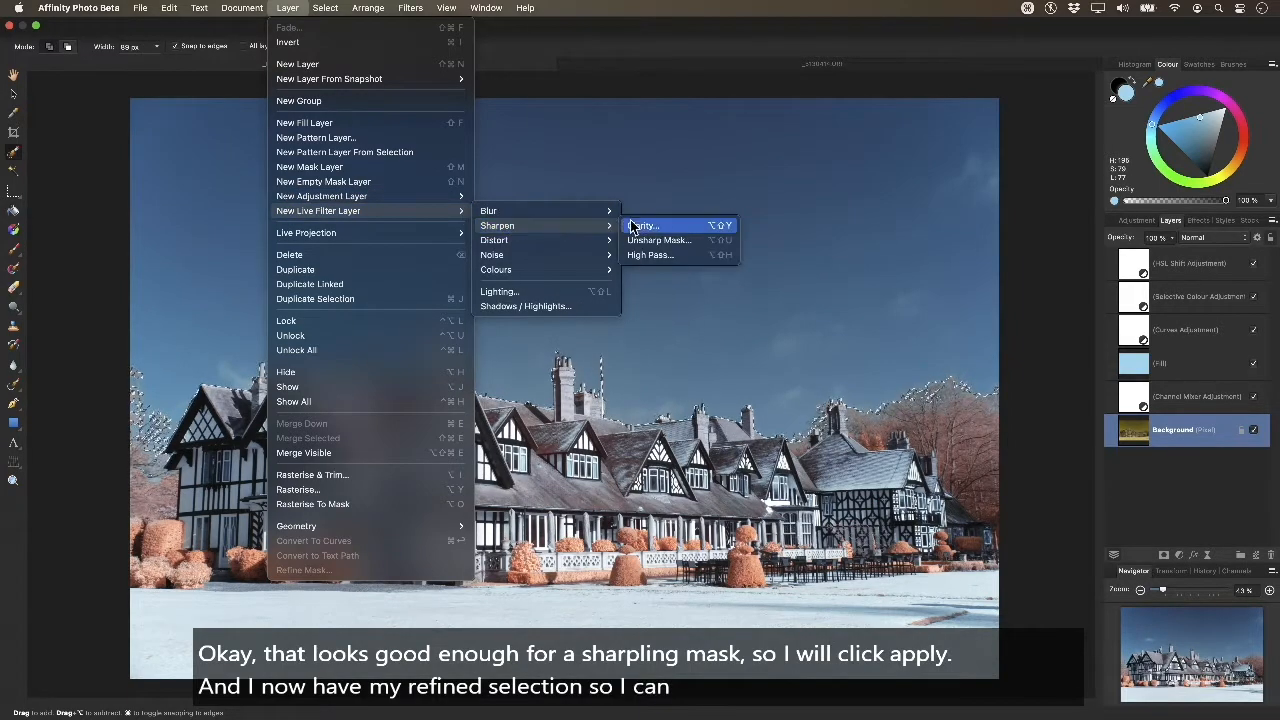
click(700, 243)
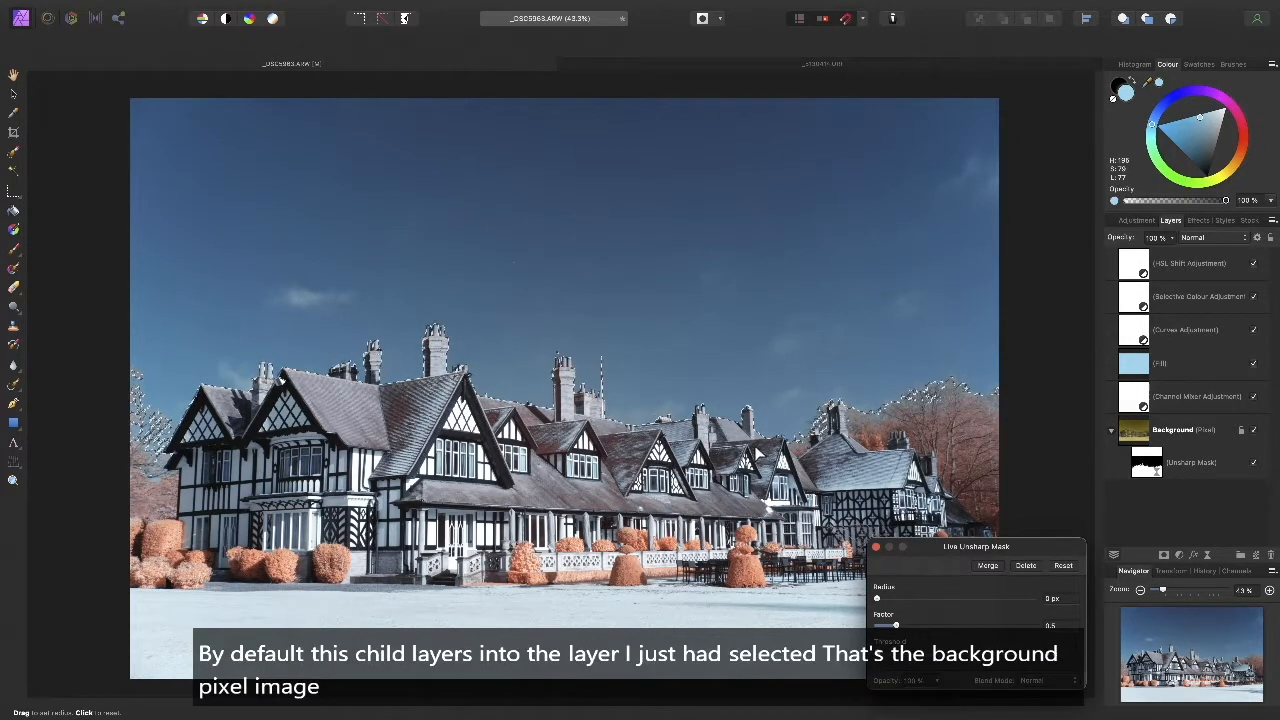
key(super+d)
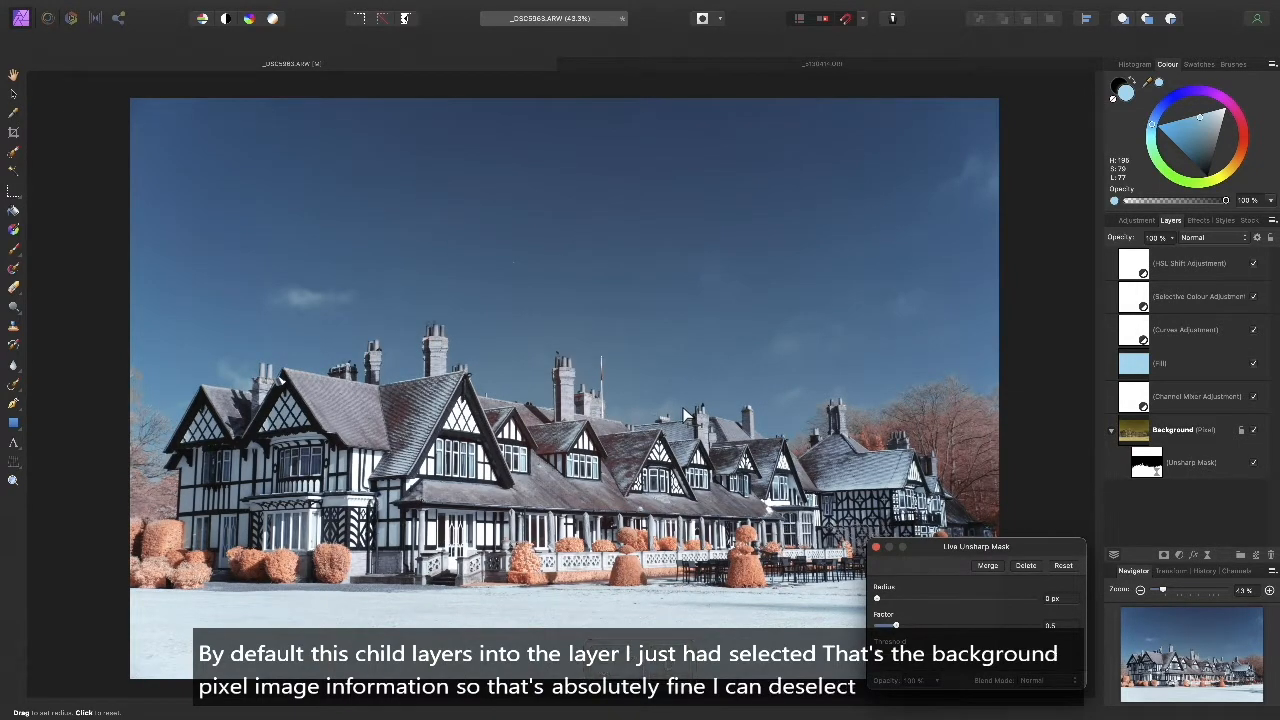
Set the live Unsharp Mask to a radius of 2 px and a factor of 2, and close its settings.
scroll(595, 443, up, 5)
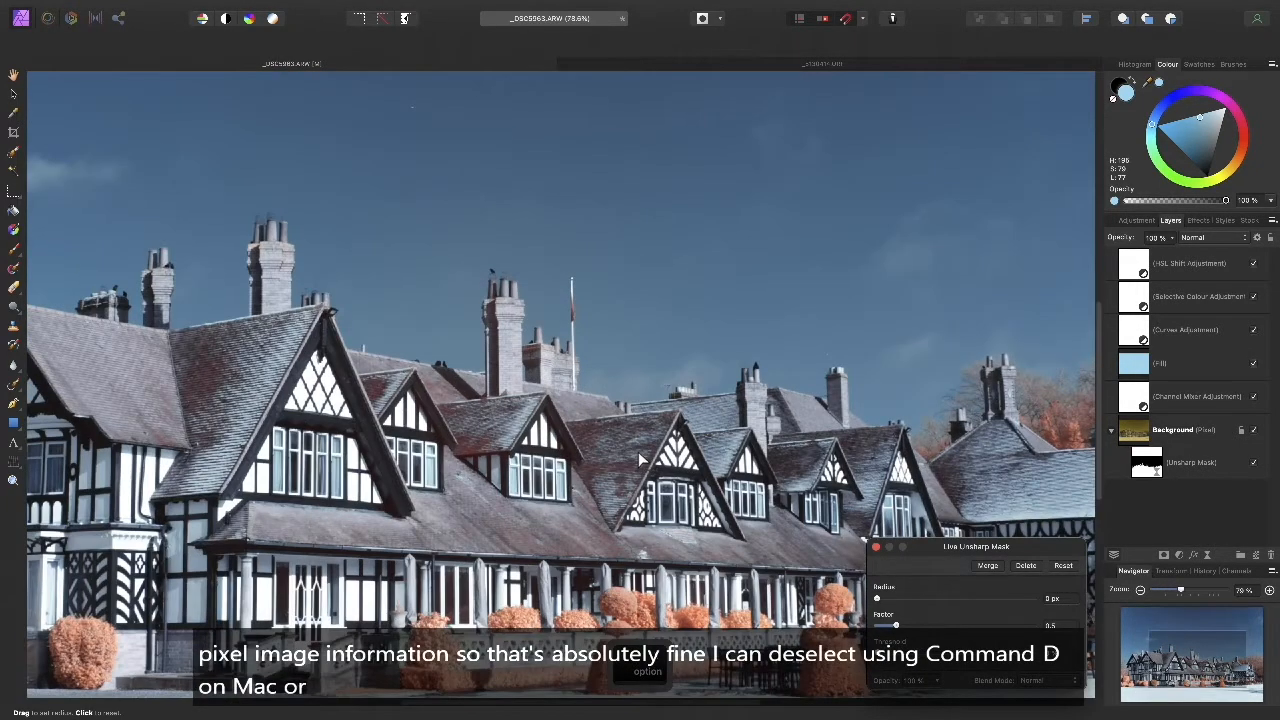
scroll(597, 443, right, 2)
click(1066, 598)
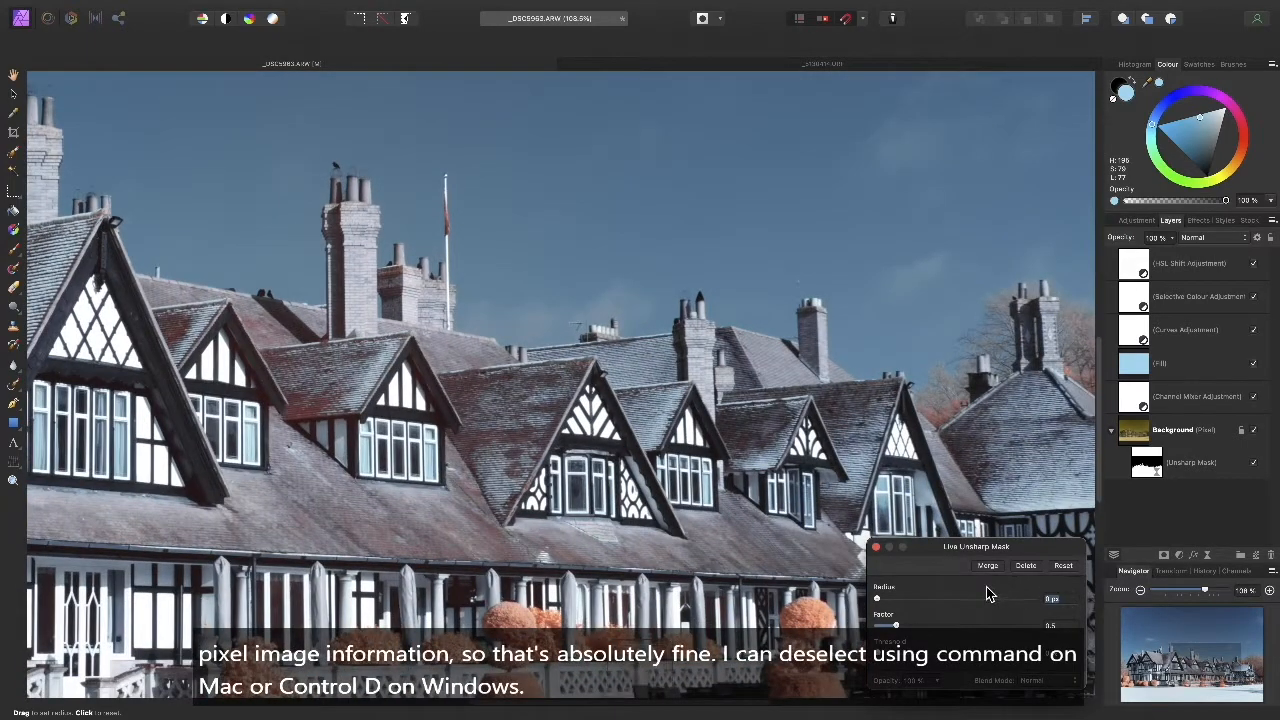
text(2)
key(Tab)
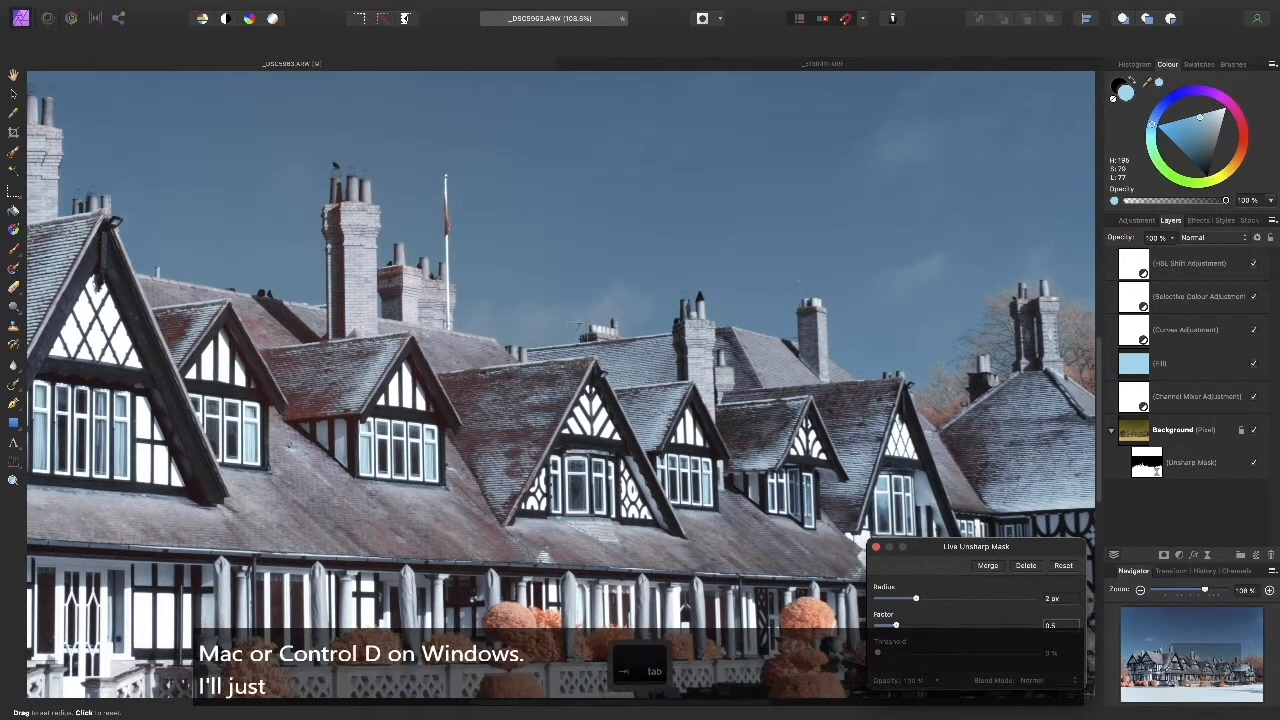
text(2)
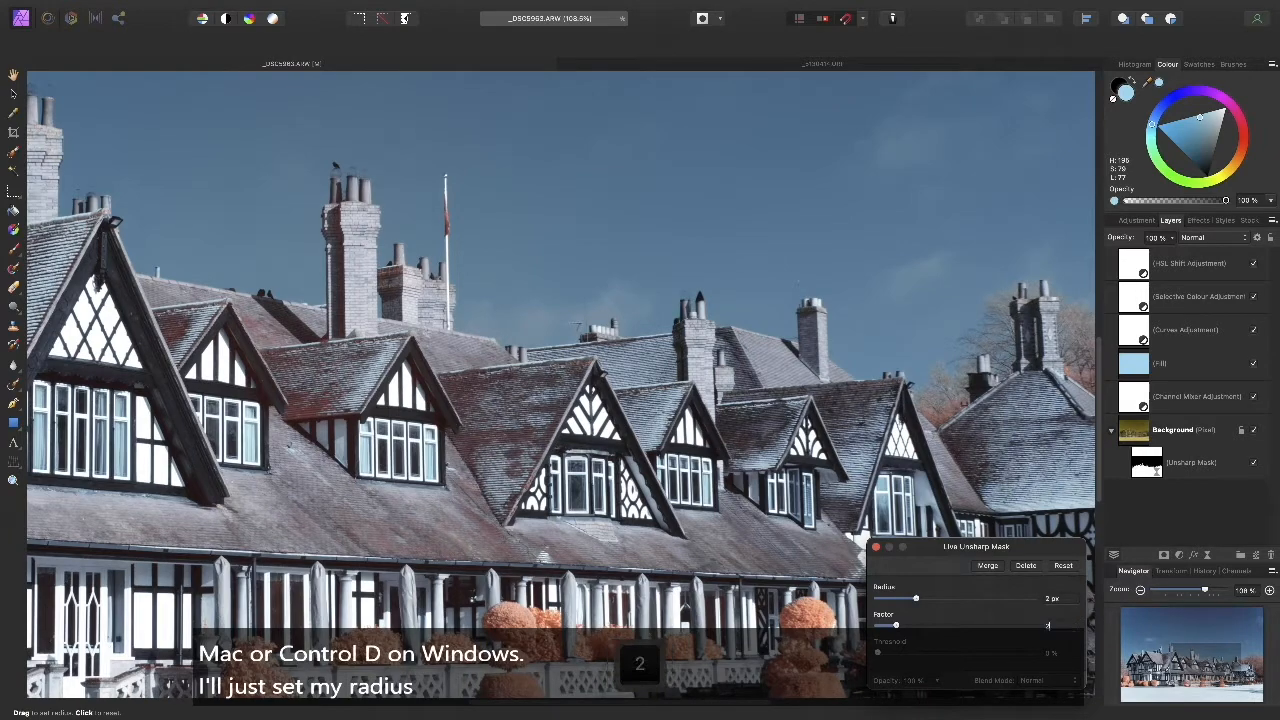
key(Return)
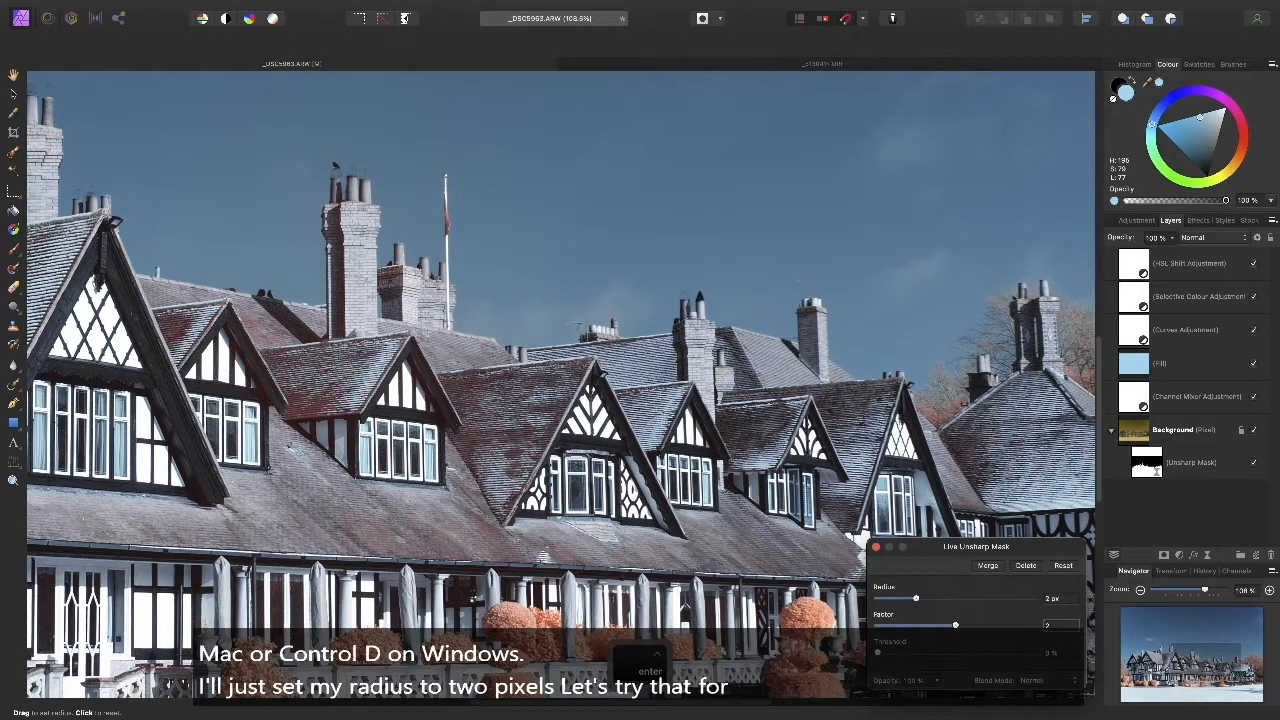
click(876, 549)
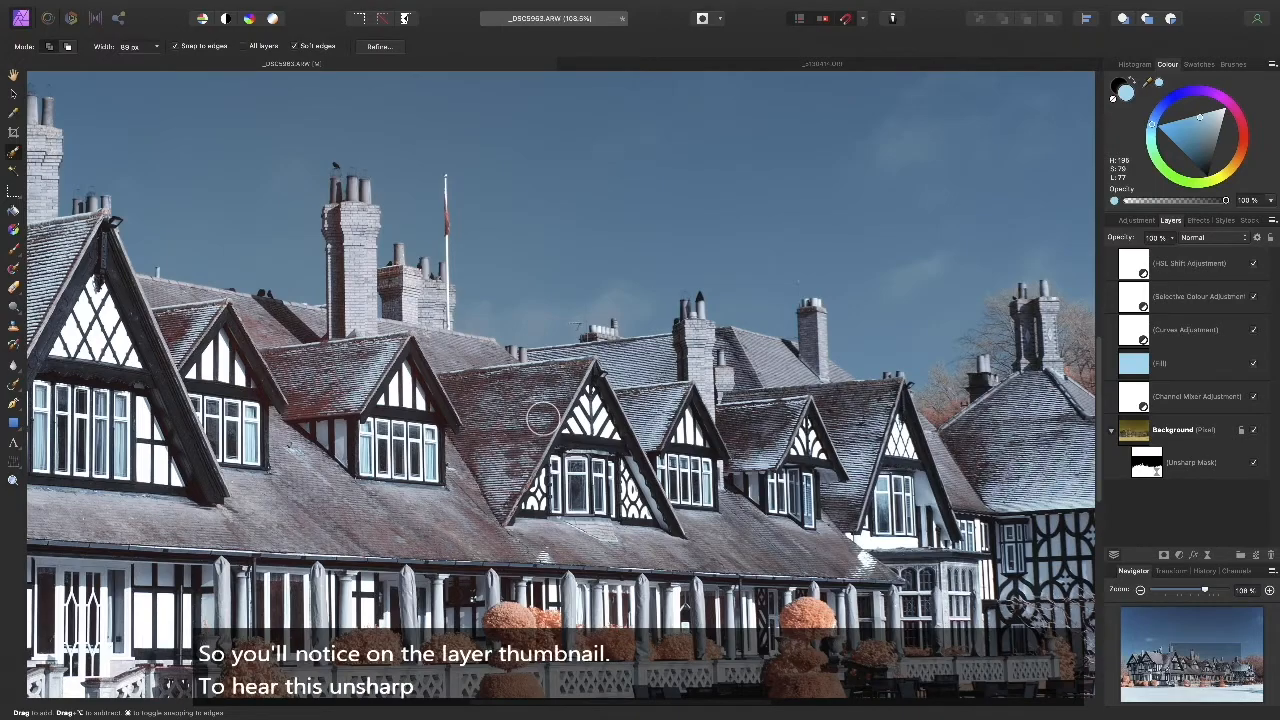
Compare the chimneys and sky at high magnification with the Unsharp Mask layer hidden and shown.
key(h)
drag(520, 392, 837, 458)
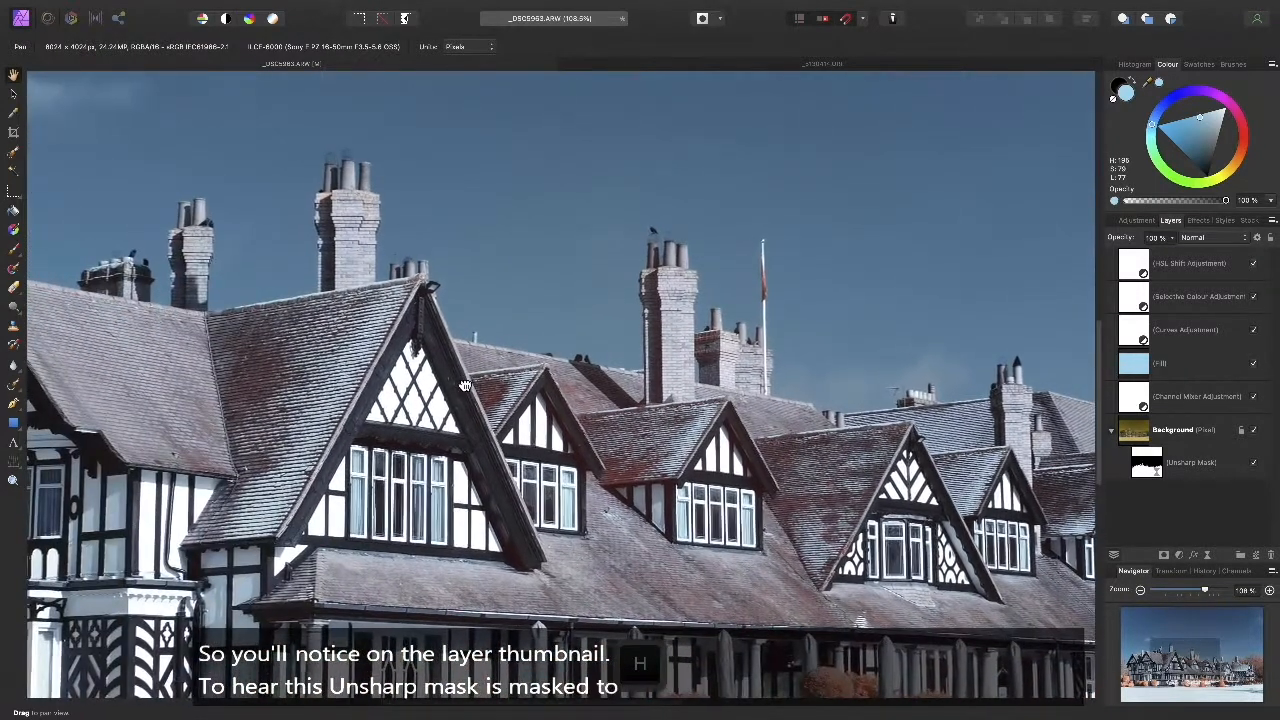
drag(408, 390, 688, 447)
drag(300, 368, 615, 497)
scroll(543, 323, up, 5)
drag(692, 366, 406, 331)
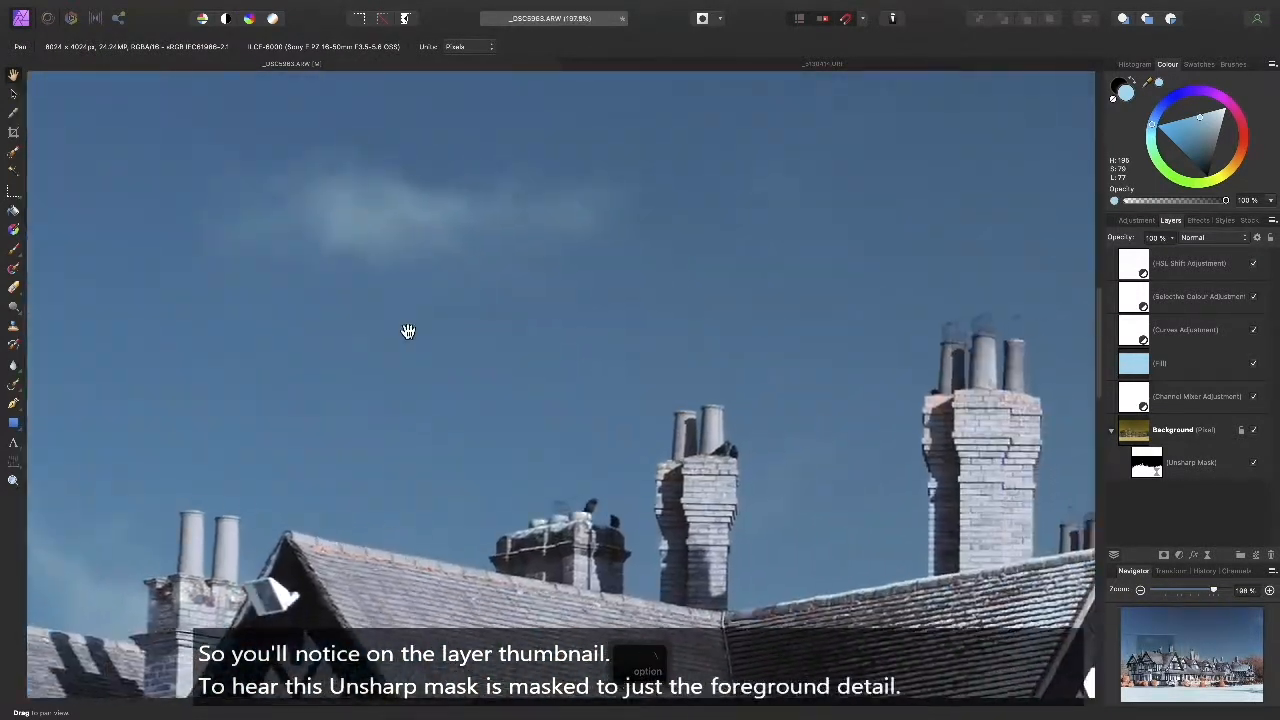
drag(552, 368, 562, 439)
drag(531, 312, 537, 460)
scroll(528, 383, up, 3)
click(1254, 463)
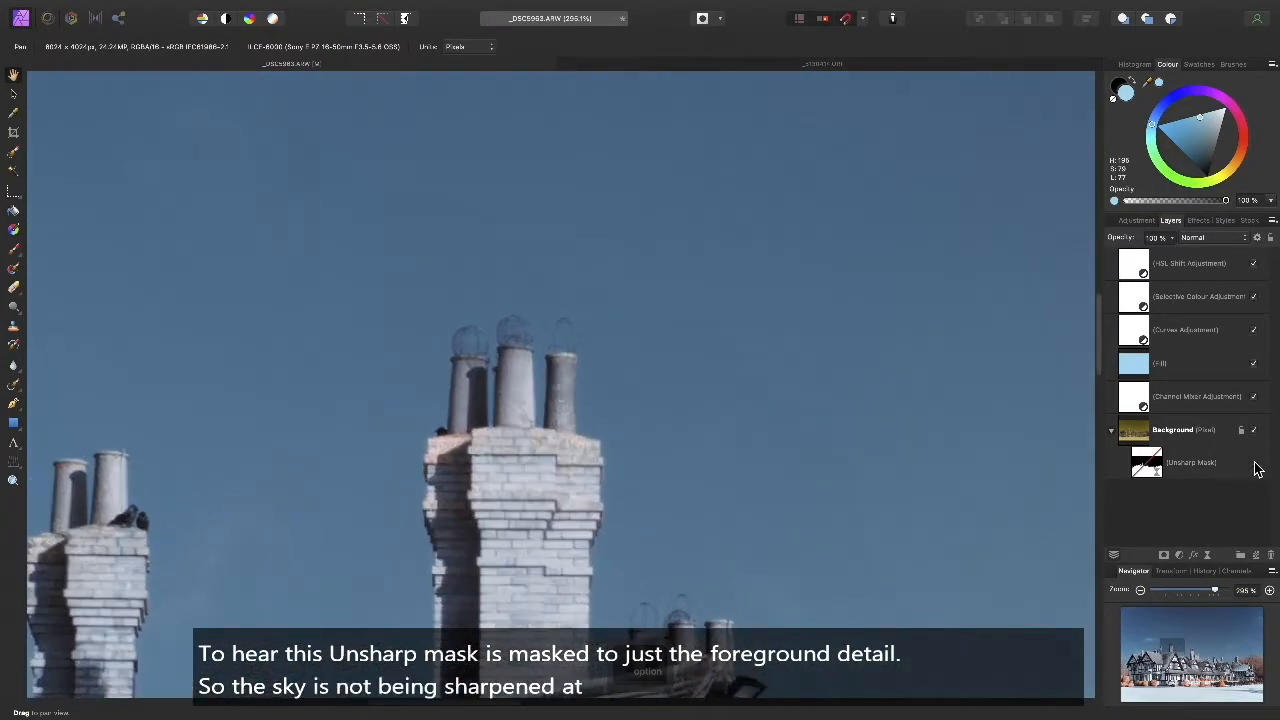
scroll(749, 452, up, 3)
scroll(749, 452, right, 2)
scroll(820, 253, down, 3)
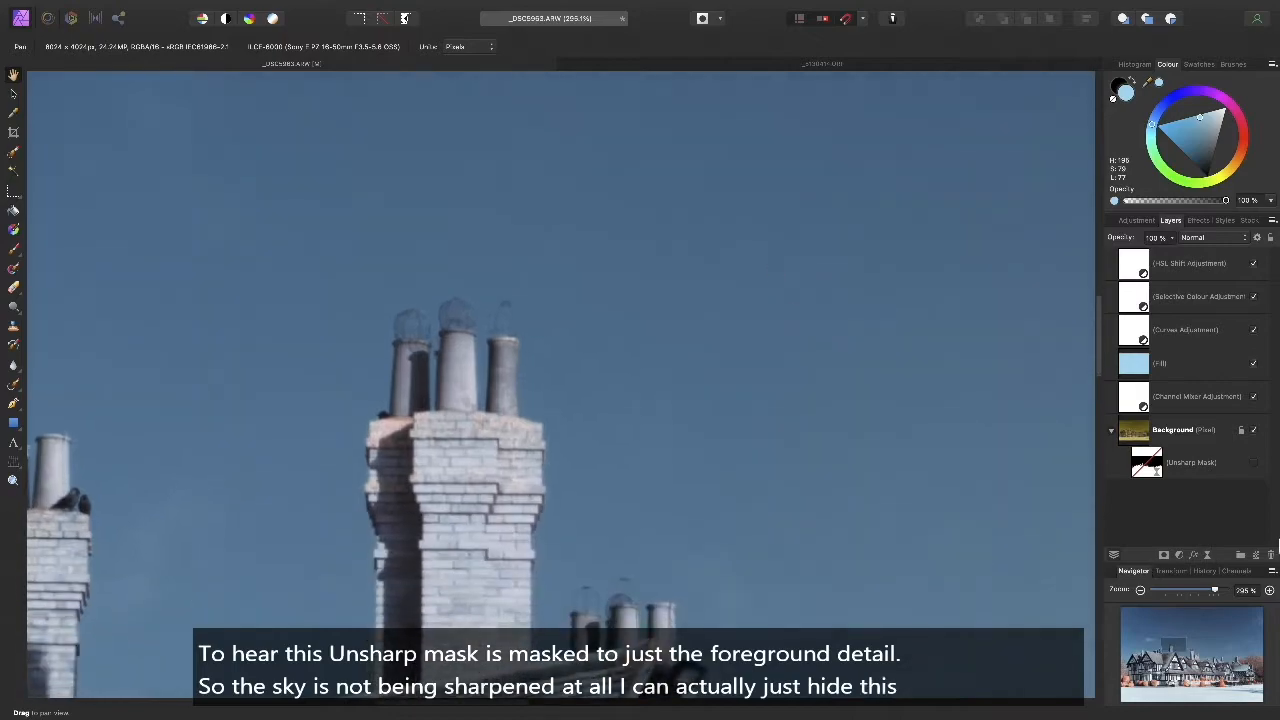
click(1254, 465)
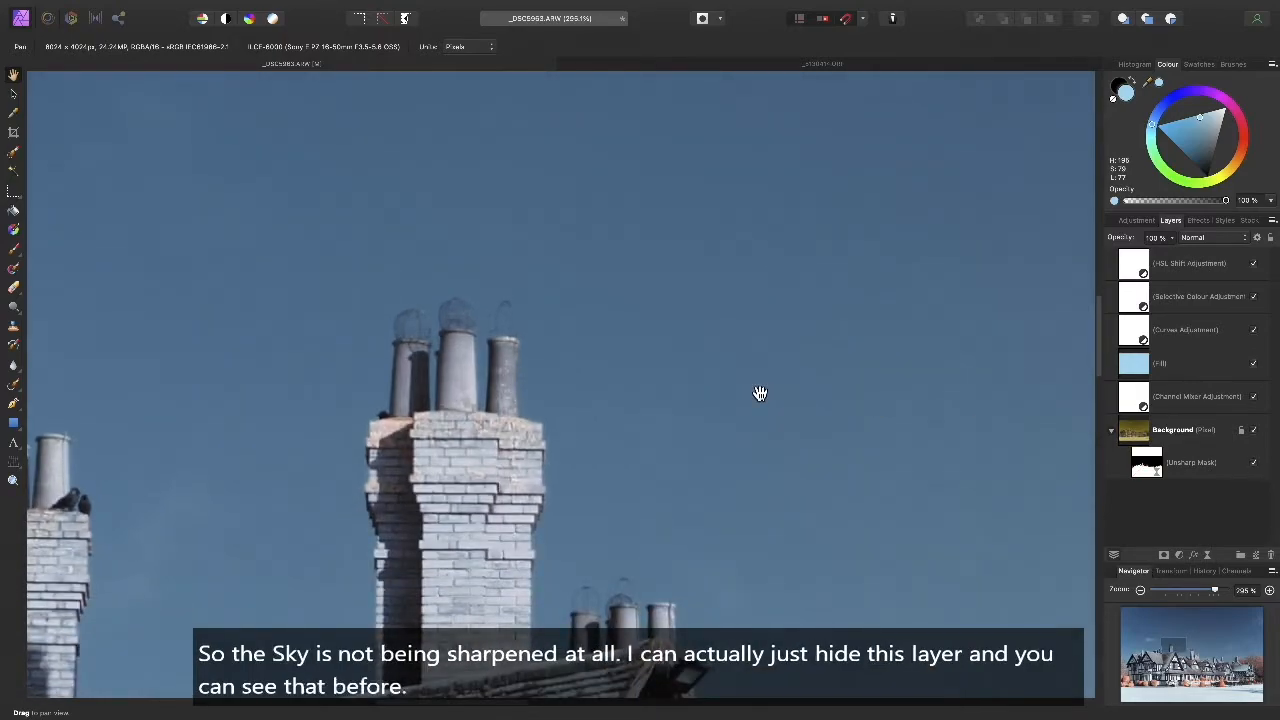
Examine the sharpened roofline, chimneys and trees against the sky across the rest of the building.
scroll(748, 401, right, 4)
scroll(748, 401, down, 3)
scroll(449, 423, right, 12)
scroll(449, 423, down, 5)
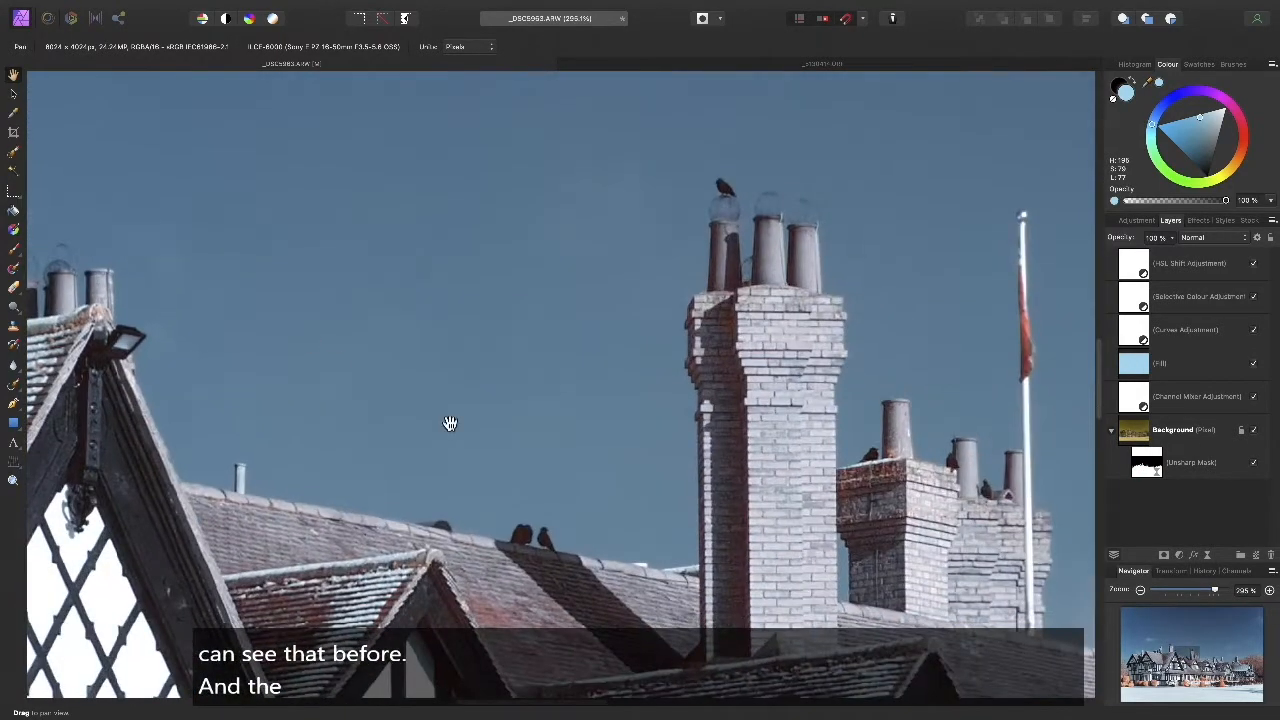
scroll(650, 475, down, 3)
scroll(823, 514, right, 12)
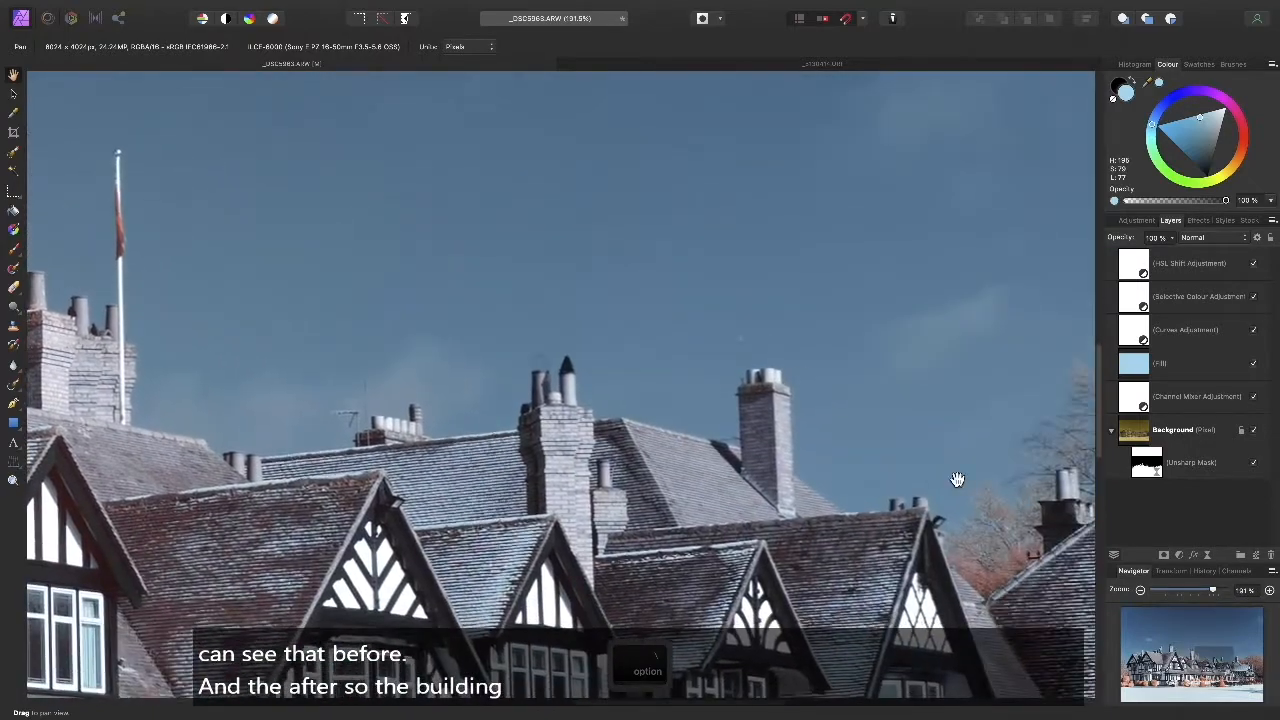
scroll(886, 460, up, 3)
scroll(886, 460, right, 5)
scroll(754, 294, up, 4)
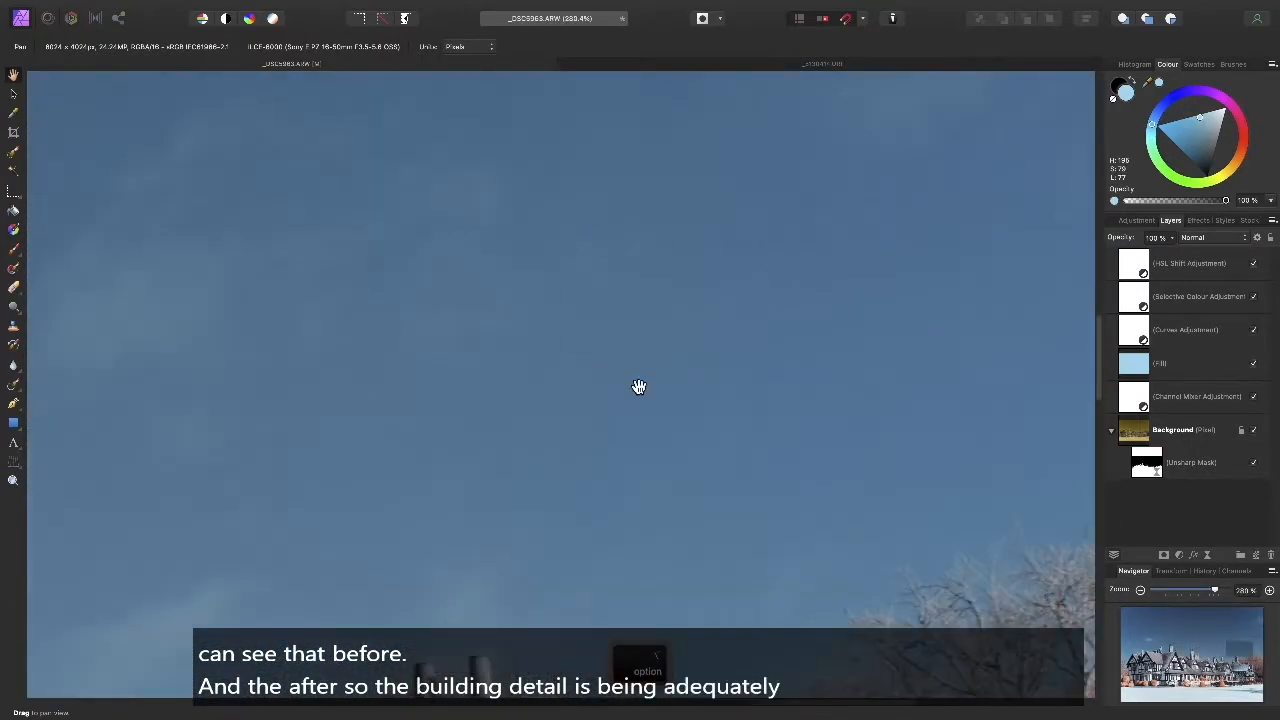
scroll(805, 521, down, 5)
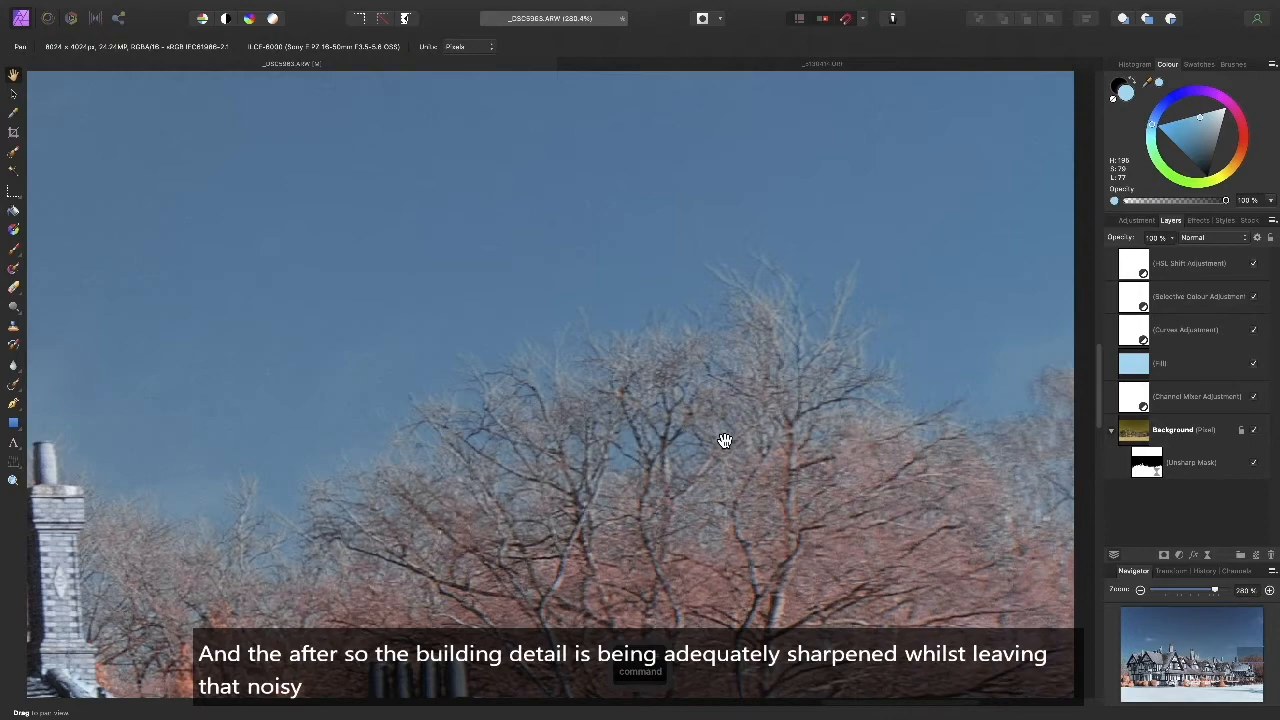
key(super+0)
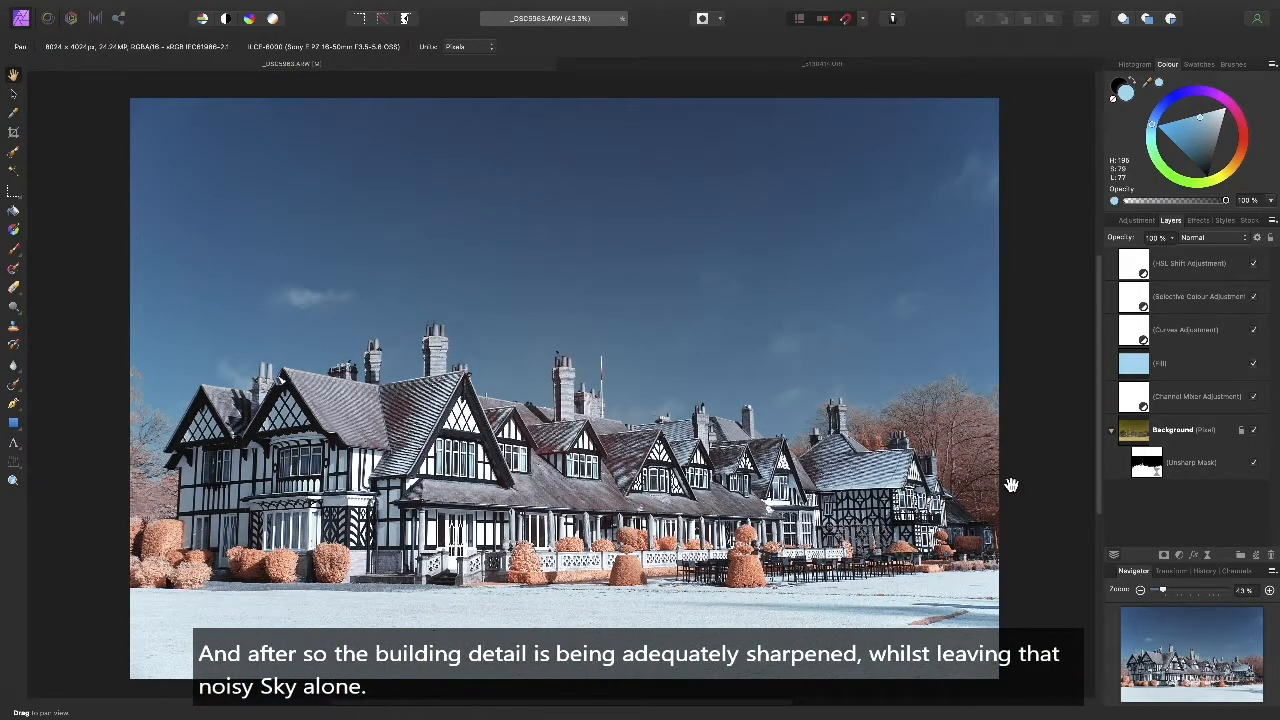
Set the Assistant's behaviour for adding a filter layer to a selection to "Add filter as new layer".
click(1149, 474)
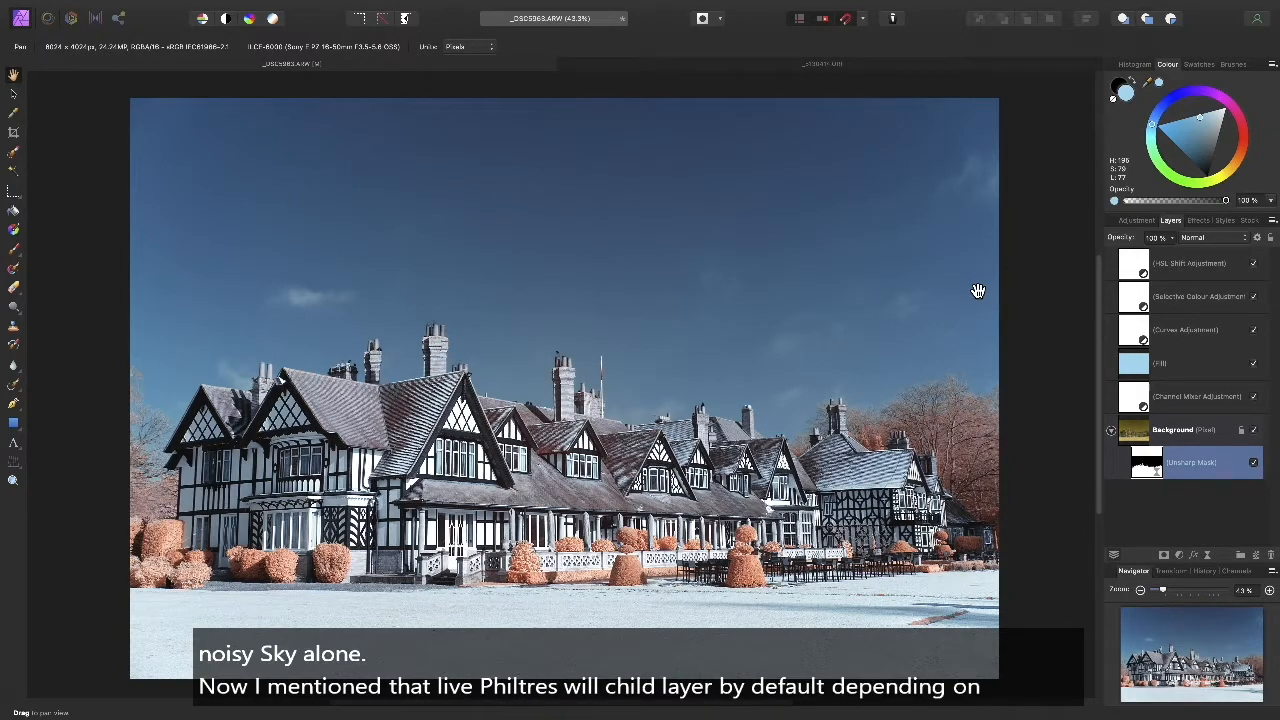
click(896, 24)
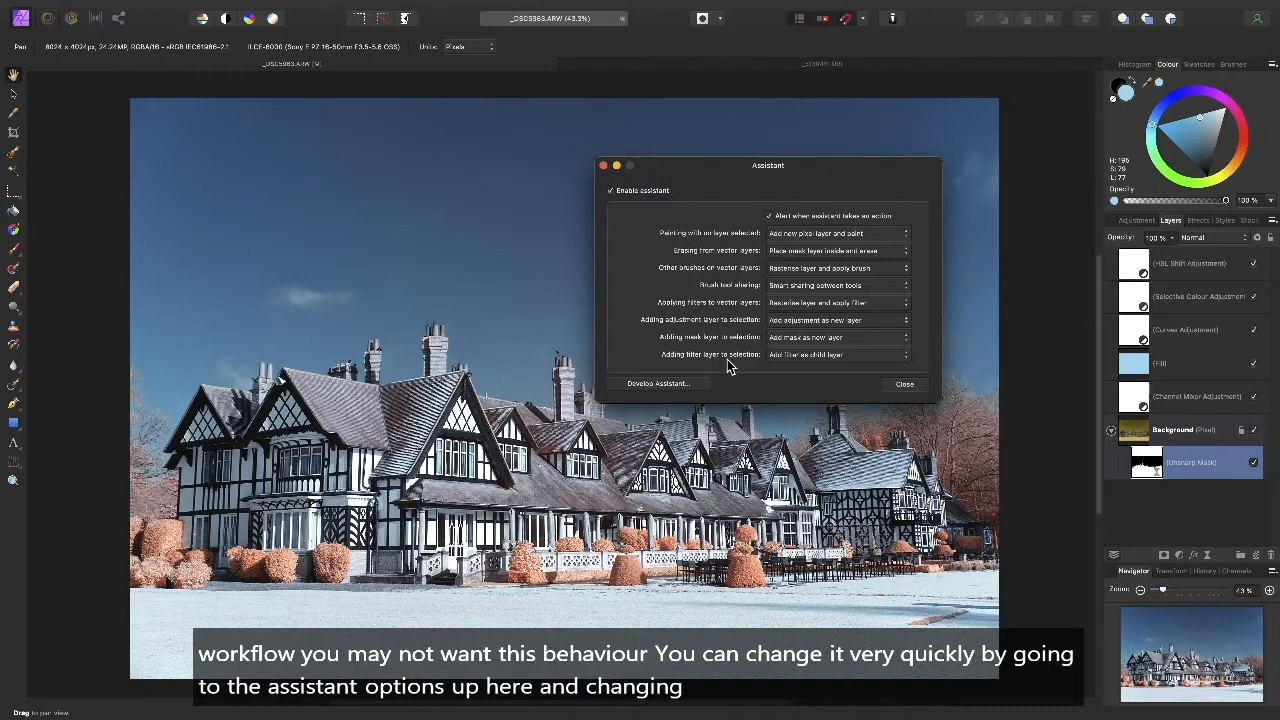
click(888, 357)
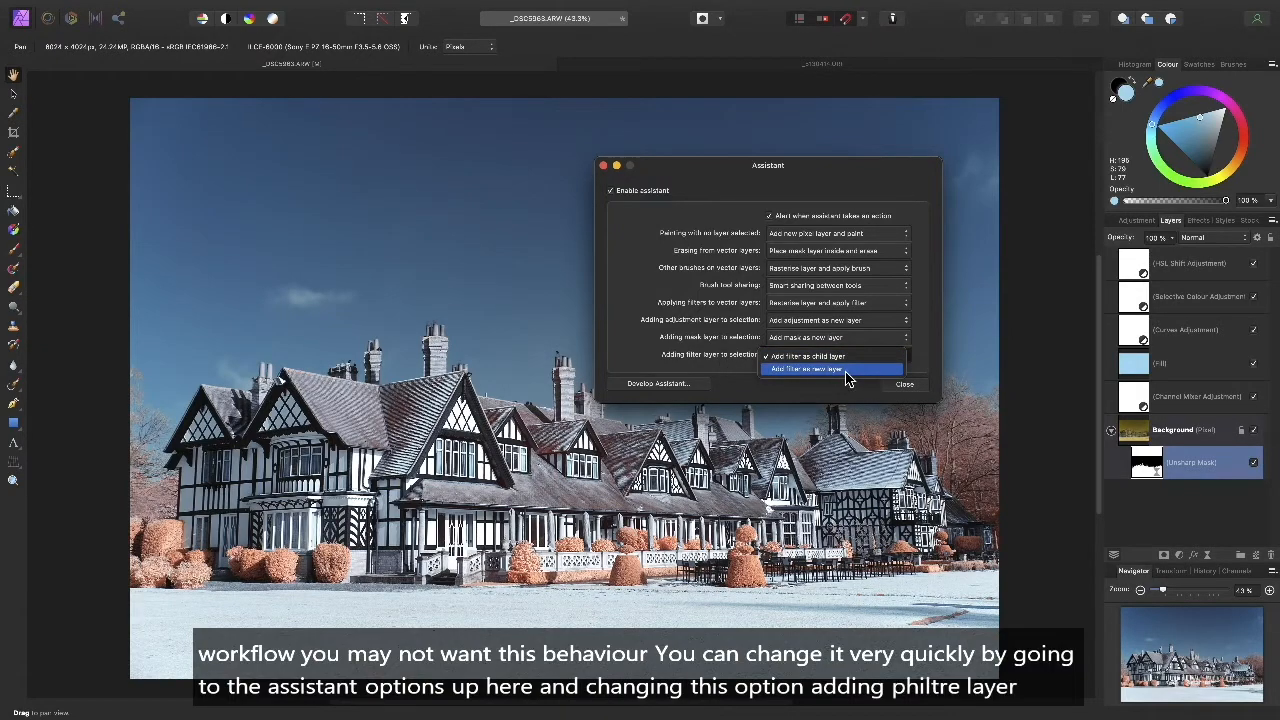
click(848, 370)
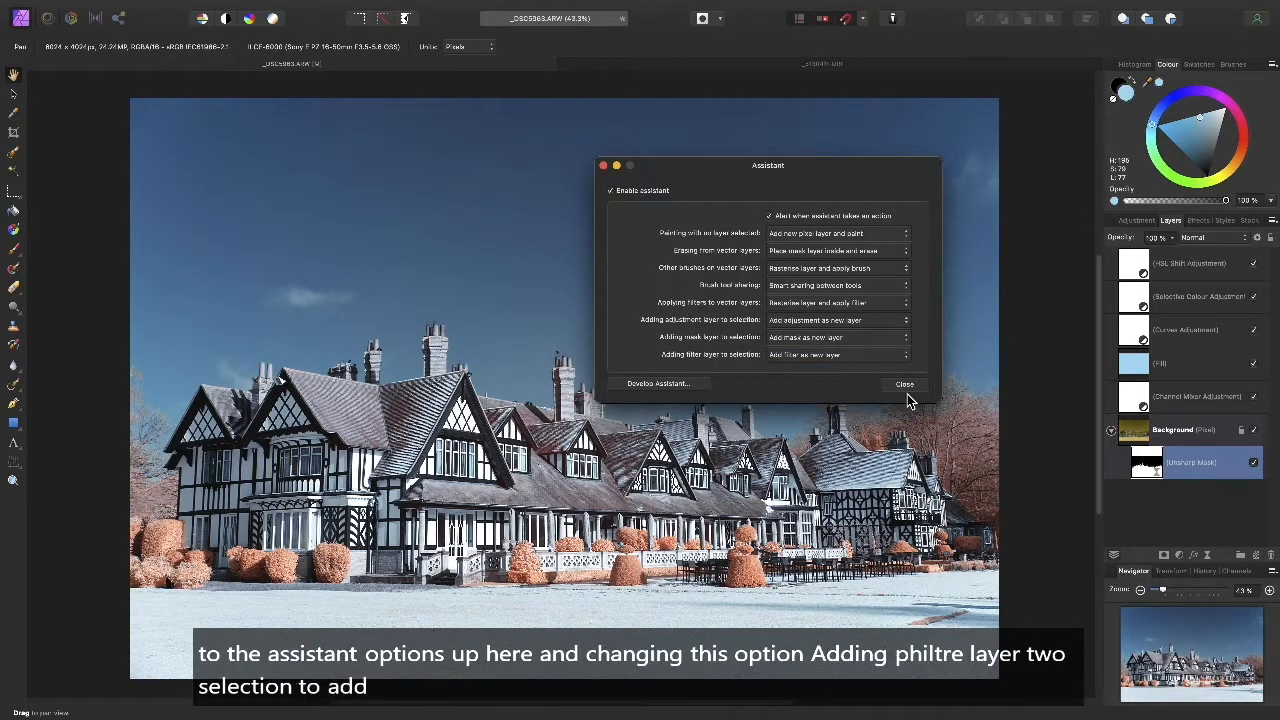
Close the Assistant options and add a live Gaussian Blur filter layer above the HSL Shift adjustment.
click(919, 386)
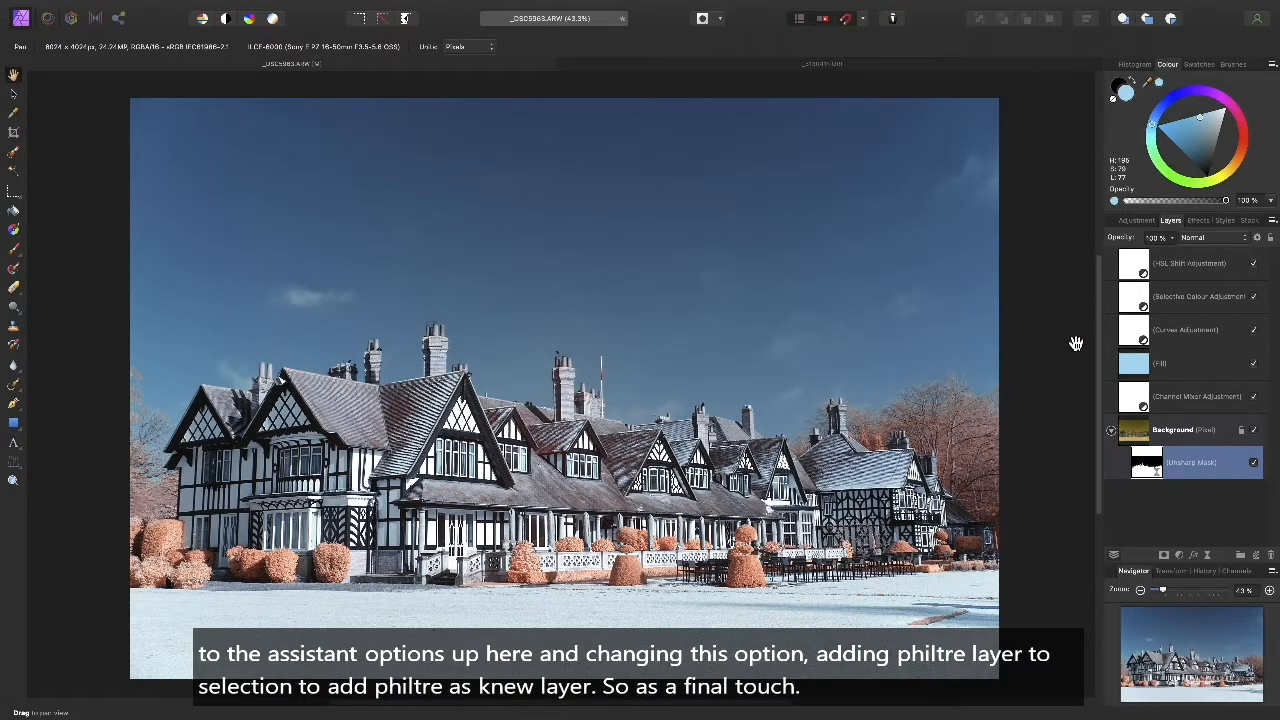
click(1204, 262)
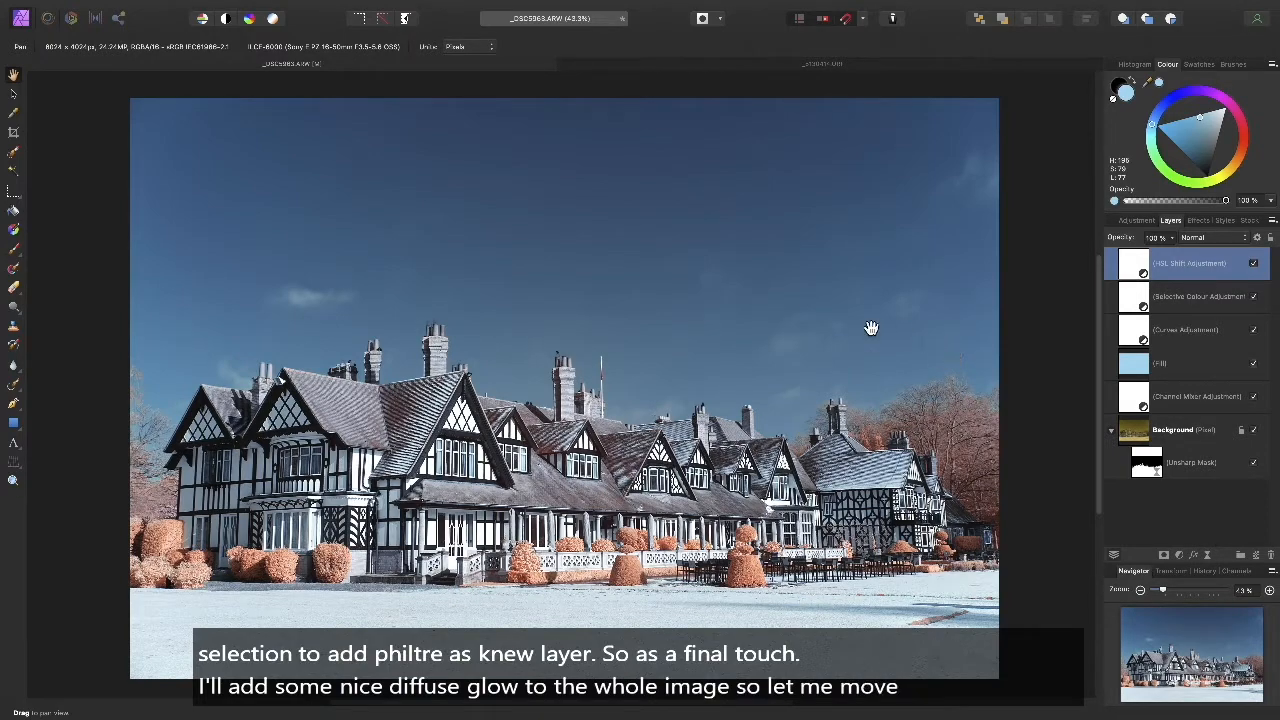
click(284, 8)
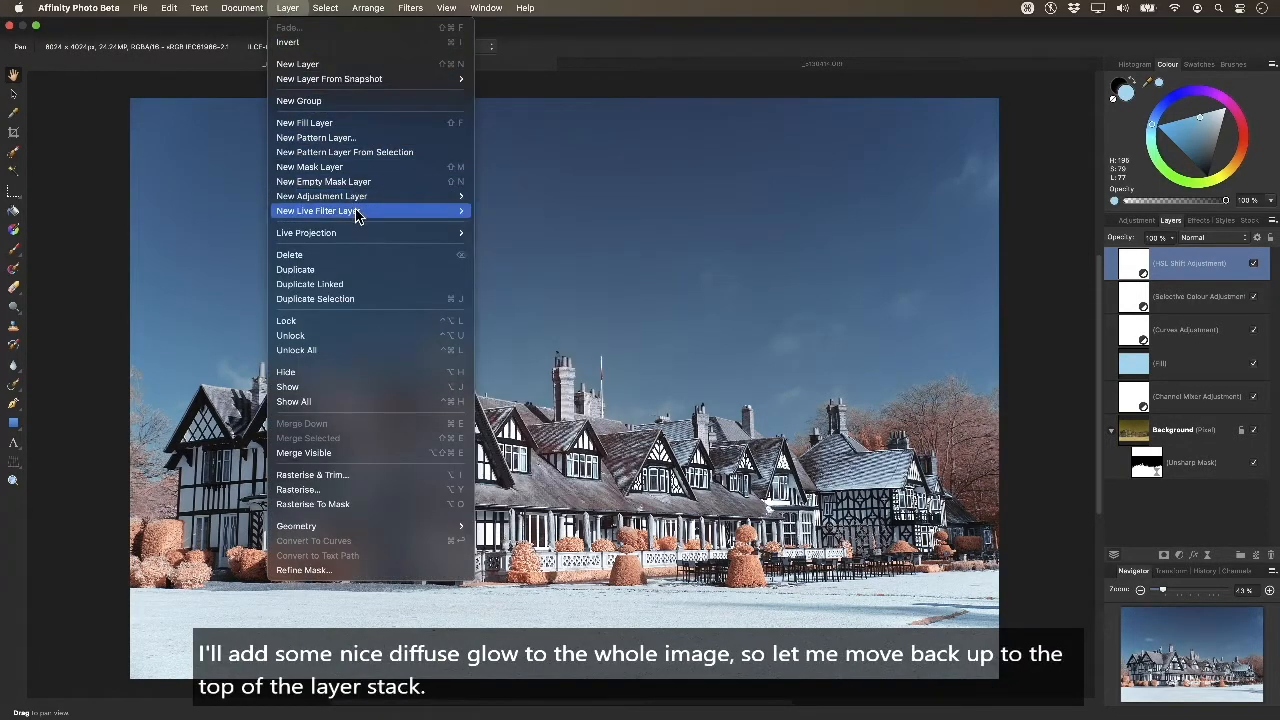
mouse_move(354, 211)
mouse_move(590, 211)
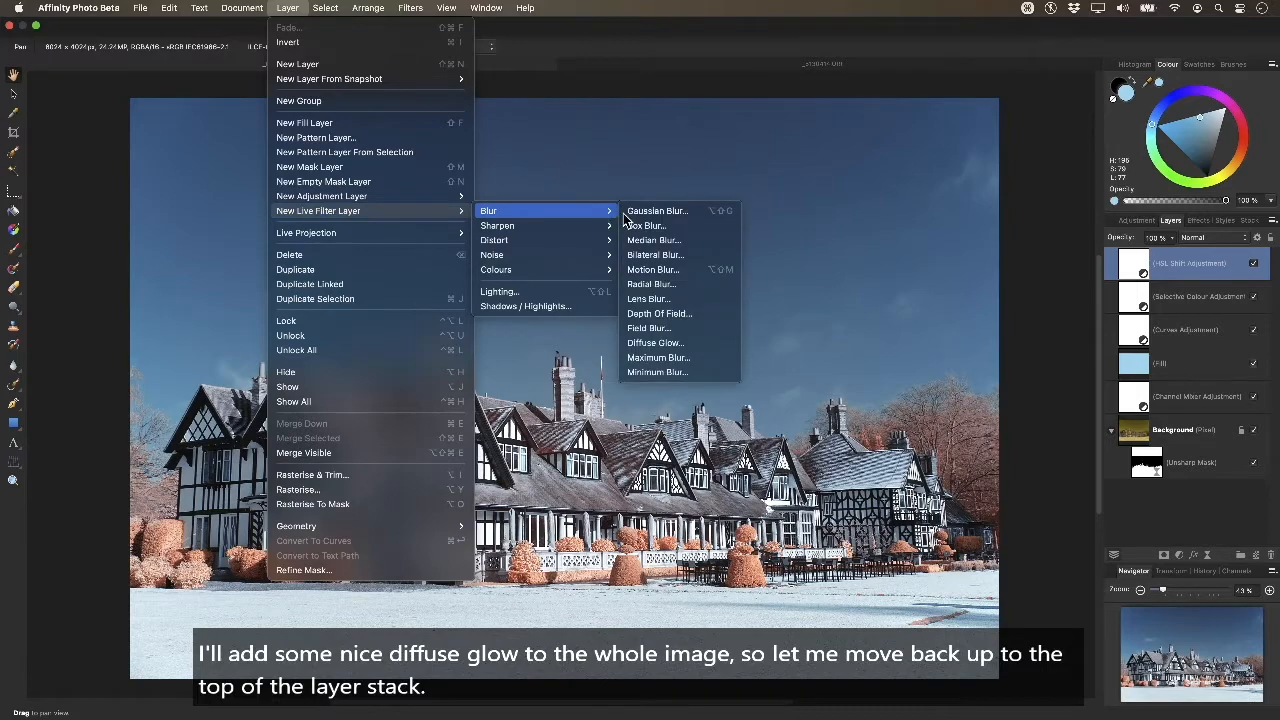
click(705, 214)
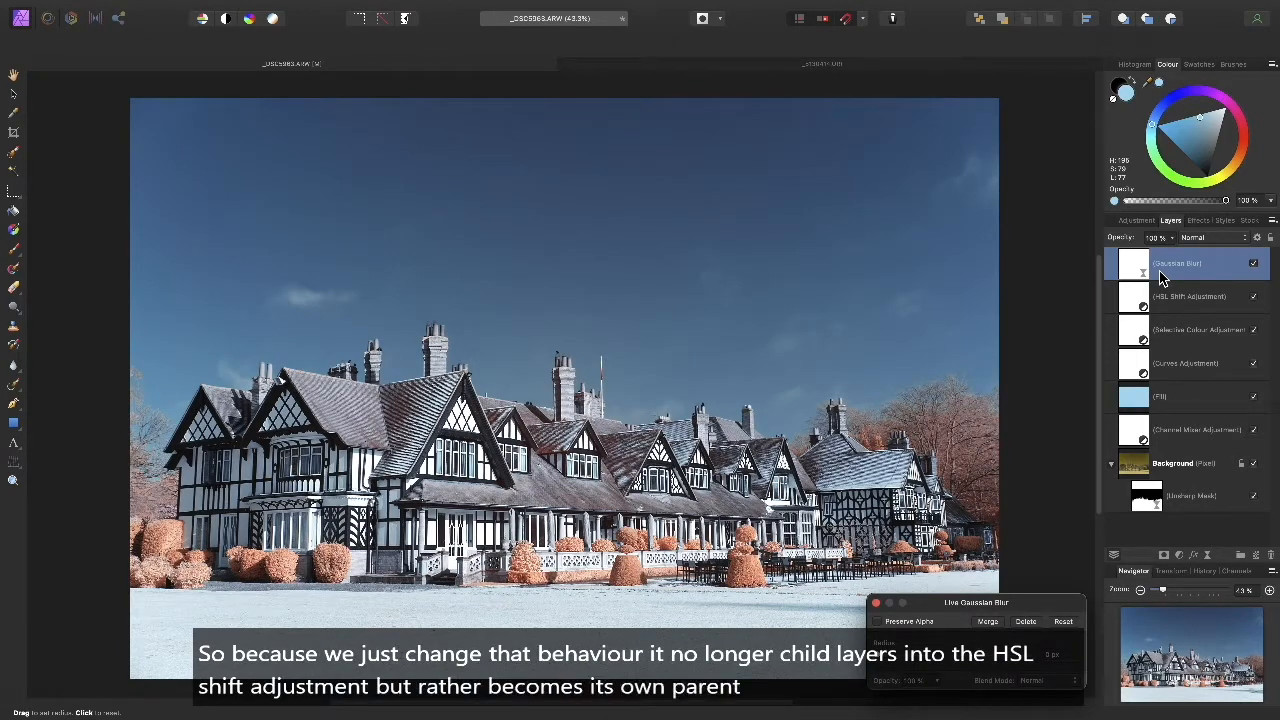
Preserve alpha on the live Gaussian Blur, set its radius to about 76 px and its blend mode to Overlay, and close its settings.
drag(1030, 604, 903, 205)
click(784, 222)
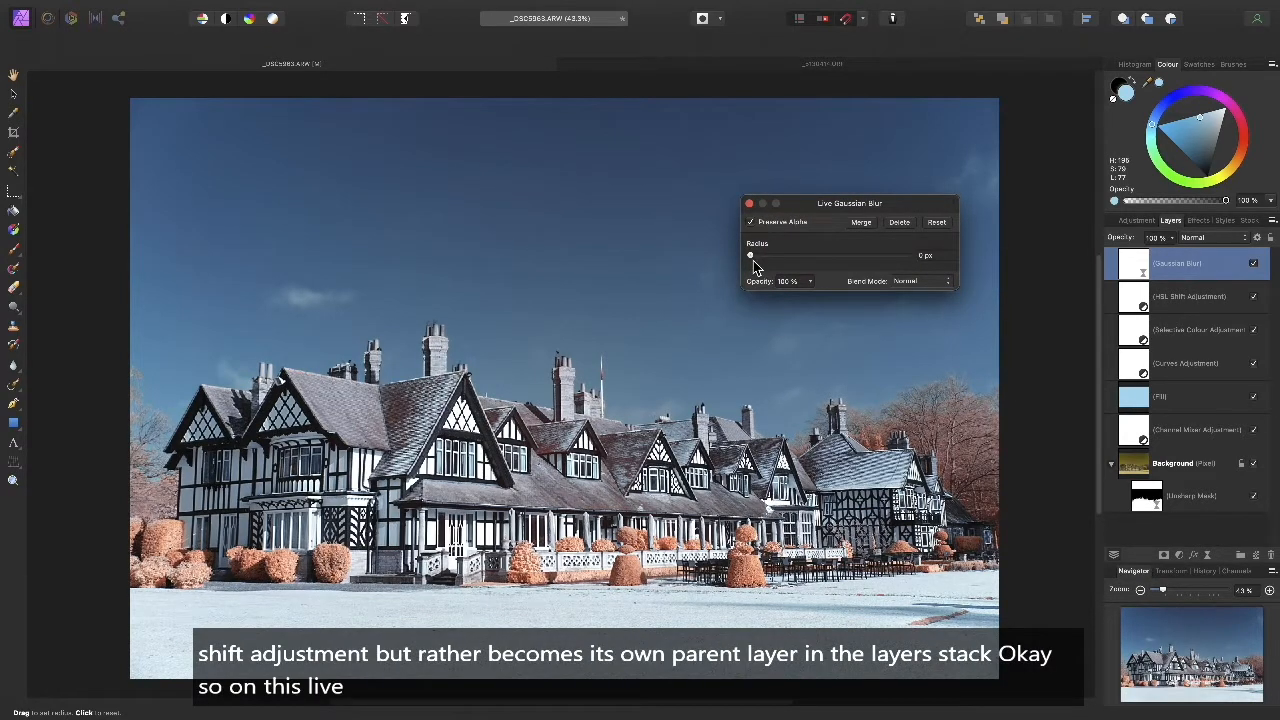
drag(751, 257, 899, 258)
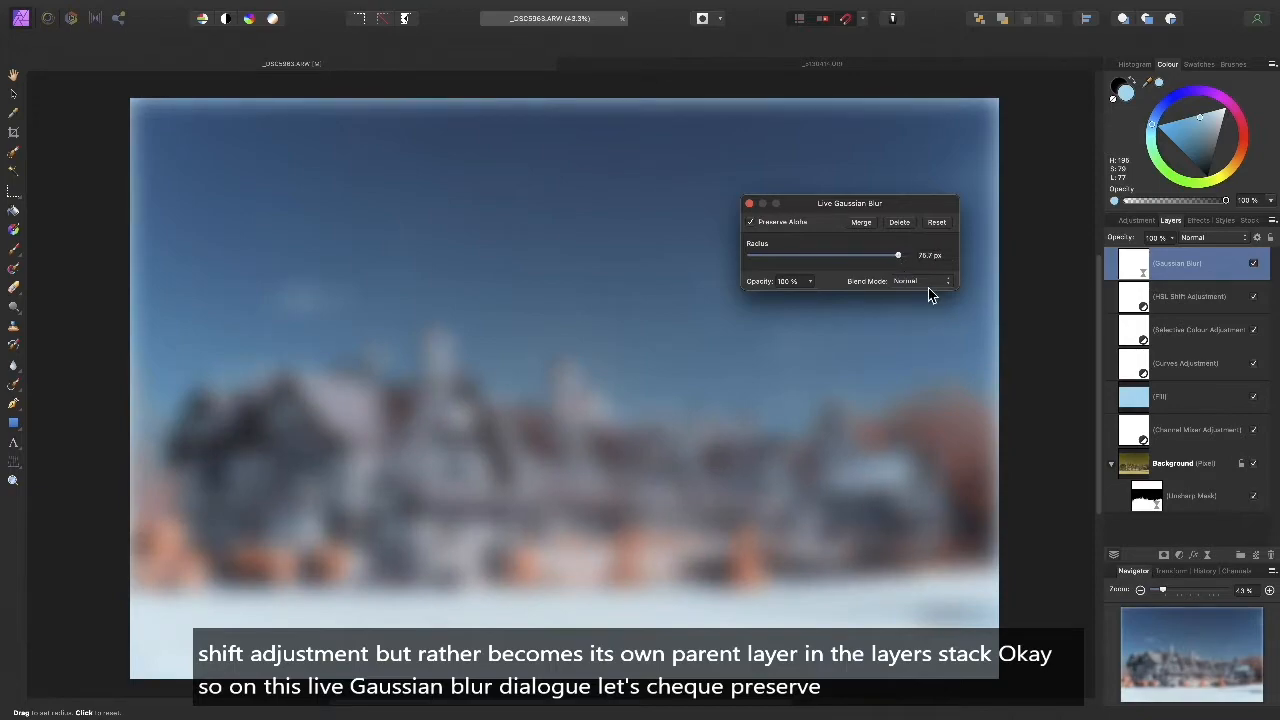
click(928, 287)
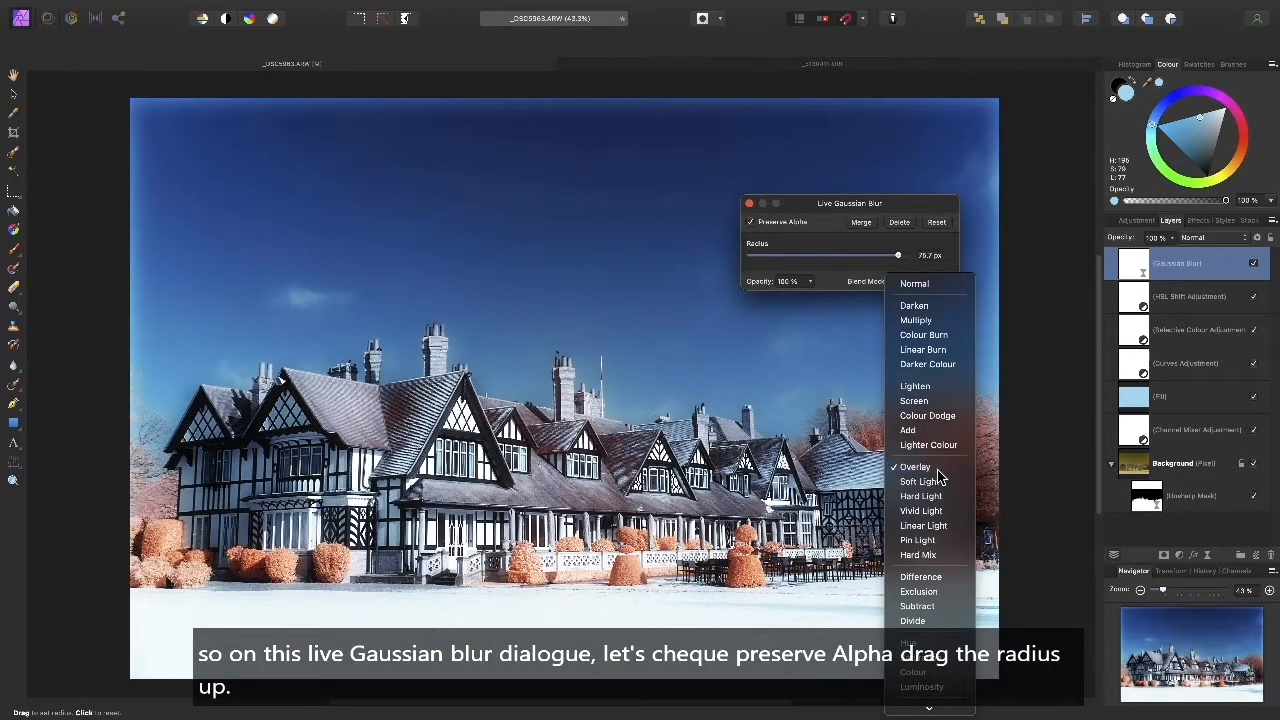
click(937, 470)
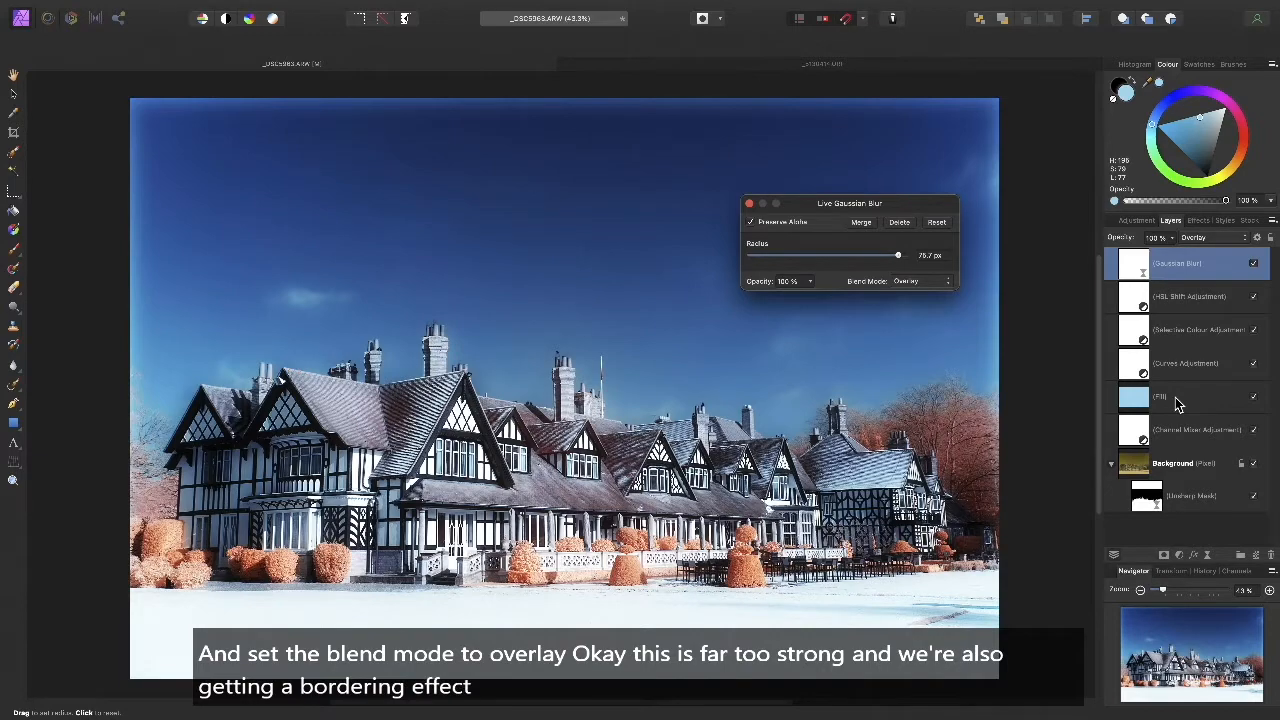
click(749, 204)
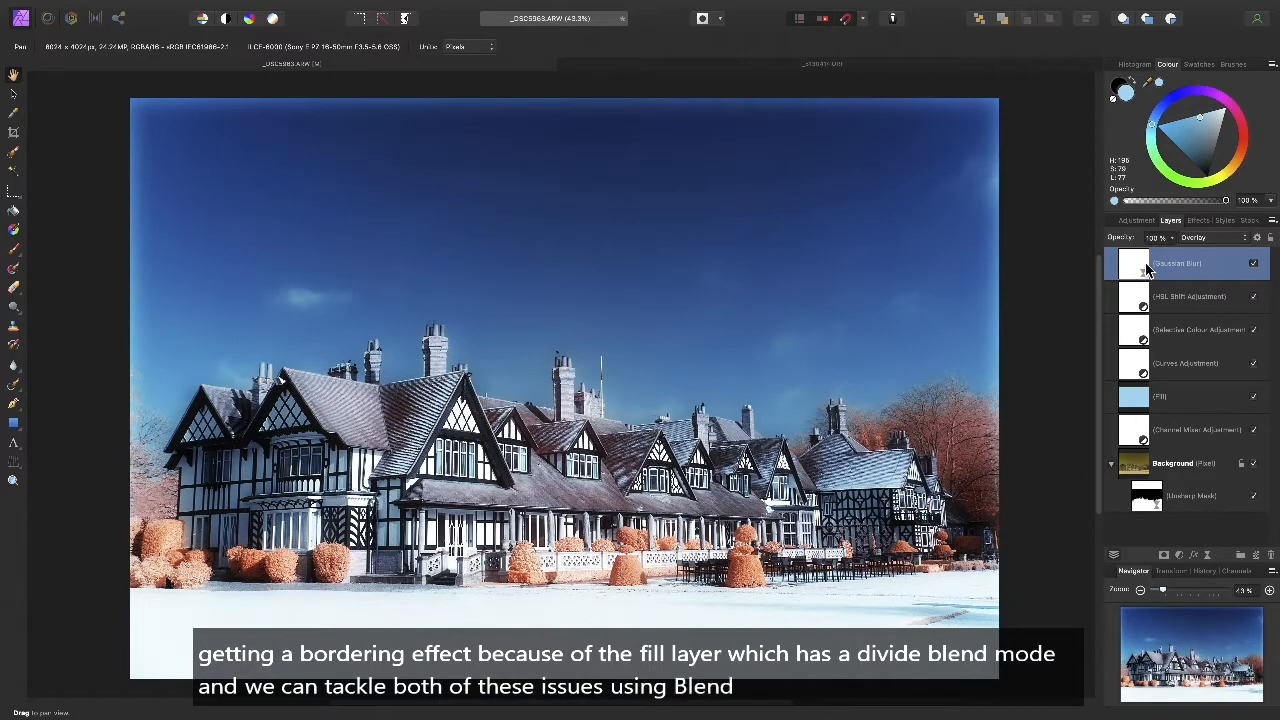
In the Gaussian Blur layer's blend options, lower the dark end of the source layer range to 0% and turn off Linear.
click(1257, 239)
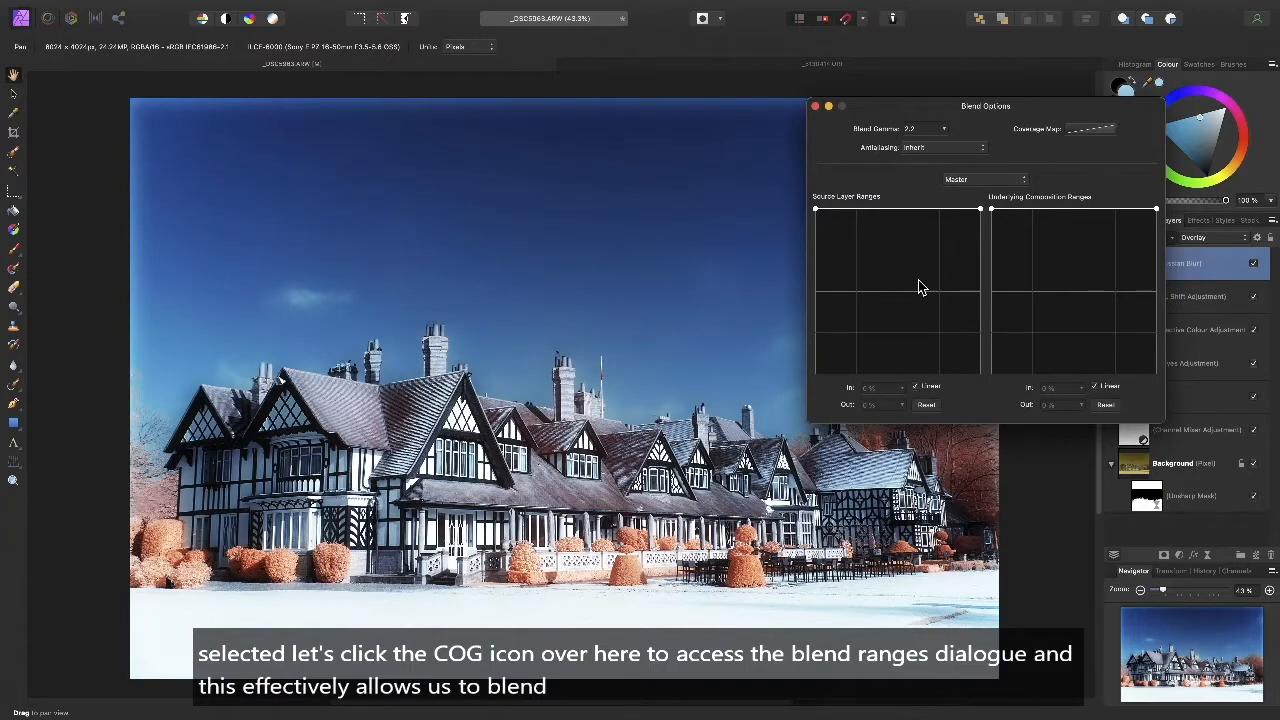
drag(815, 211, 815, 276)
drag(800, 327, 793, 386)
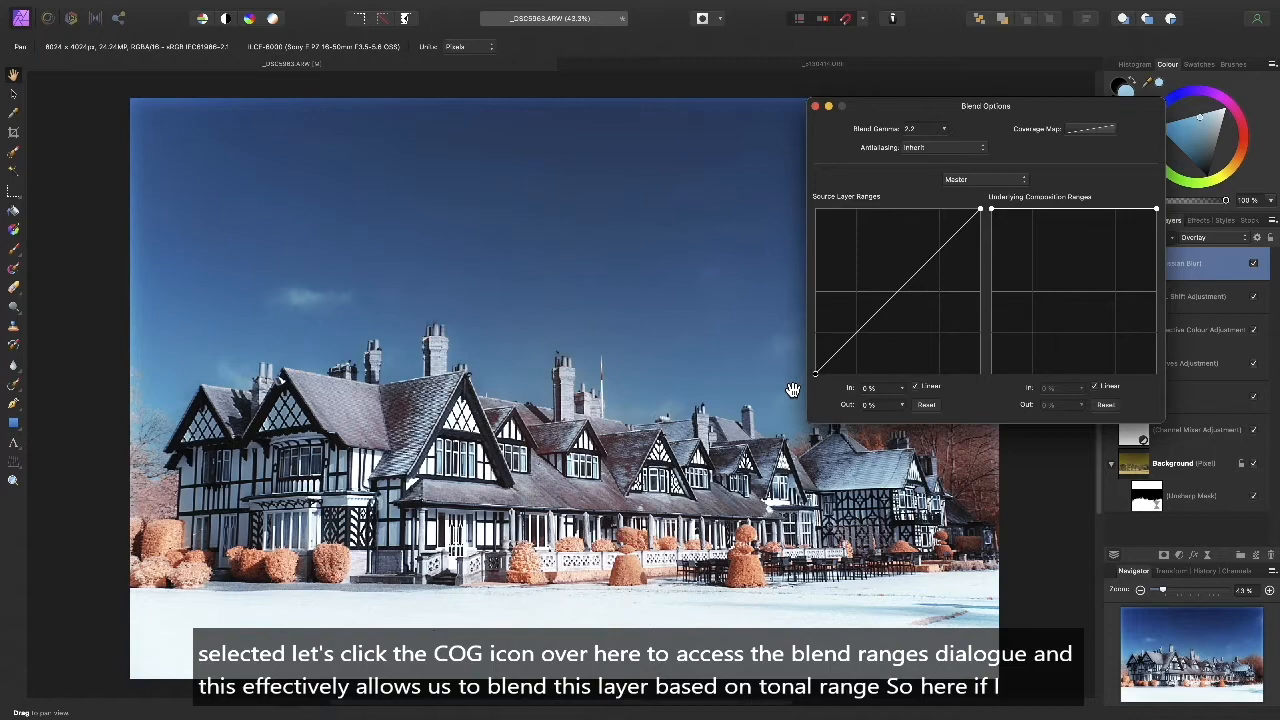
click(924, 389)
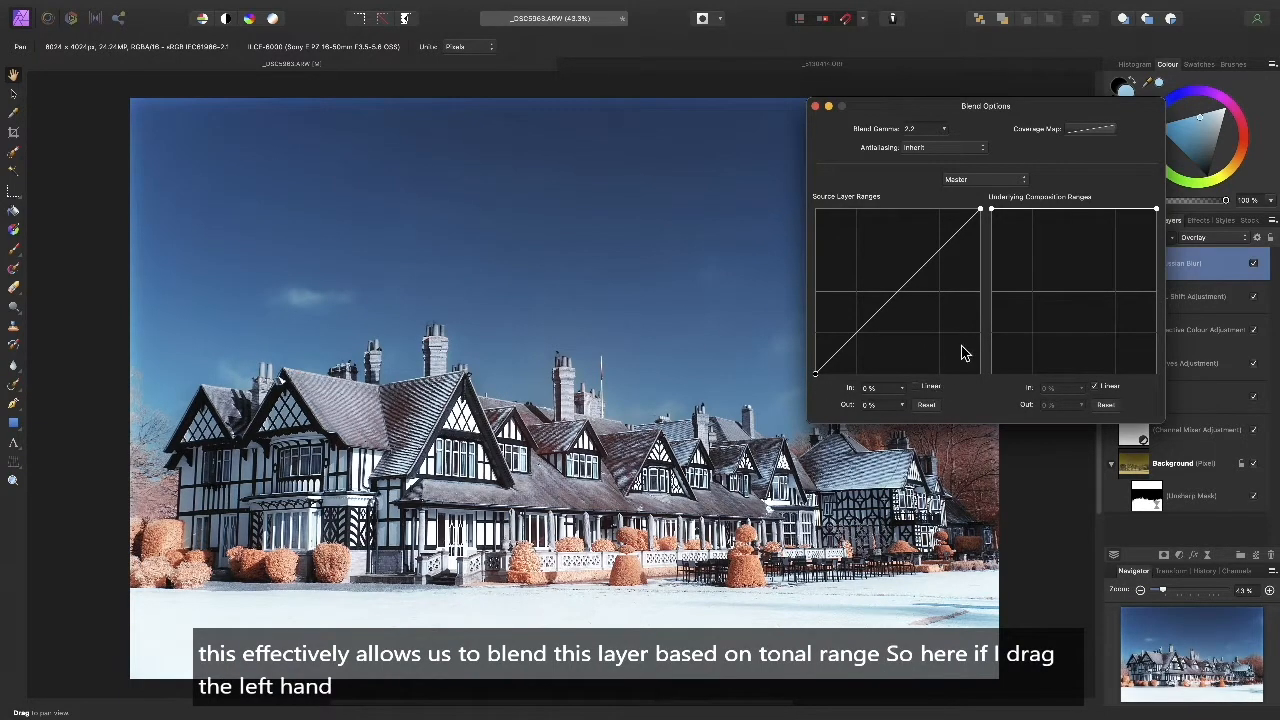
Shape the source layer range into an S-curve with nodes at about 75% in, 92% out and 24% in, 9% out.
click(943, 250)
drag(943, 250, 940, 221)
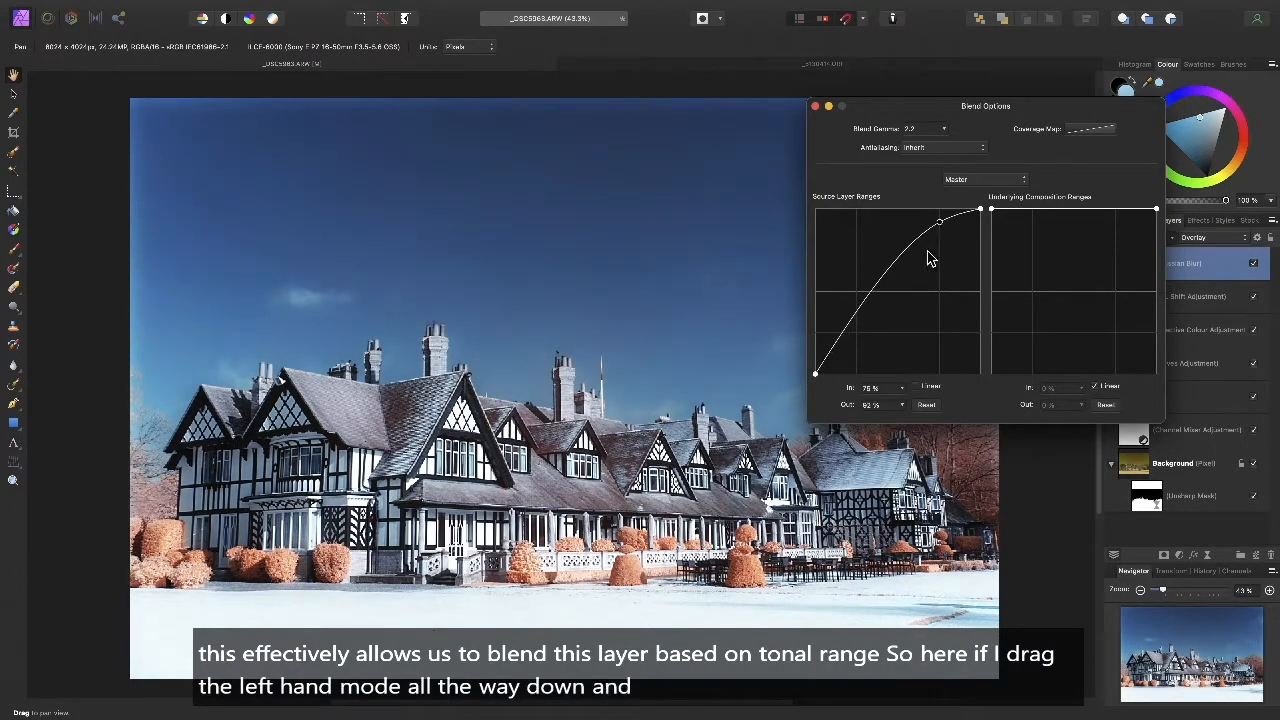
drag(830, 358, 858, 365)
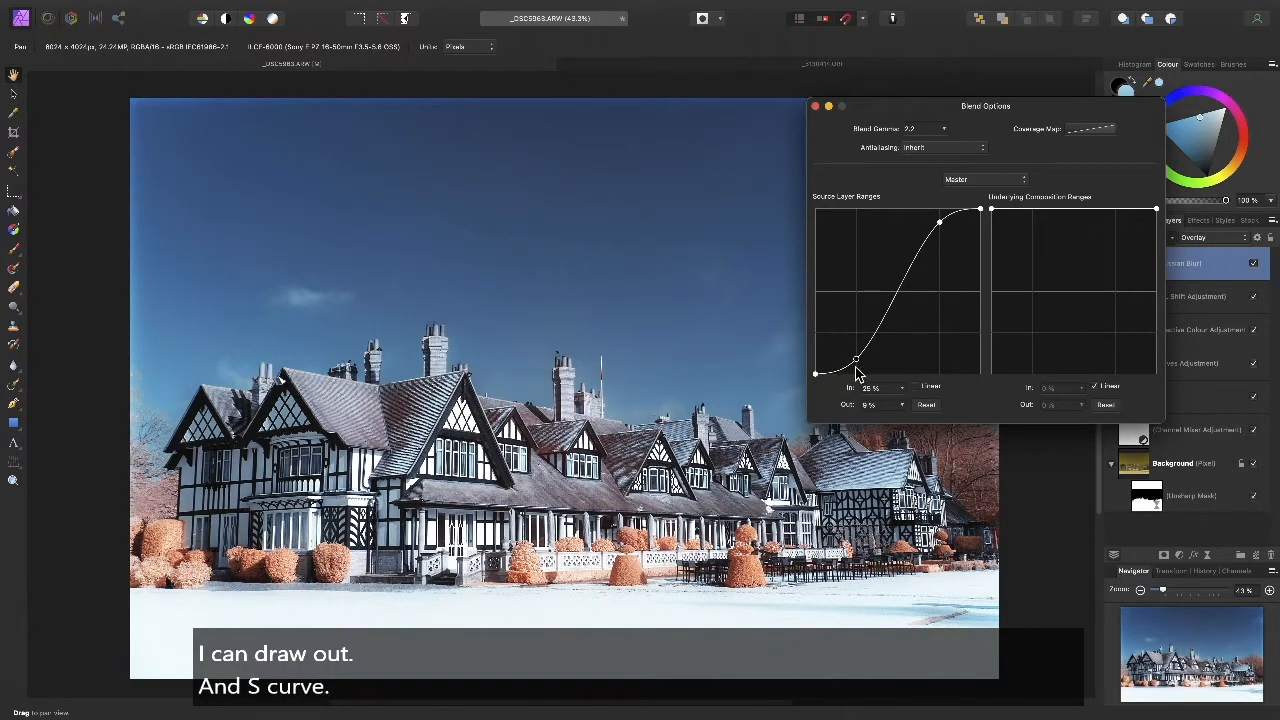
mouse_move(854, 362)
mouse_down()
mouse_move(862, 370)
mouse_move(855, 358)
mouse_up()
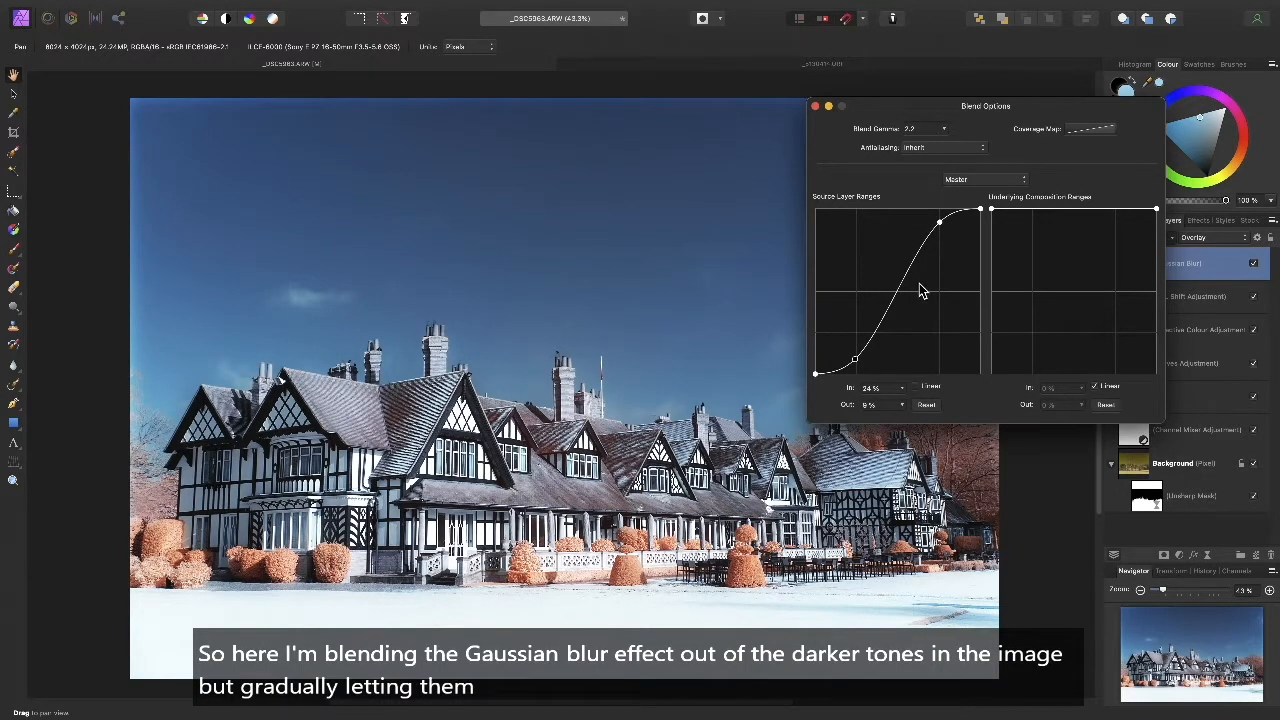
Refine the source range curve with nodes at about 39% in, 19% out and 62% in, 61% out, and close the blend options.
click(876, 341)
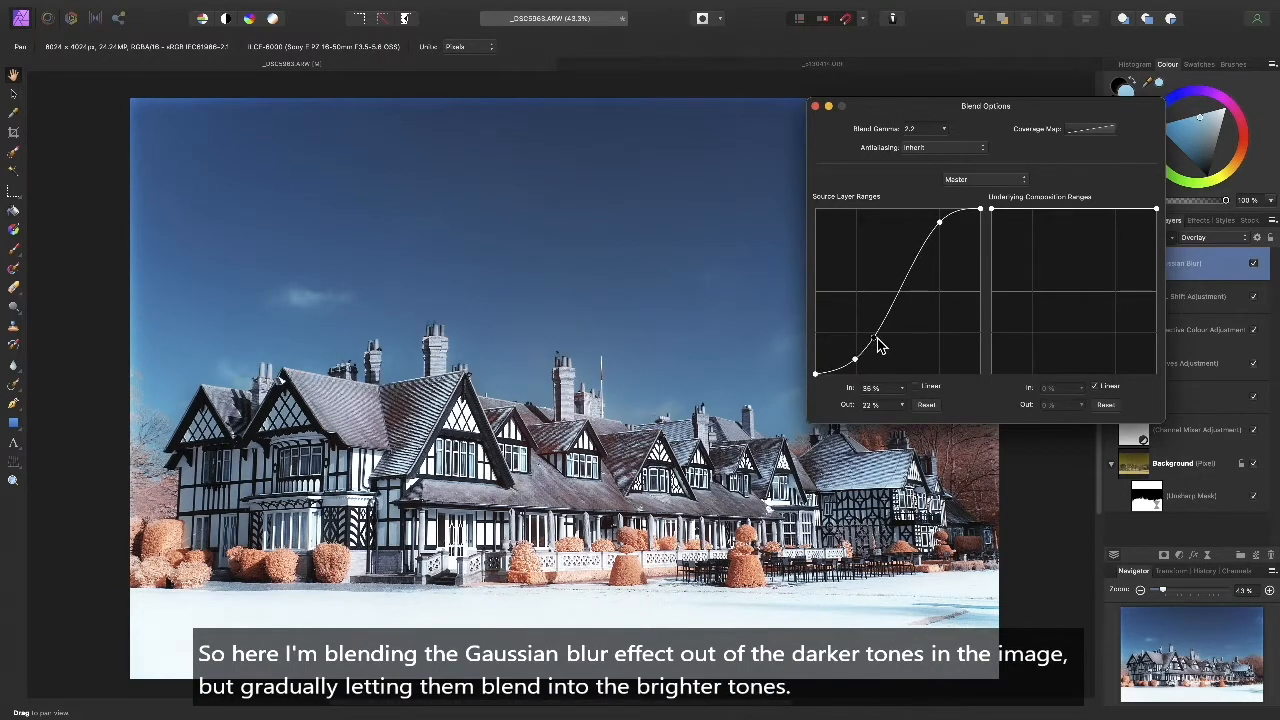
drag(876, 345, 880, 347)
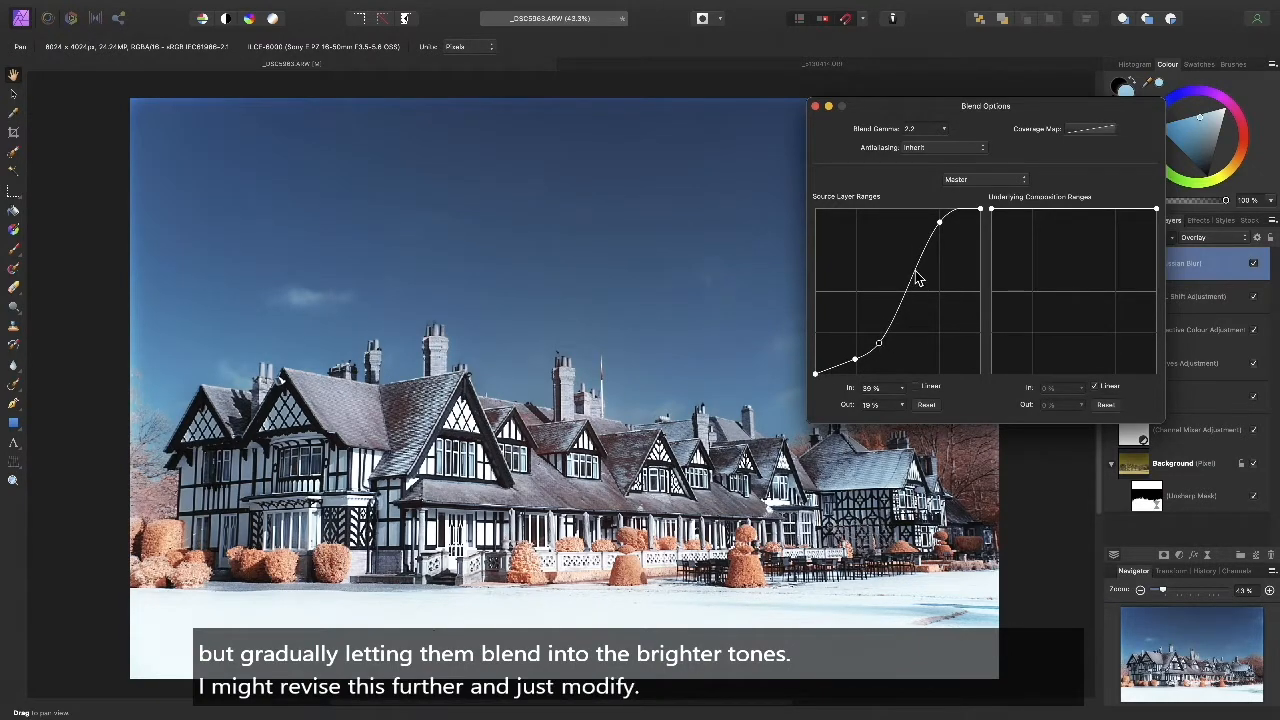
drag(917, 271, 916, 274)
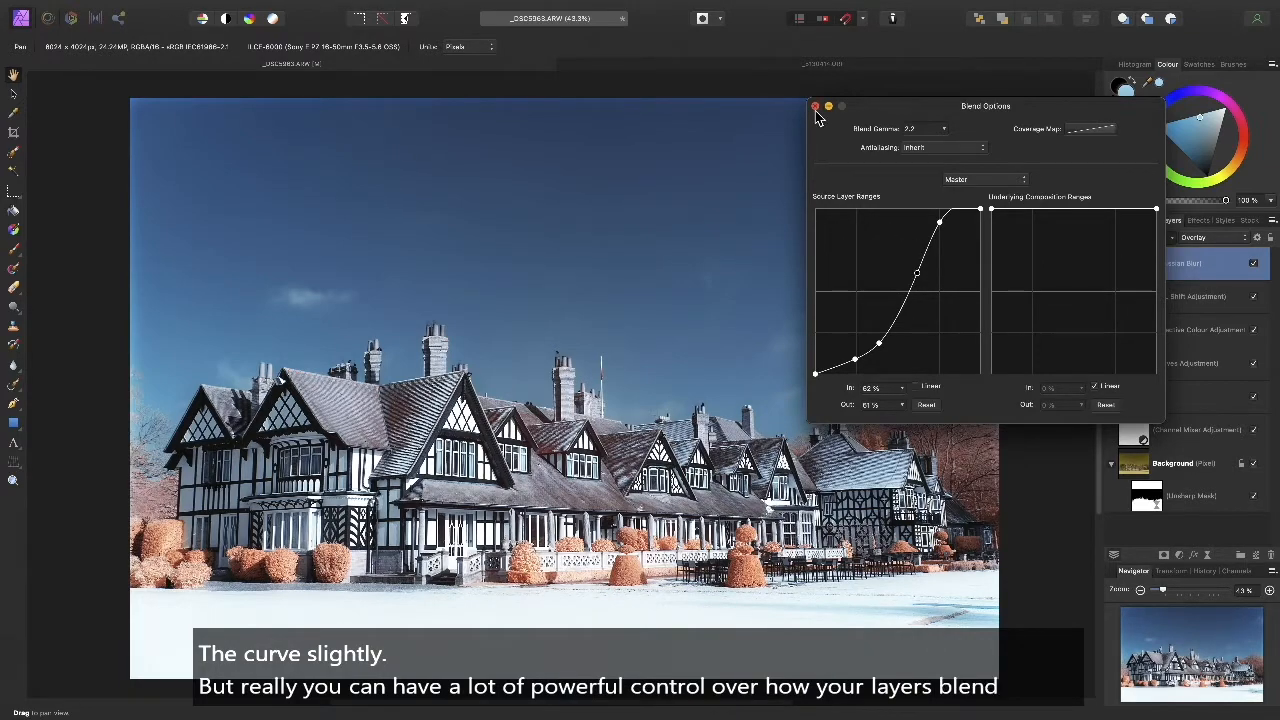
click(815, 106)
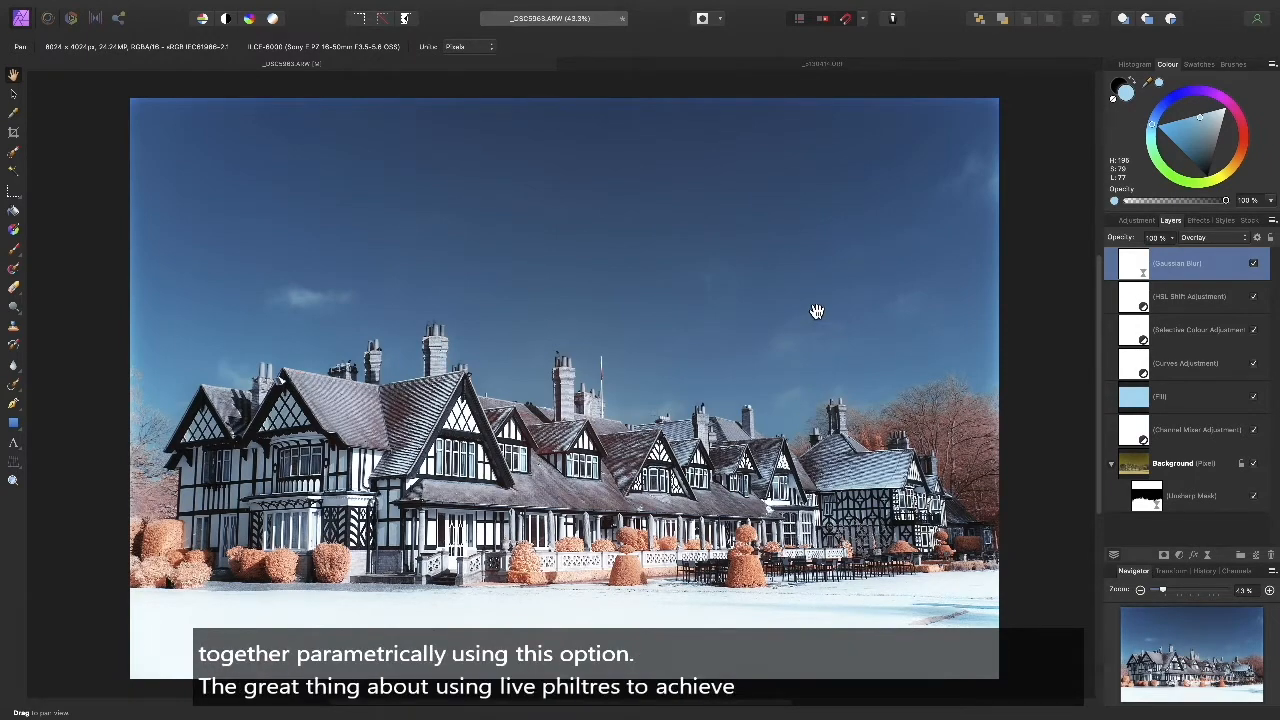
Compare the image with the Gaussian Blur layer hidden and shown, and reduce its opacity to 50% after trying 70%.
click(1254, 265)
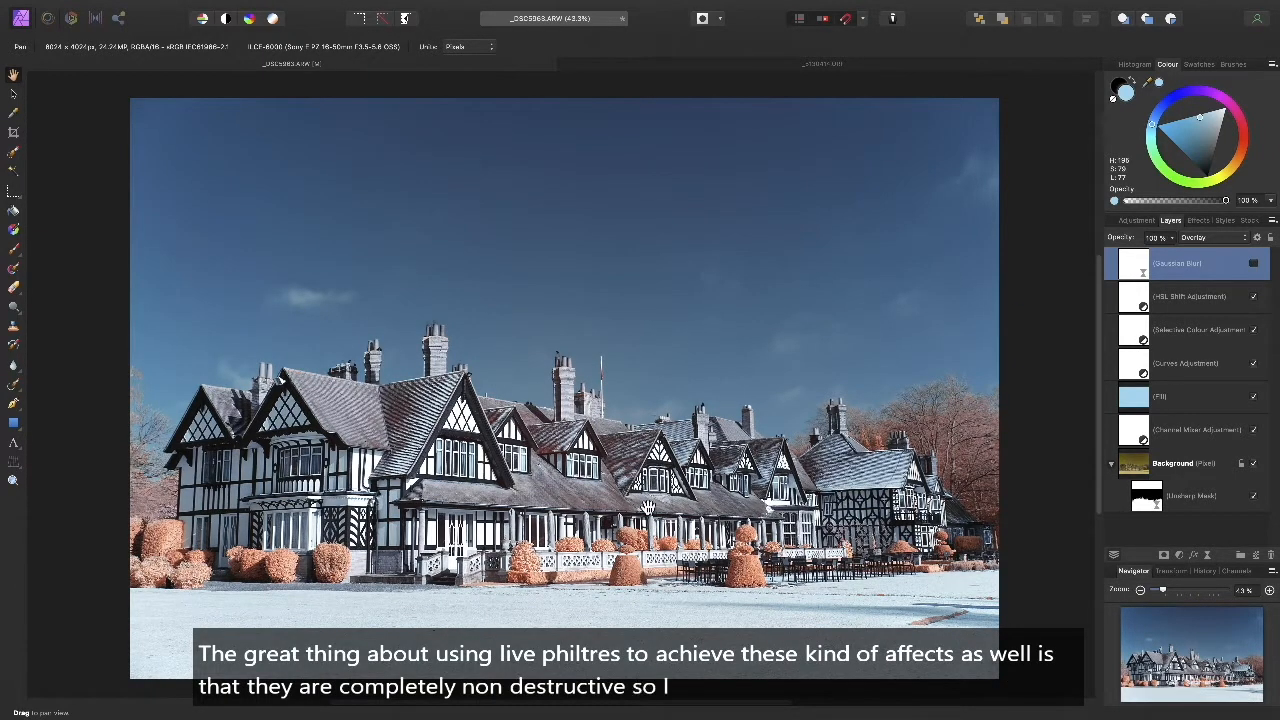
click(1253, 263)
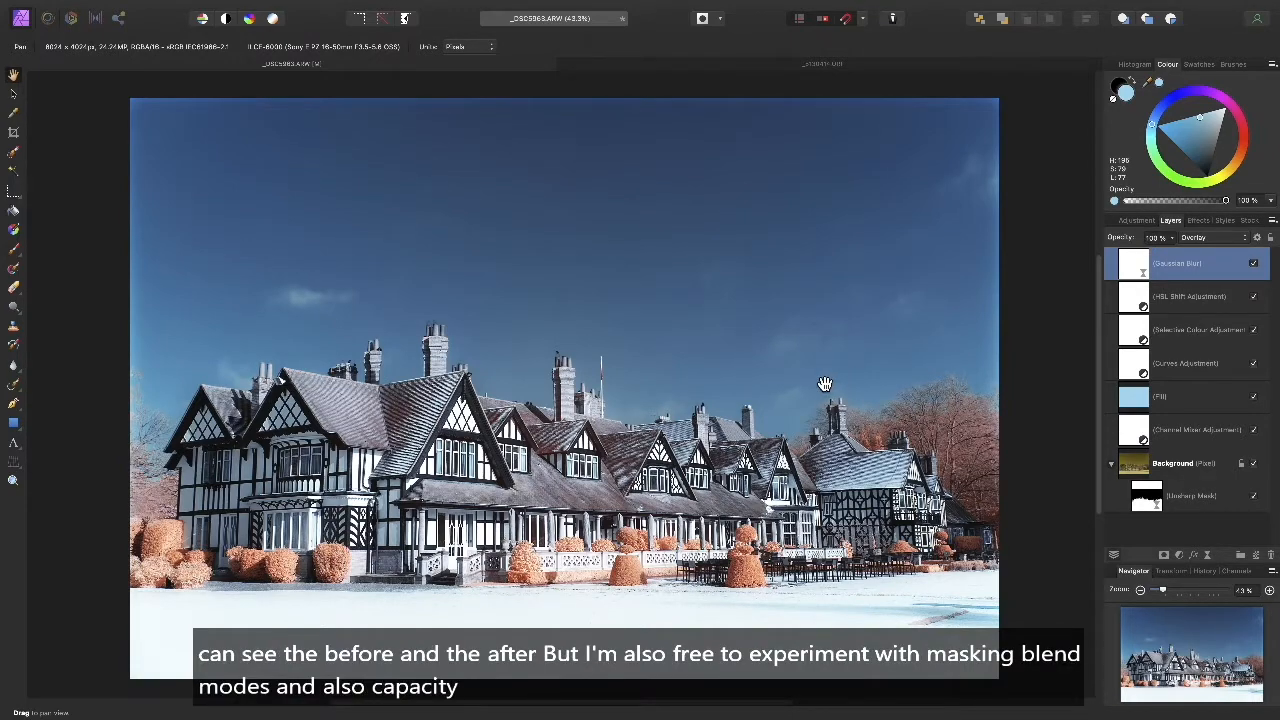
key(7)
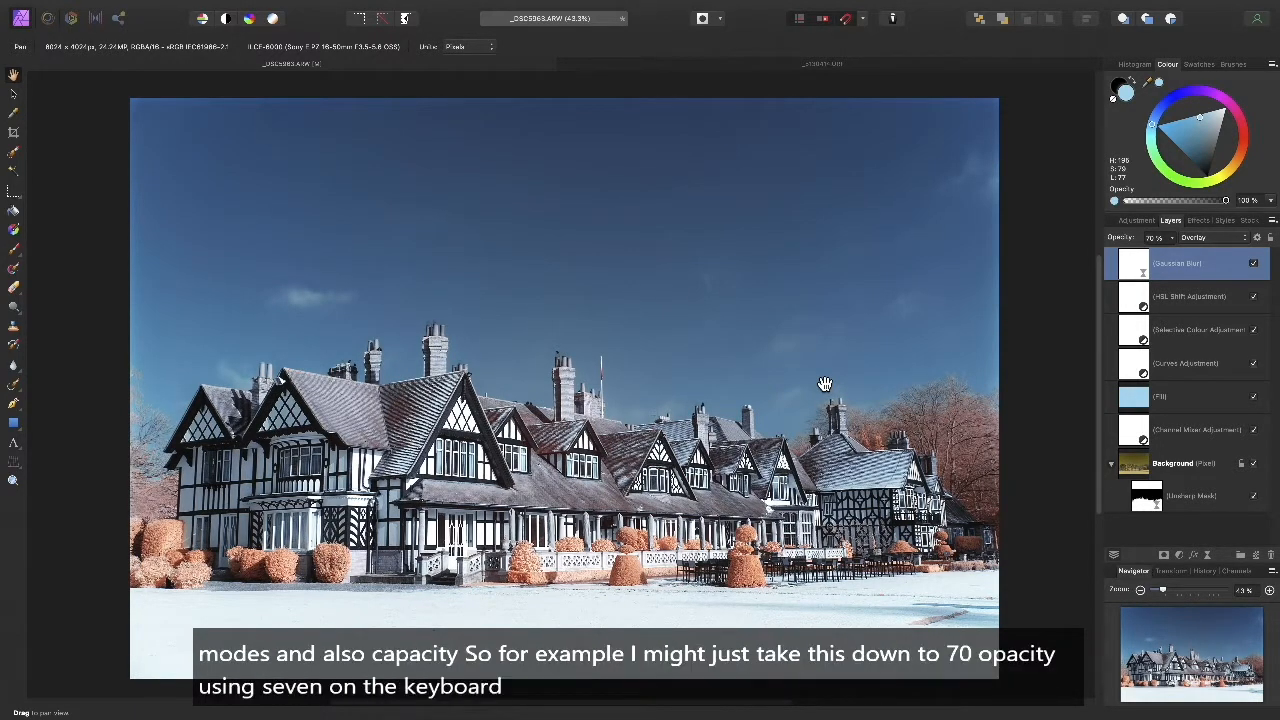
key(5)
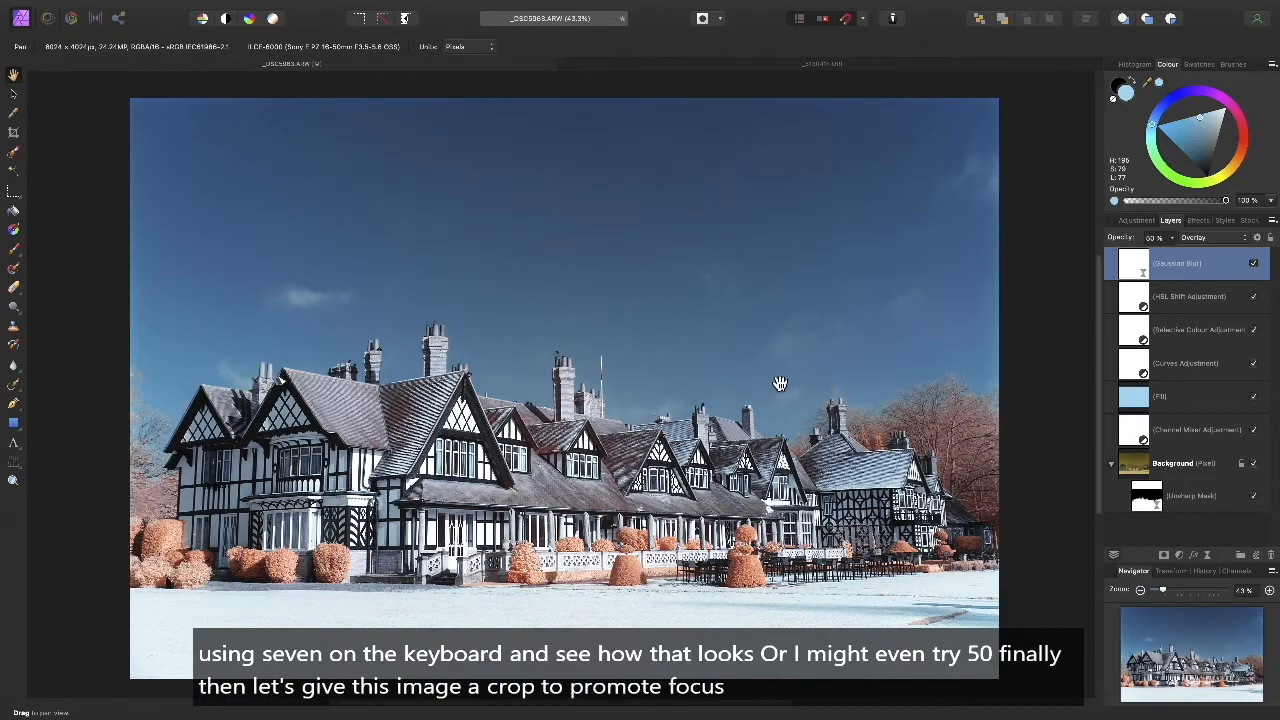
Crop away much of the upper sky and a thin strip of the lower foreground, leaving a 6024 × 3151 px image.
key(c)
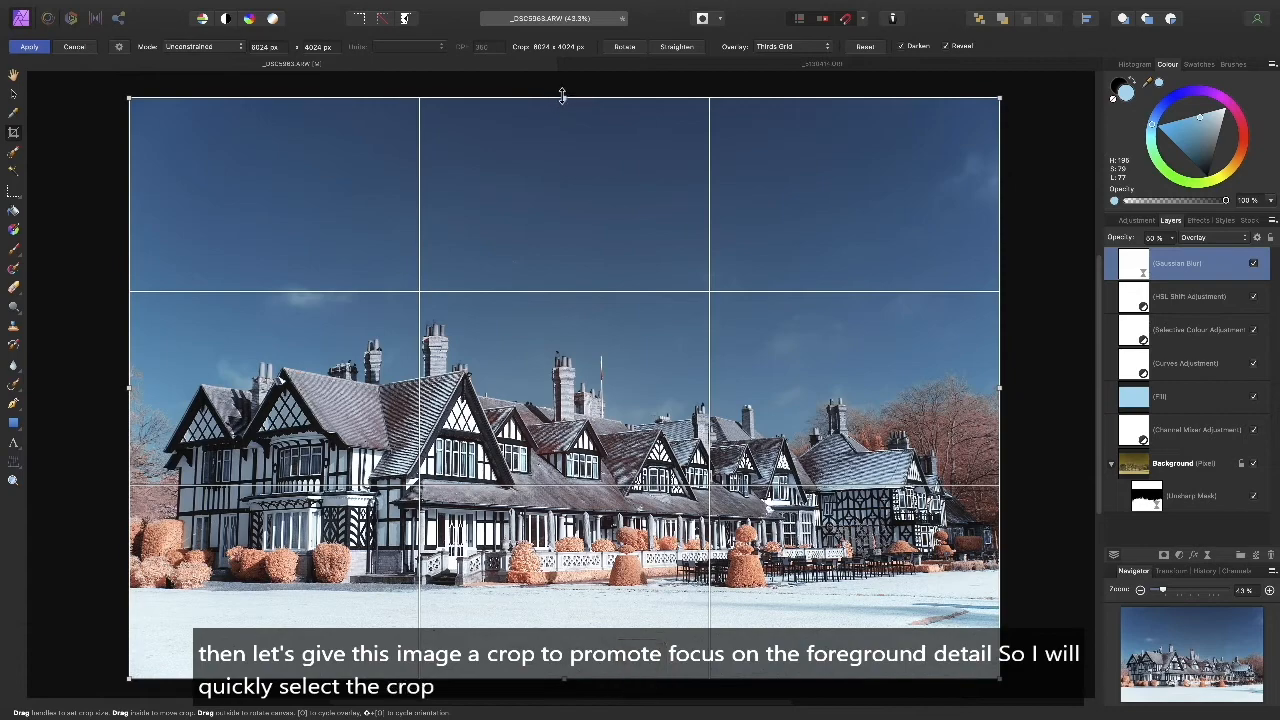
drag(564, 98, 572, 207)
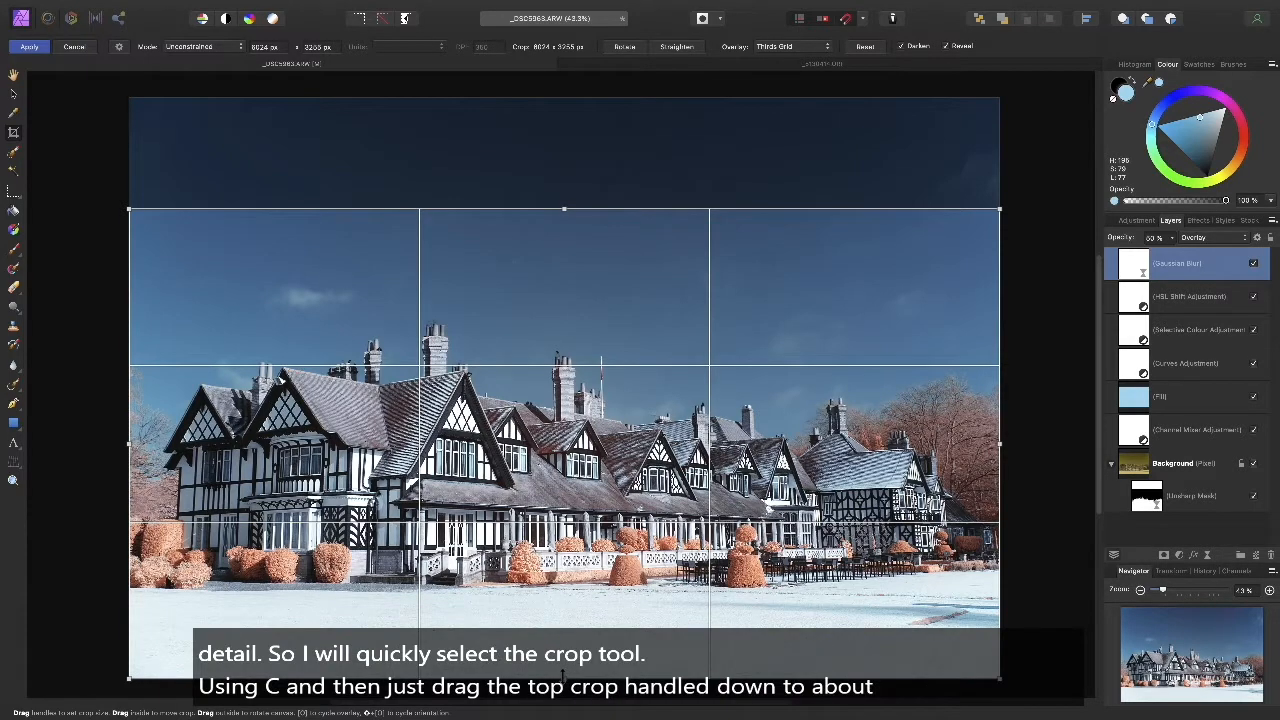
drag(562, 673, 566, 660)
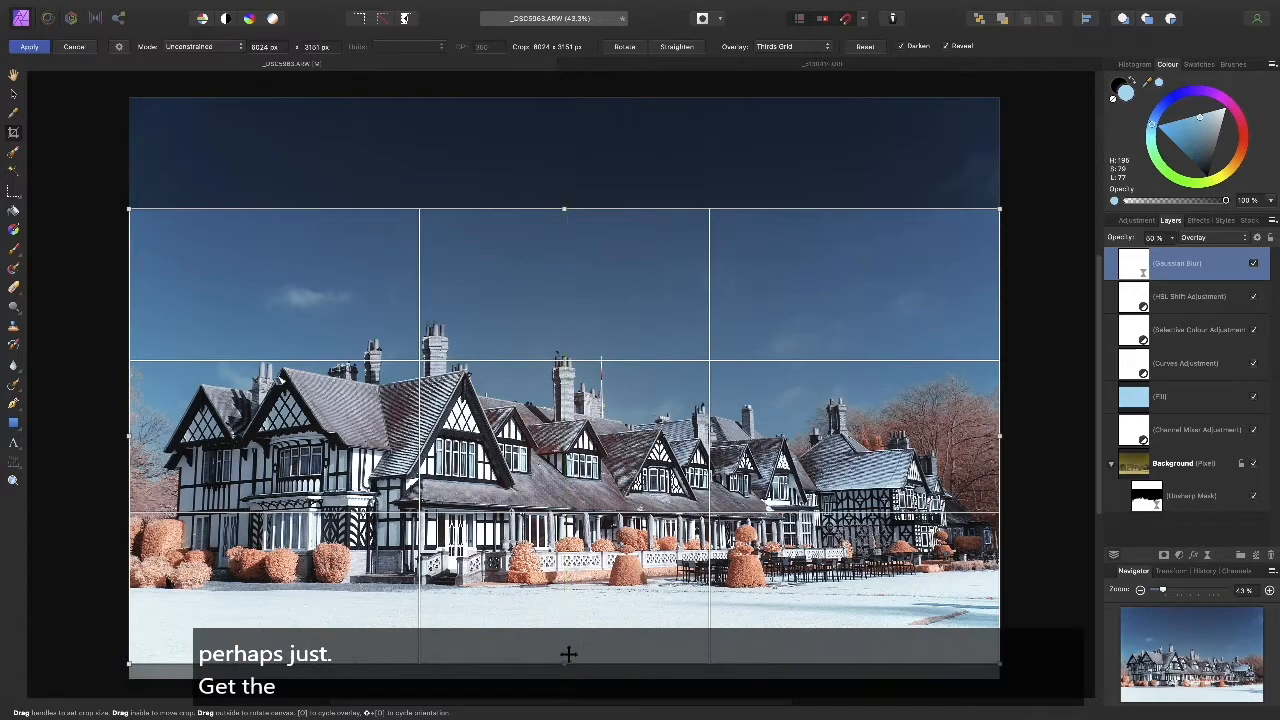
key(Return)
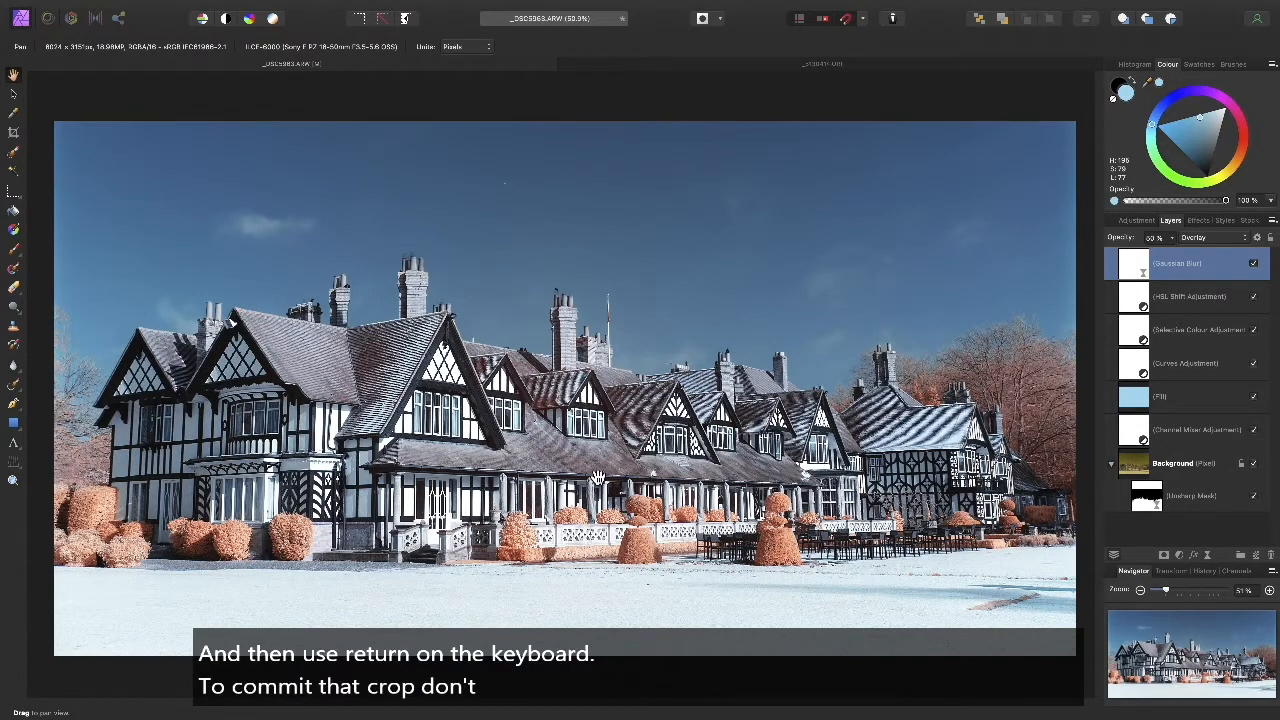
Reopen the crop with the areas outside it revealed, and extend its upper and lower edges slightly to 6024 × 3268 px.
scroll(597, 478, down, 3)
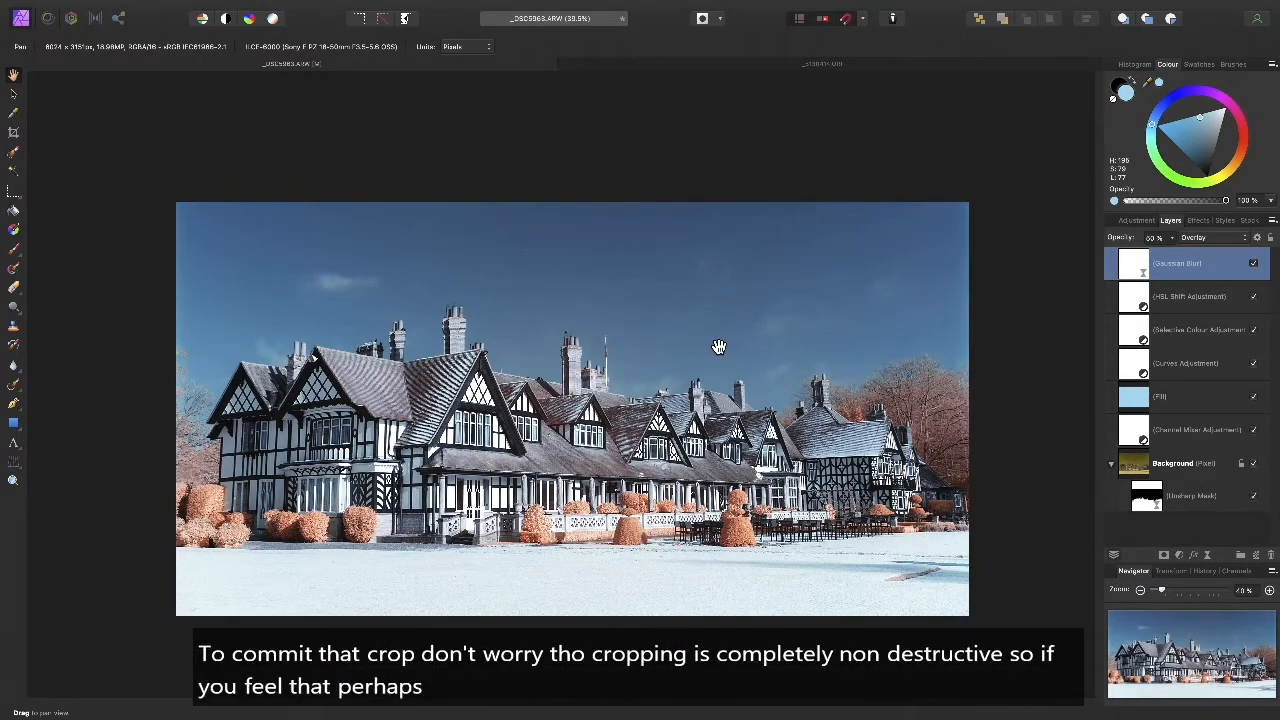
key(c)
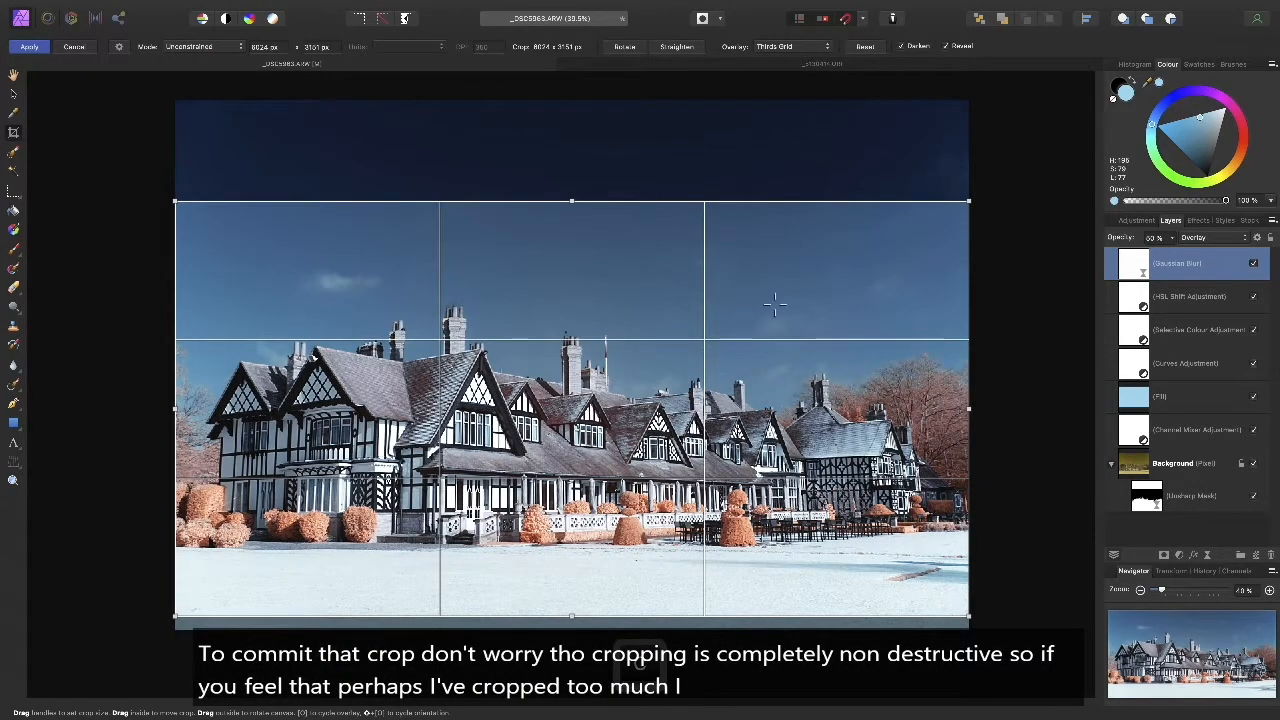
click(958, 47)
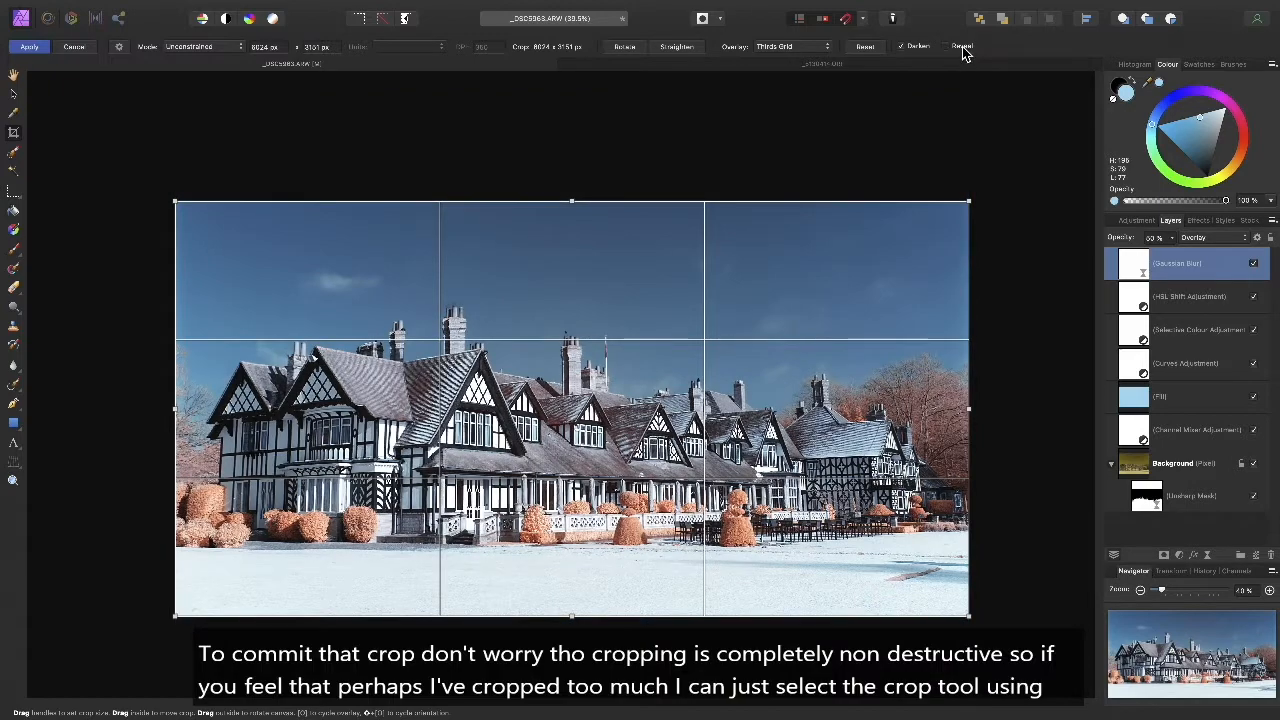
click(959, 47)
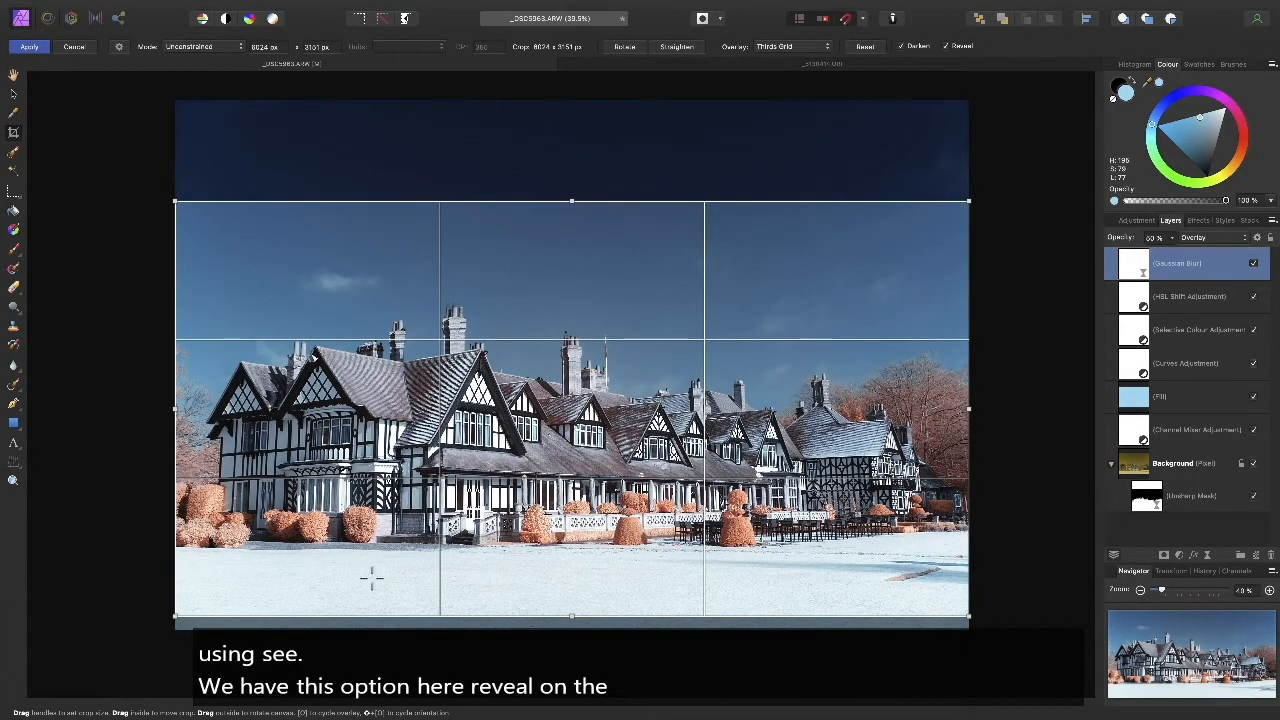
drag(567, 201, 571, 191)
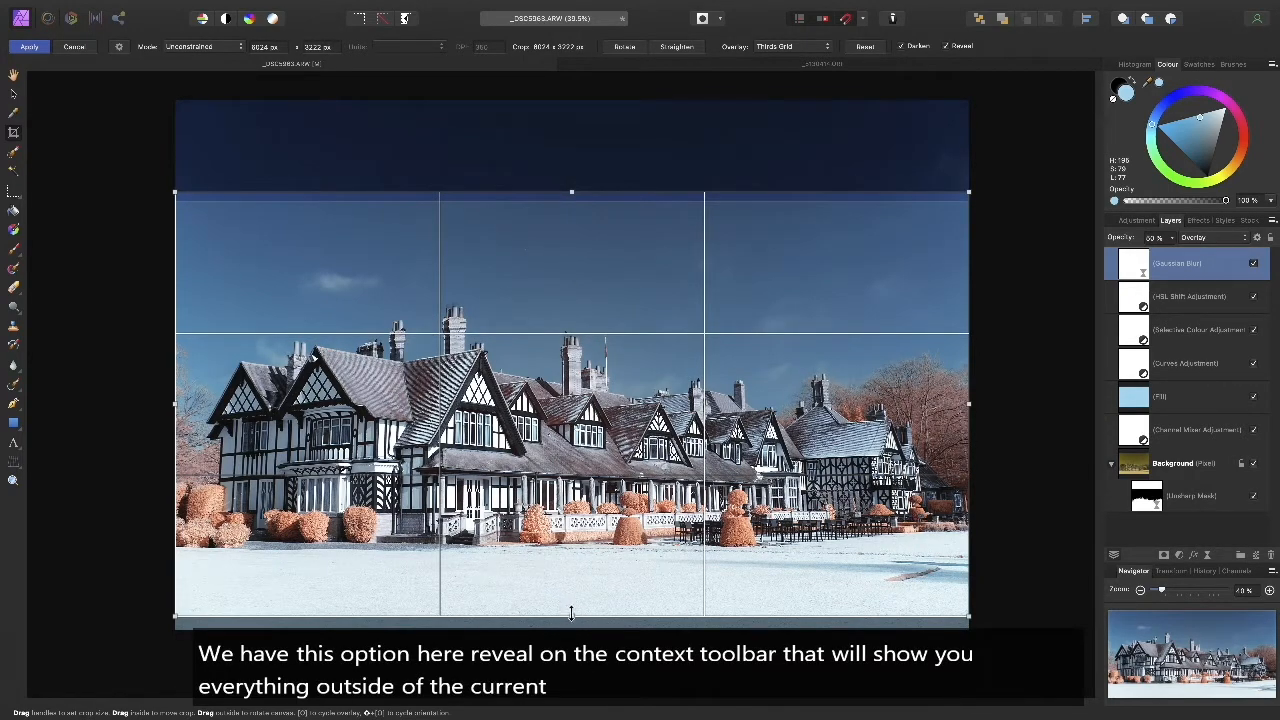
drag(571, 615, 572, 620)
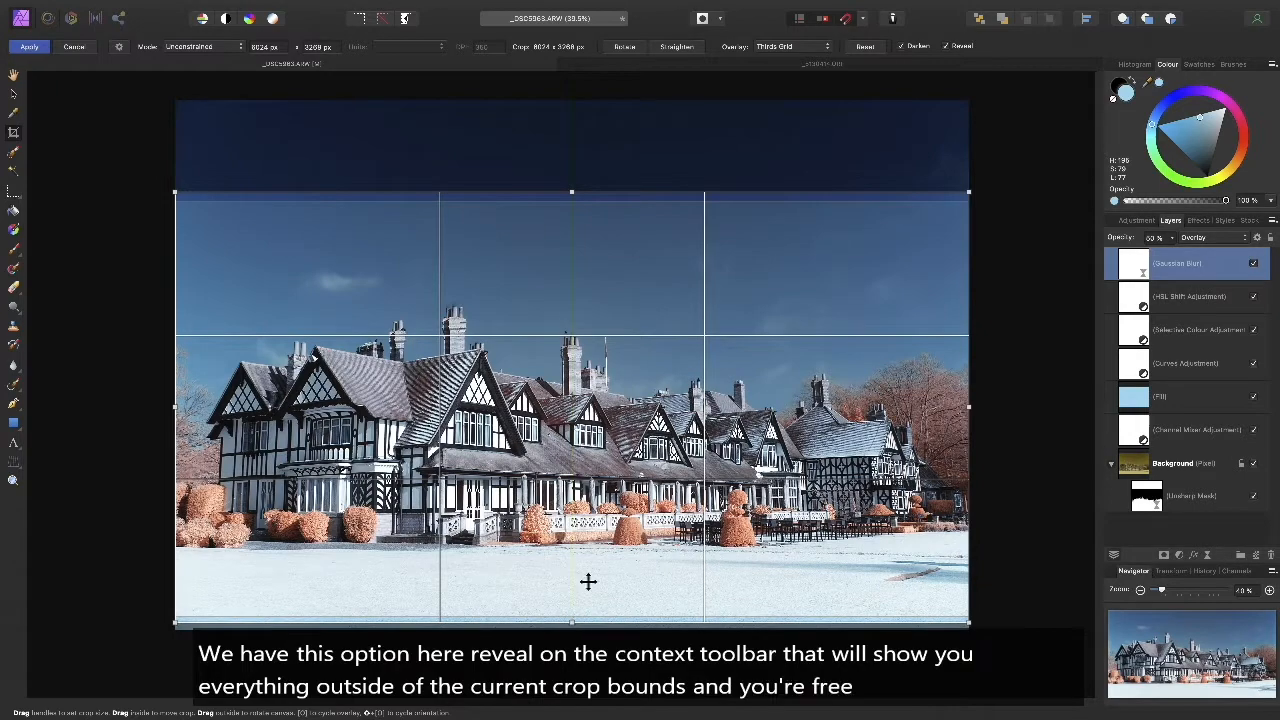
key(Return)
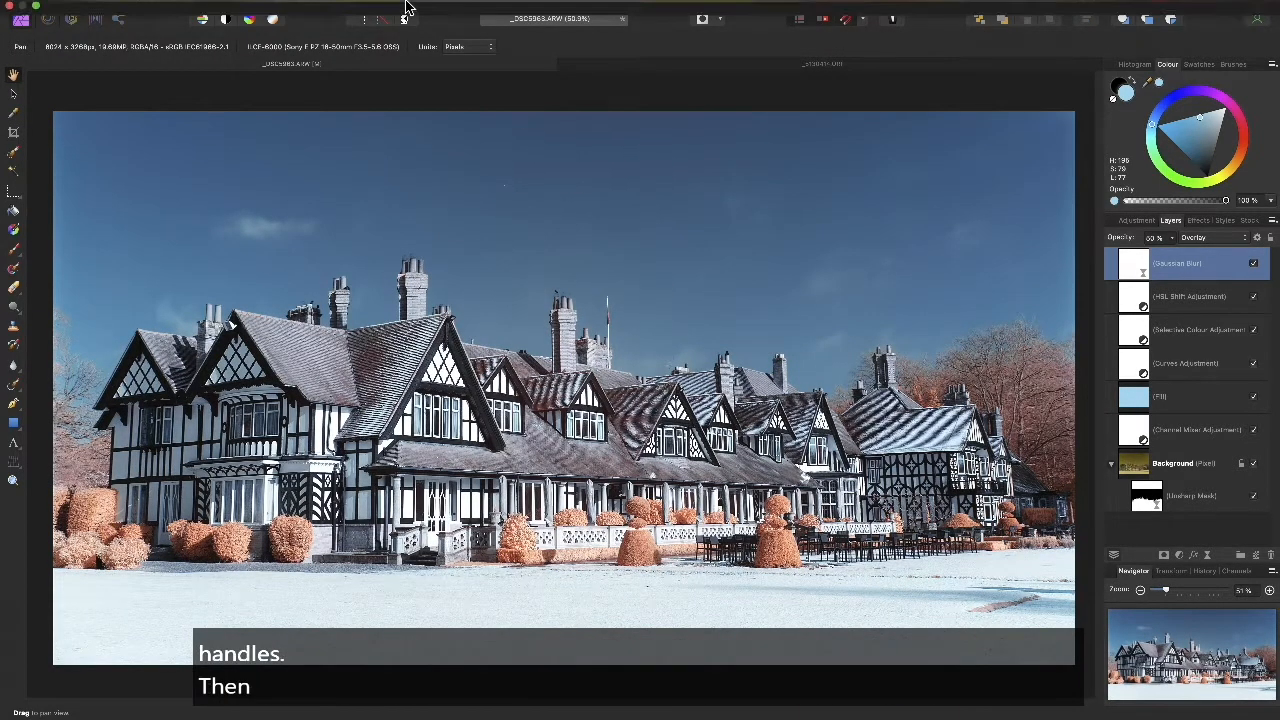
Examine the available export file formats and TIFF settings for the finished image, and leave without exporting.
click(143, 8)
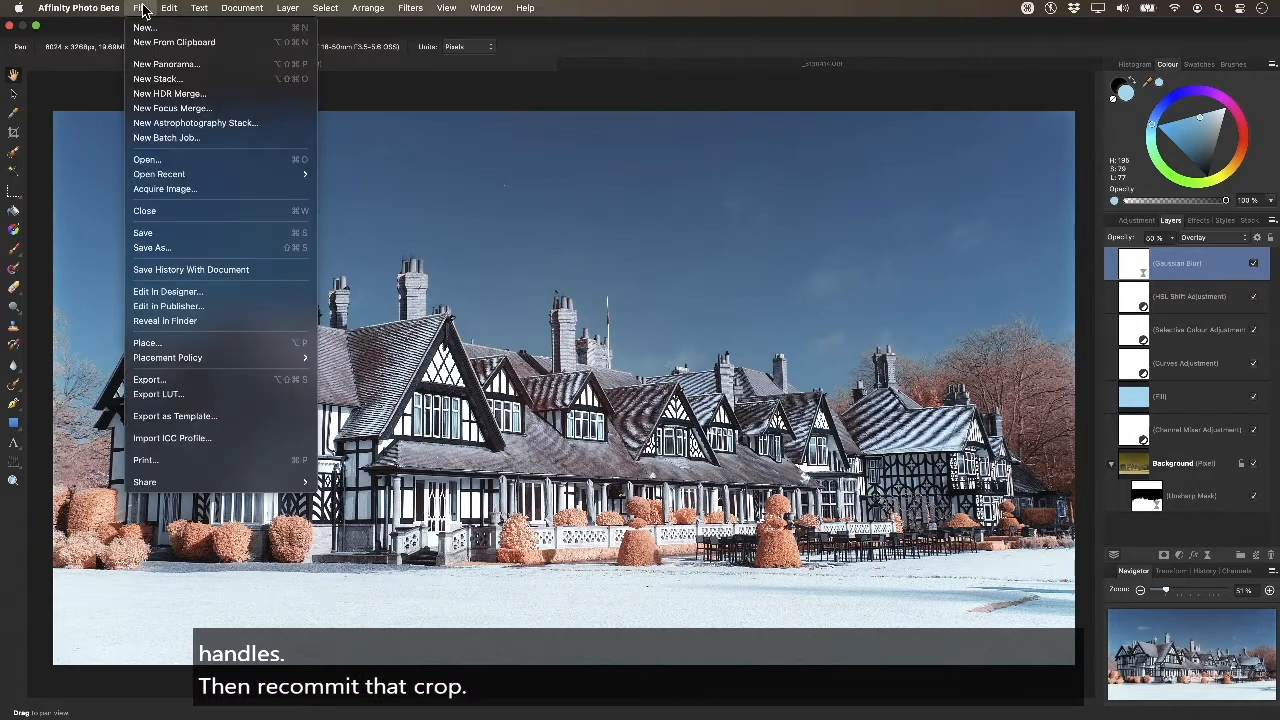
click(215, 380)
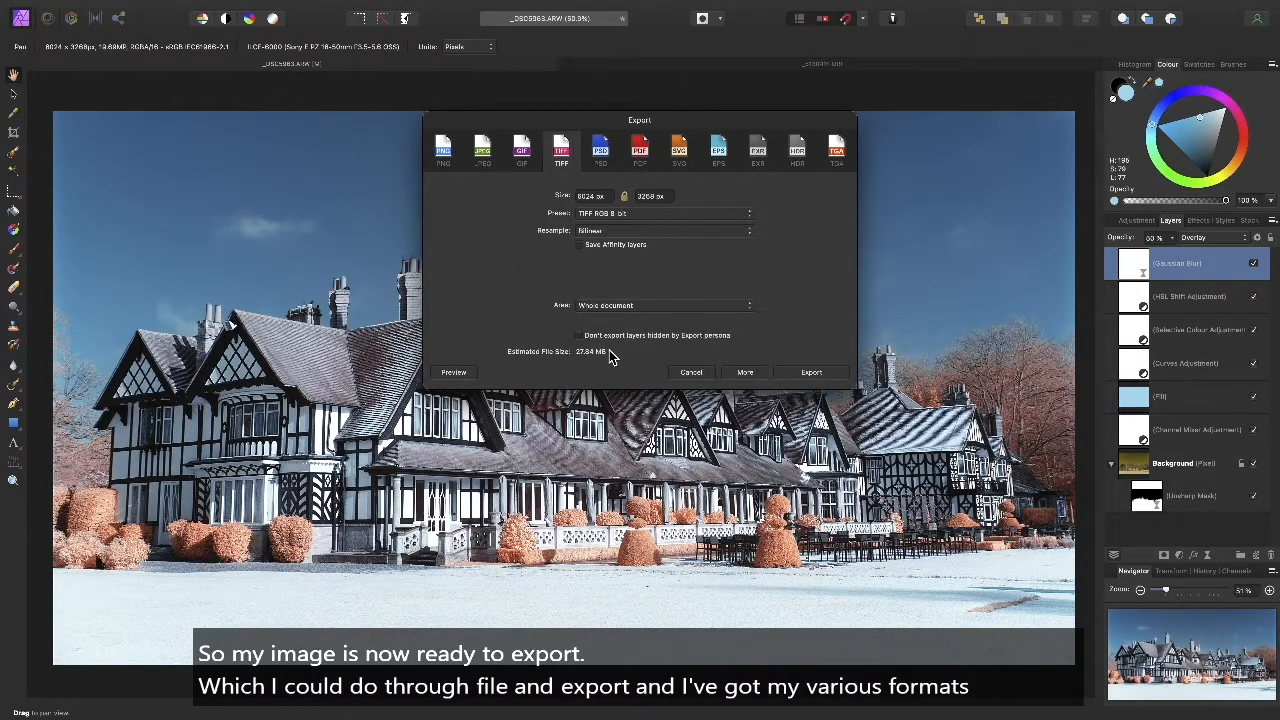
click(691, 372)
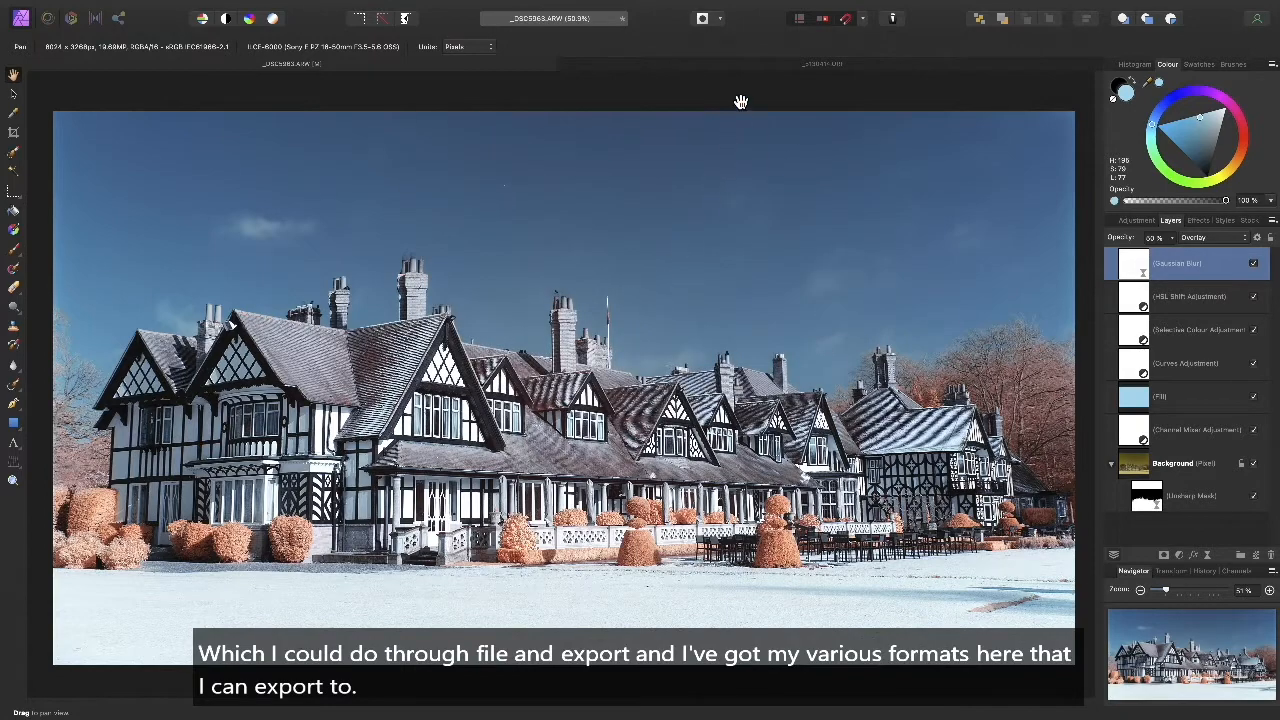
Switch to the second infrared RAW photo and set its white balance by sampling the sunlit hedge foliage.
click(760, 70)
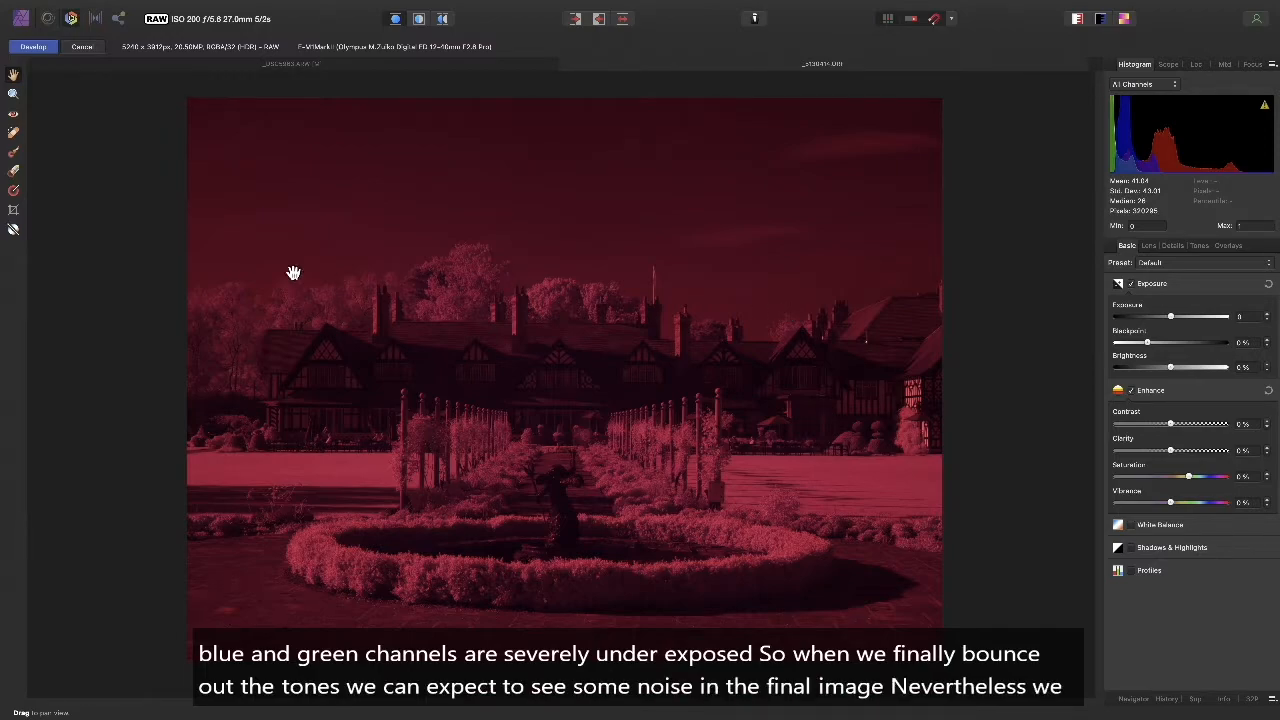
click(15, 232)
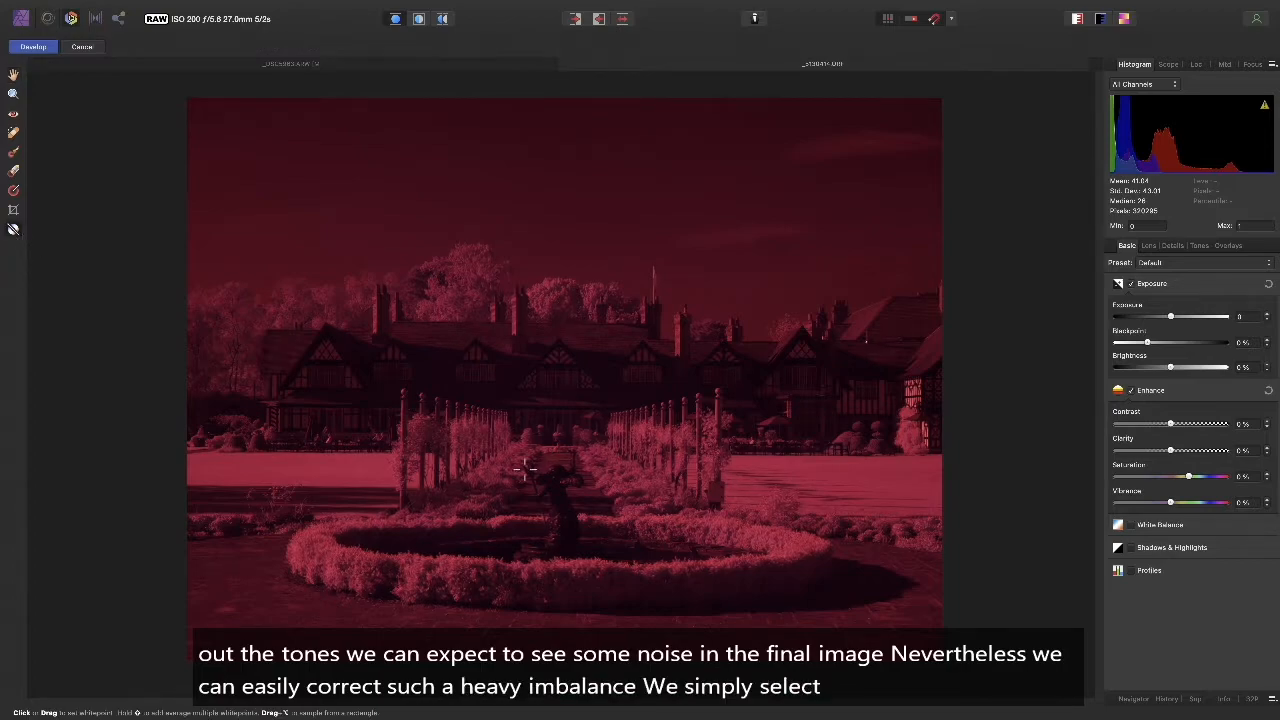
scroll(727, 543, up, 10)
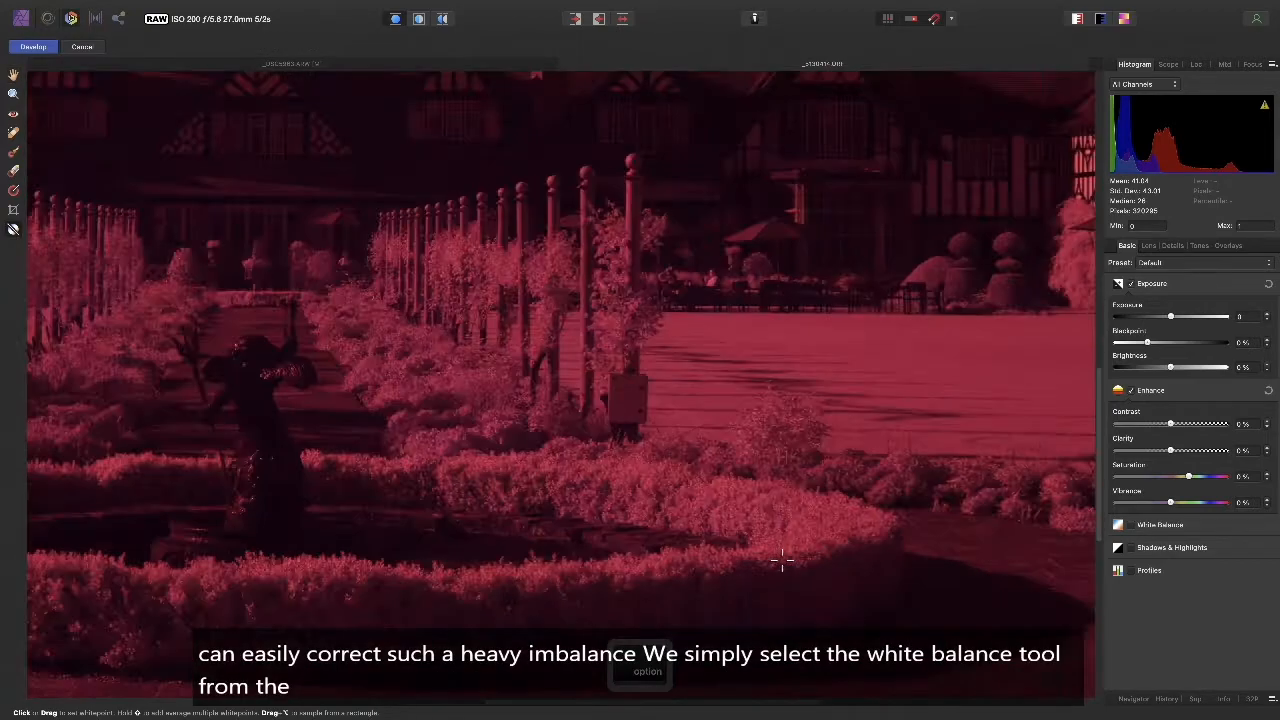
scroll(782, 560, right, 1)
scroll(782, 560, down, 1)
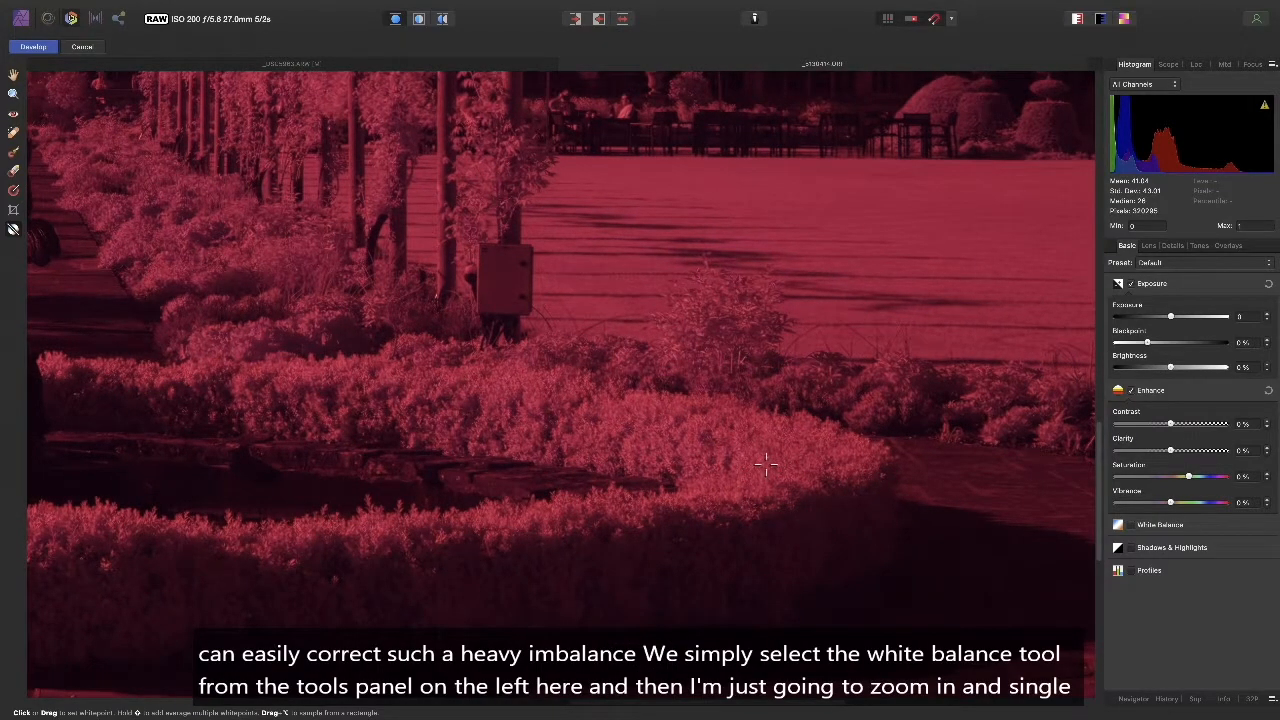
click(766, 462)
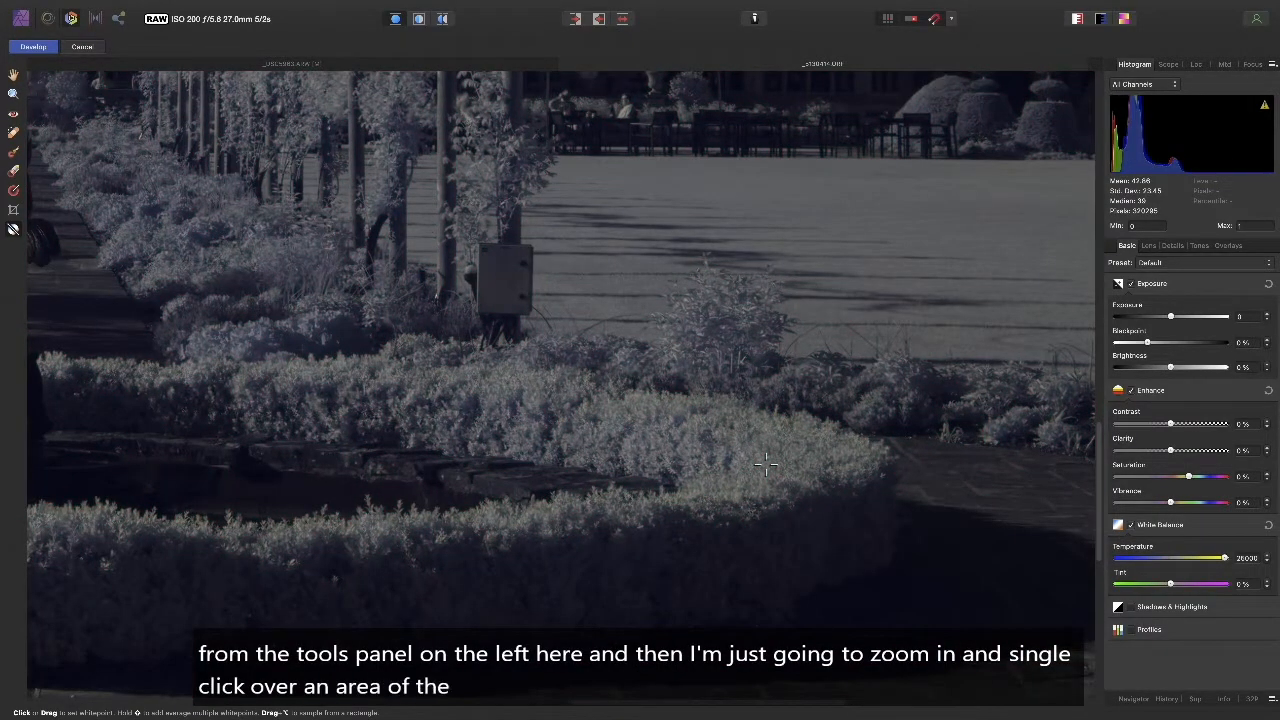
key(super+0)
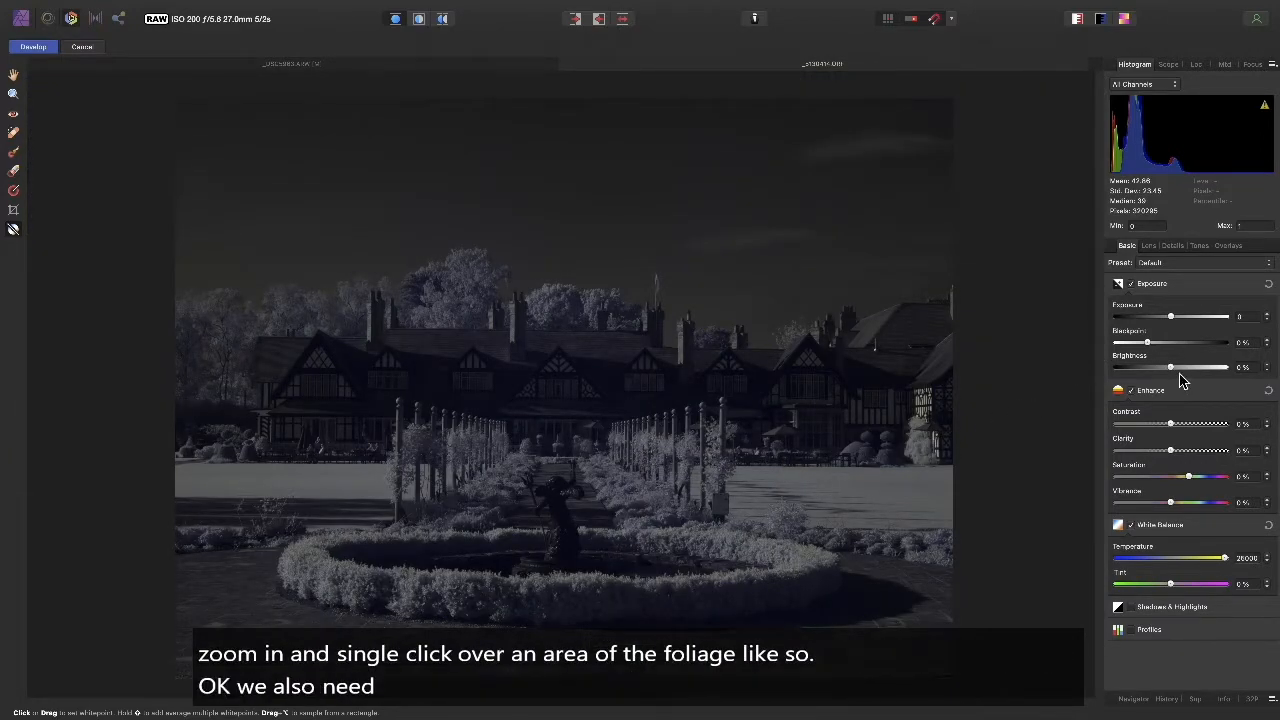
Raise the brightness to 25% and the exposure to about 1.28, and develop the RAW image.
drag(1171, 367, 1225, 368)
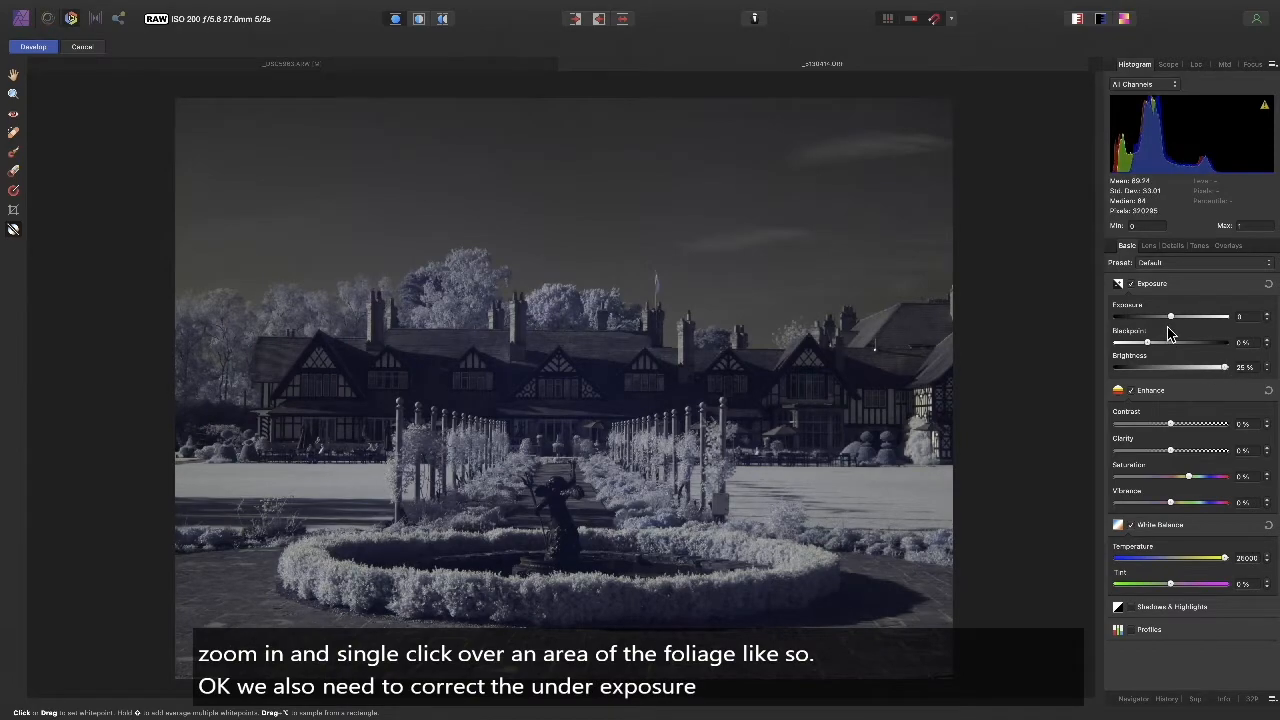
drag(1171, 317, 1187, 322)
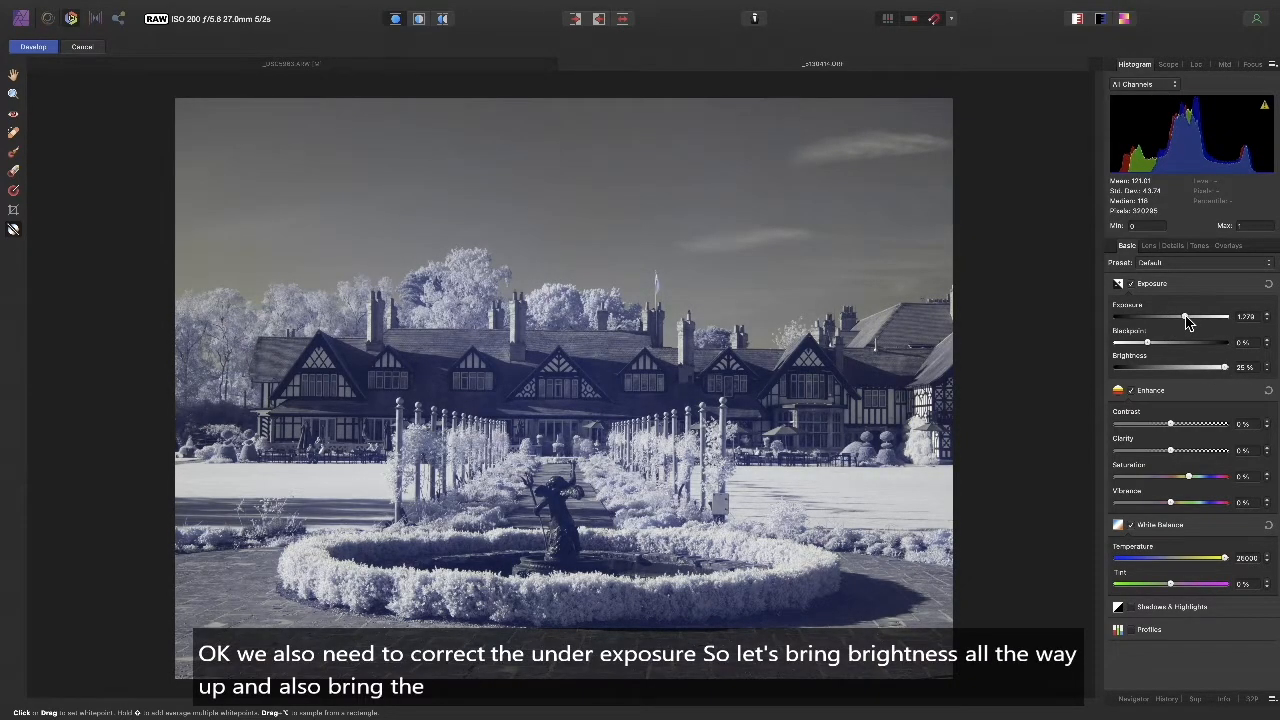
click(42, 46)
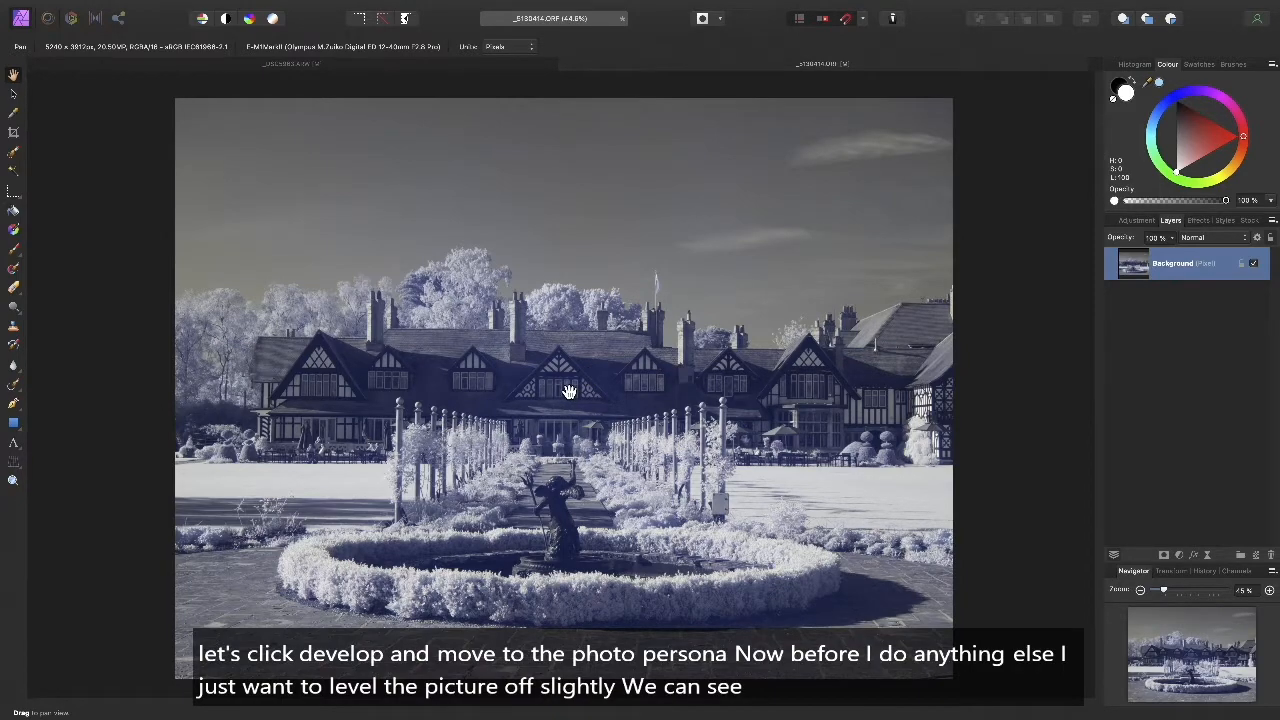
Straighten the photo along the building's roof ridge and crop off the exposed edges, leaving a 5200 × 3808 px image.
key(c)
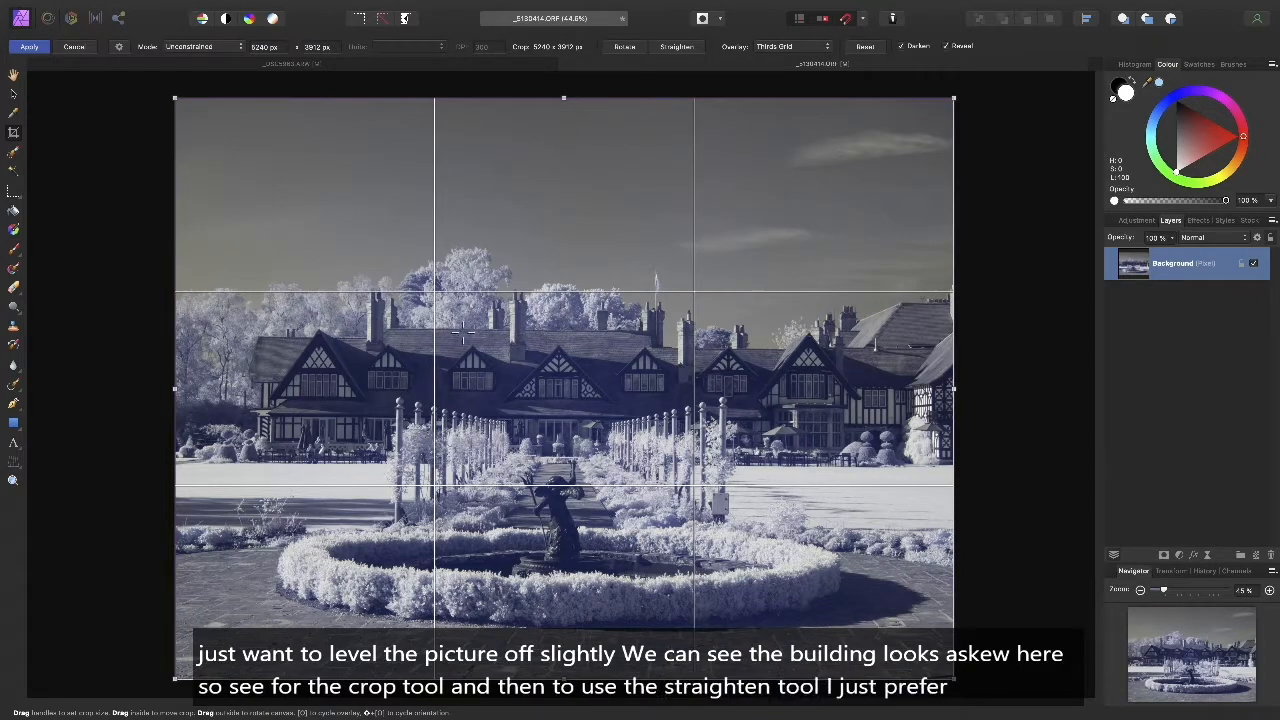
key(super)
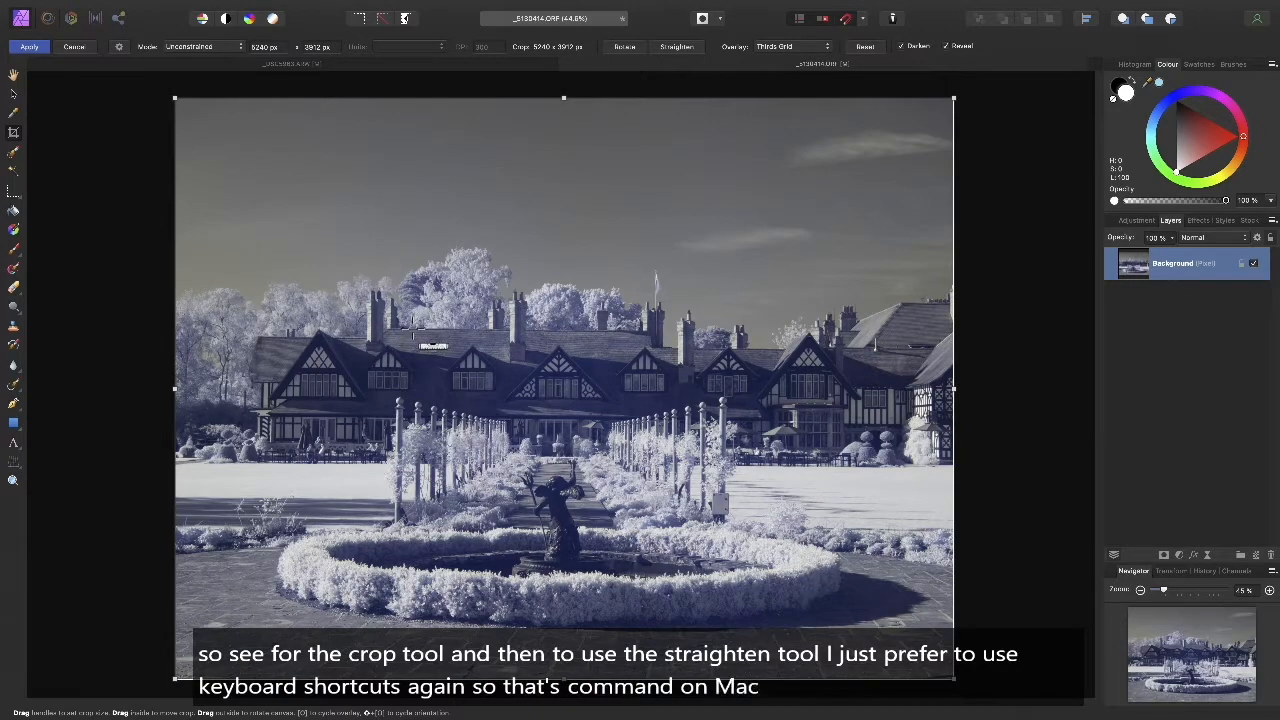
drag(413, 328, 621, 330)
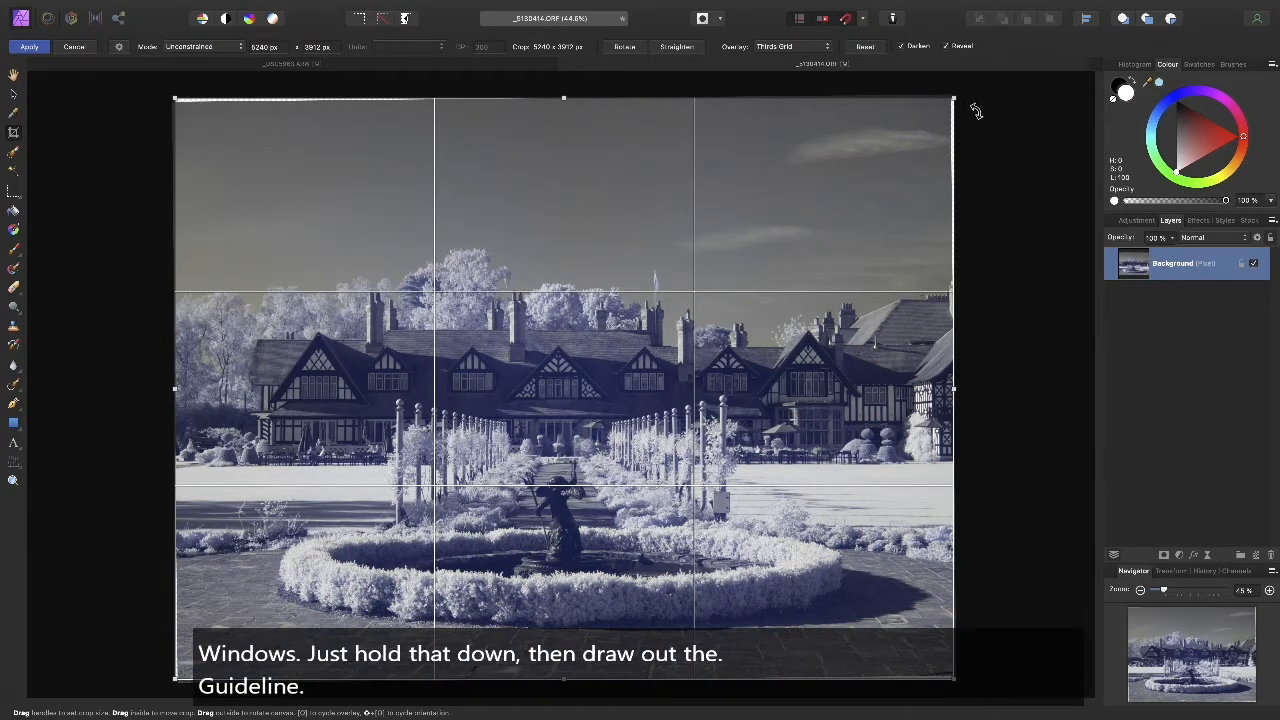
drag(952, 97, 947, 104)
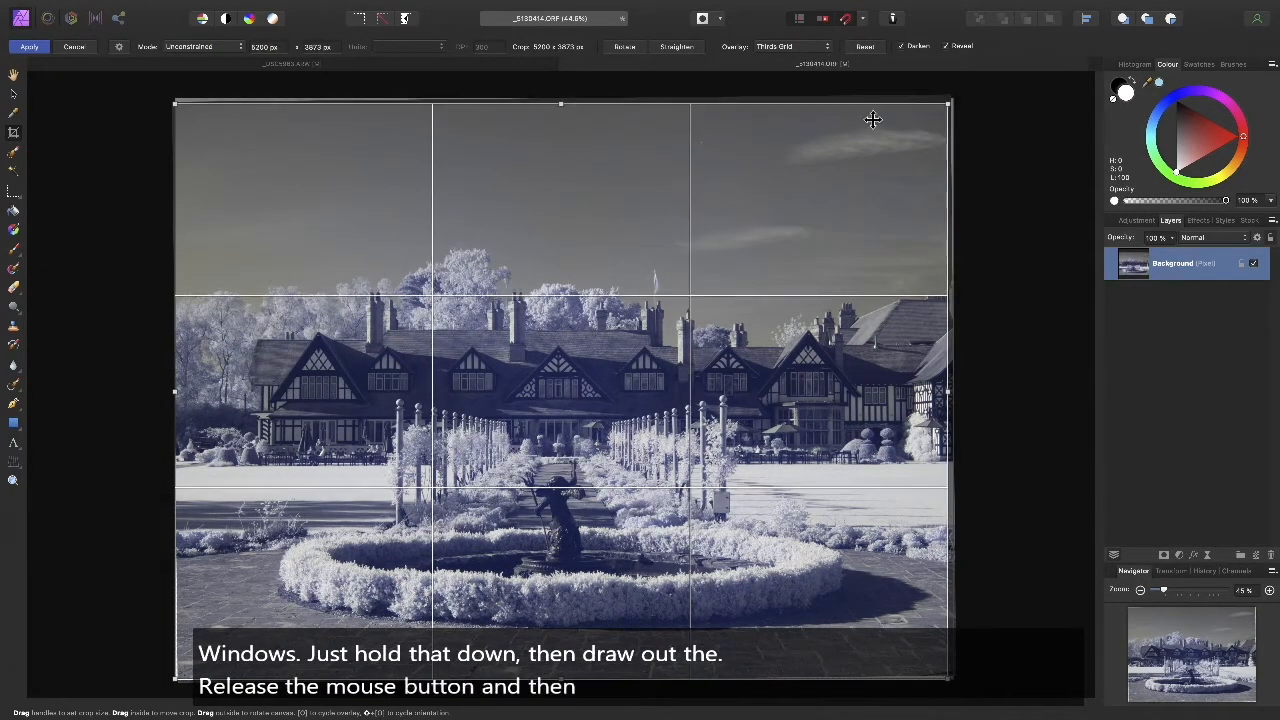
drag(172, 103, 174, 106)
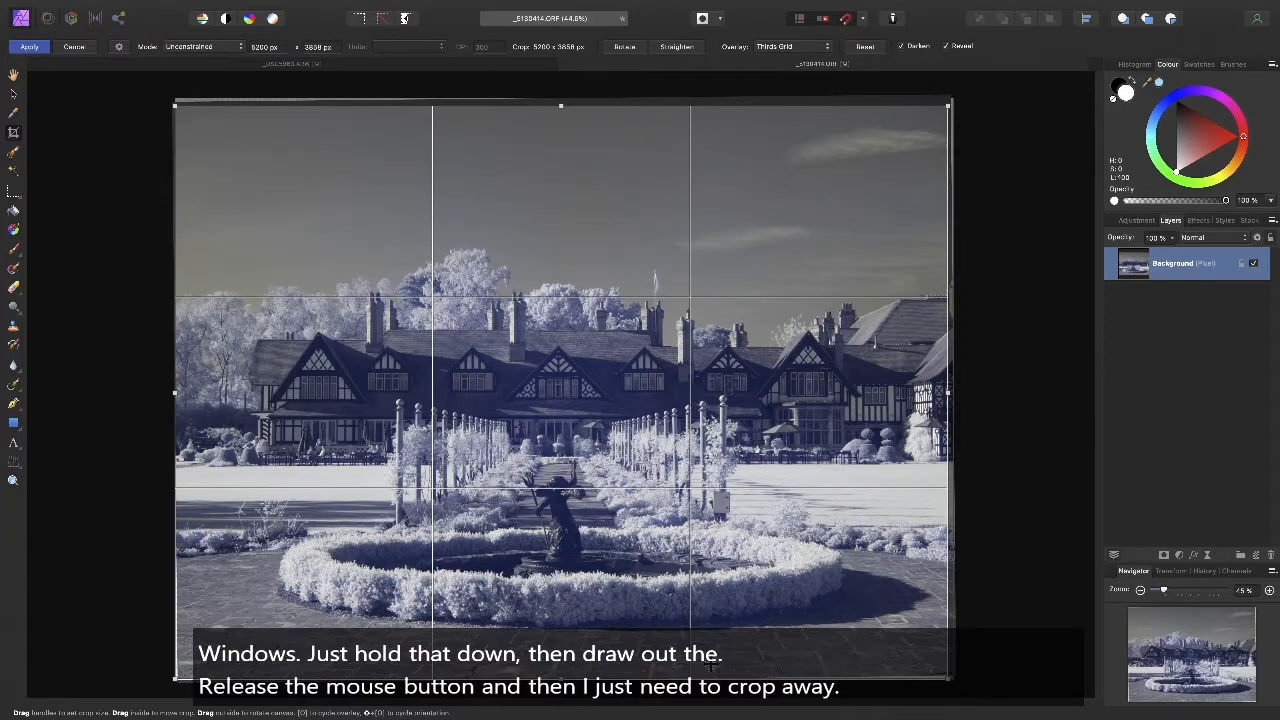
drag(561, 678, 561, 673)
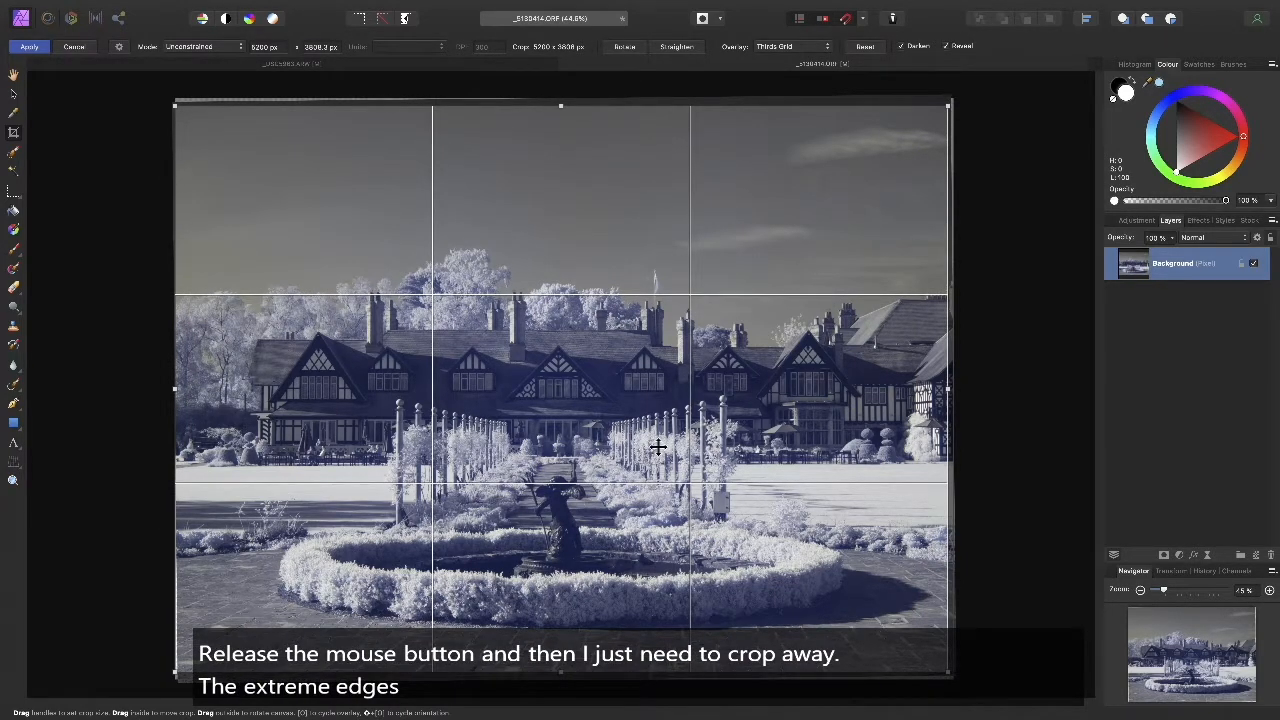
key(Return)
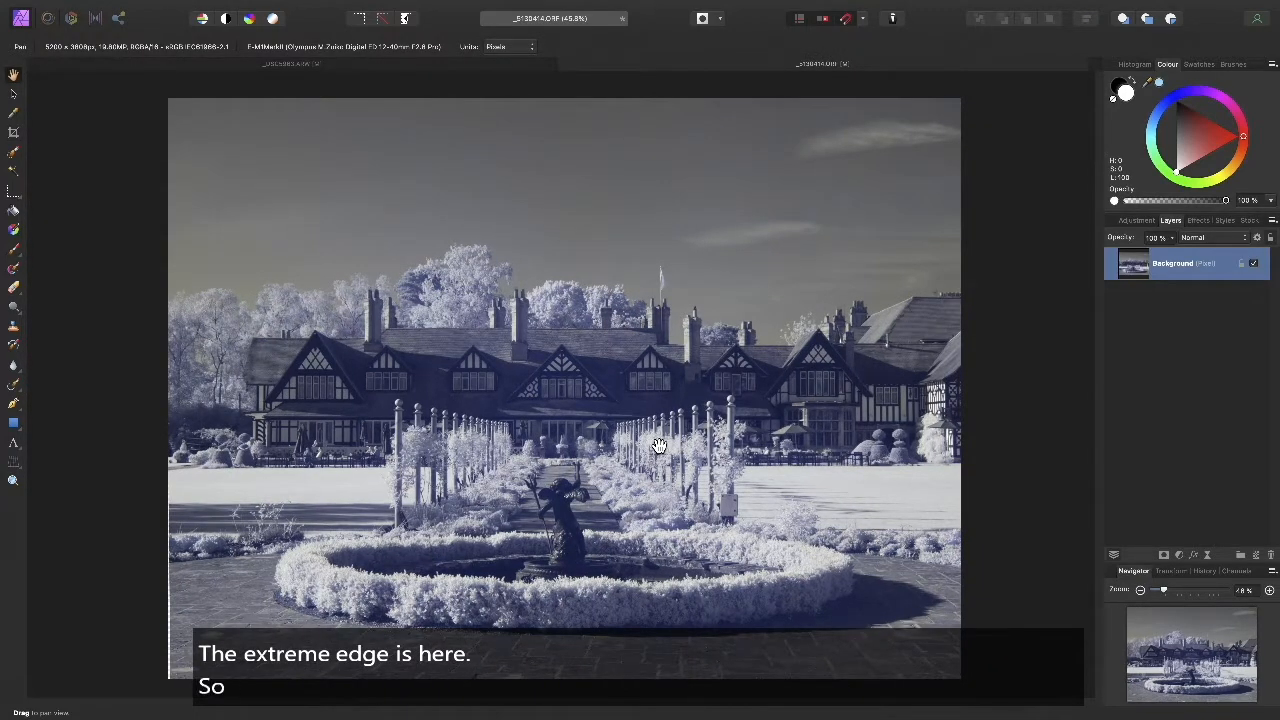
Crop away the remaining blank strip along the image's left edge, leaving a 5166 × 3808 px image.
key(c)
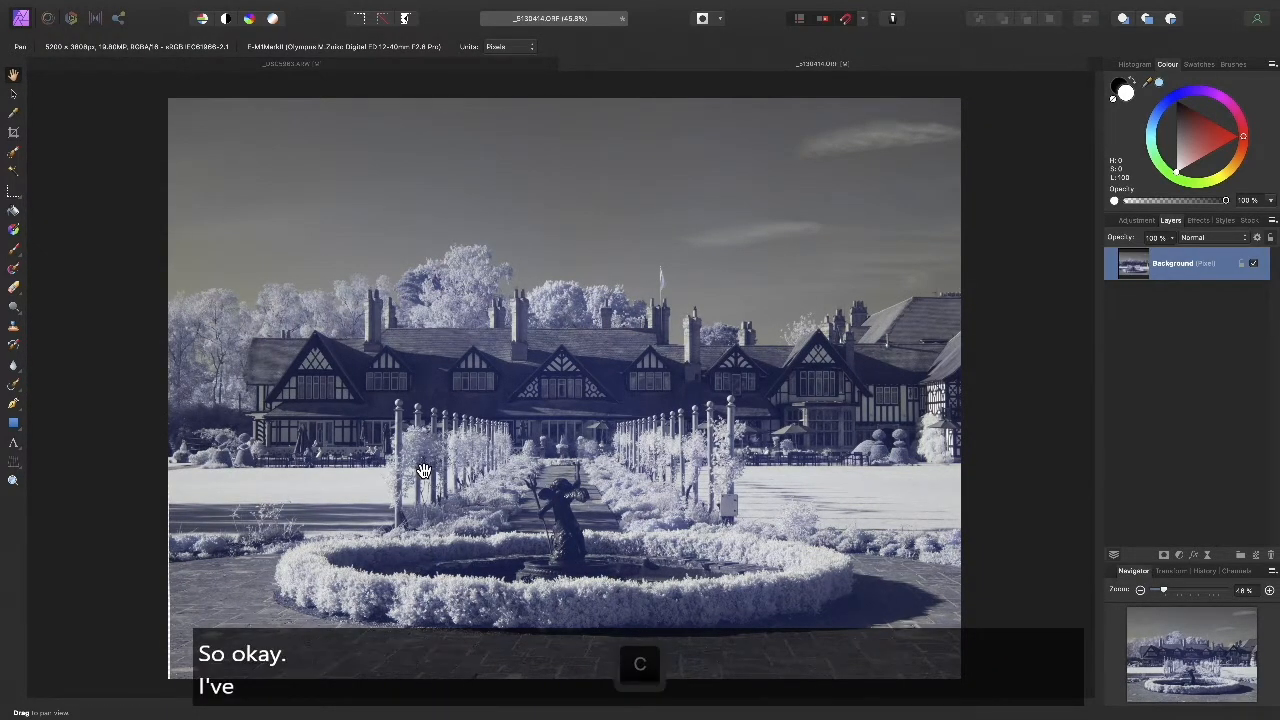
drag(166, 389, 174, 390)
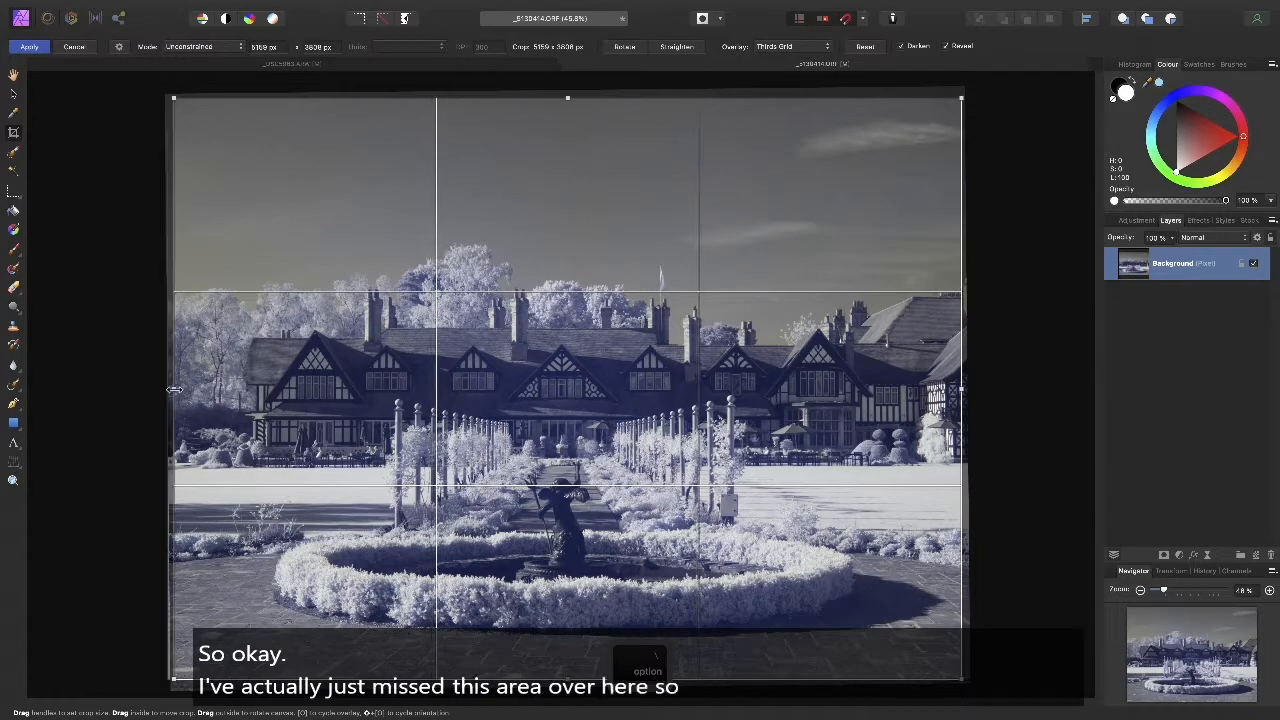
key(Return)
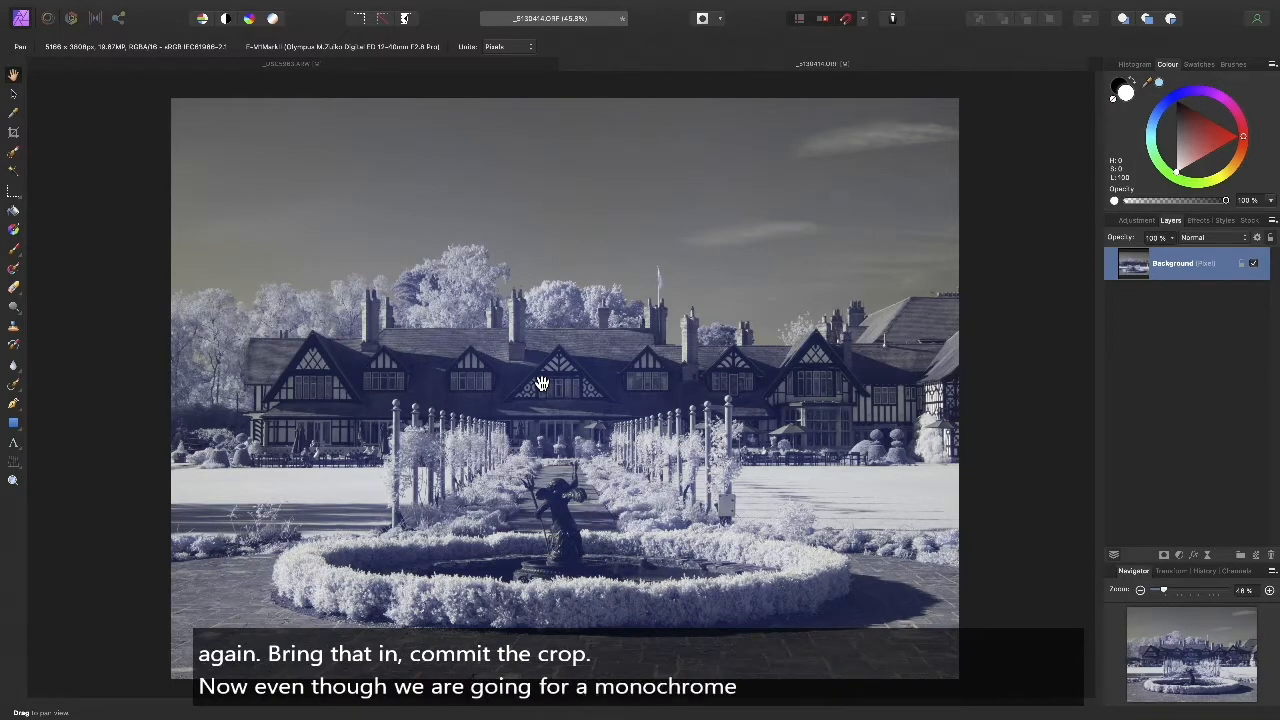
Add a Channel Mixer adjustment layer and set its red output channel to 0% red and 100% blue.
click(288, 8)
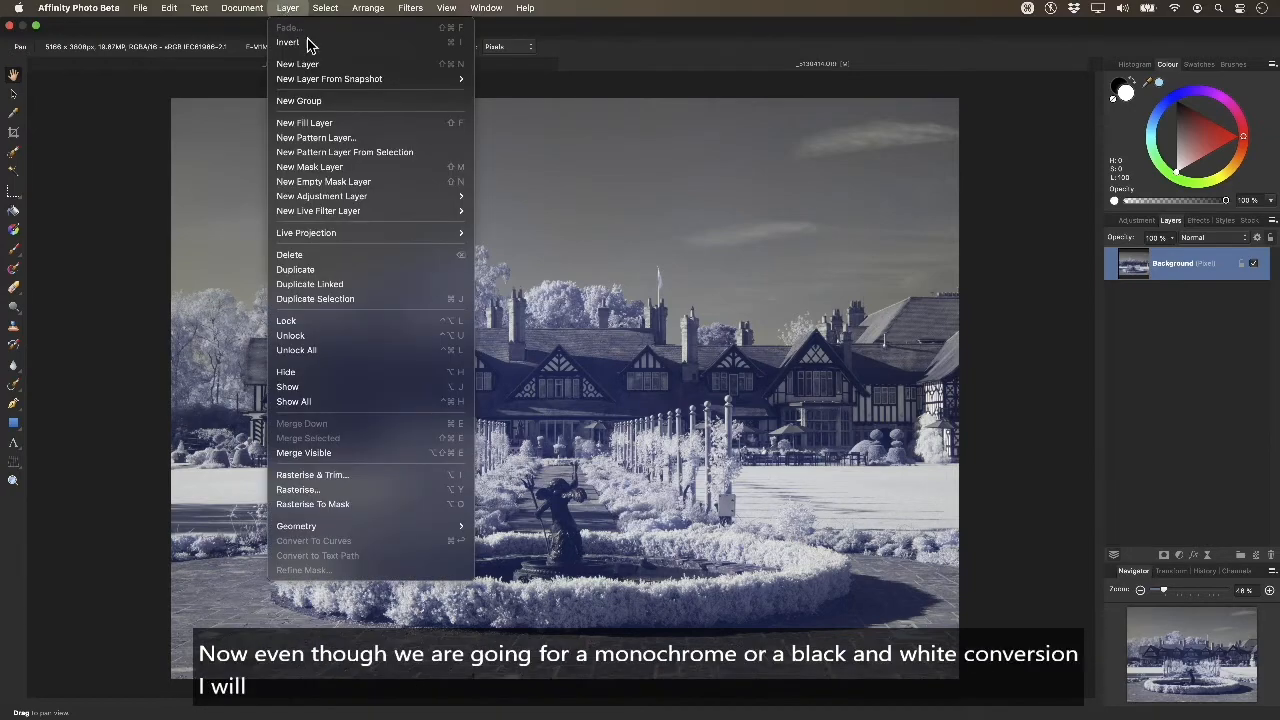
mouse_move(410, 196)
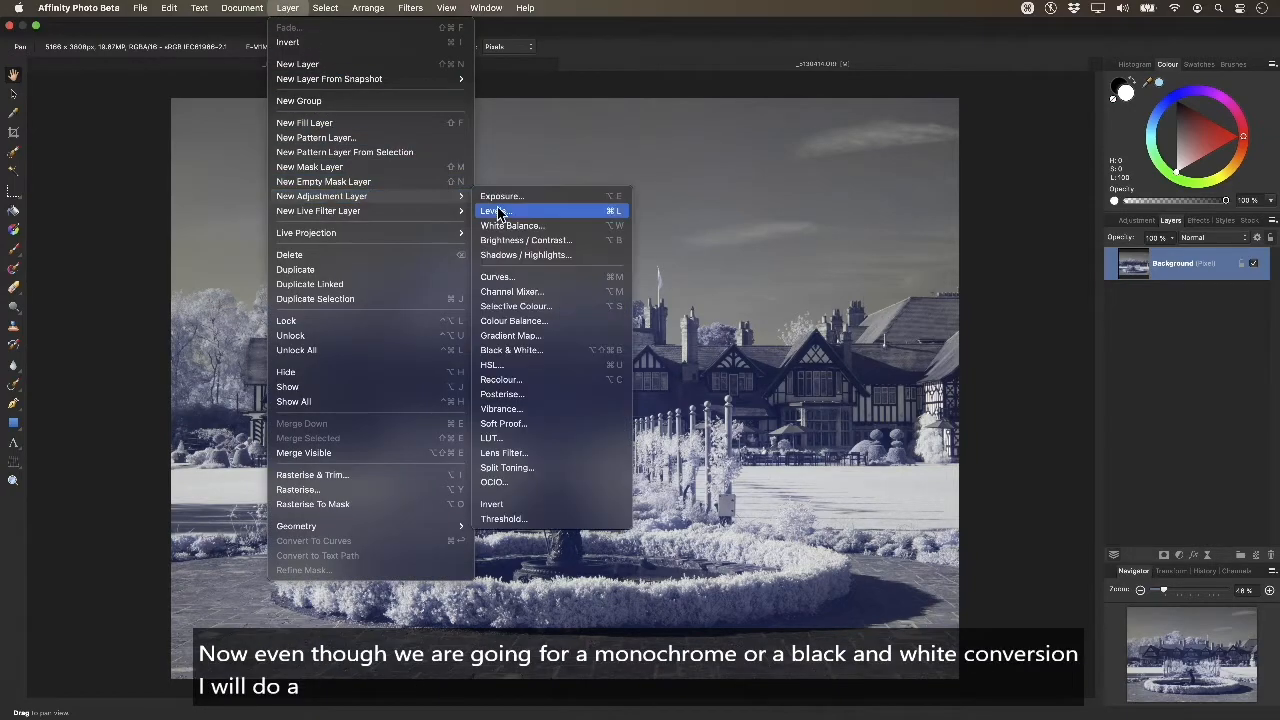
click(569, 291)
click(913, 486)
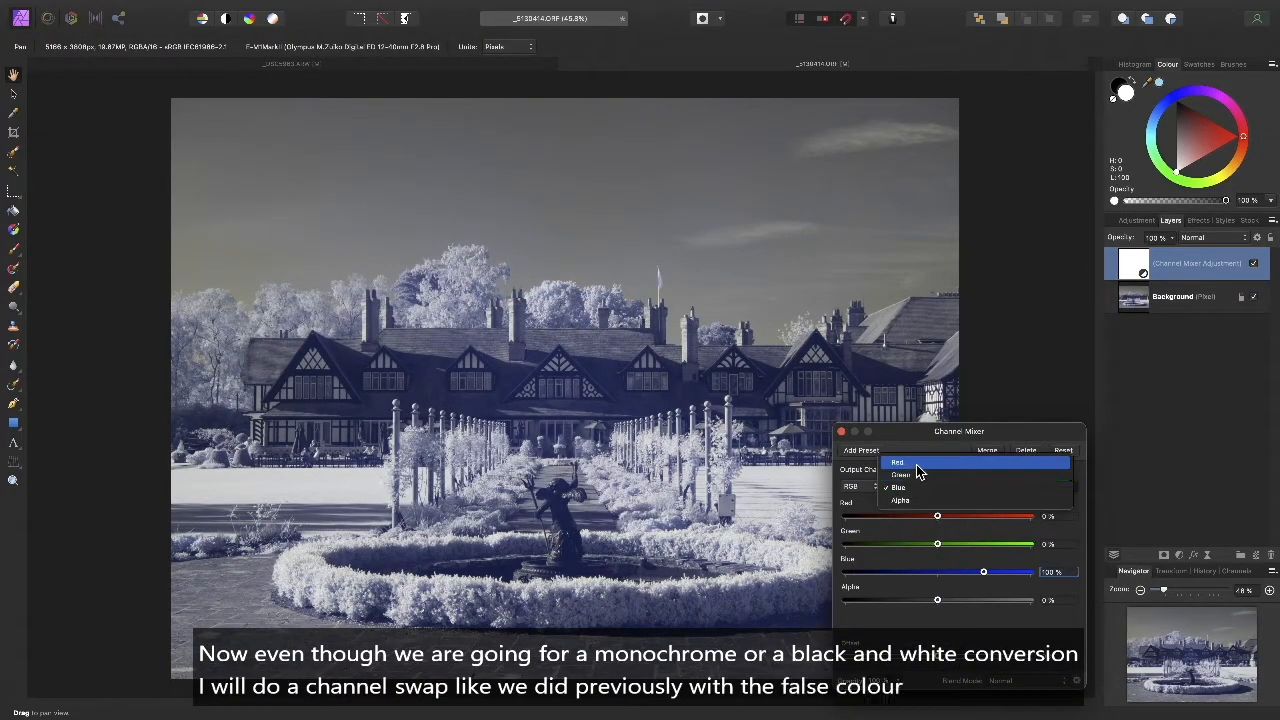
click(915, 458)
text(0)
key(Tab)
key(Tab)
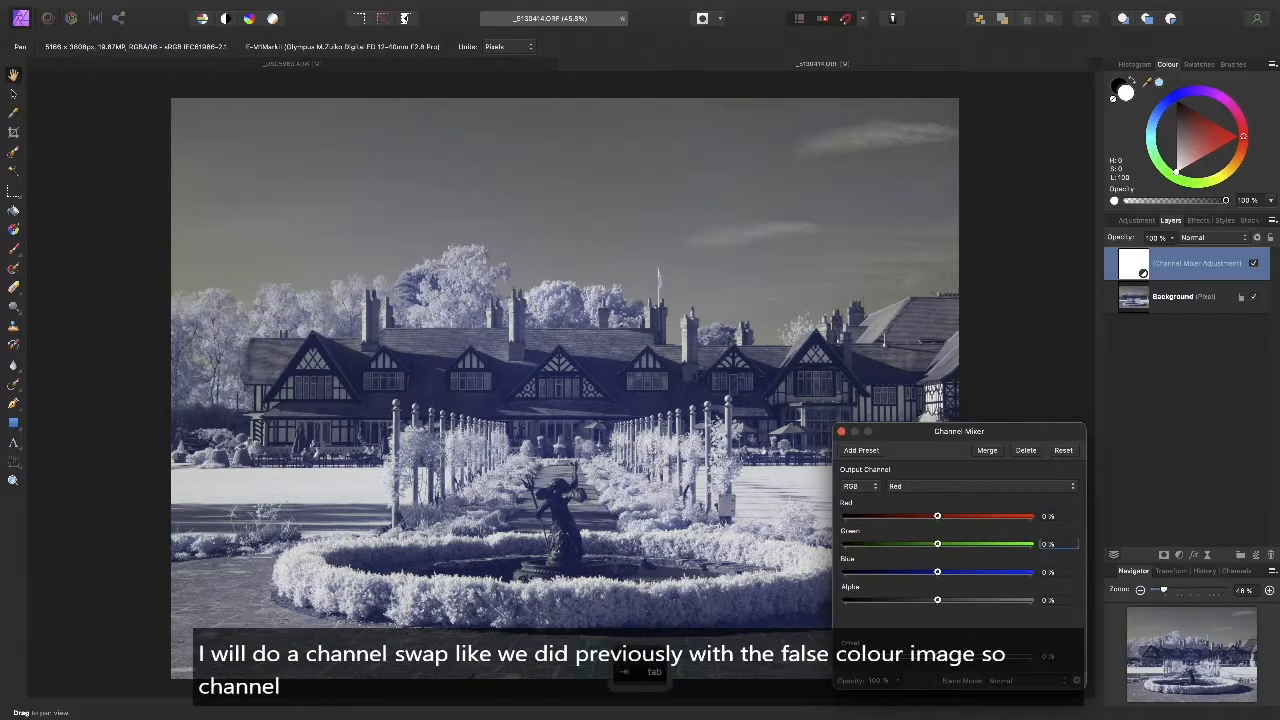
text(100)
key(Return)
Set the Channel Mixer's blue output channel to 100% red and 0% blue, and close the adjustment's settings.
click(946, 488)
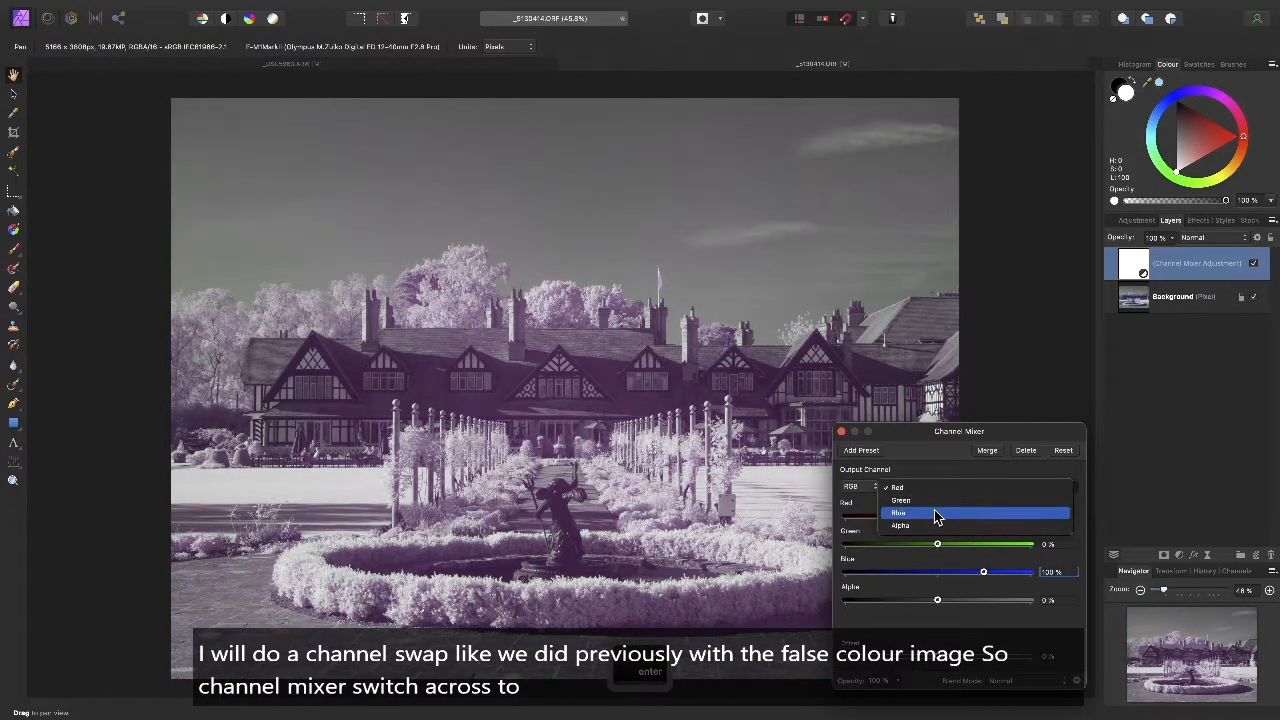
click(950, 516)
click(1063, 516)
text(100)
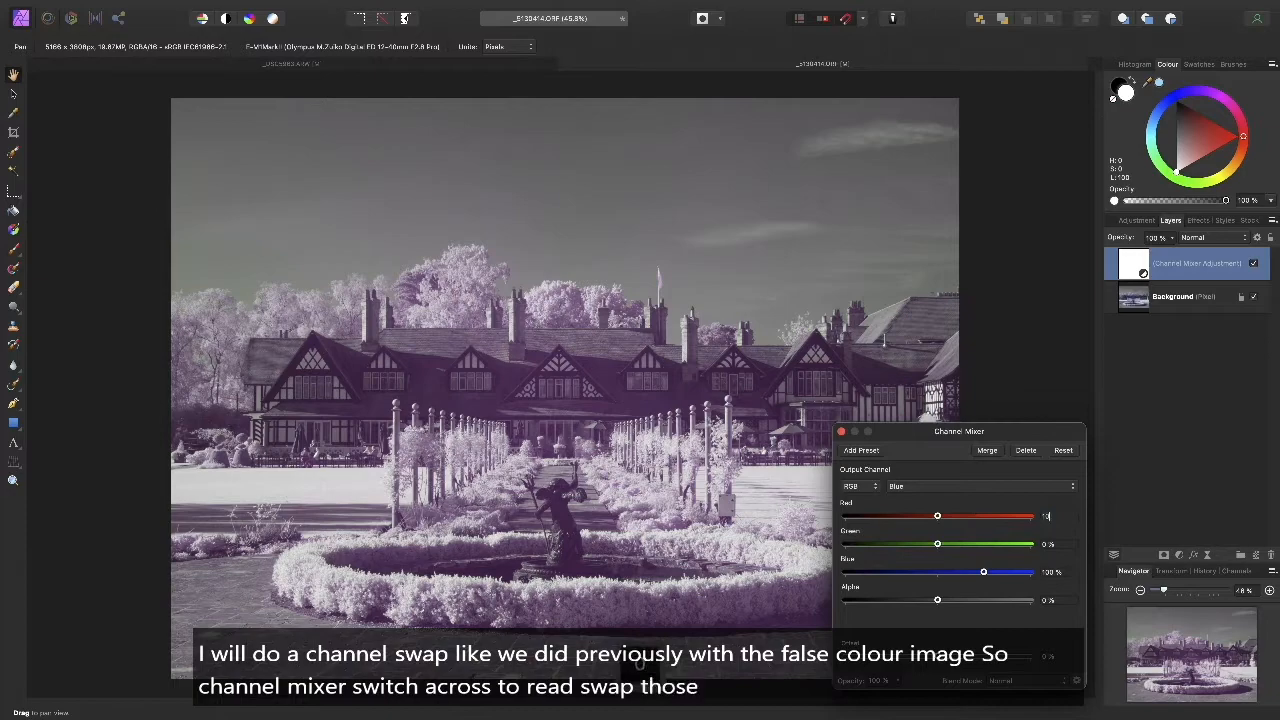
key(Tab)
key(Tab)
text(0)
key(Return)
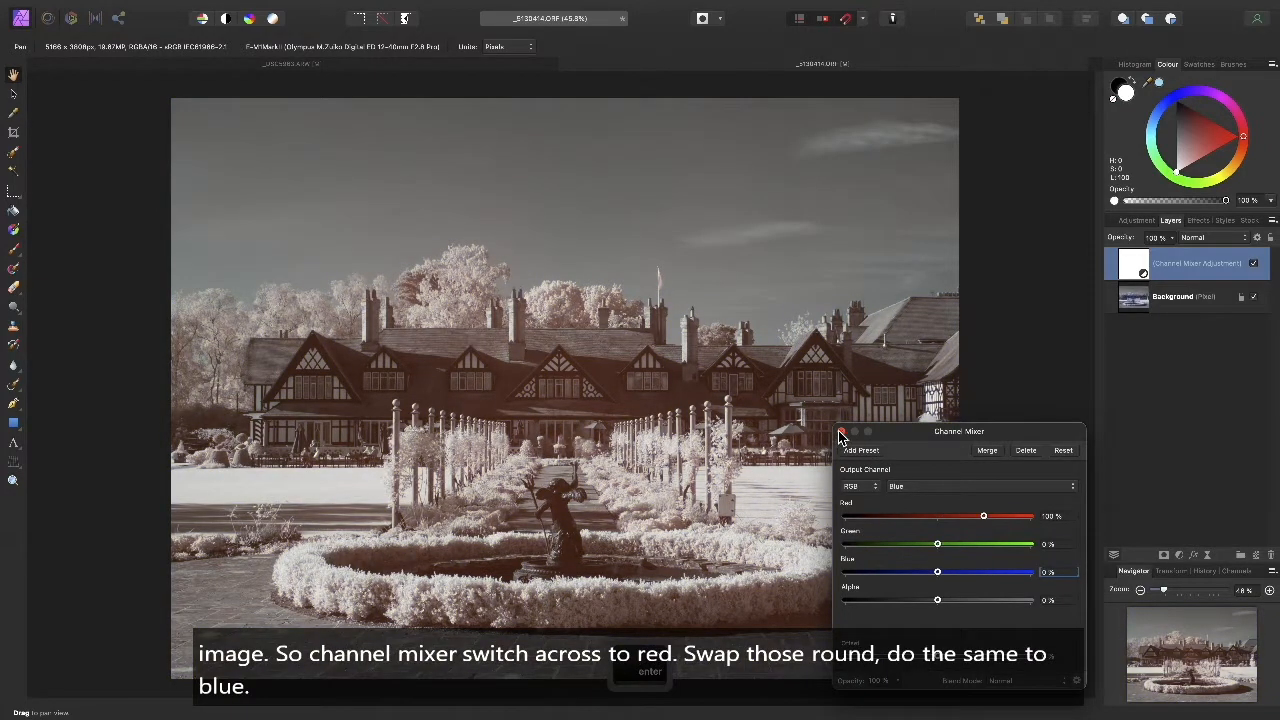
click(841, 432)
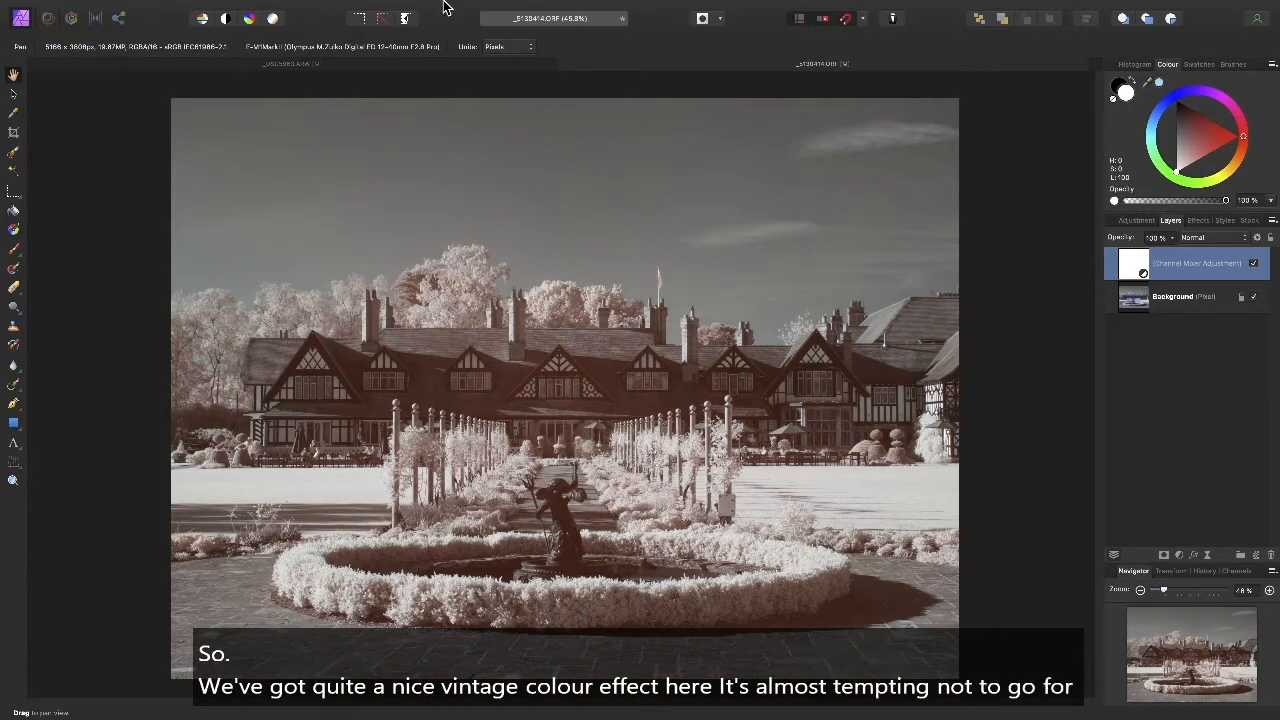
Add a Black & White adjustment layer with red at 38% and cyan at 268%, and close its settings.
click(287, 7)
mouse_move(366, 197)
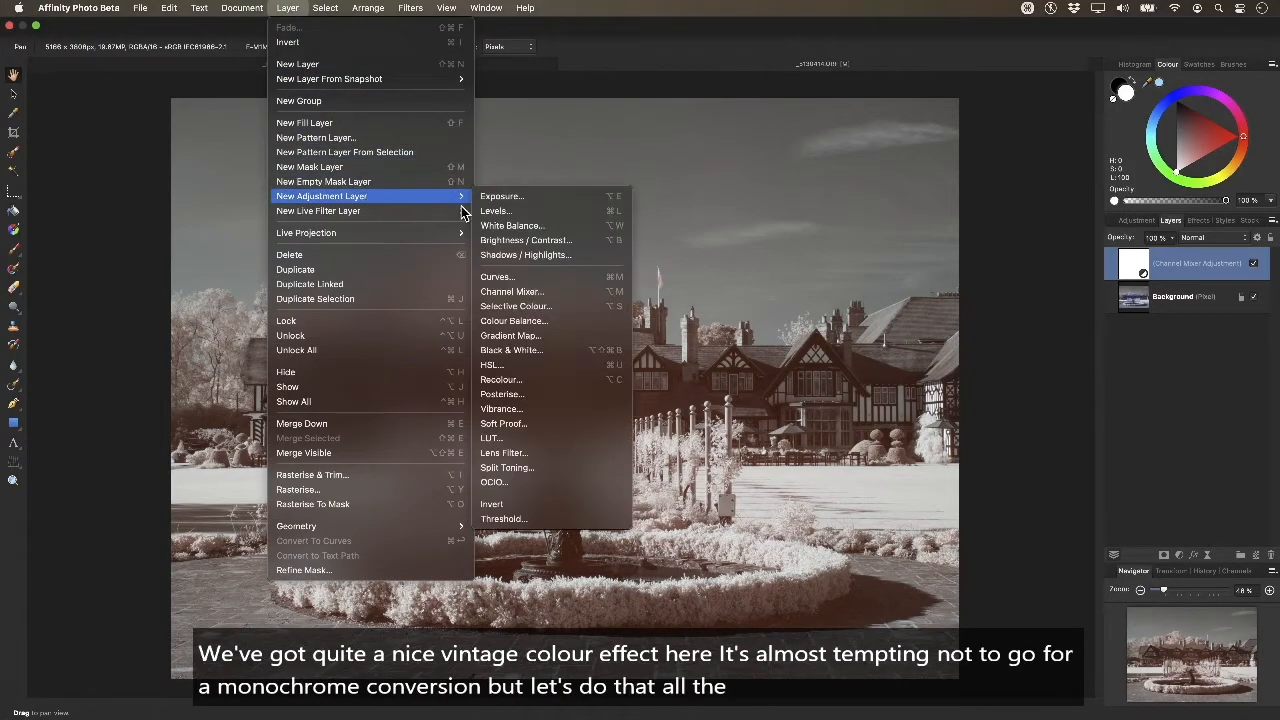
click(556, 356)
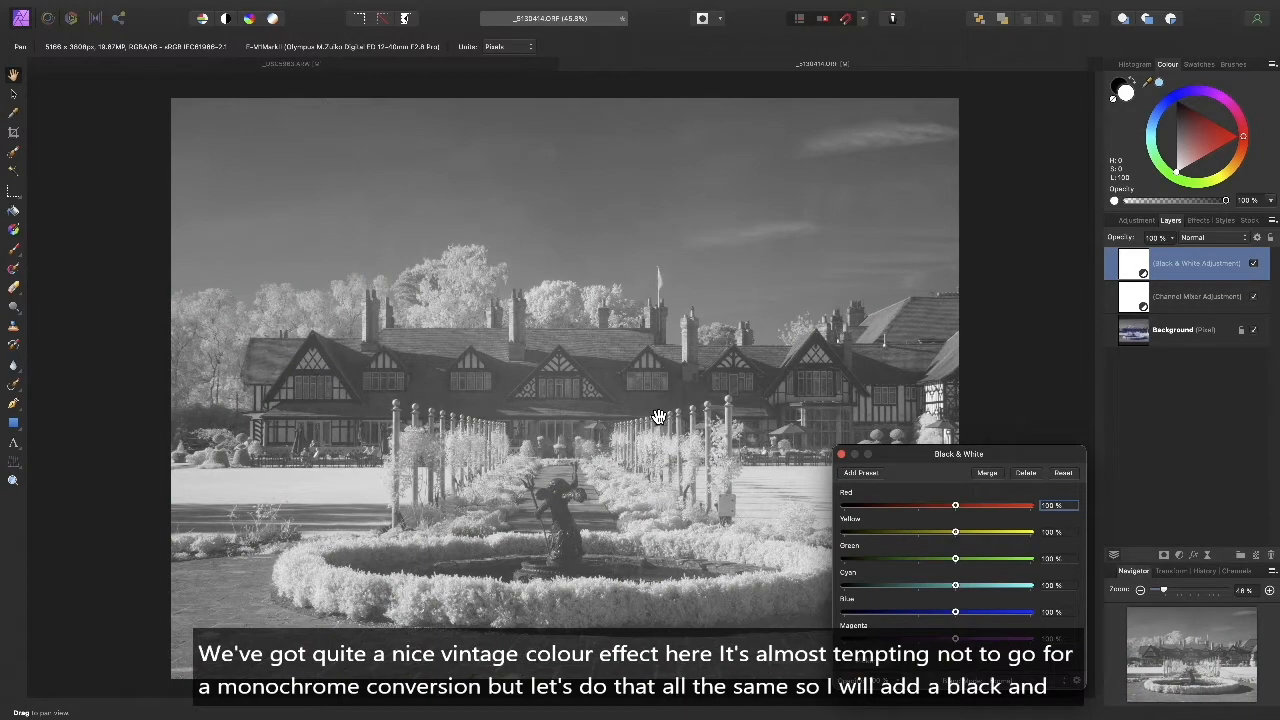
drag(955, 506, 932, 507)
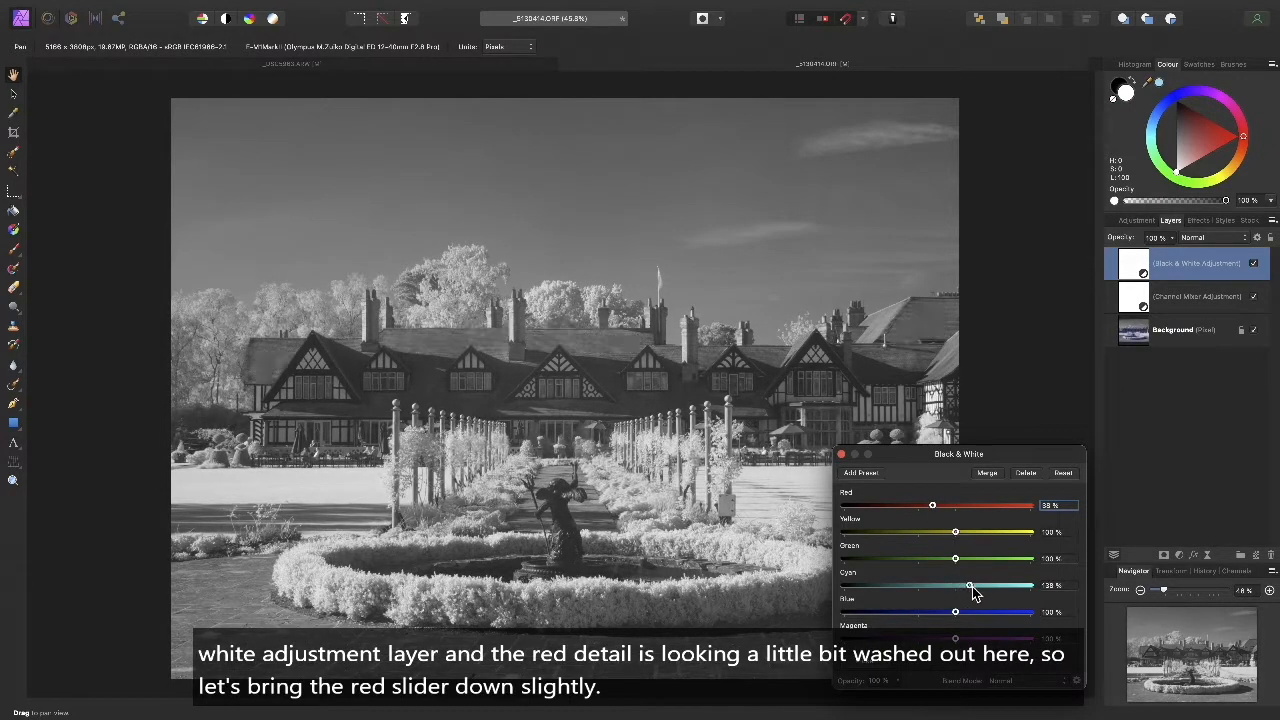
drag(1019, 587, 1018, 586)
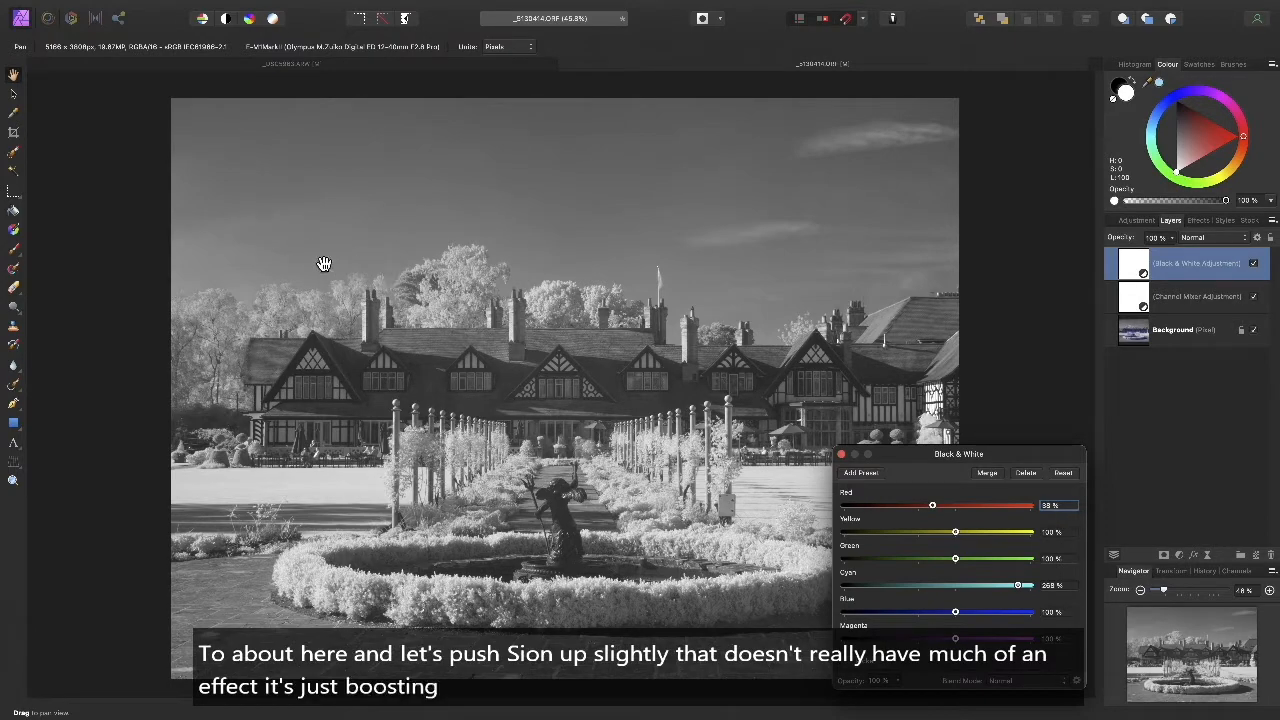
click(841, 457)
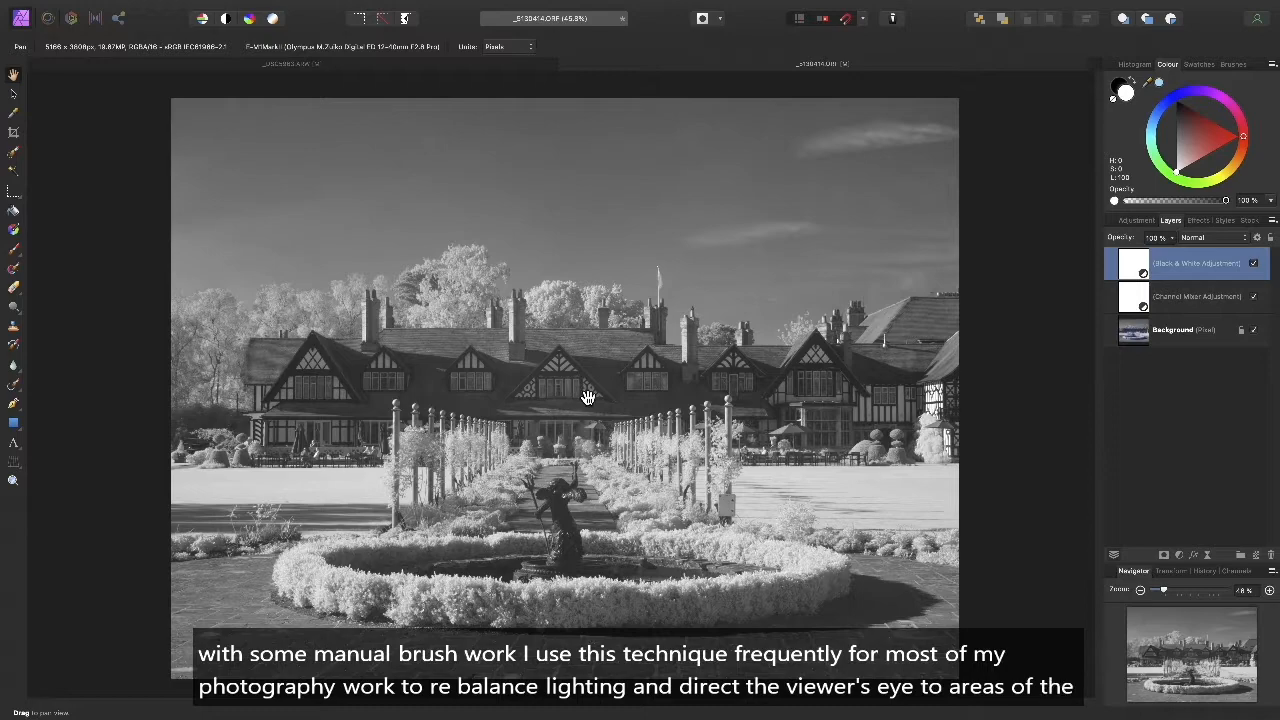
Add a new pixel layer and set up the Paint Brush with white, 0% hardness and a width of about 1468 px.
click(1258, 563)
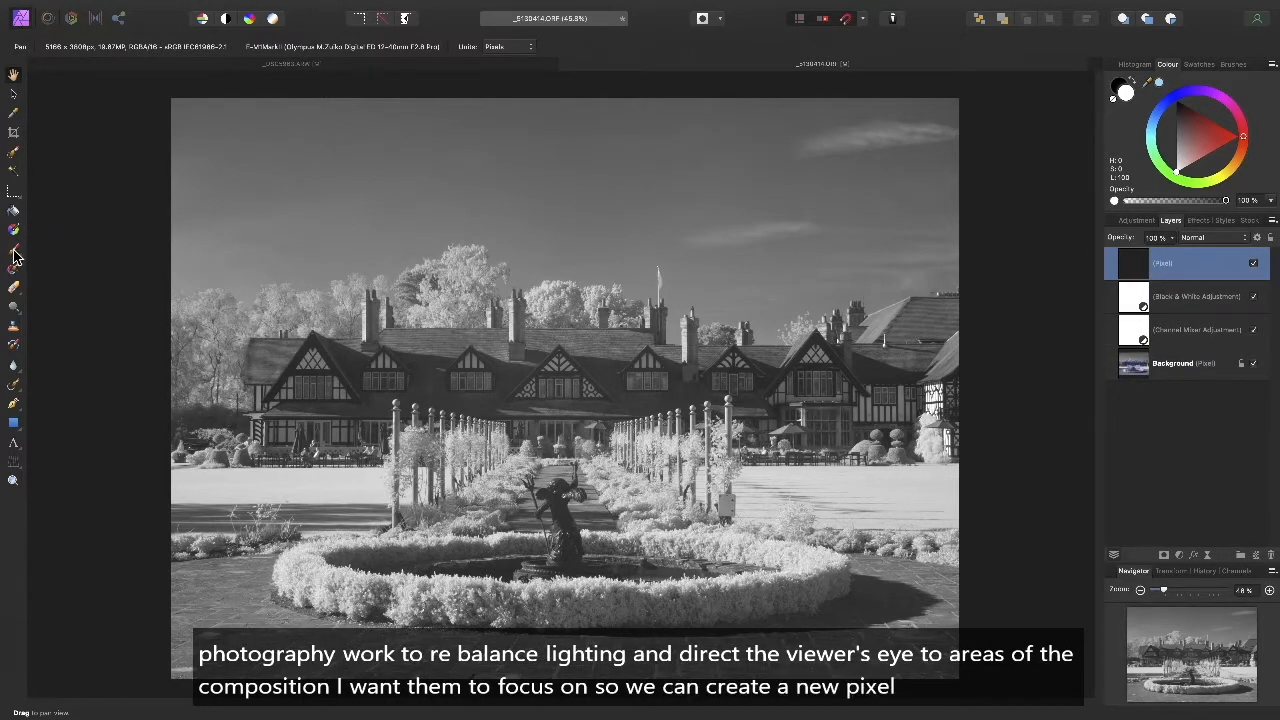
click(13, 249)
click(76, 256)
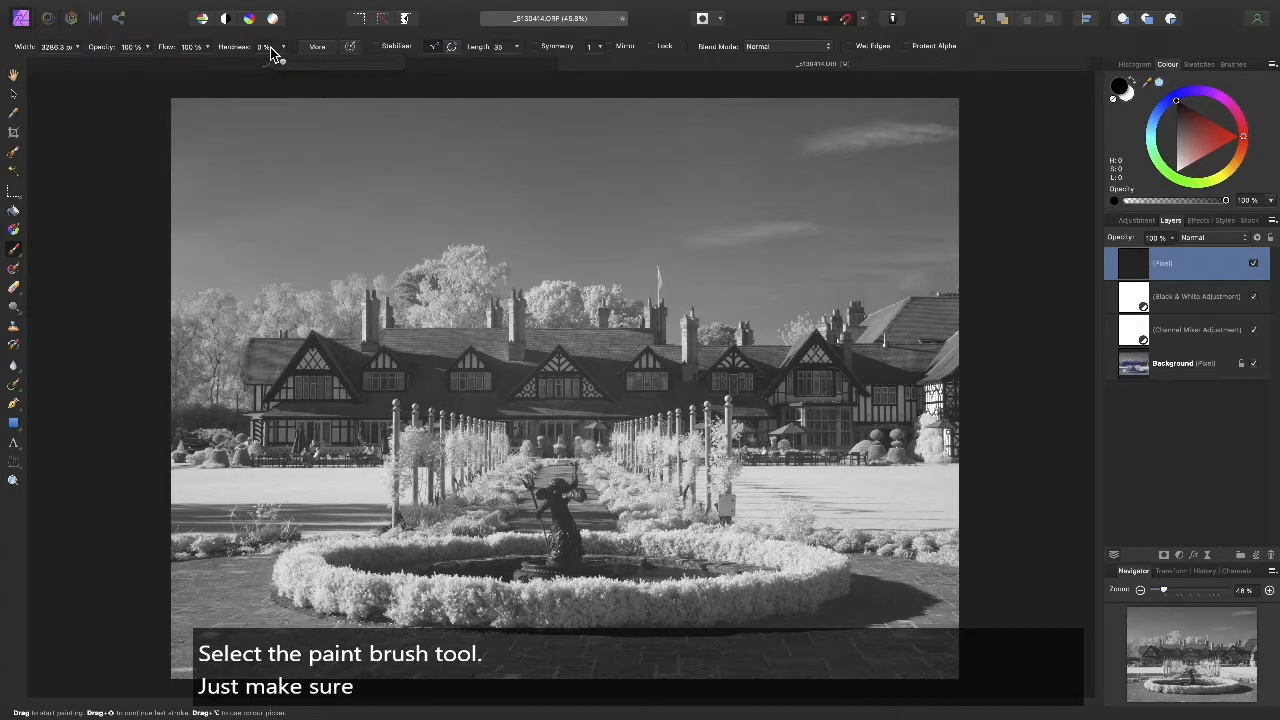
key(bracketleft)
key(bracketleft)
key(bracketleft)
key(bracketleft)
key(bracketleft)
key(bracketleft)
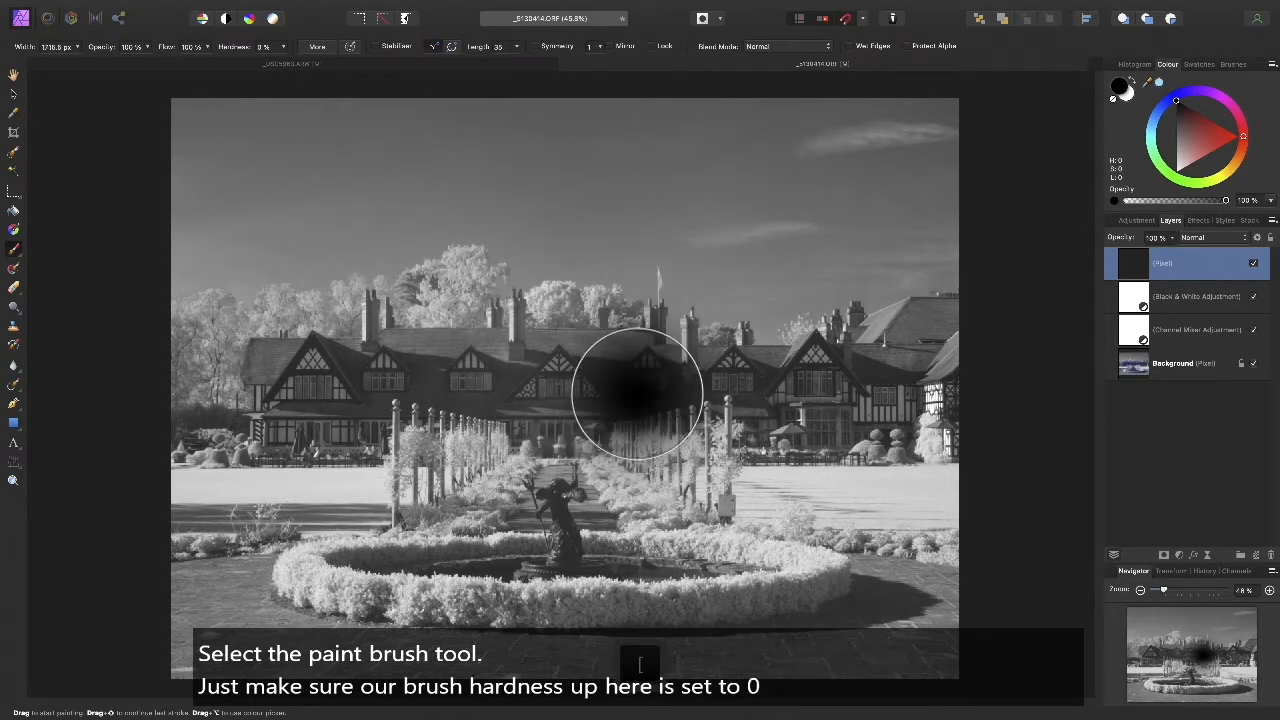
key(bracketleft)
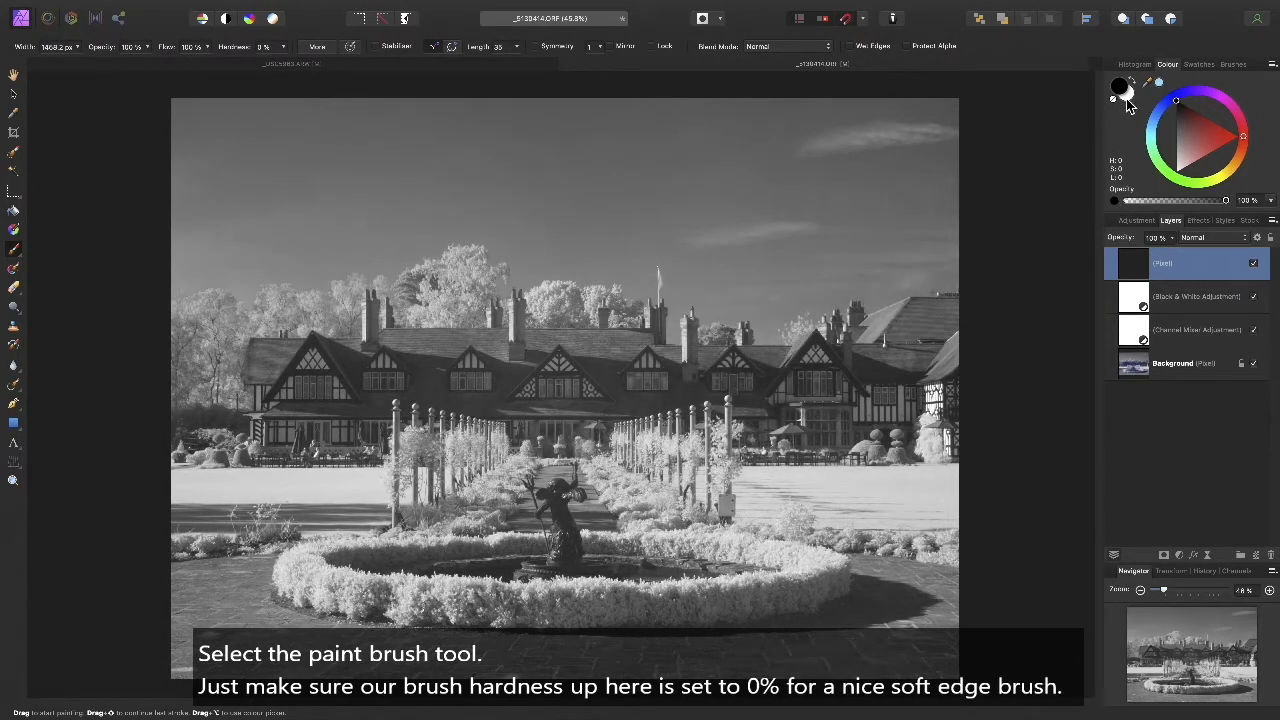
click(1126, 94)
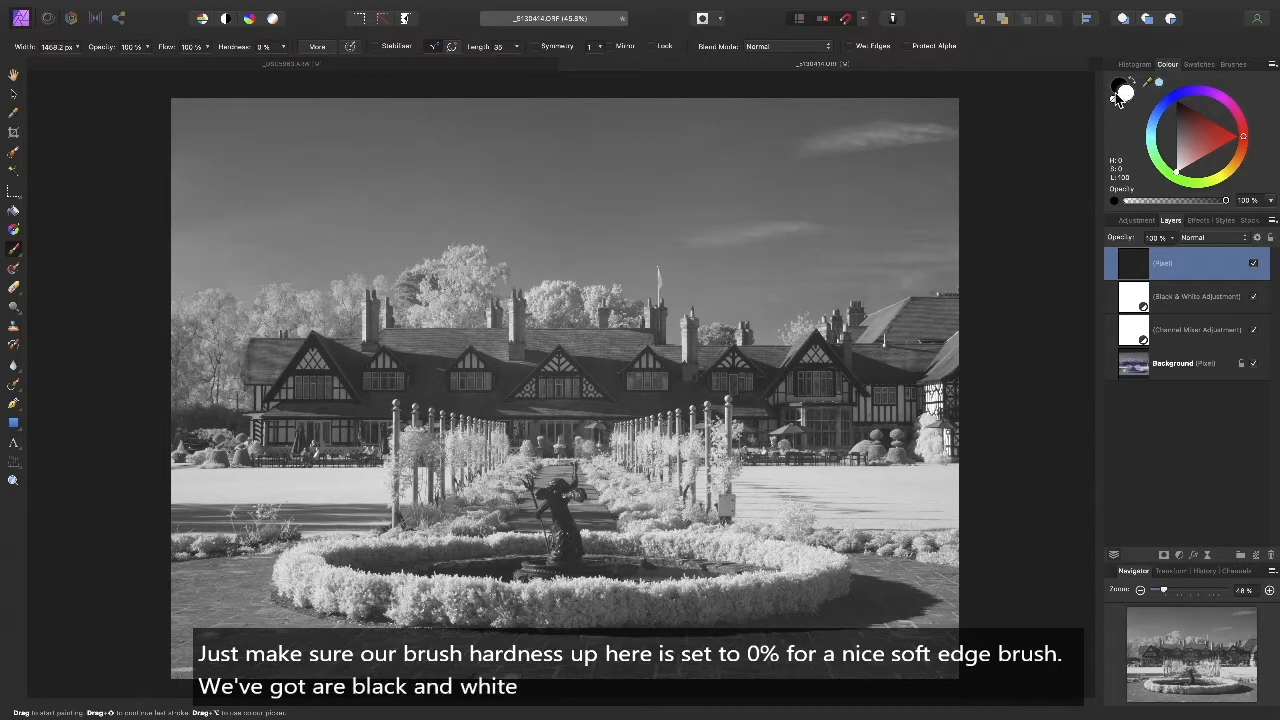
Set the new pixel layer's blend mode to Overlay and its opacity to about 25%.
click(1213, 238)
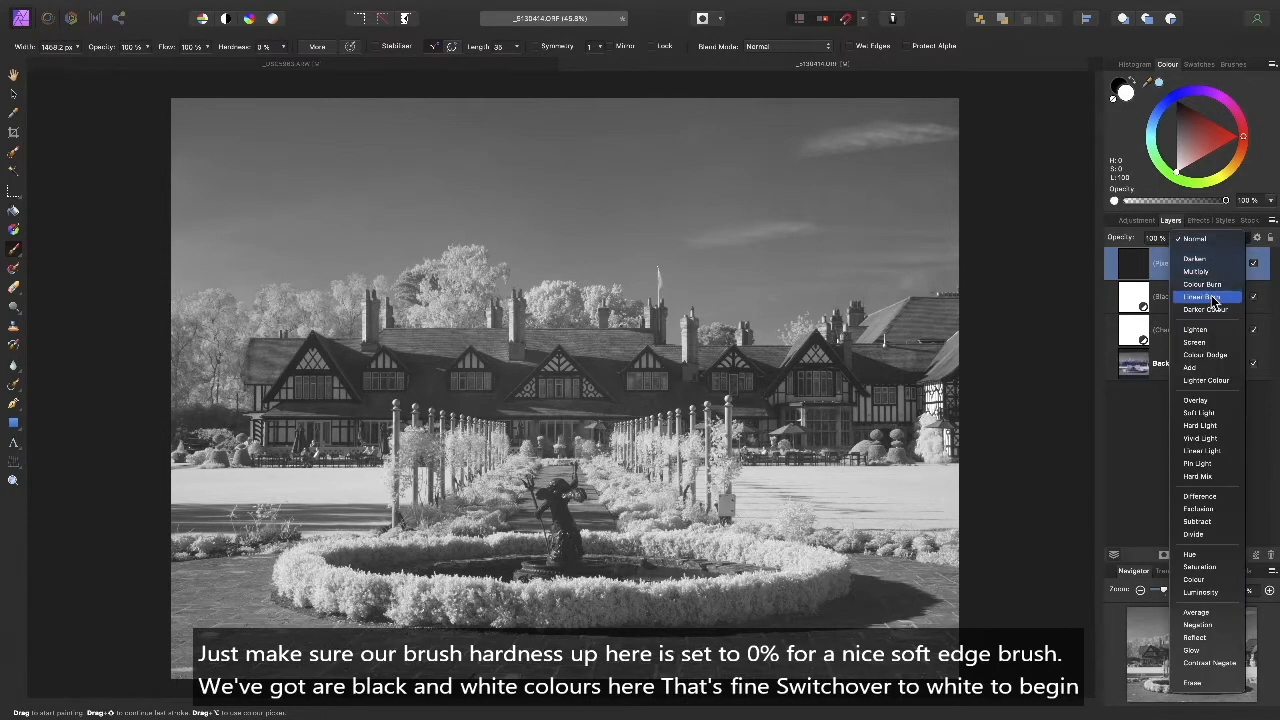
click(1197, 400)
click(1173, 240)
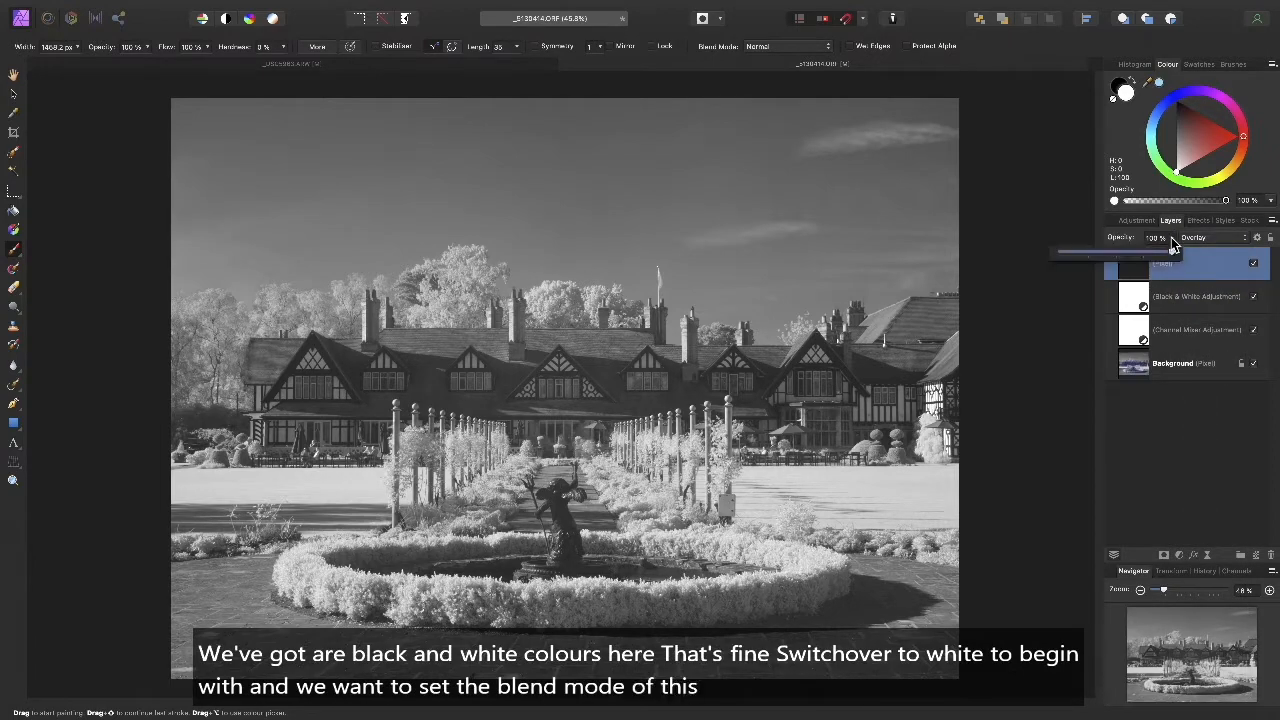
drag(1171, 240, 1086, 258)
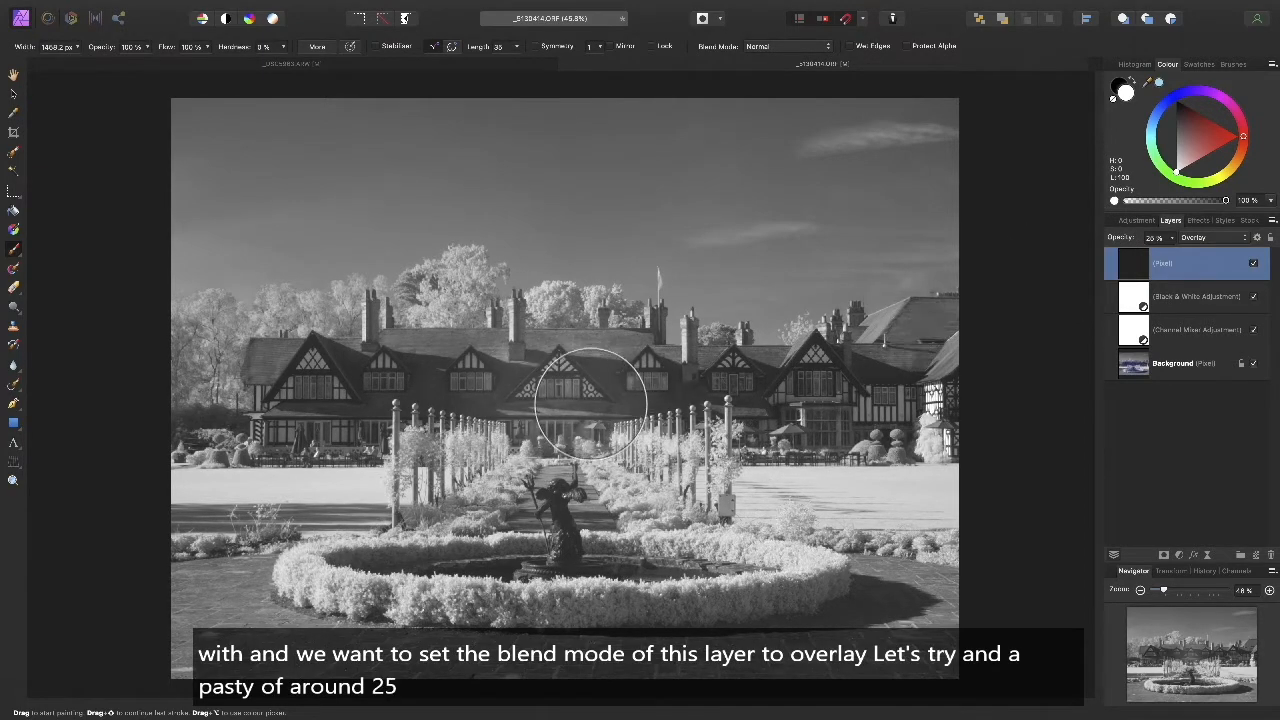
Brush white over the building to lighten it, and switch the brush colour to black to darken the foreground.
mouse_move(590, 403)
mouse_down()
mouse_move(757, 380)
mouse_move(929, 414)
mouse_up()
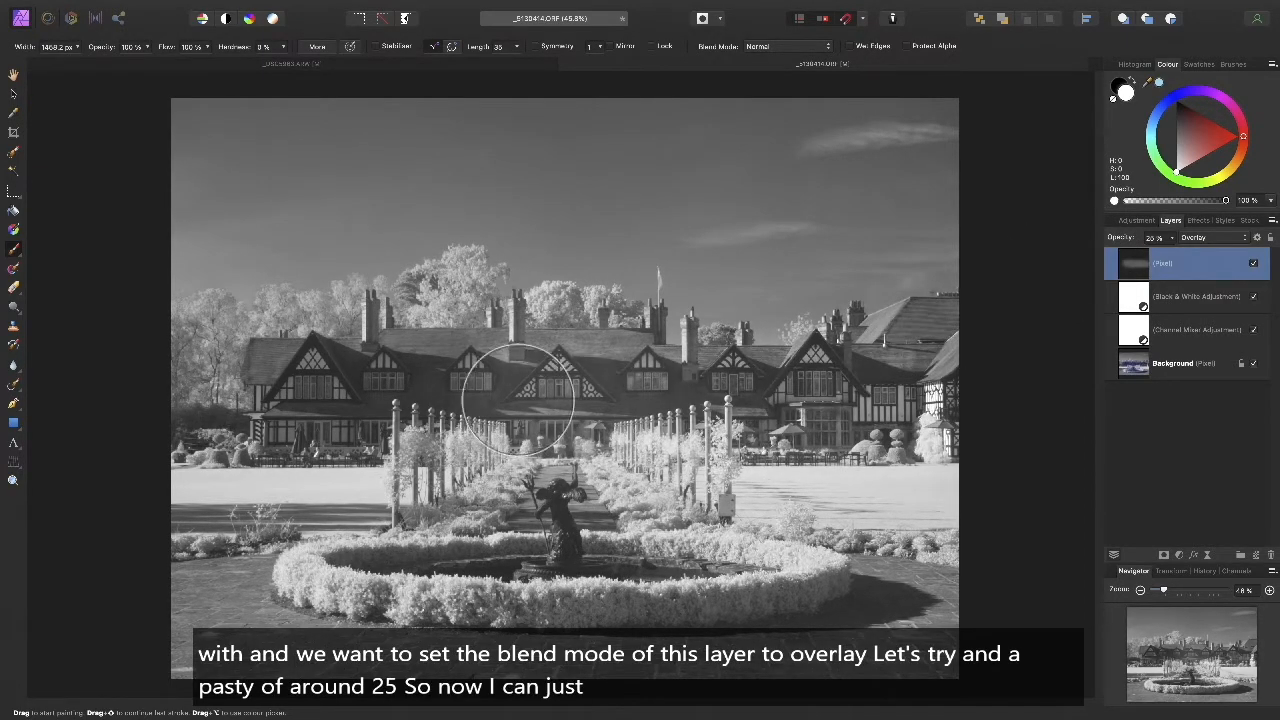
drag(504, 392, 309, 409)
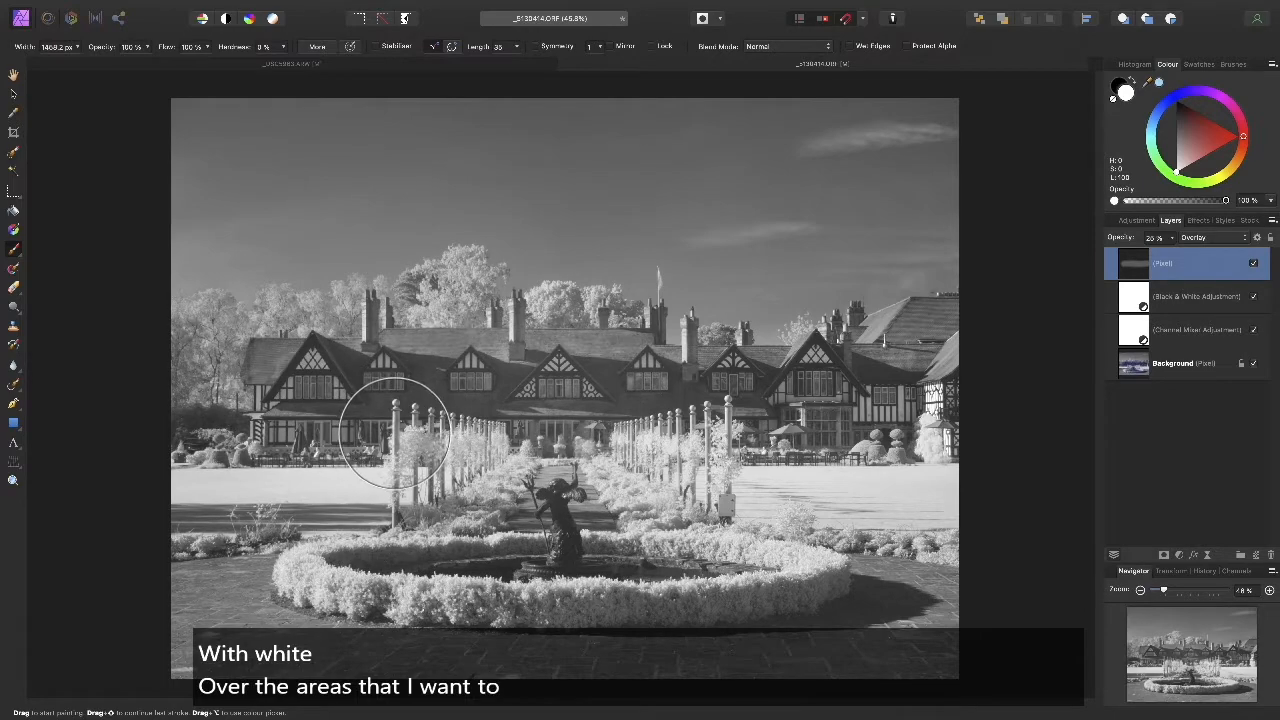
click(1124, 91)
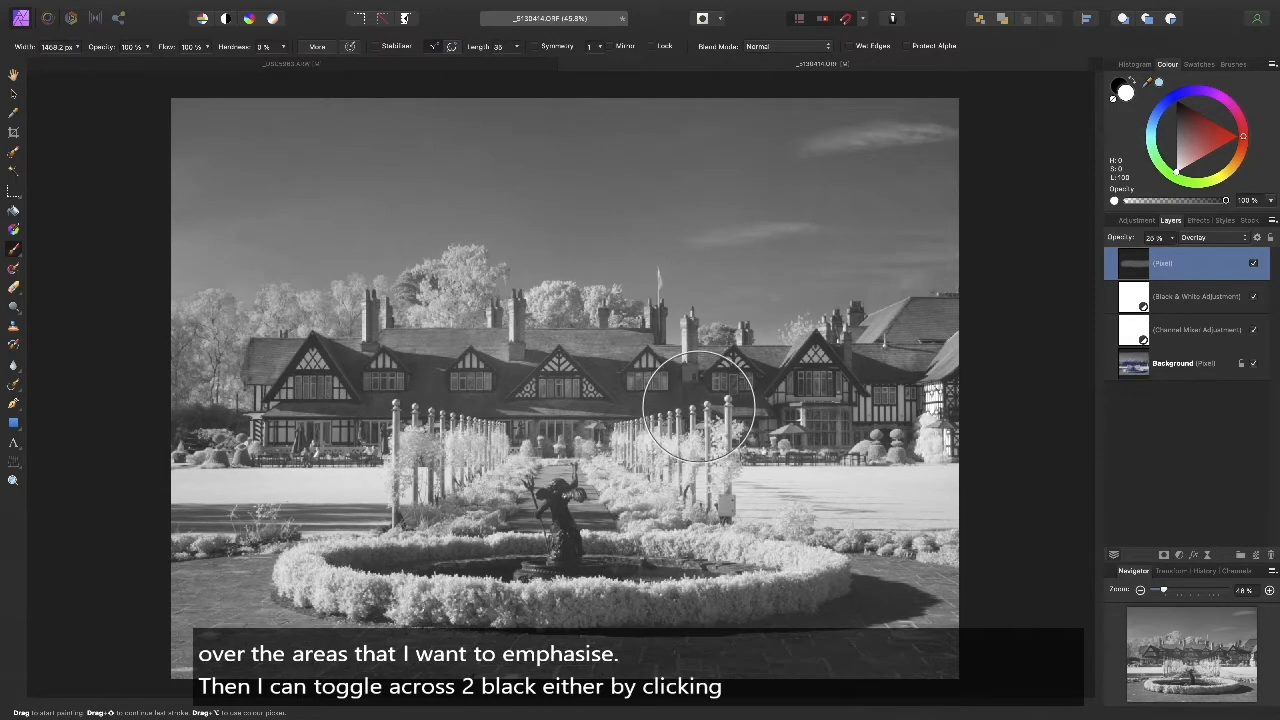
key(x)
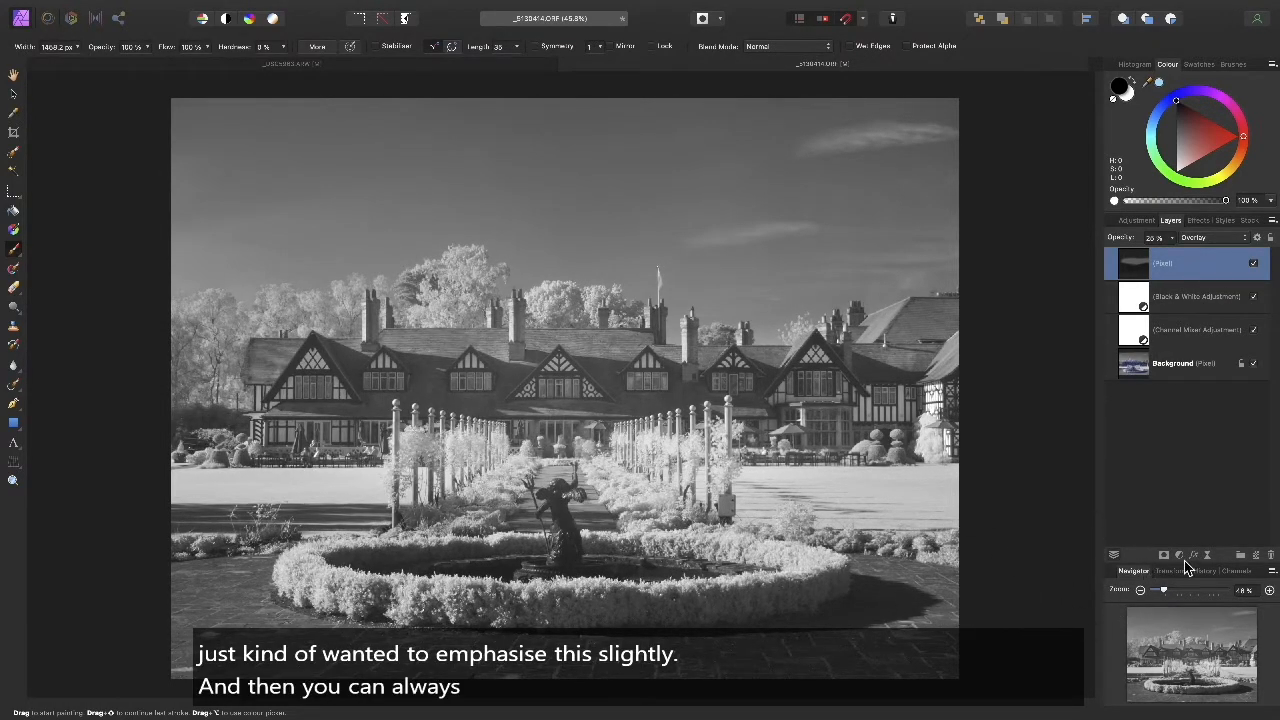
Add a second pixel layer with the Overlay blend mode and about 25% opacity.
click(1256, 554)
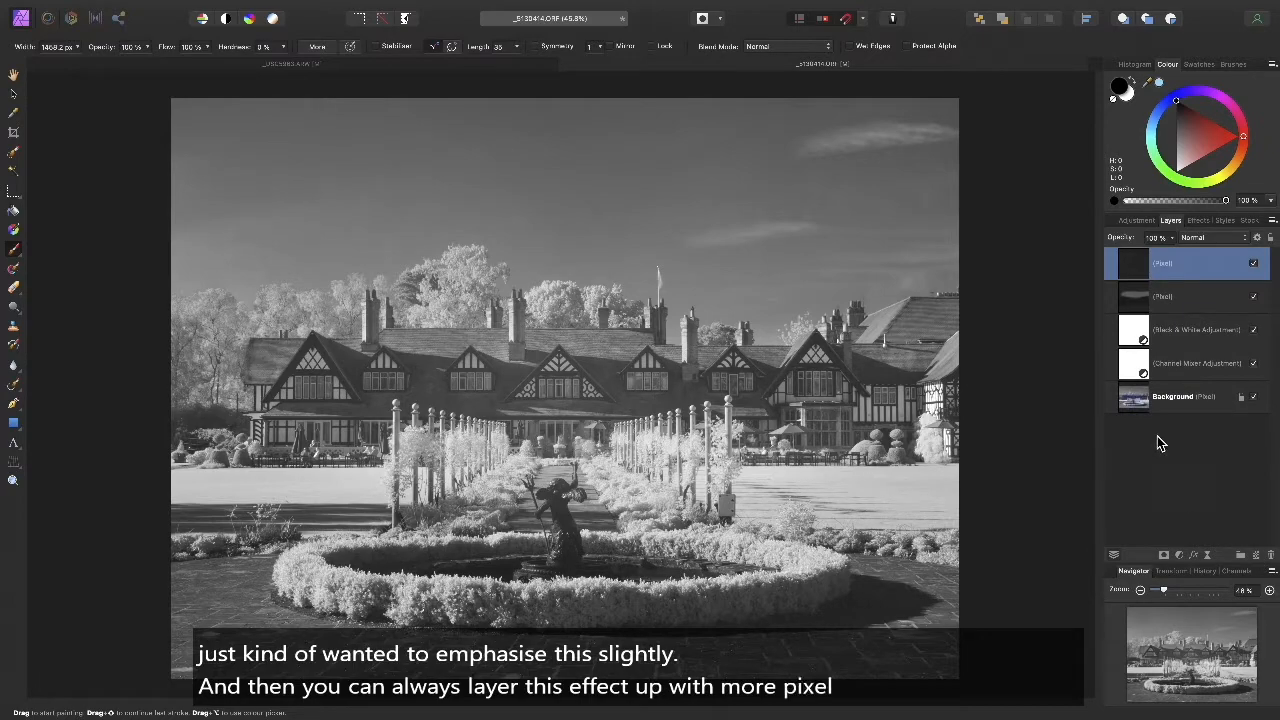
click(1217, 237)
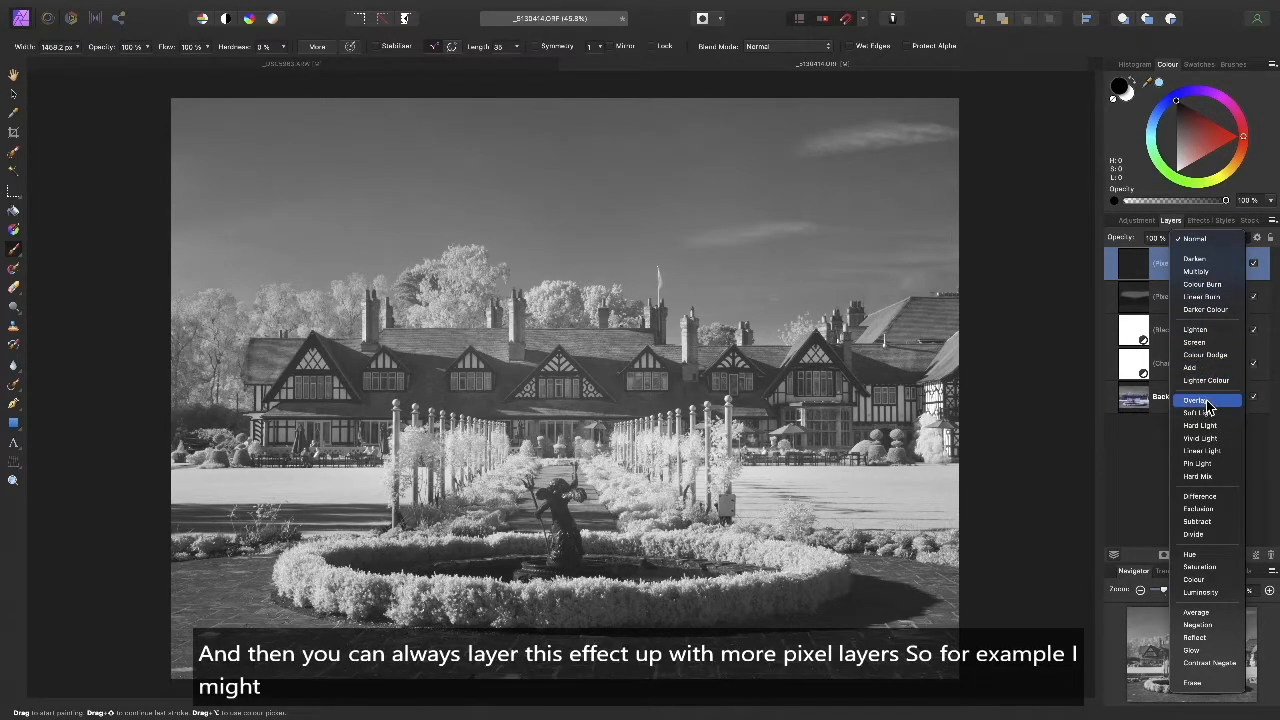
click(1210, 400)
click(1173, 238)
drag(1170, 252, 1088, 258)
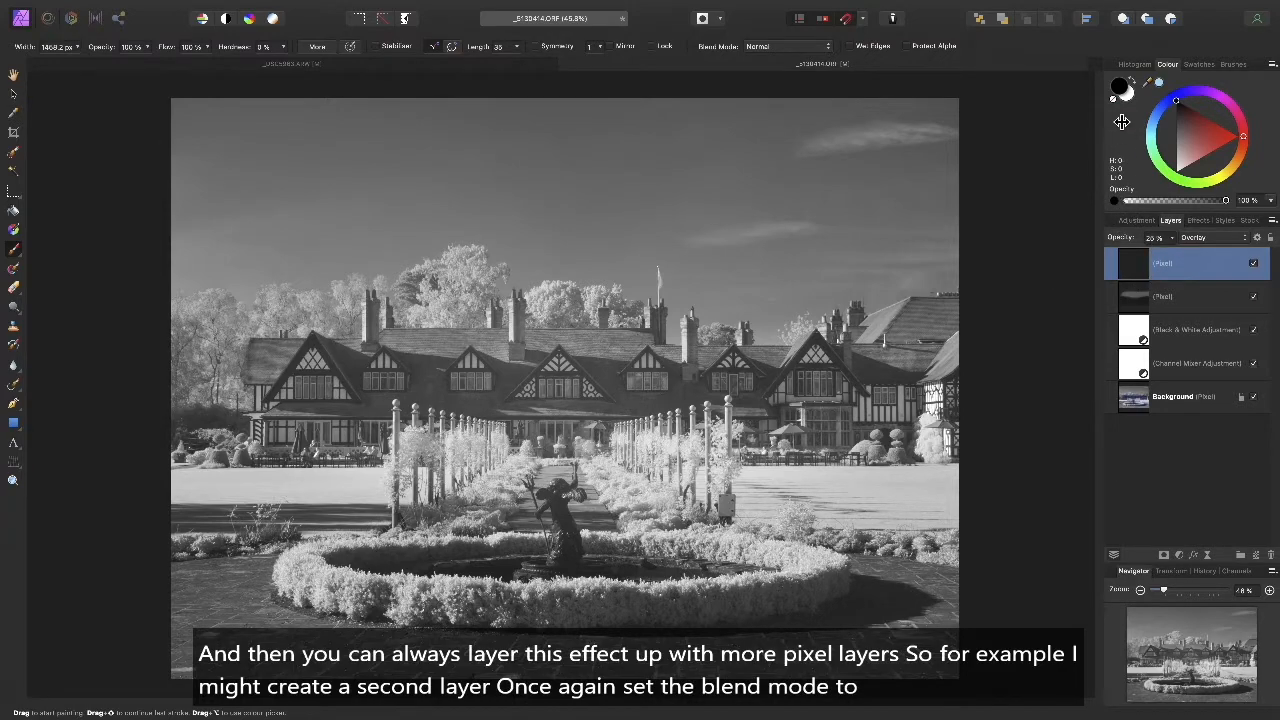
Stamp a white brush dab about 3372 px wide over the statue and path, and switch to the View tool.
click(1127, 101)
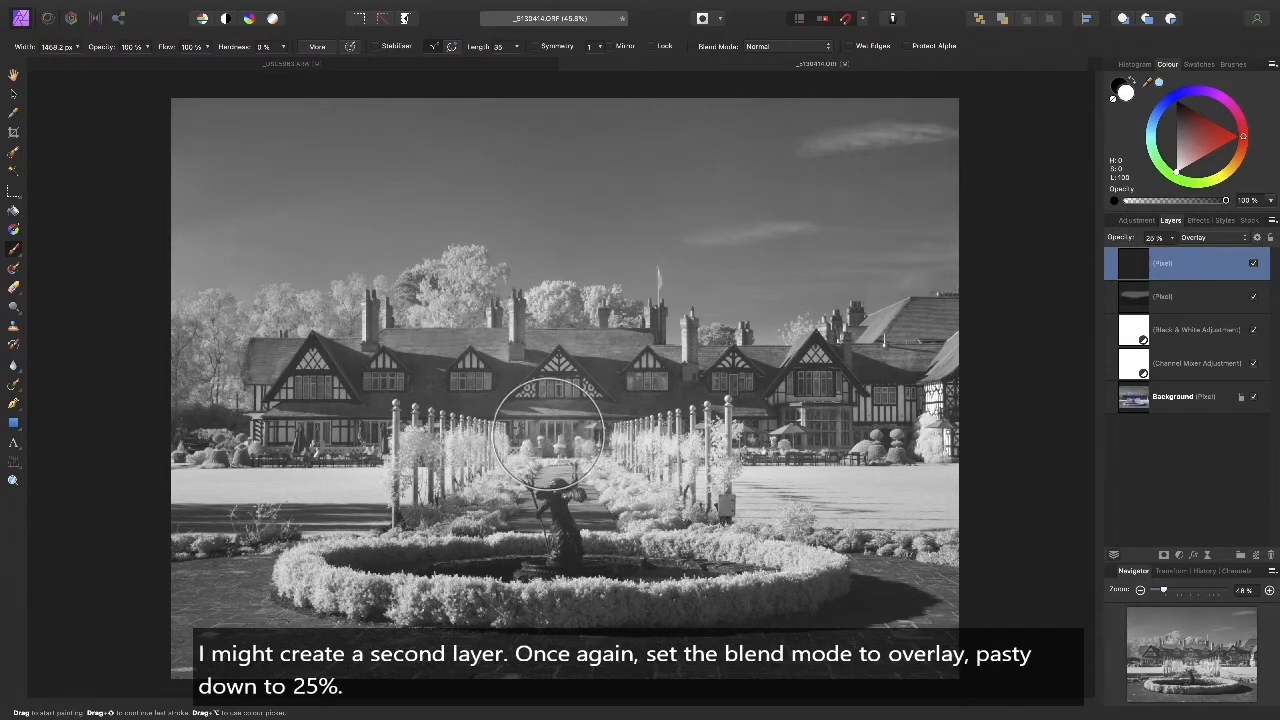
key(bracketright)
key(bracketright)
key(bracketright)
key(bracketright)
key(bracketright)
key(bracketright)
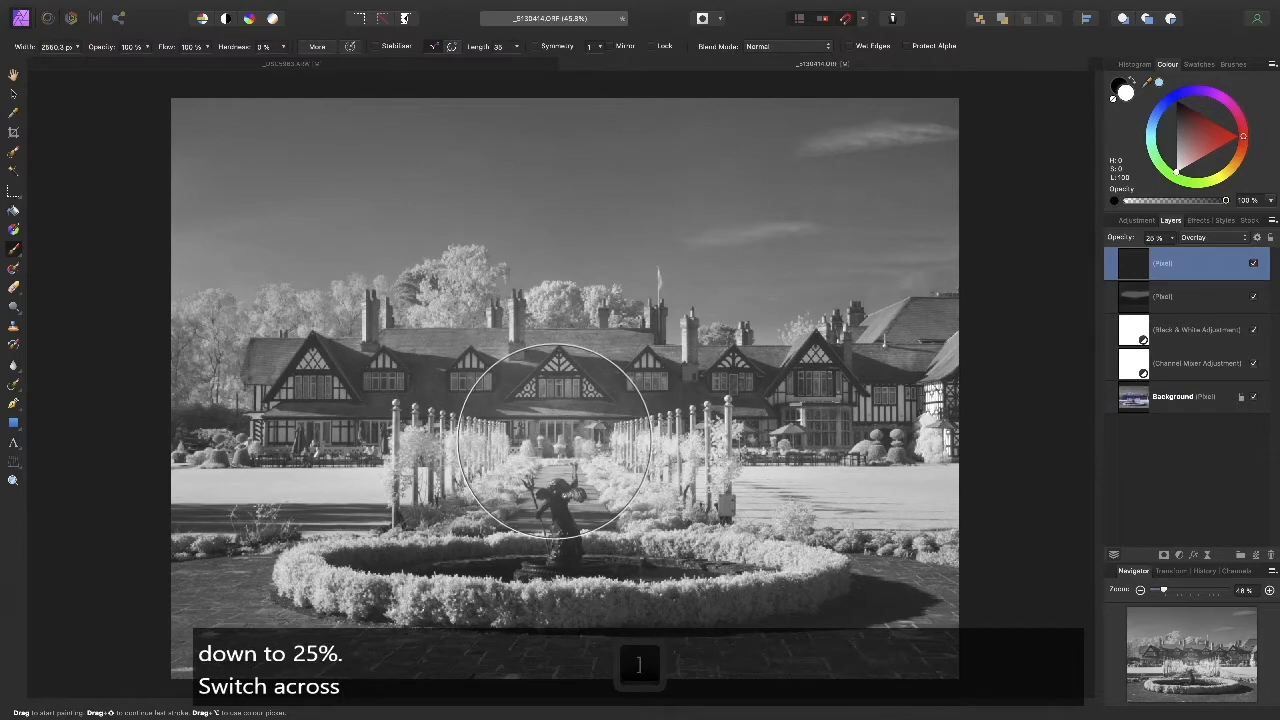
key(bracketright)
key(bracketright)
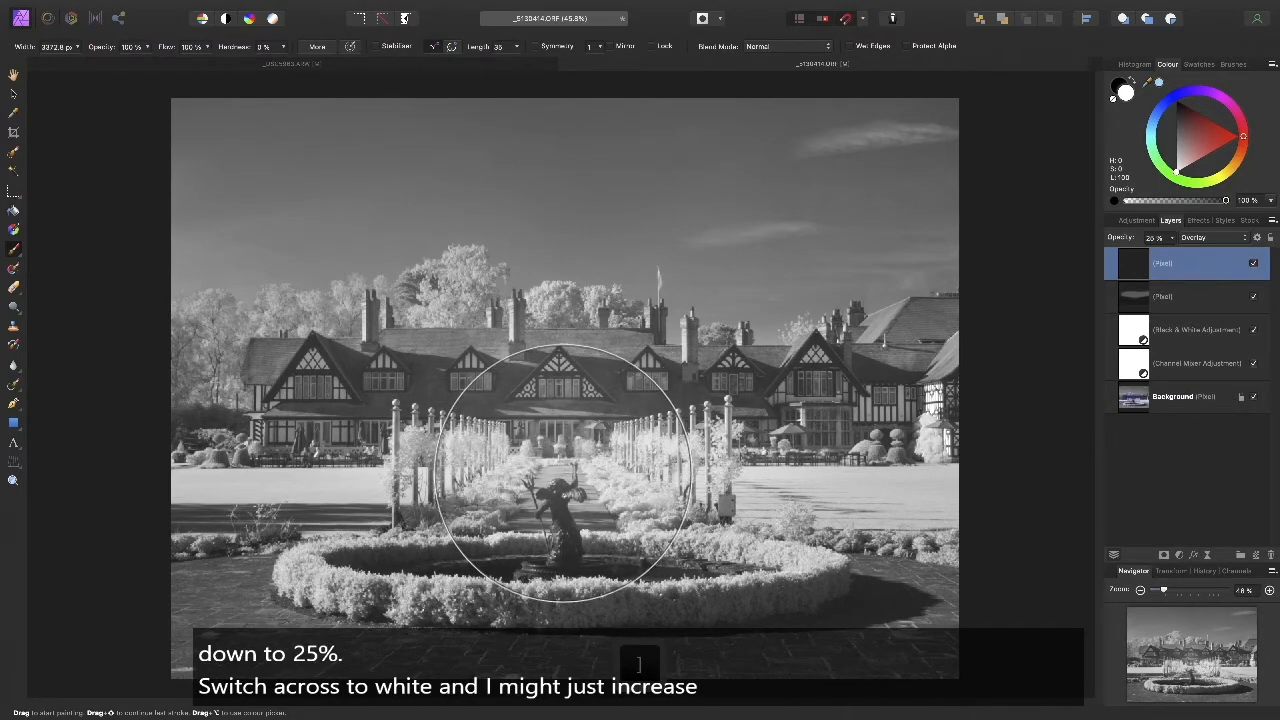
click(562, 471)
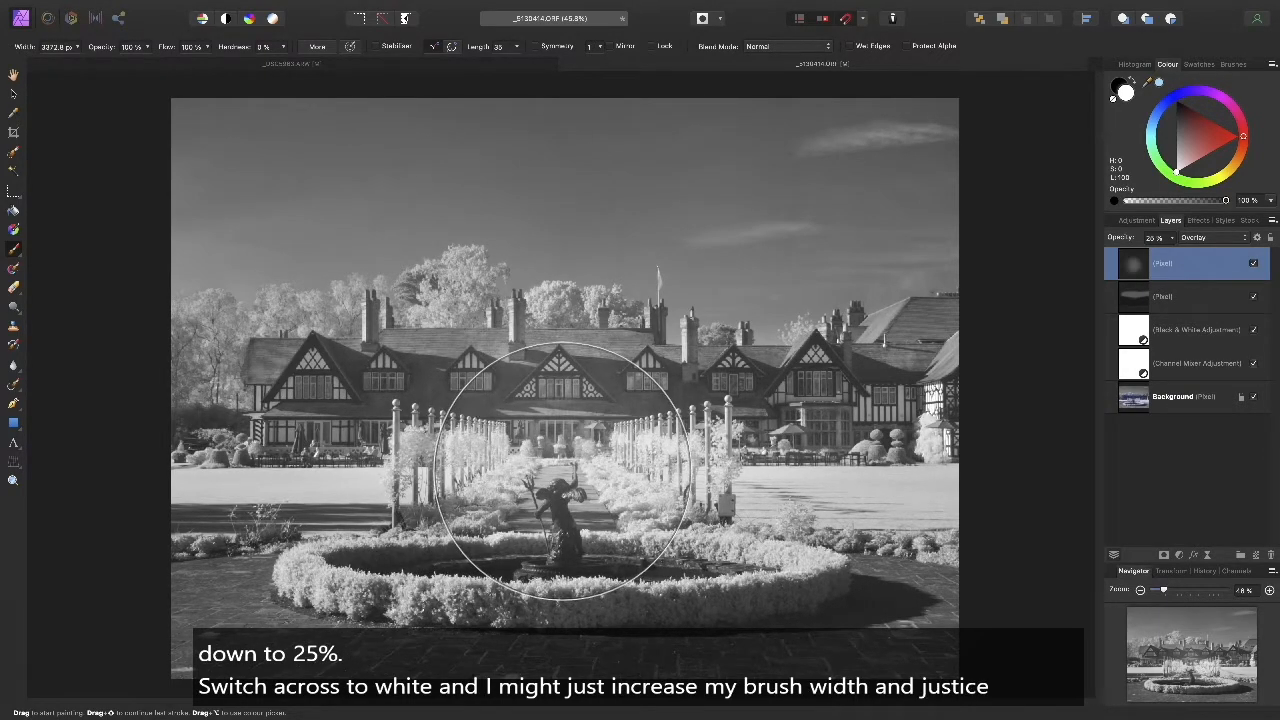
key(h)
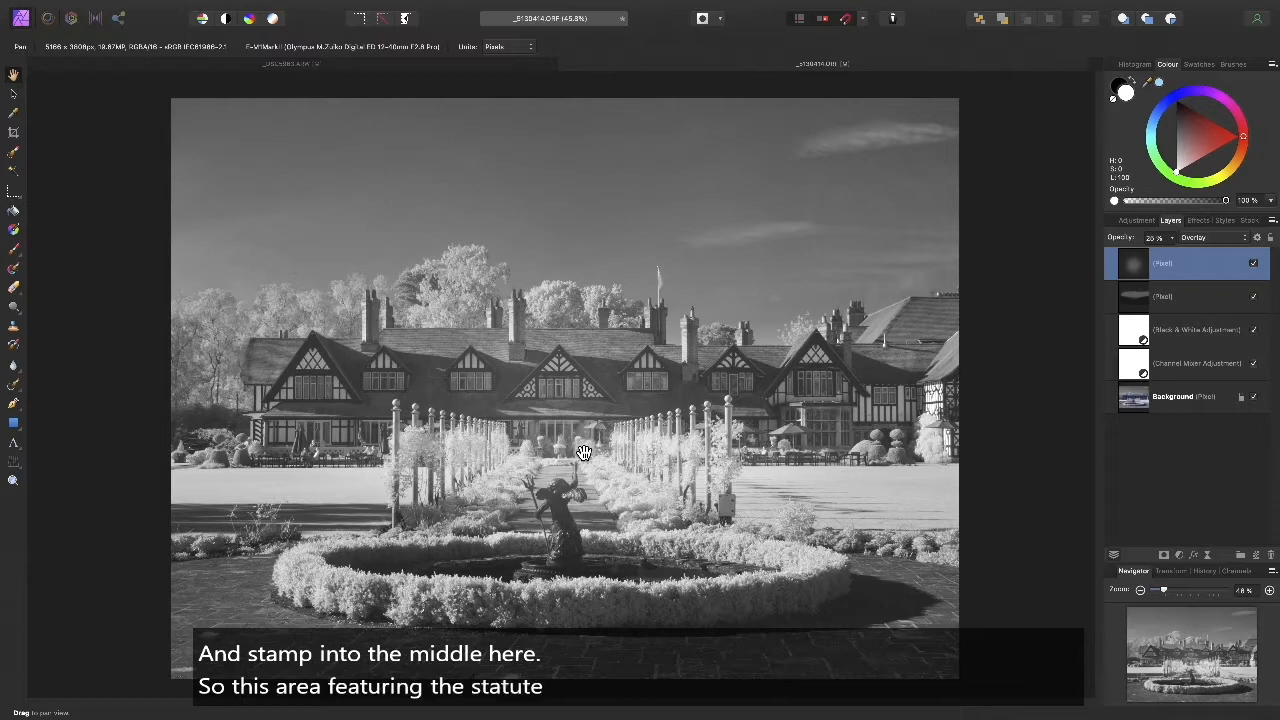
Select both brushed pixel layers and hide and reshow them to compare the lighting before and after.
shift+click(1208, 300)
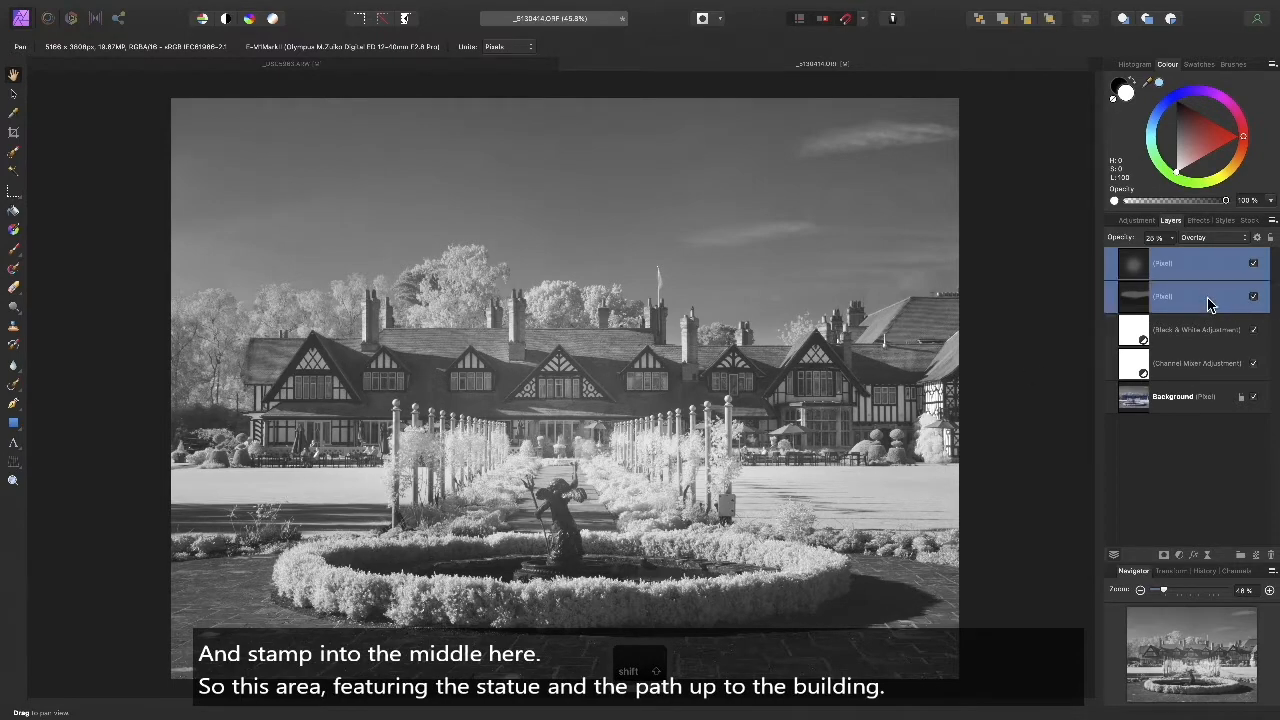
click(1255, 266)
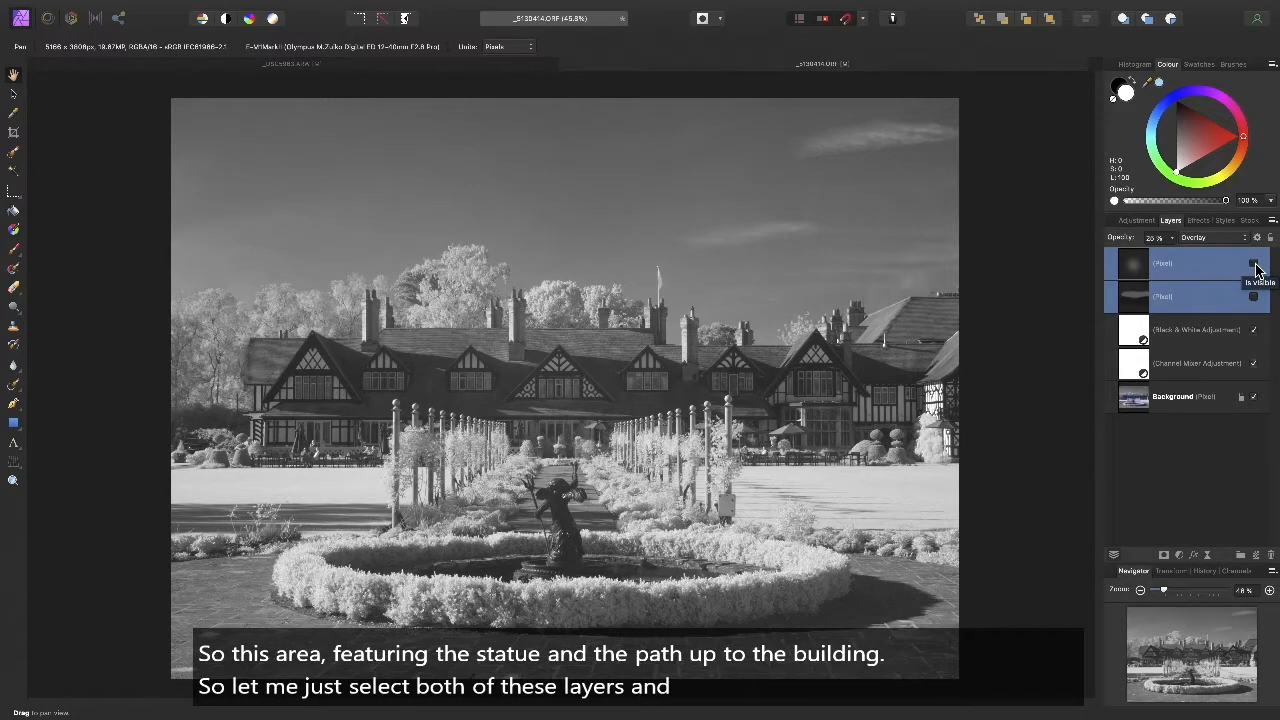
click(1255, 266)
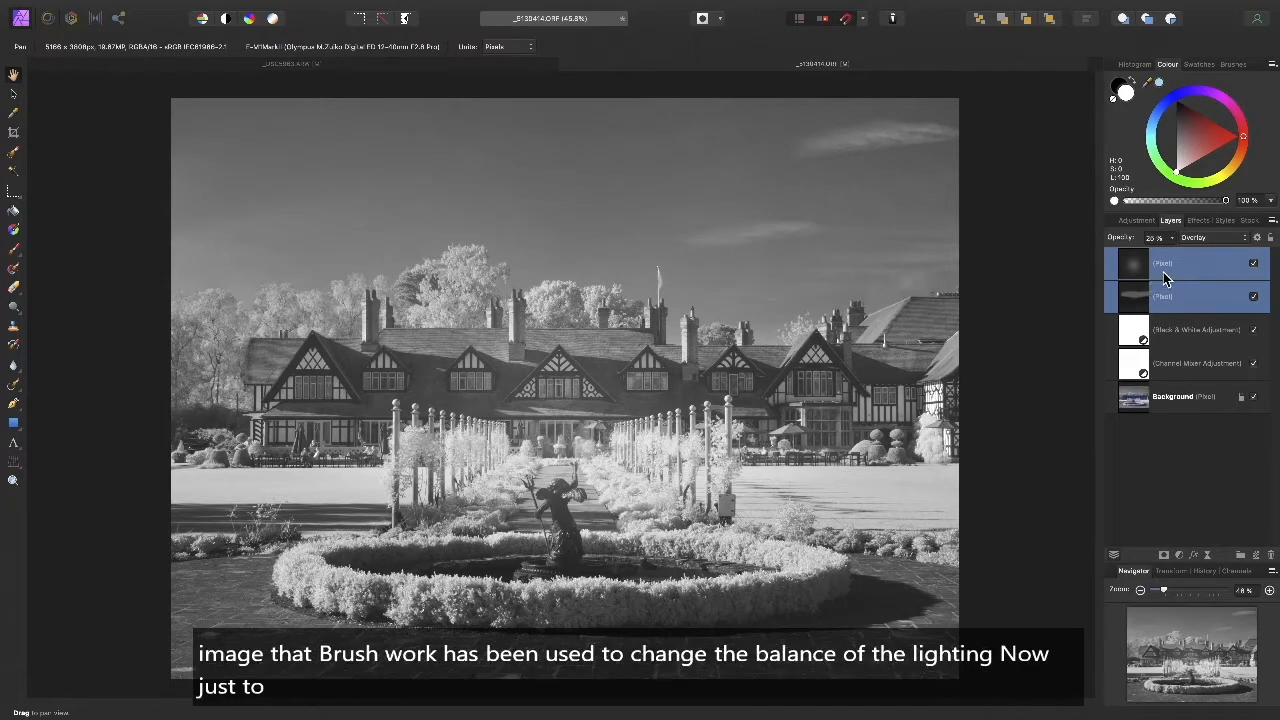
Group the two selected pixel layers and name the group "Brush Work".
key(super)
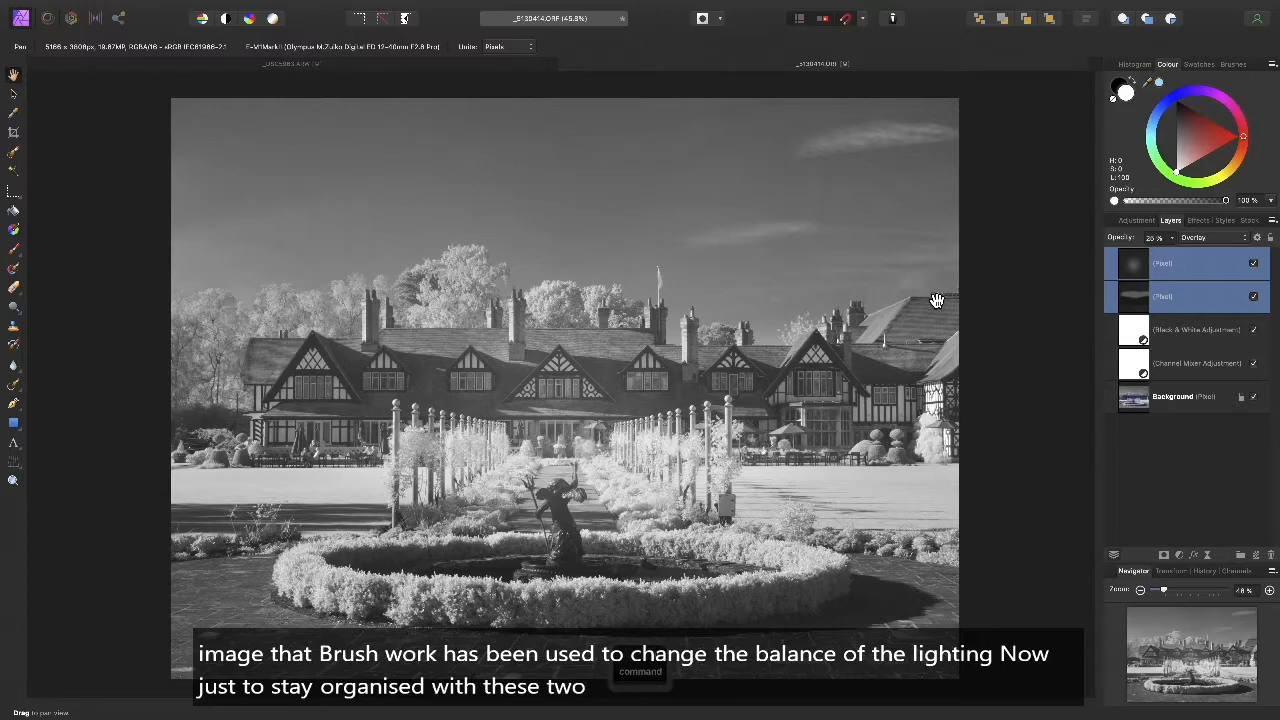
key(super+g)
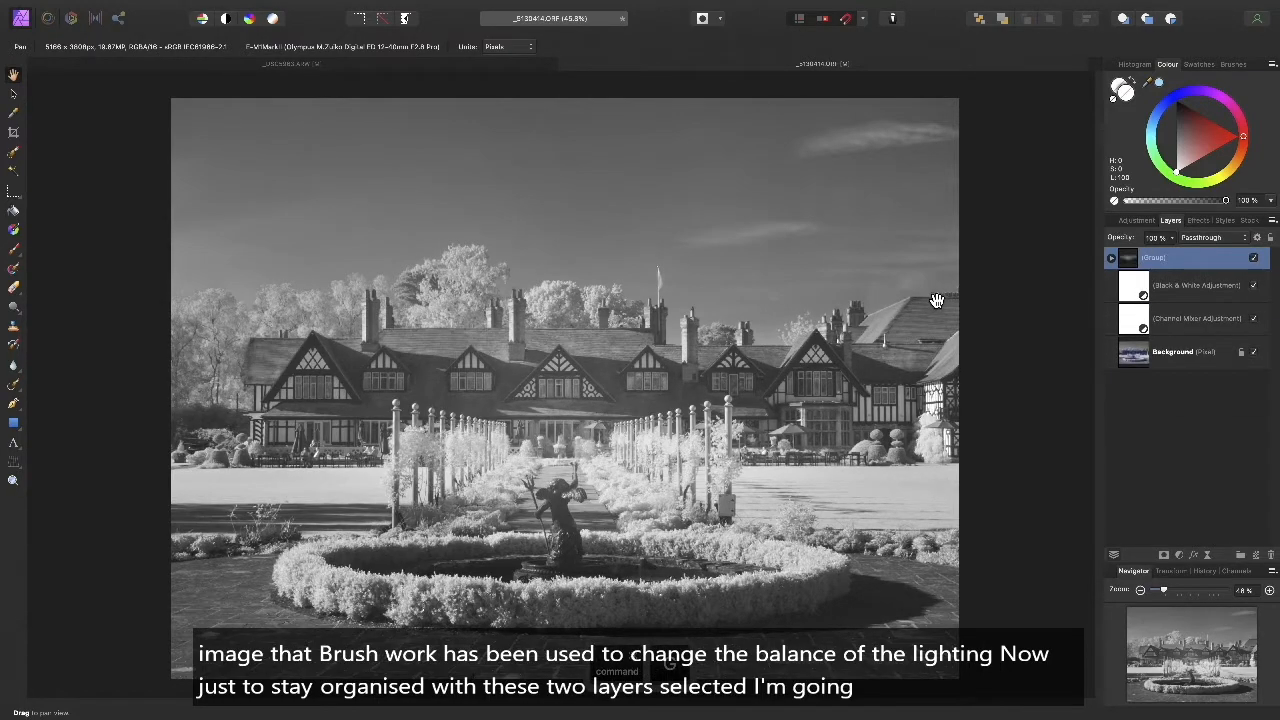
double_click(1157, 258)
text(Brush Wor)
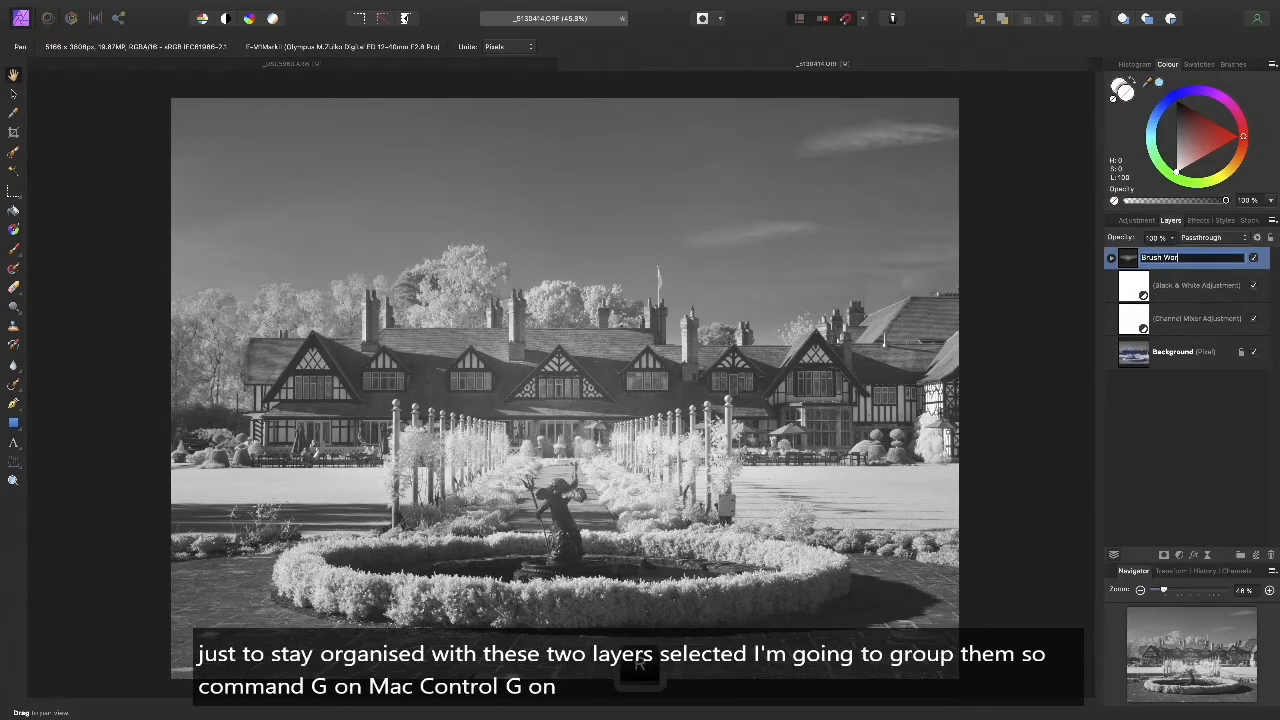
text(k)
key(Return)
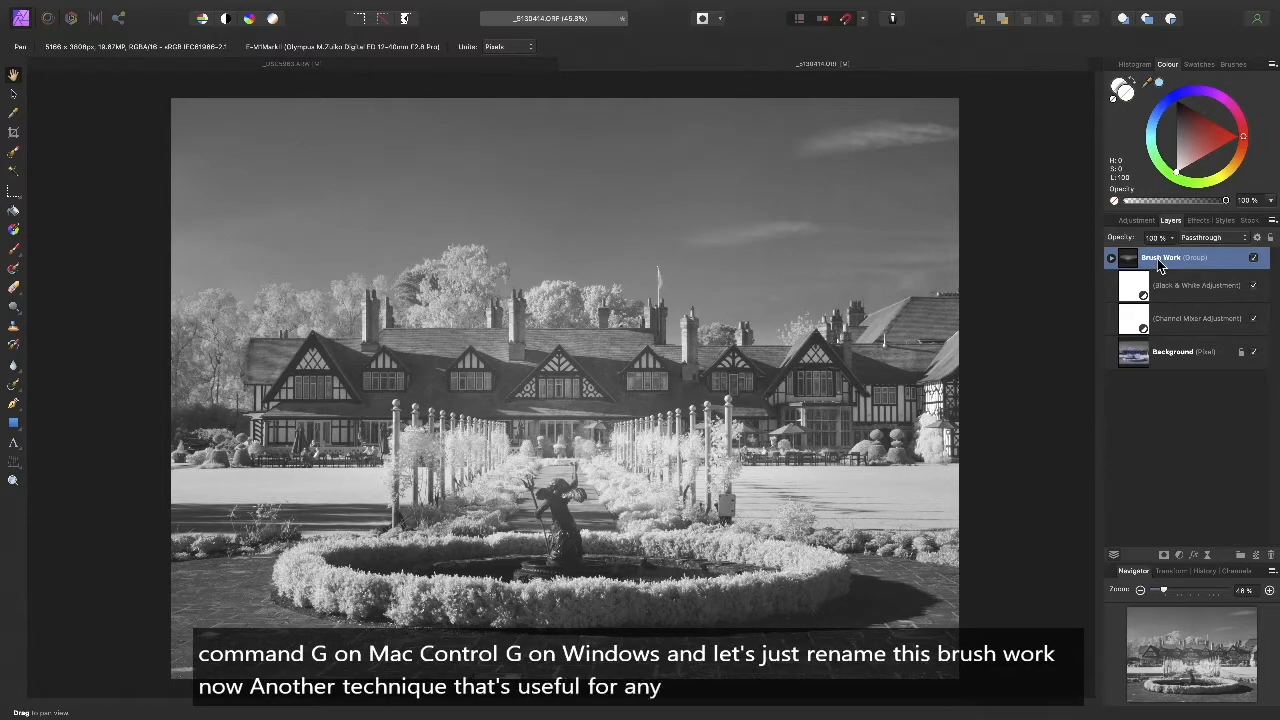
Add a Selective Colour adjustment layer between the Channel Mixer and Black & White adjustments.
click(1174, 318)
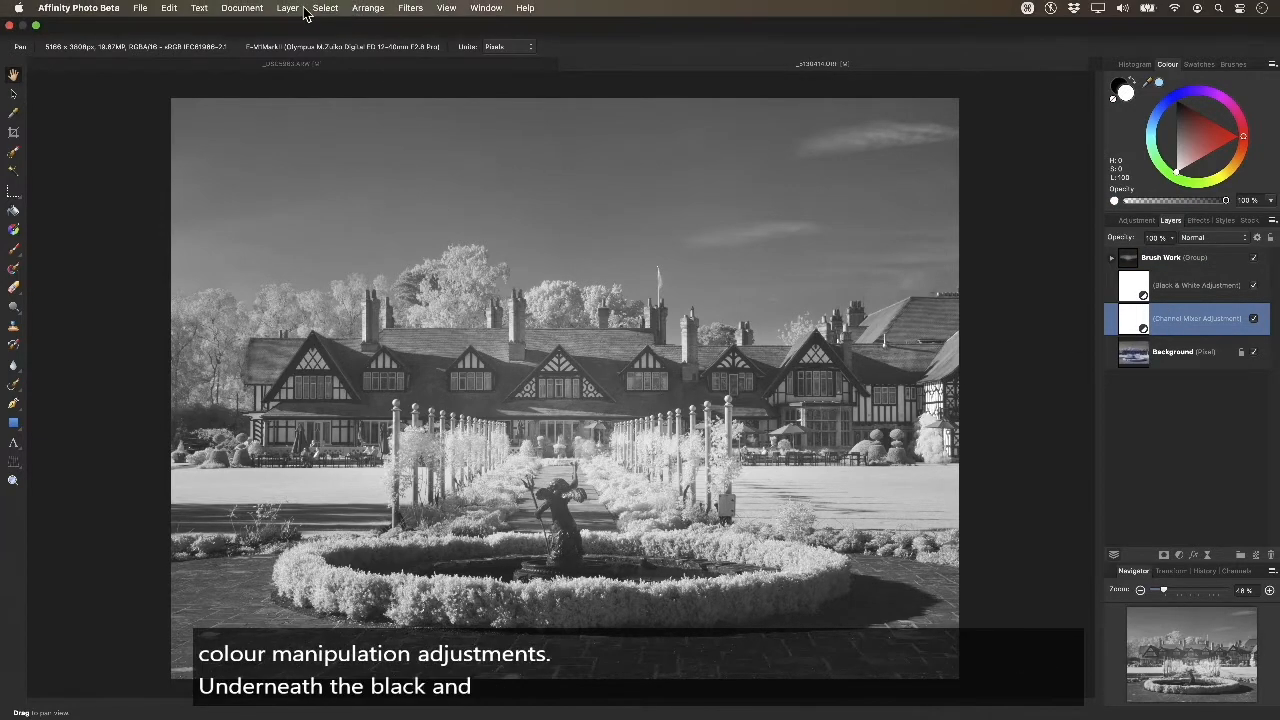
click(287, 7)
mouse_move(386, 198)
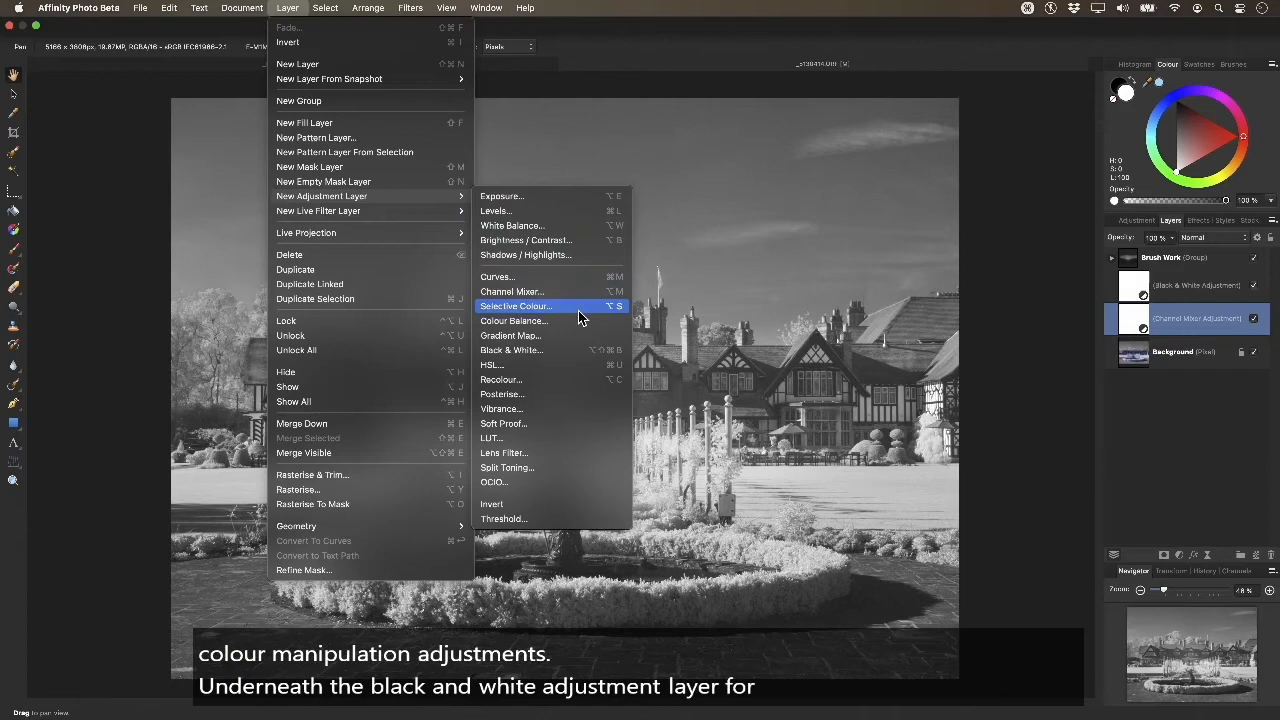
click(584, 316)
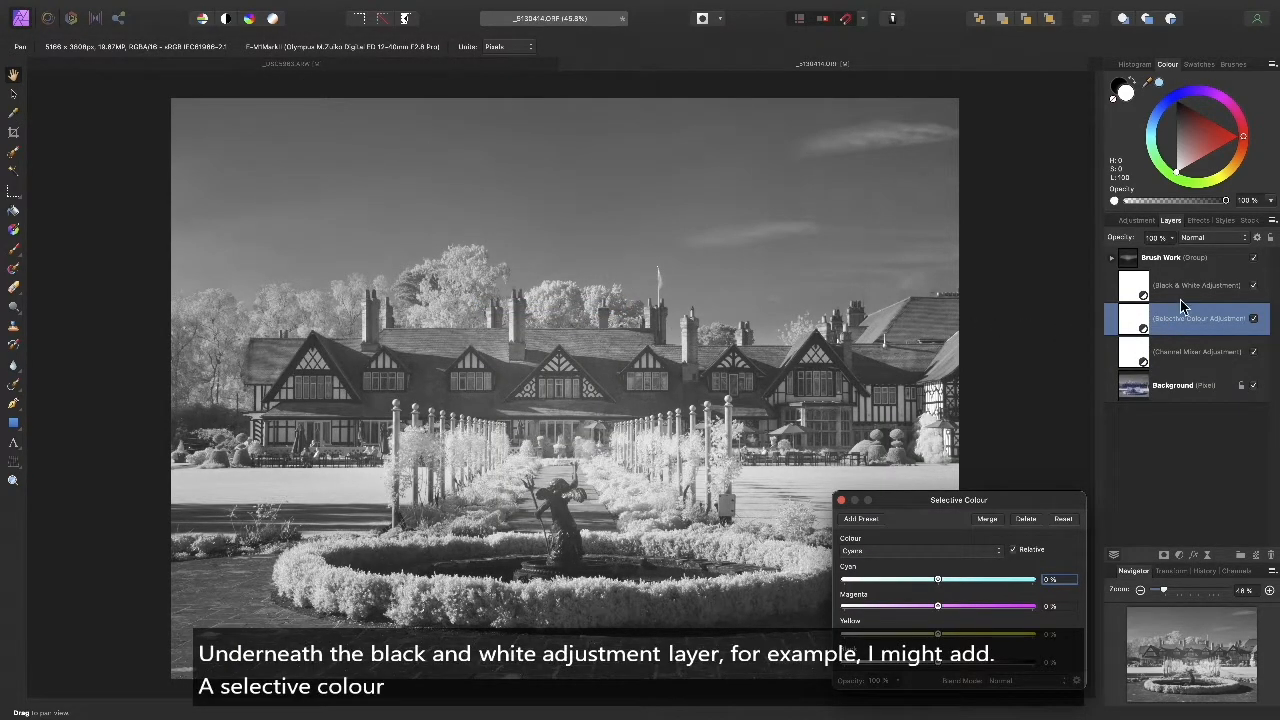
Set cyan, magenta and yellow to 100% for the Selective Colour adjustment's Reds, and close its settings.
click(949, 558)
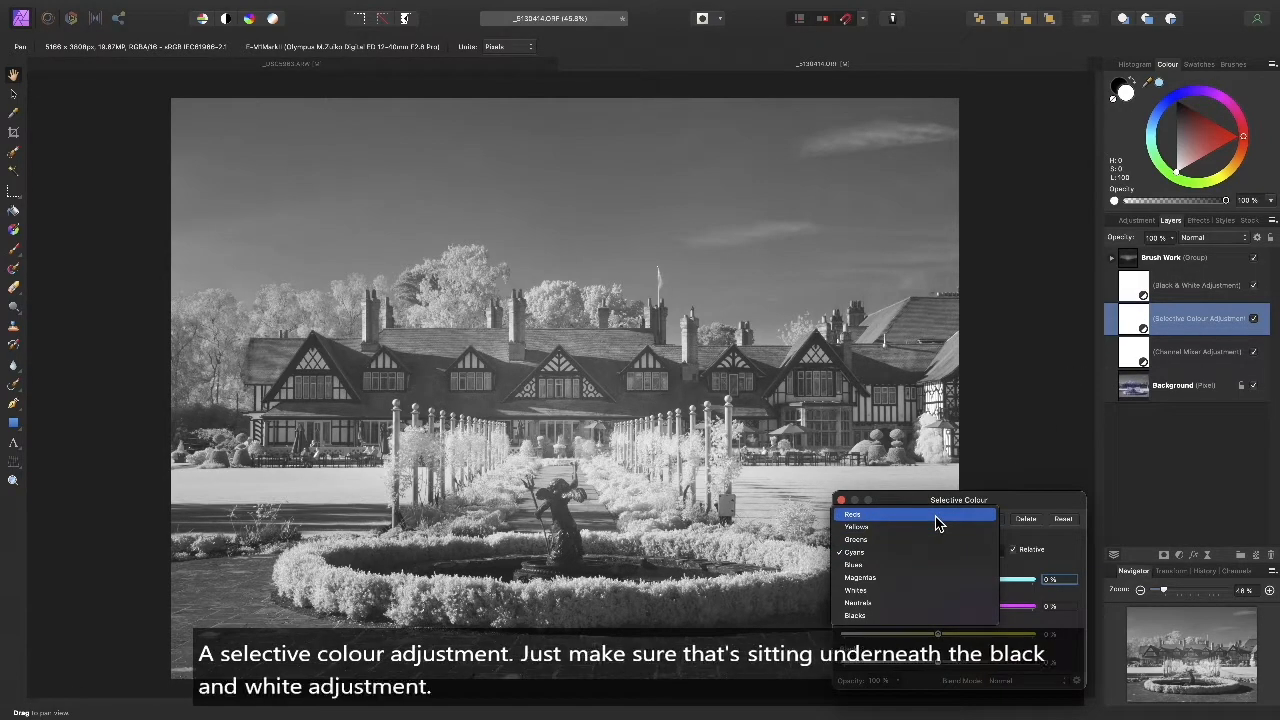
click(940, 516)
drag(938, 582, 1008, 584)
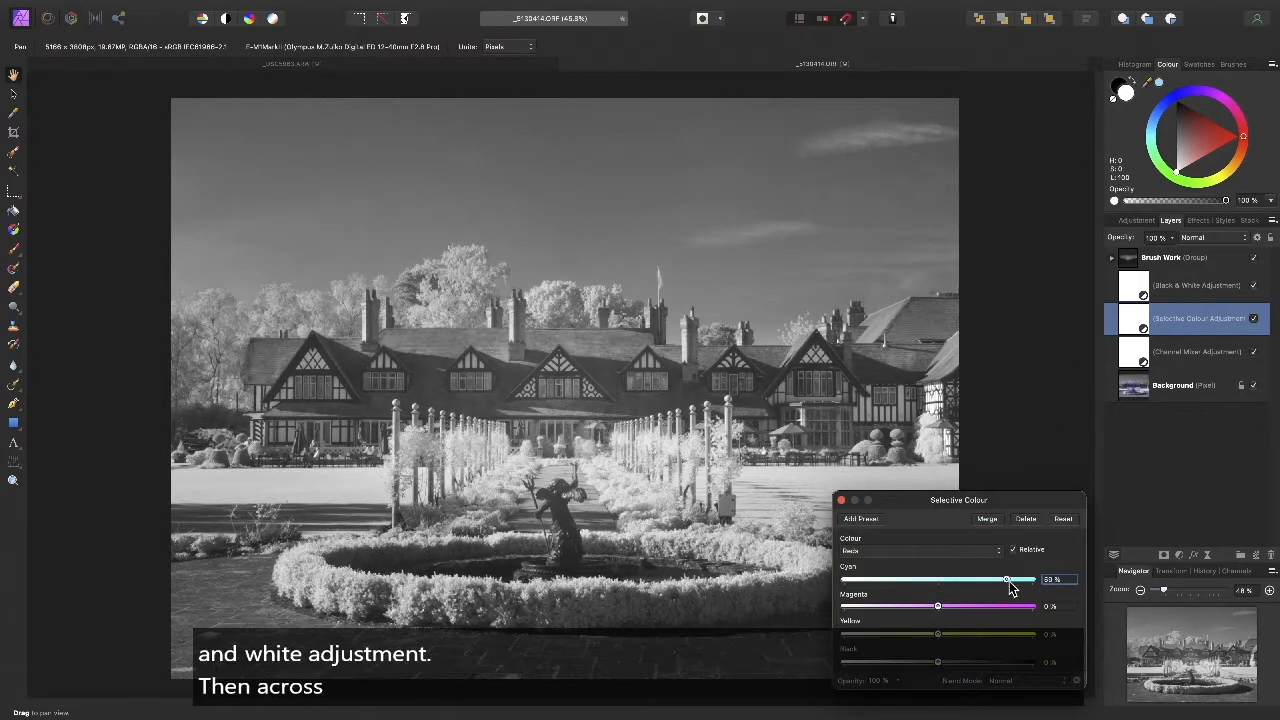
click(995, 612)
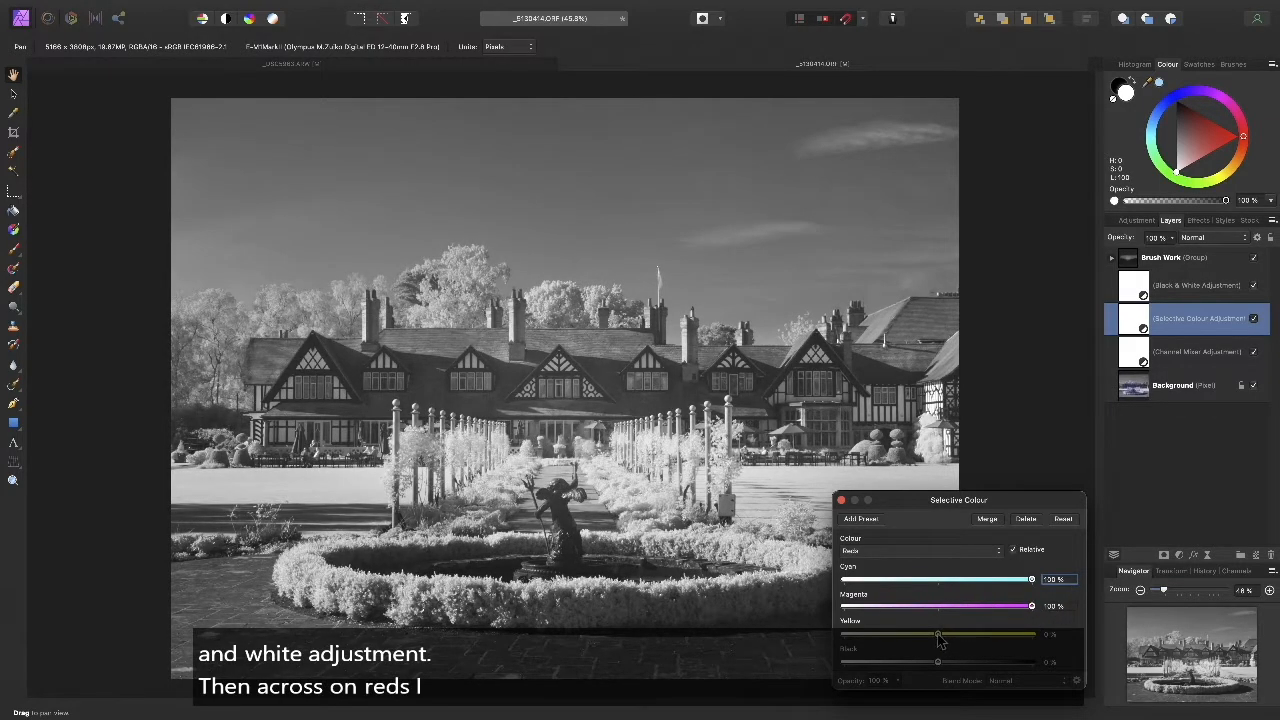
drag(938, 634, 1097, 645)
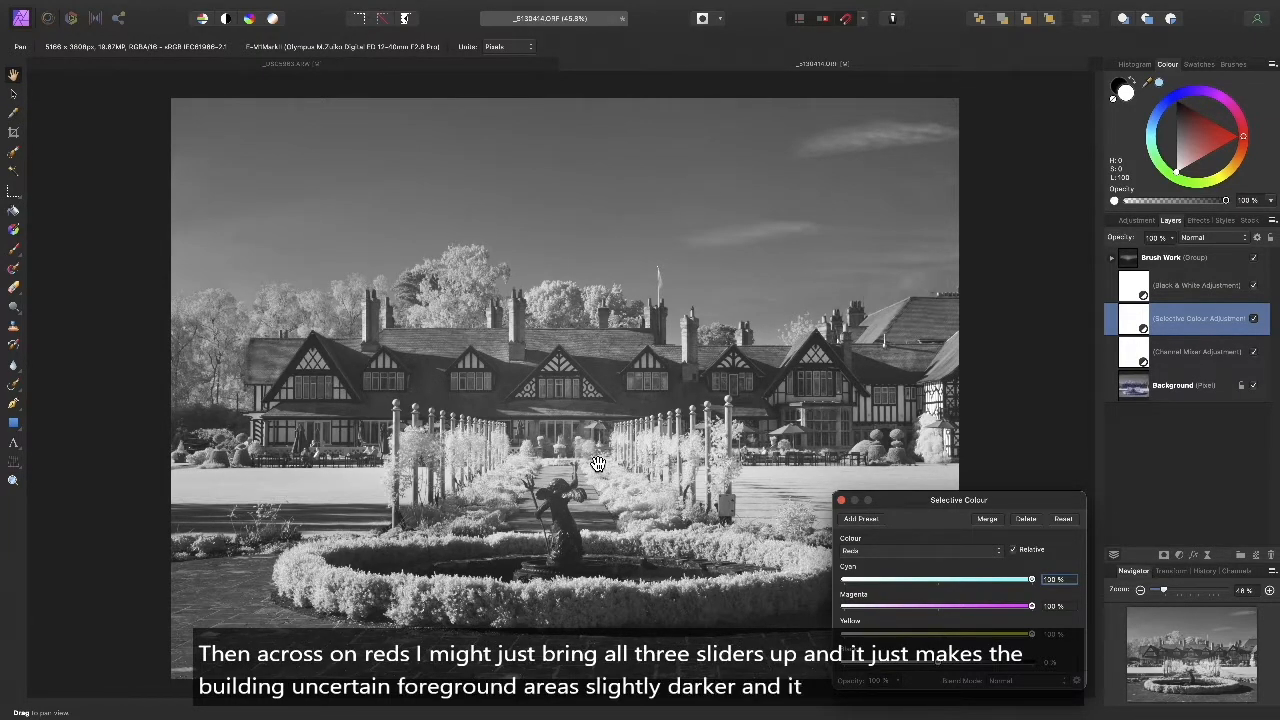
click(843, 502)
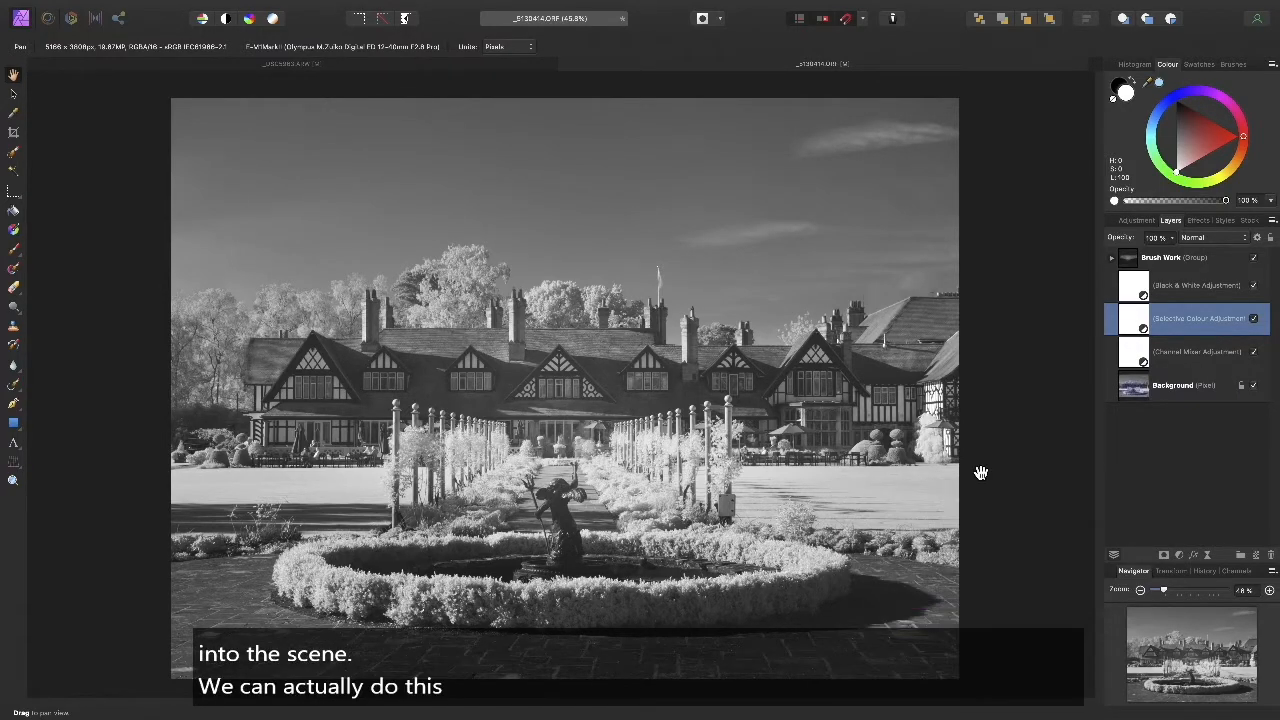
Hide and reshow the Brush Work group to compare the building with and without the brushed lighting.
click(1255, 259)
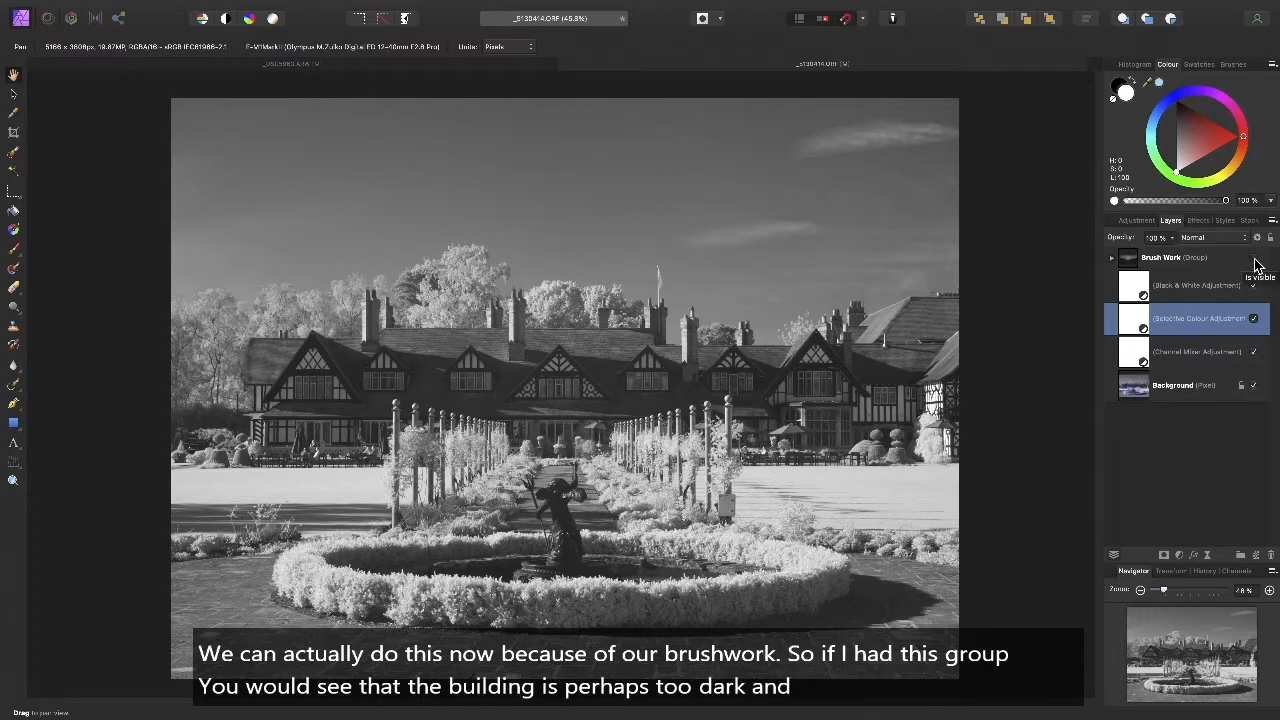
click(1253, 258)
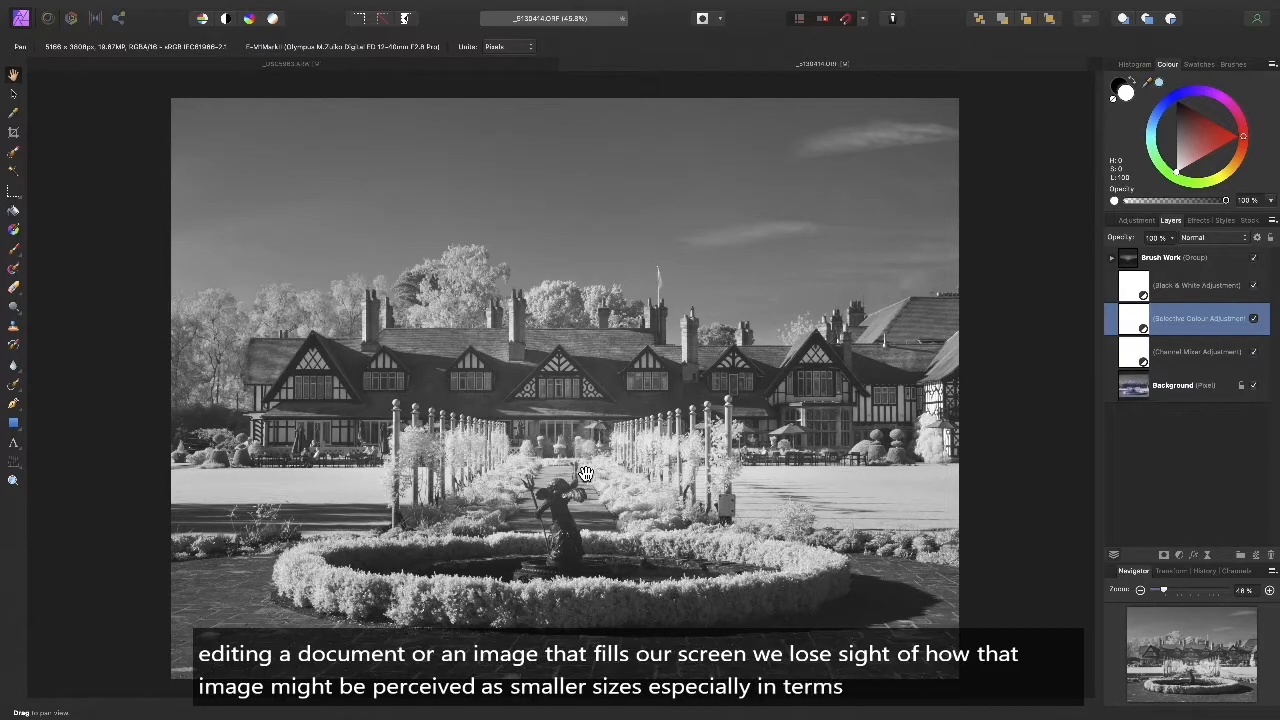
Add a Curves adjustment layer above the Brush Work group at the top of the layer stack.
scroll(607, 484, down, 2)
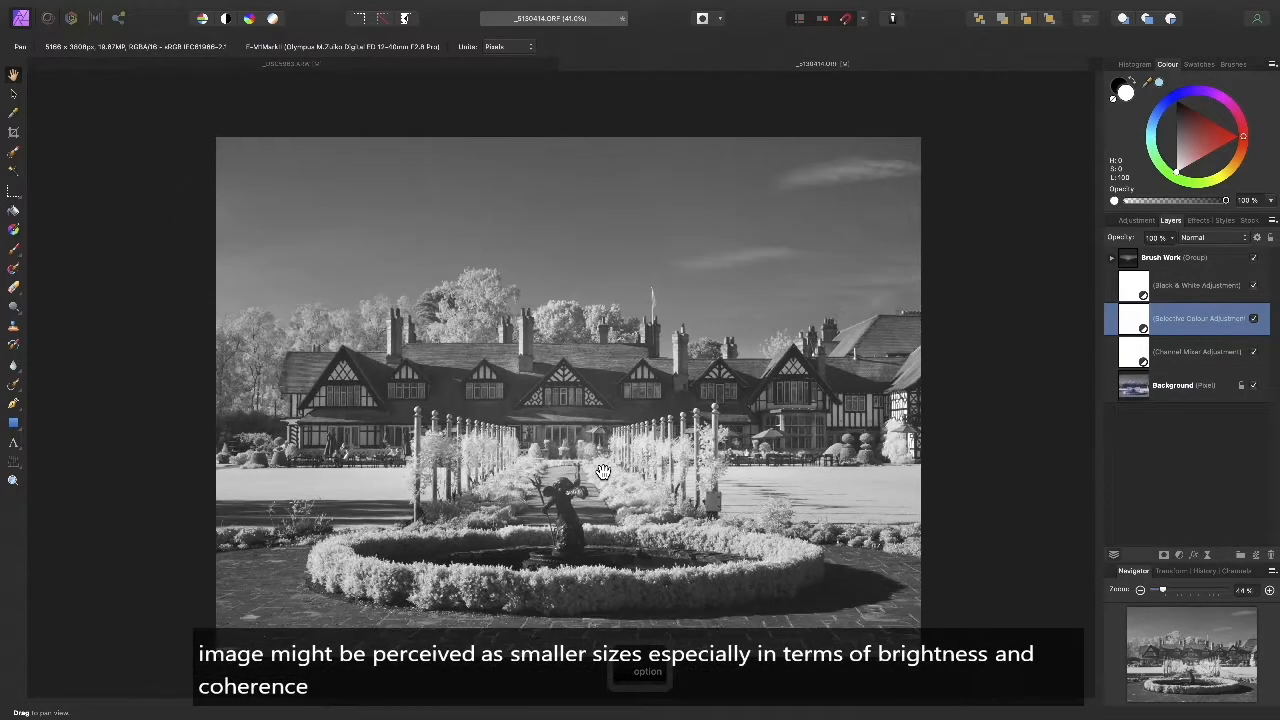
drag(610, 484, 620, 485)
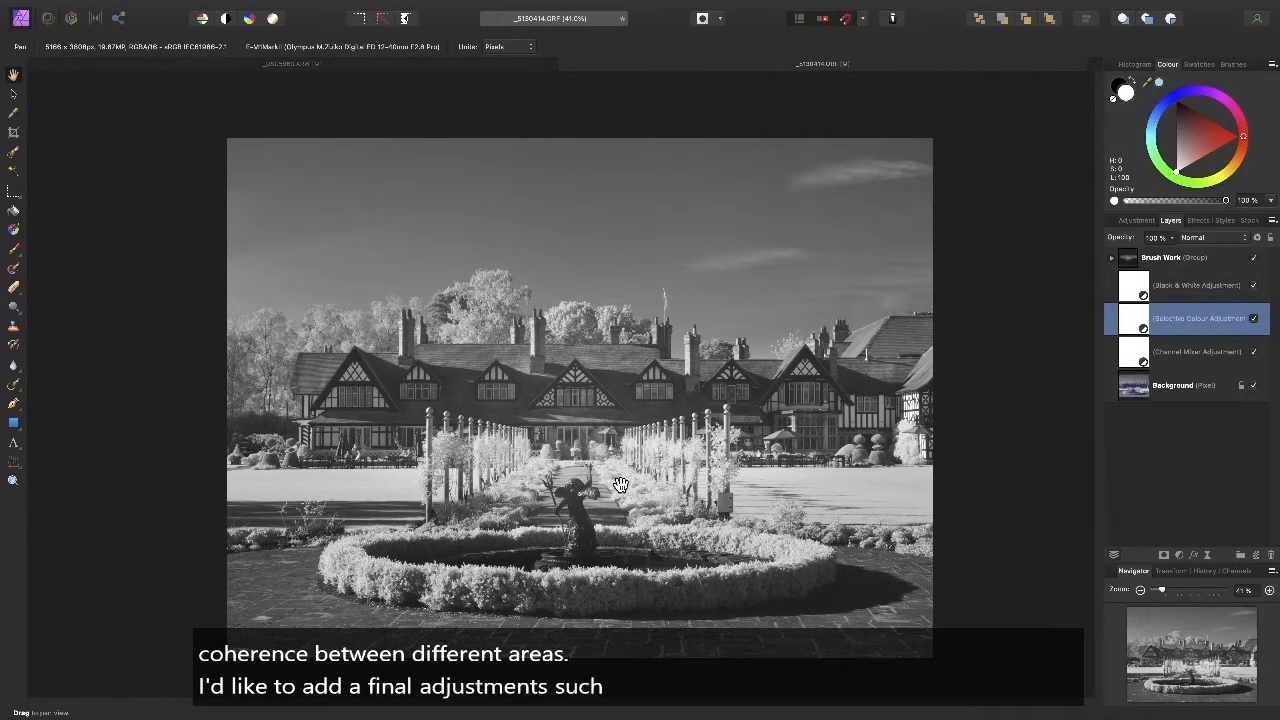
click(1190, 258)
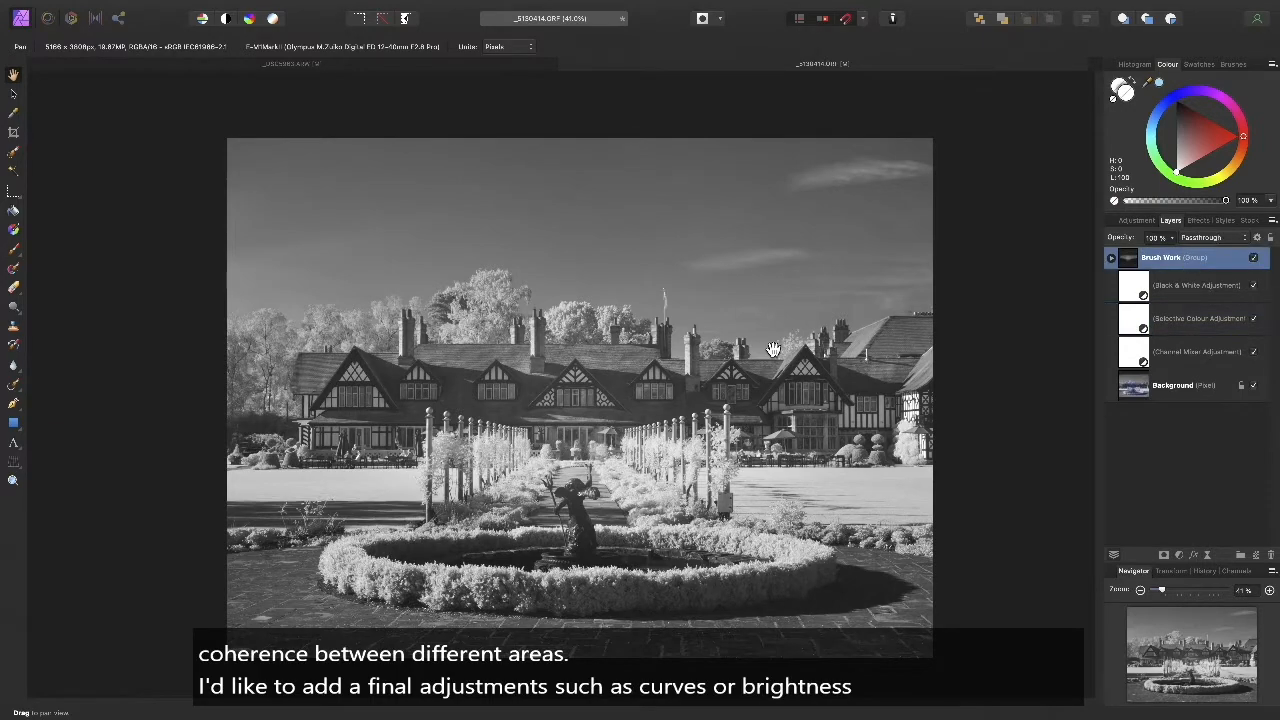
key(super)
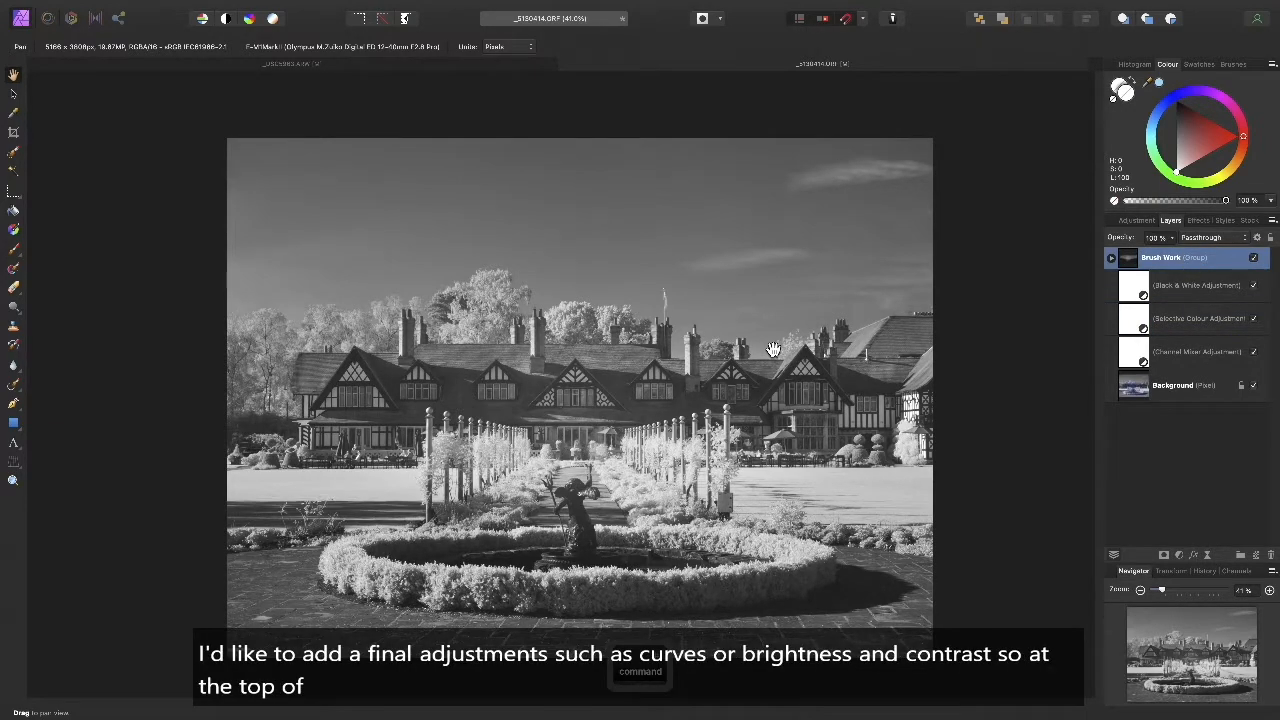
key(super+m)
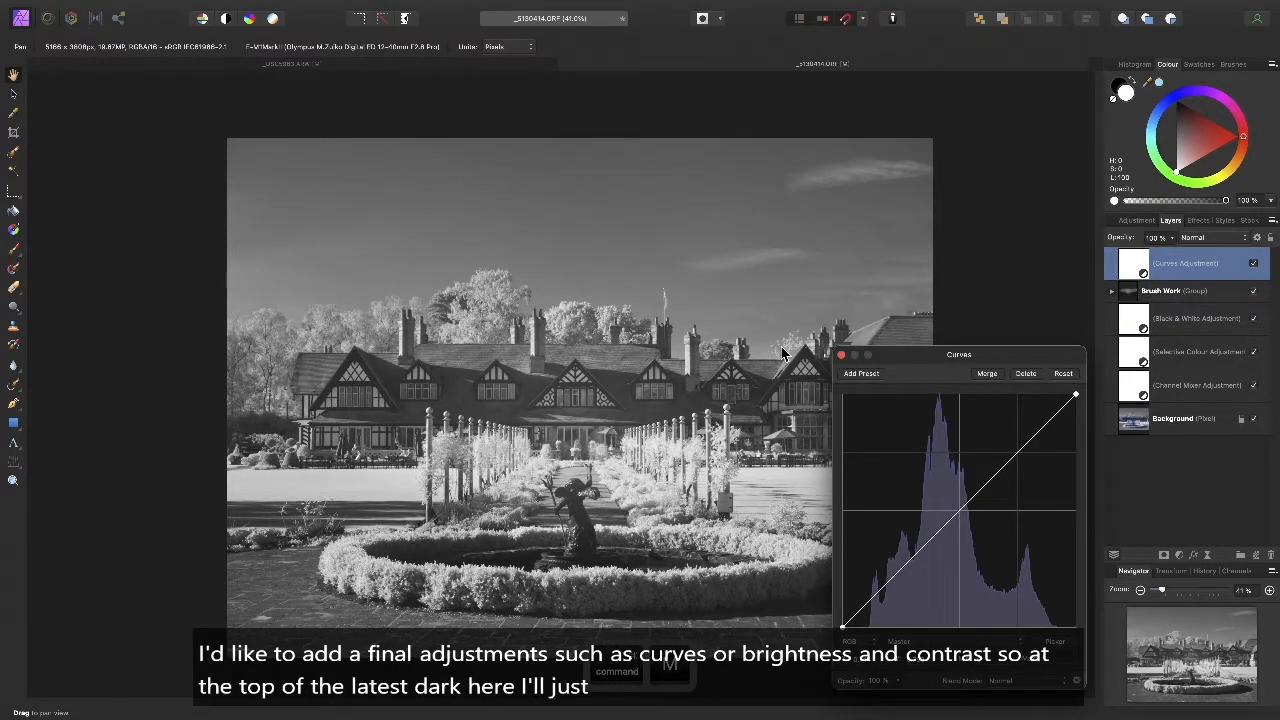
Brighten the midtones in Curves with a point near X 0.43, Y 0.52, holding the darkest shadows down with lower points.
scroll(630, 437, down, 3)
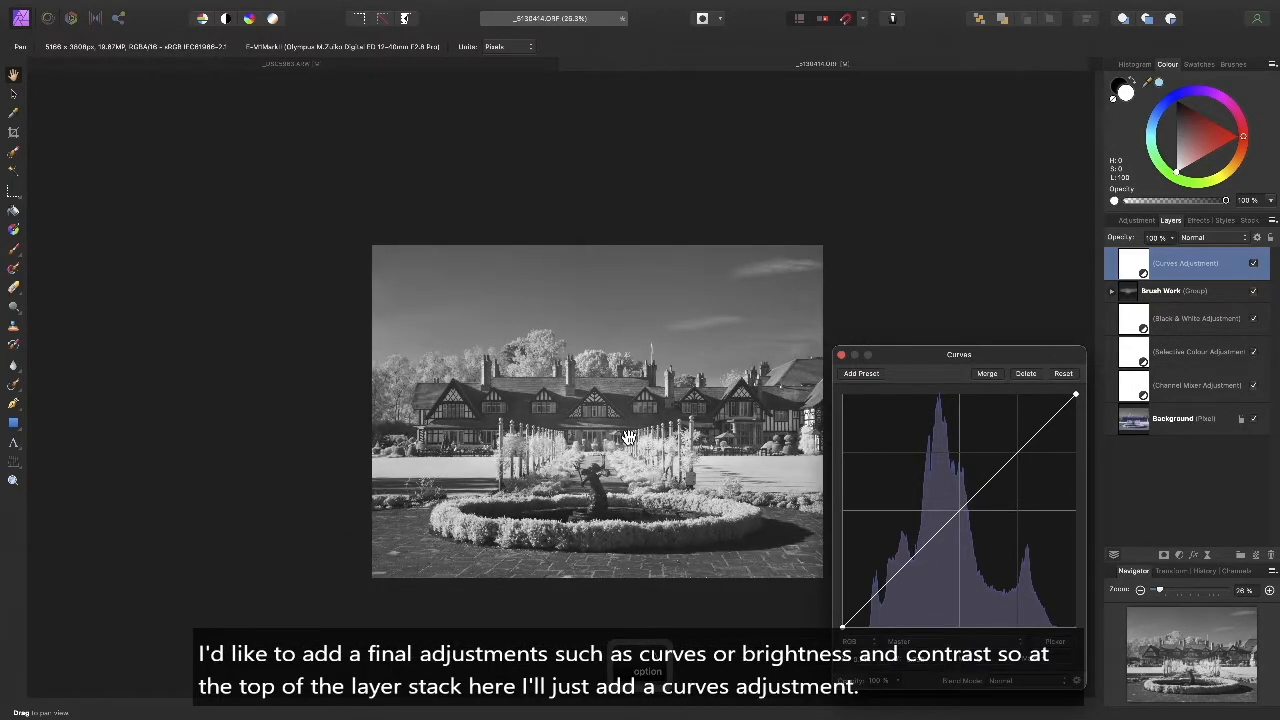
scroll(628, 437, down, 4)
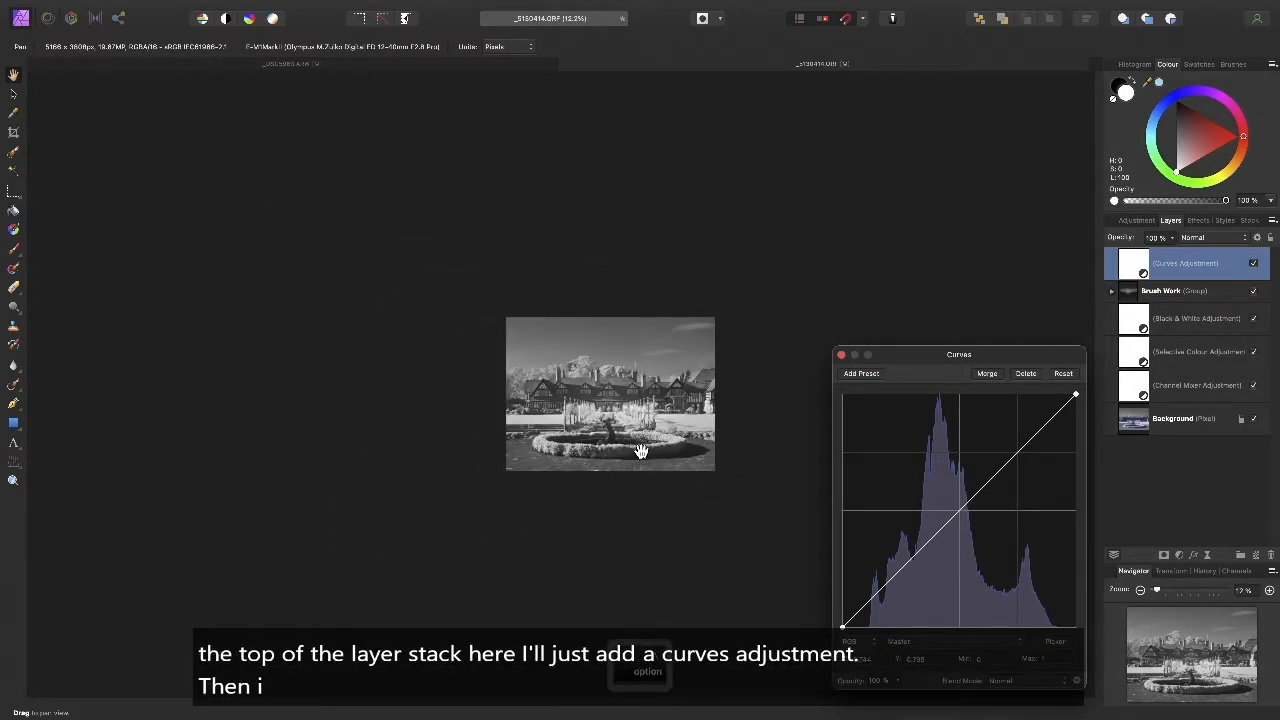
scroll(638, 449, down, 1)
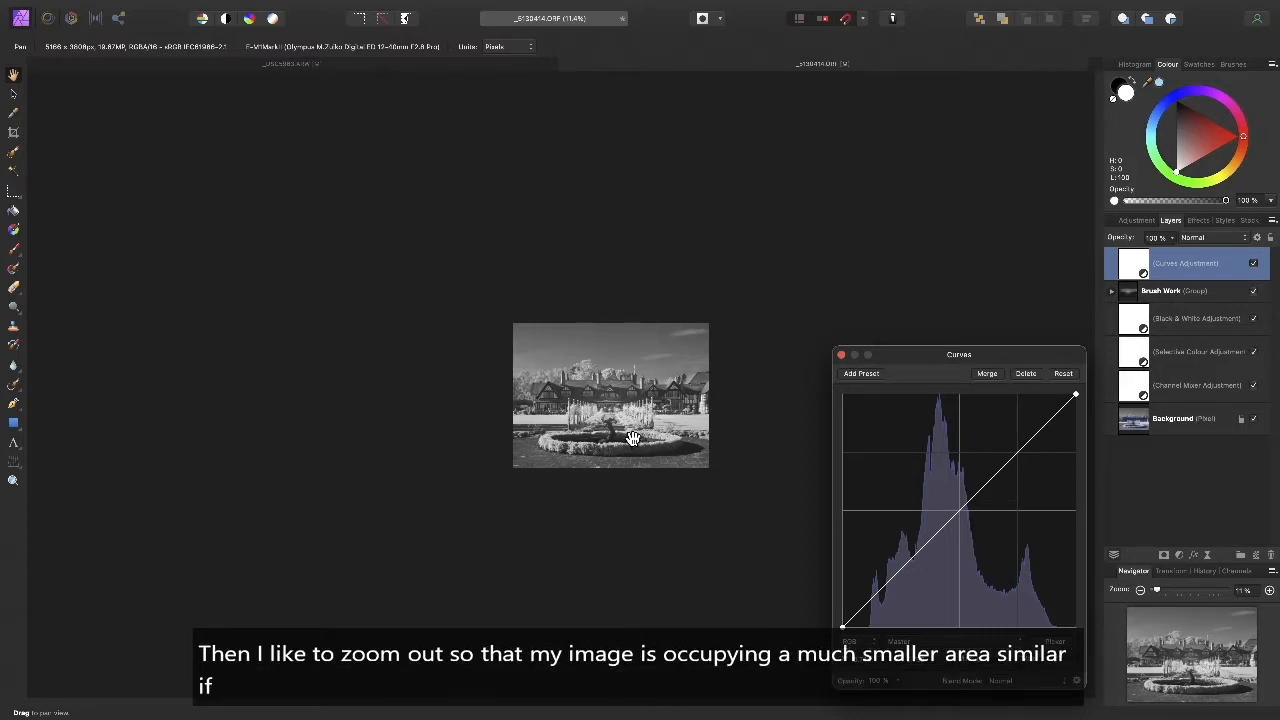
scroll(633, 435, down, 2)
drag(723, 525, 709, 503)
drag(860, 612, 894, 566)
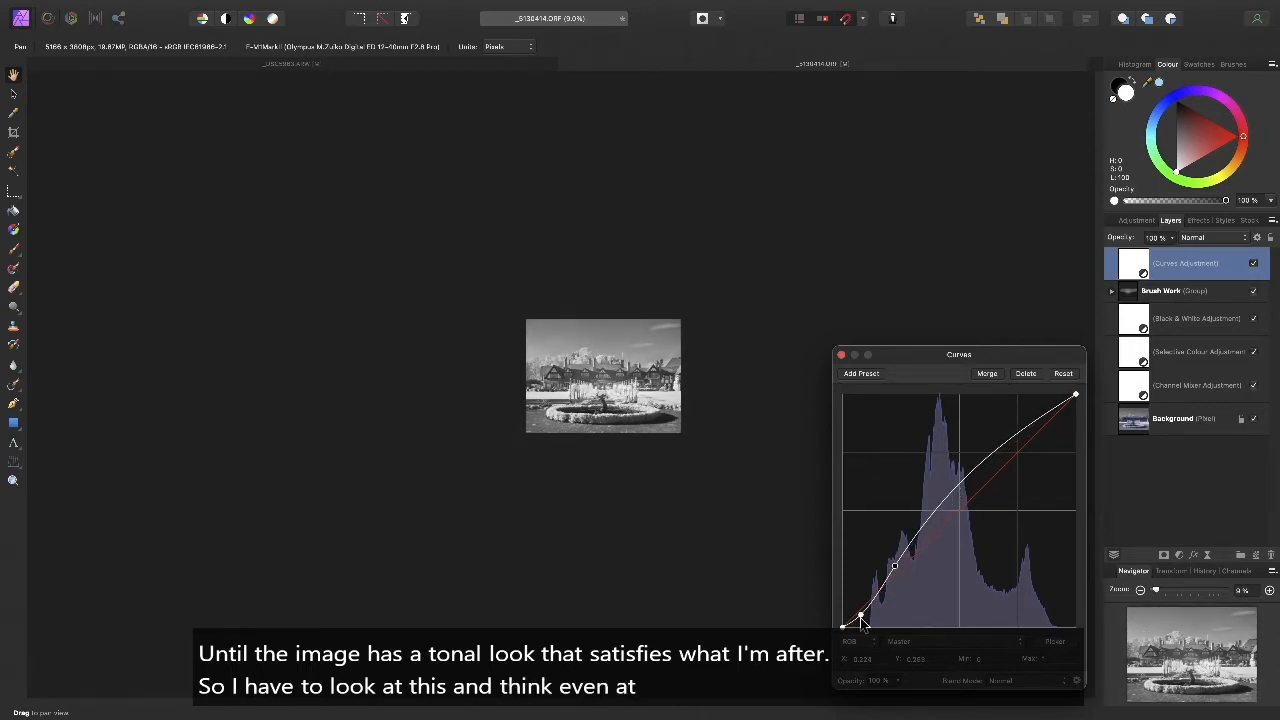
drag(862, 622, 856, 614)
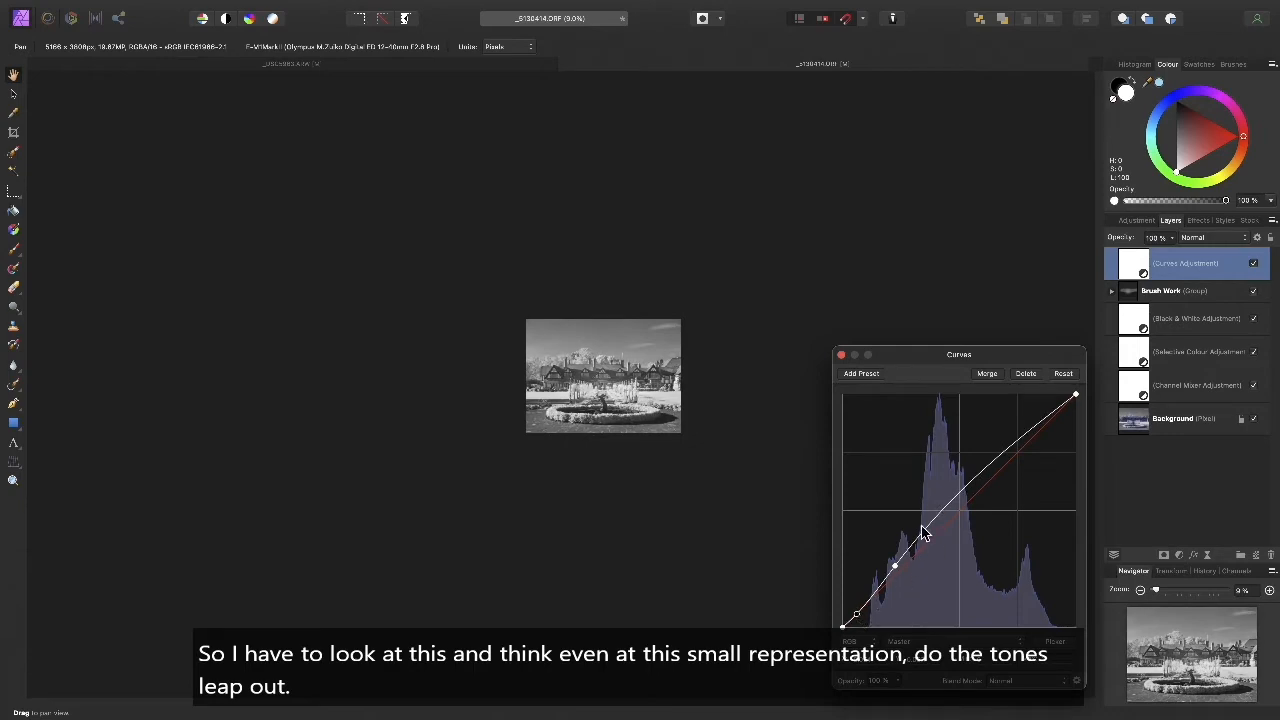
drag(922, 533, 944, 507)
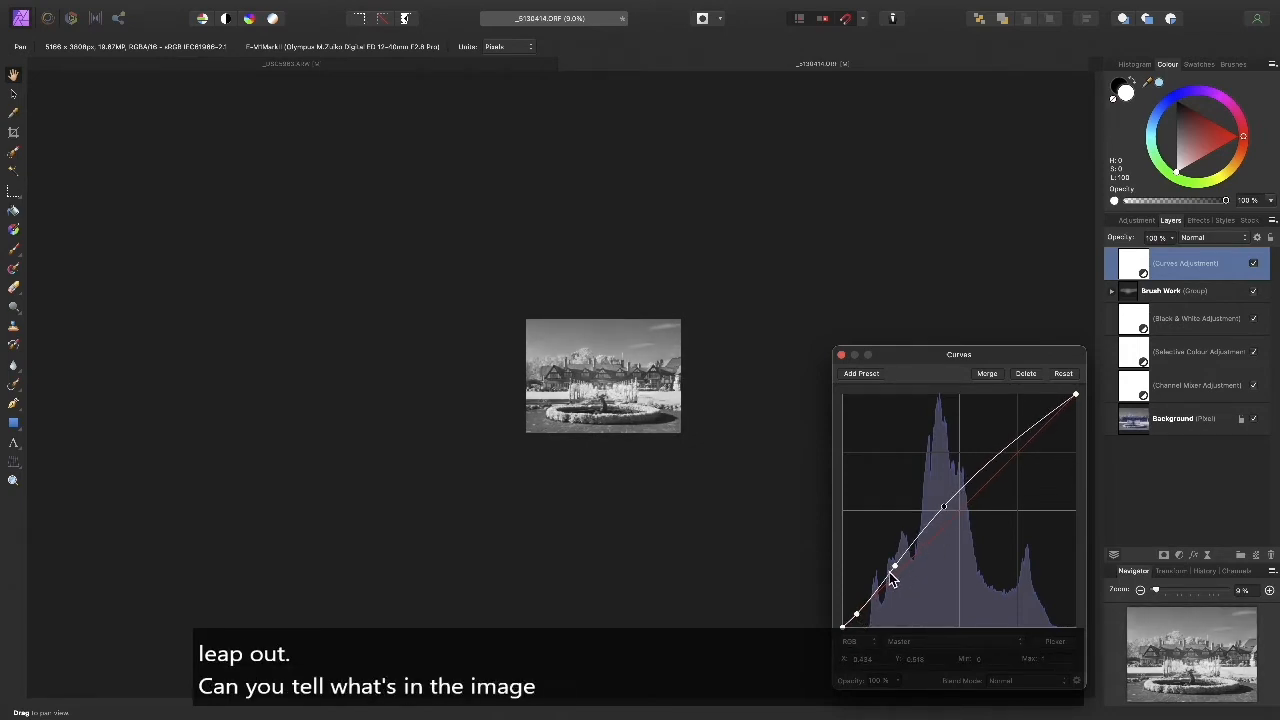
drag(894, 567, 893, 567)
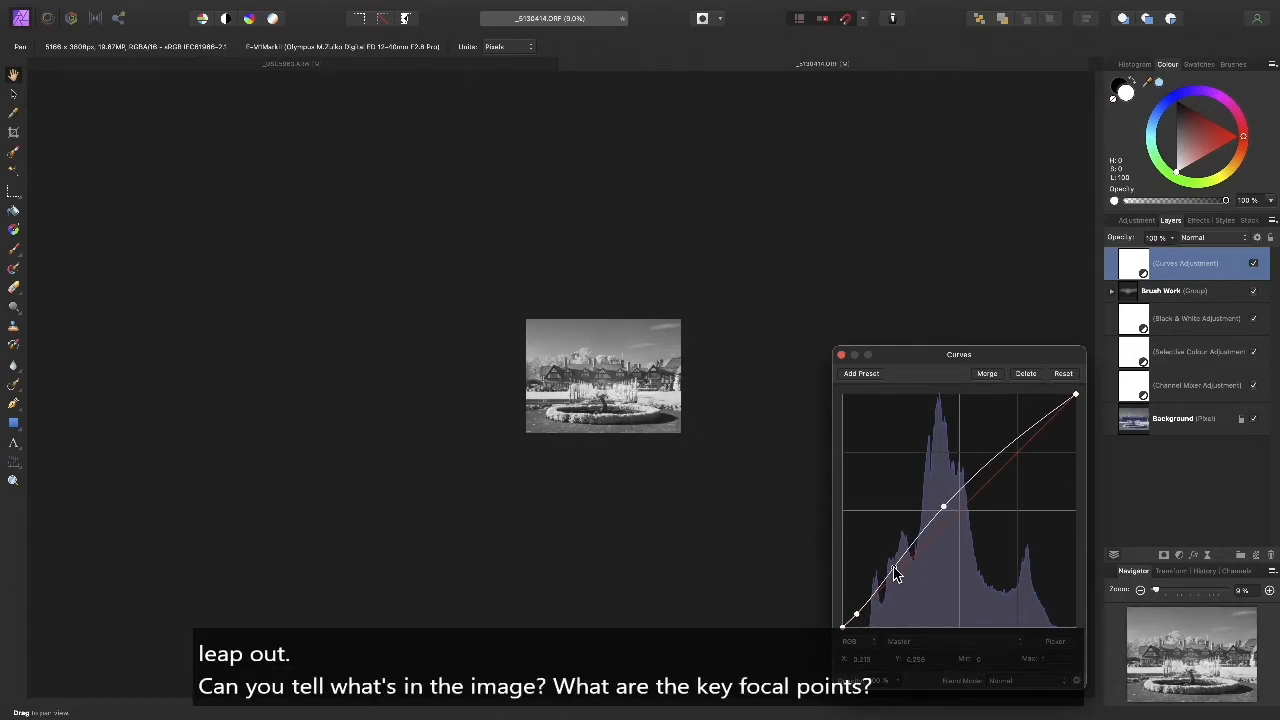
Compare the image with and without the Curves adjustment, and lower the curve's shadow points for stronger contrast.
click(1254, 265)
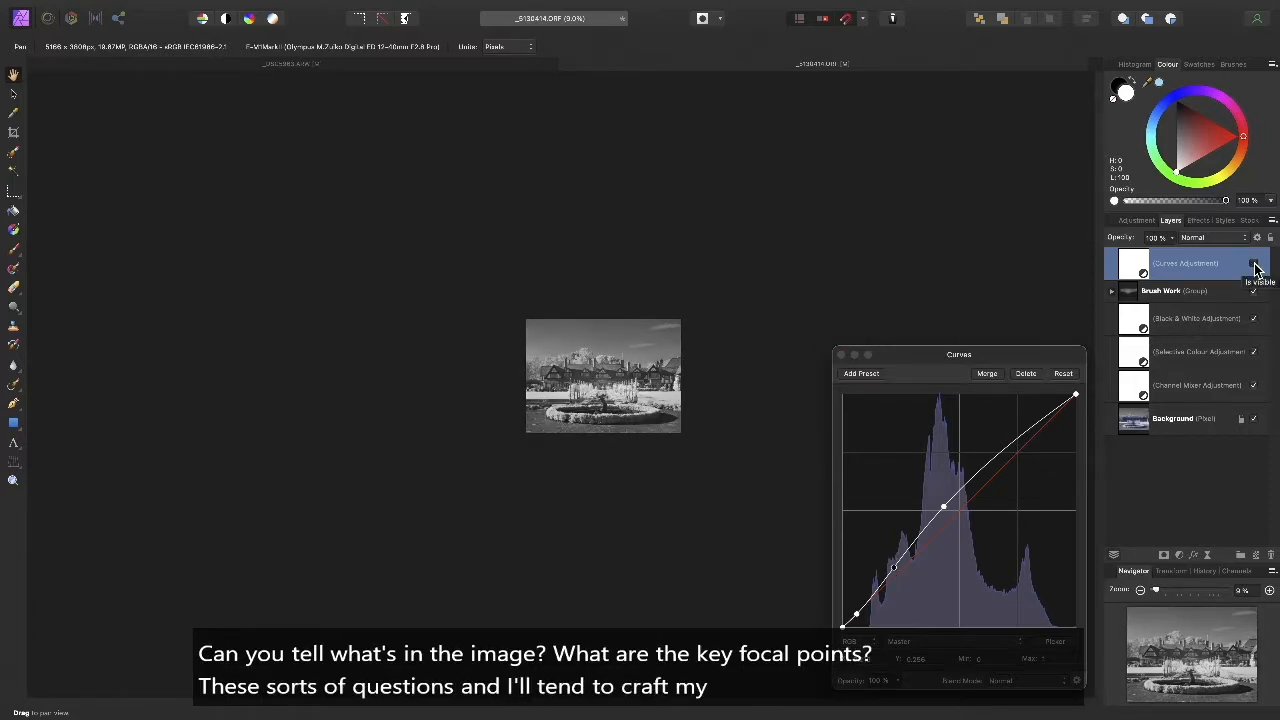
click(1254, 265)
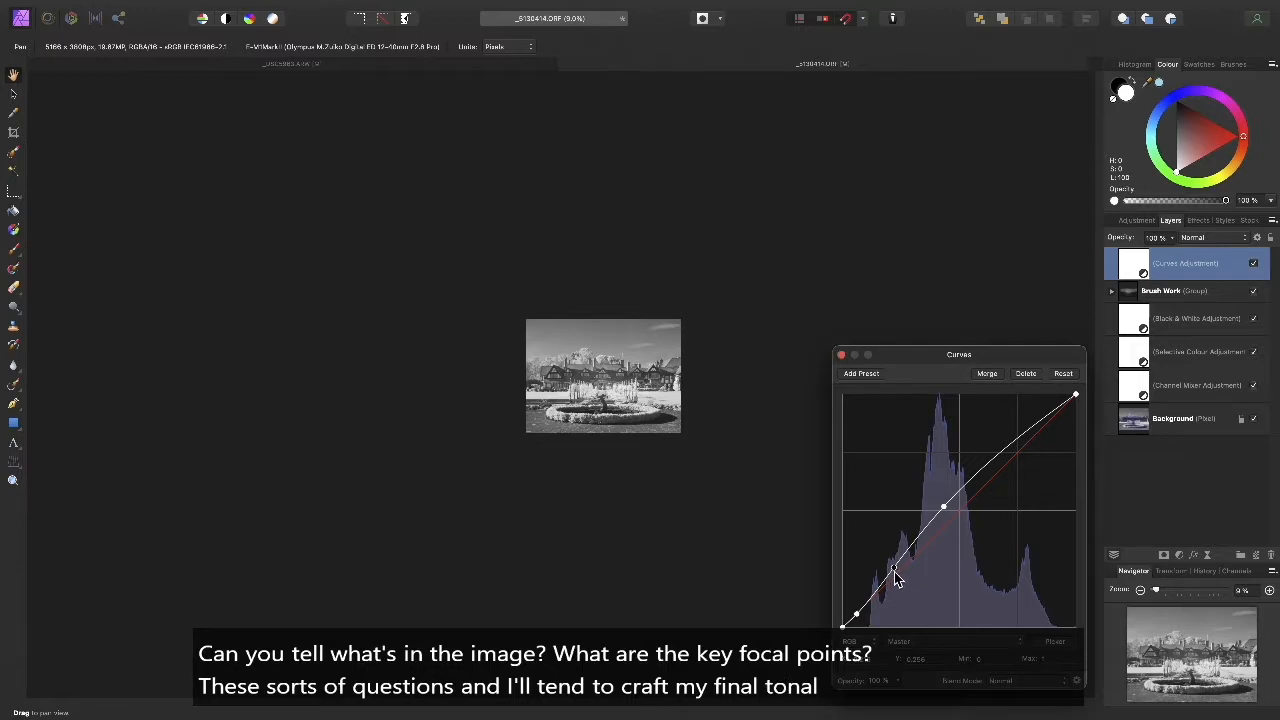
drag(894, 571, 894, 574)
drag(856, 615, 899, 578)
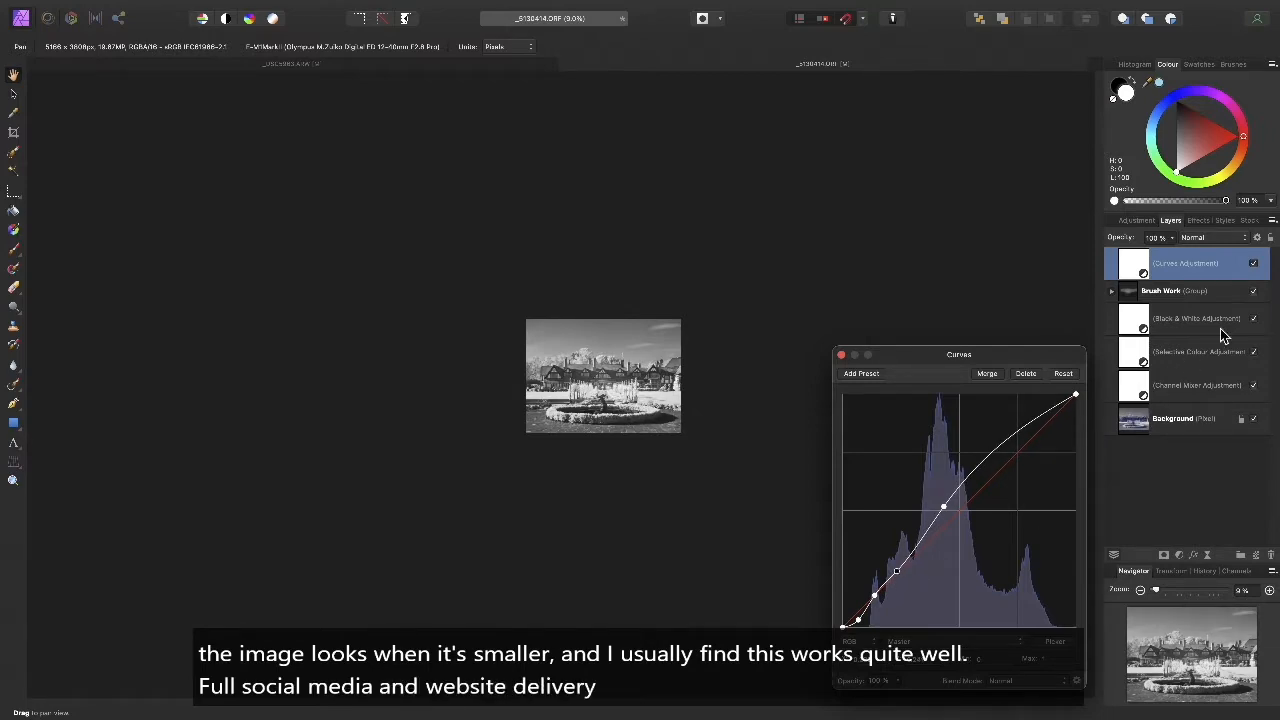
Compare the refined Curves adjustment before and after, view the image at fitted size, and close the Curves settings.
click(1254, 264)
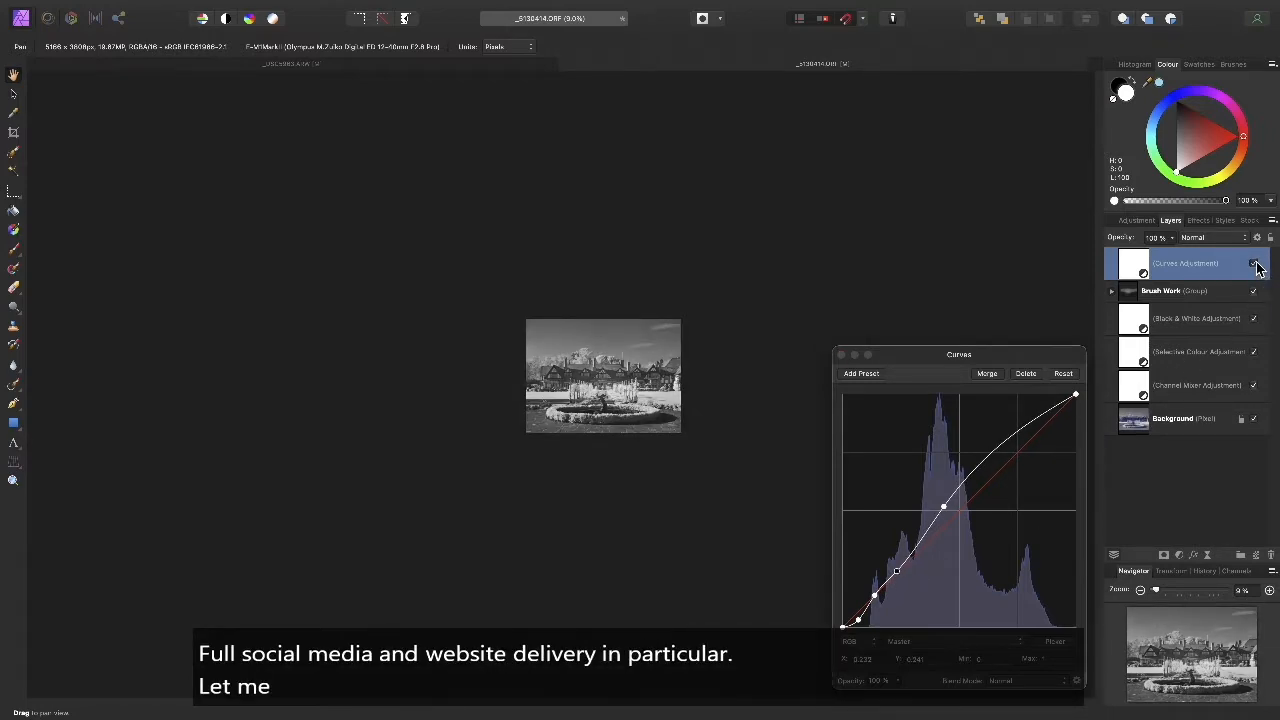
click(1255, 265)
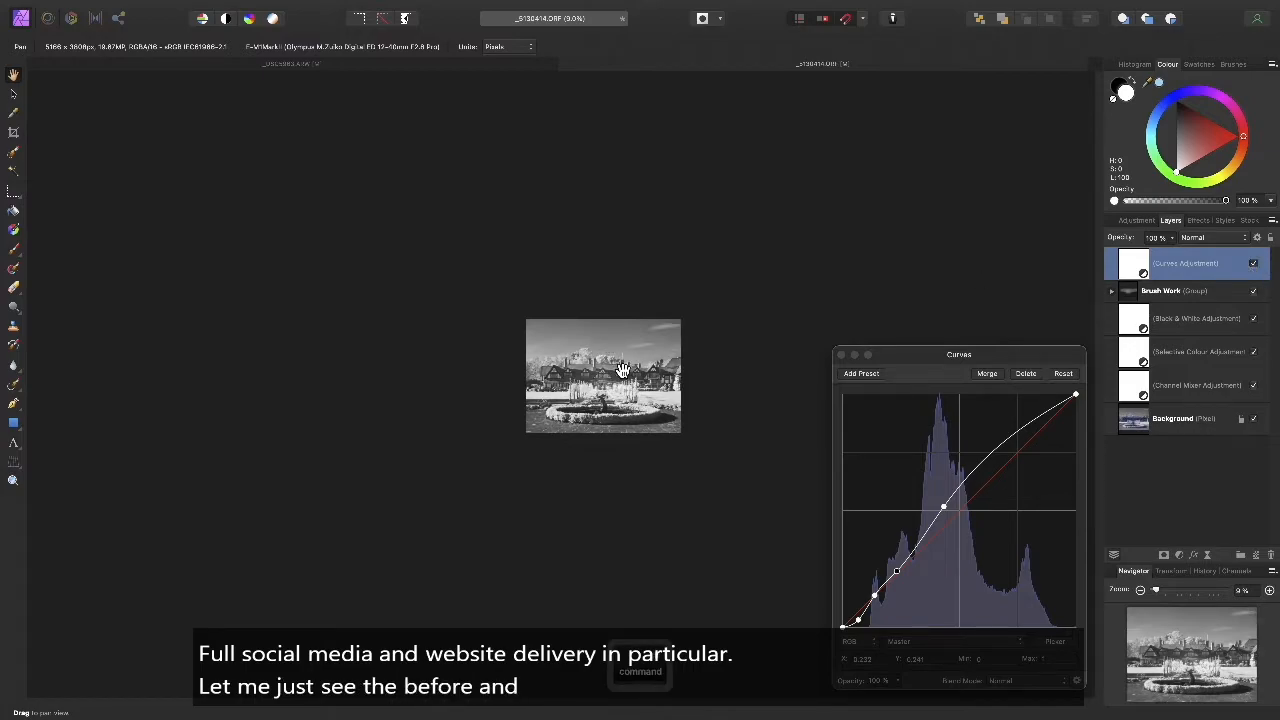
key(super+0)
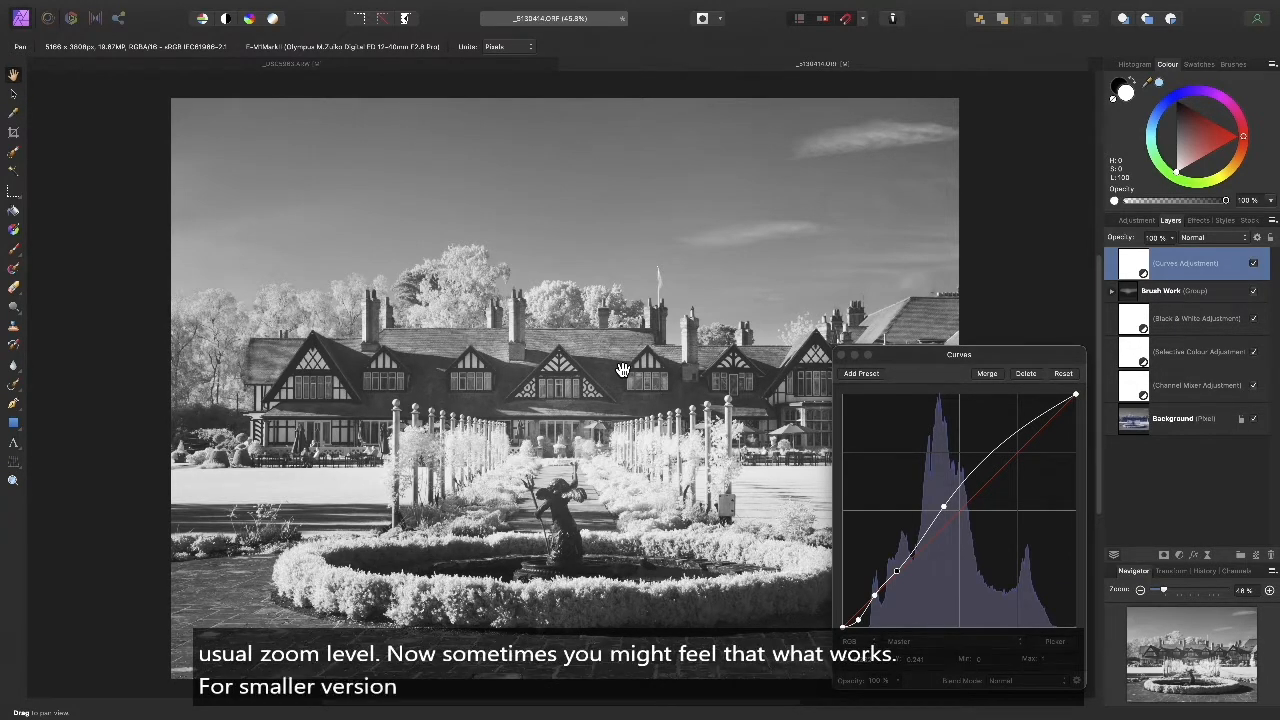
click(843, 354)
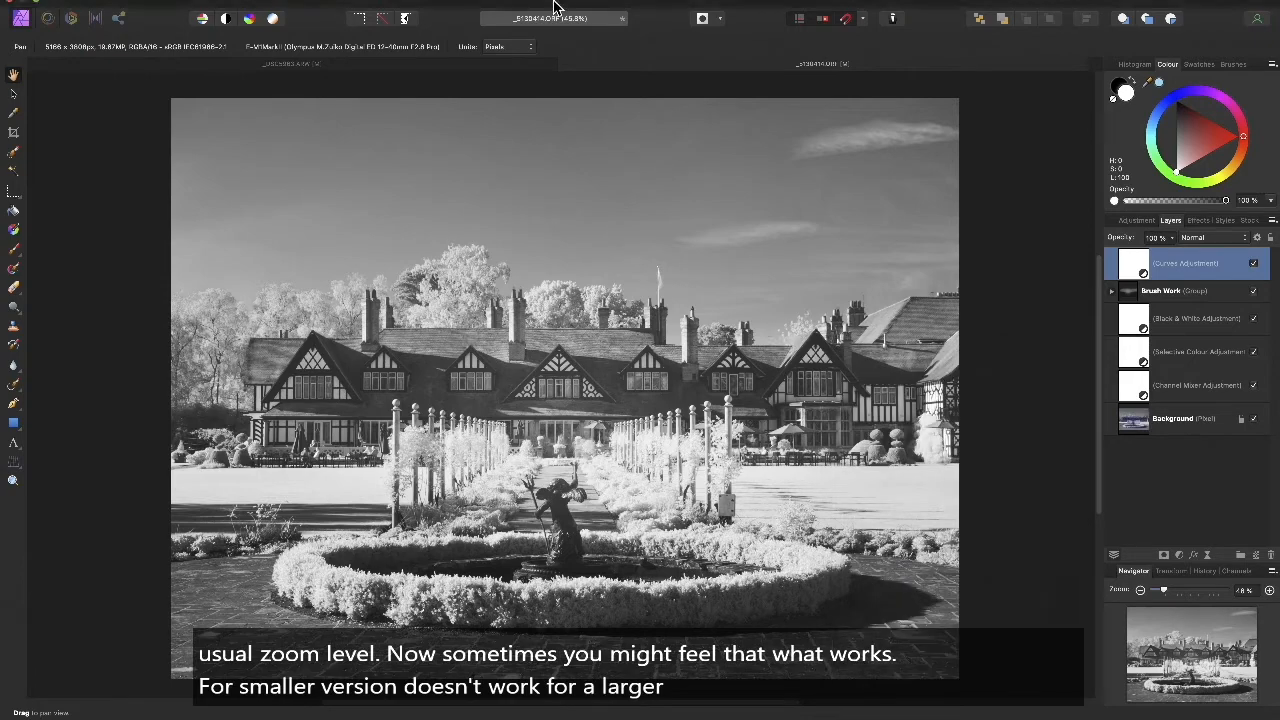
Show the Snapshots studio panel and save the current edit as a document snapshot named "Smaller".
click(446, 8)
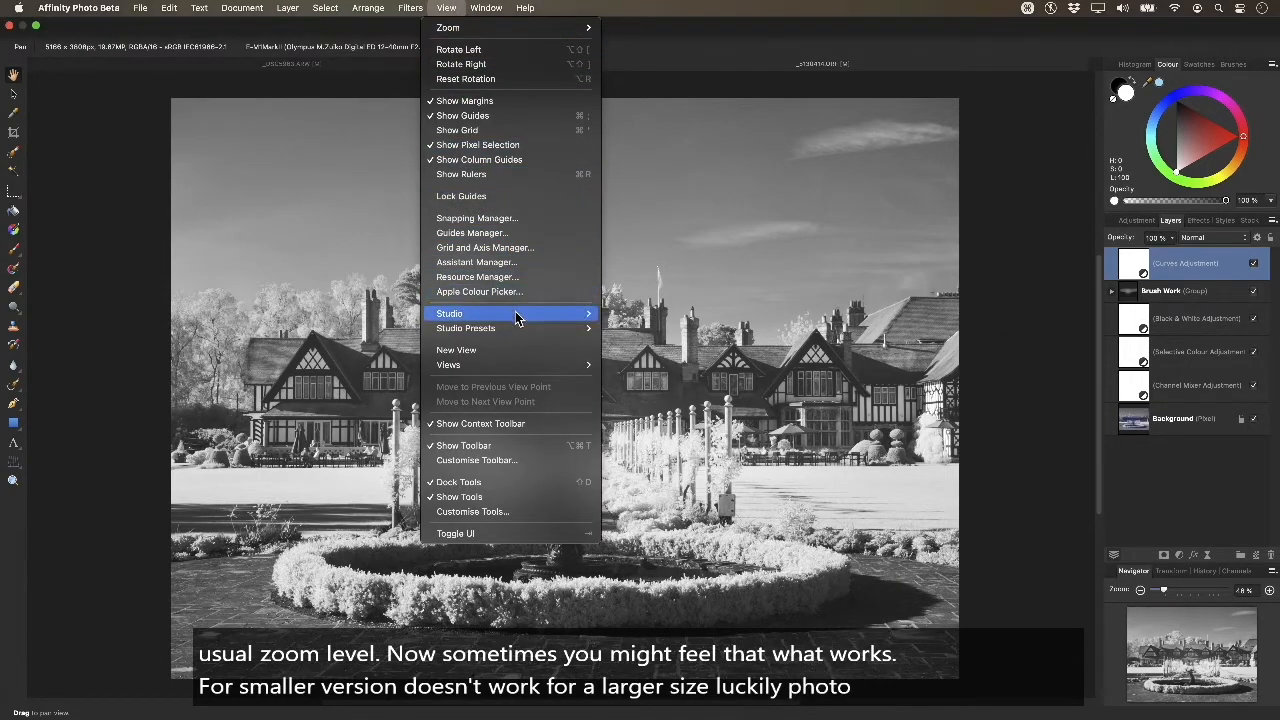
mouse_move(512, 314)
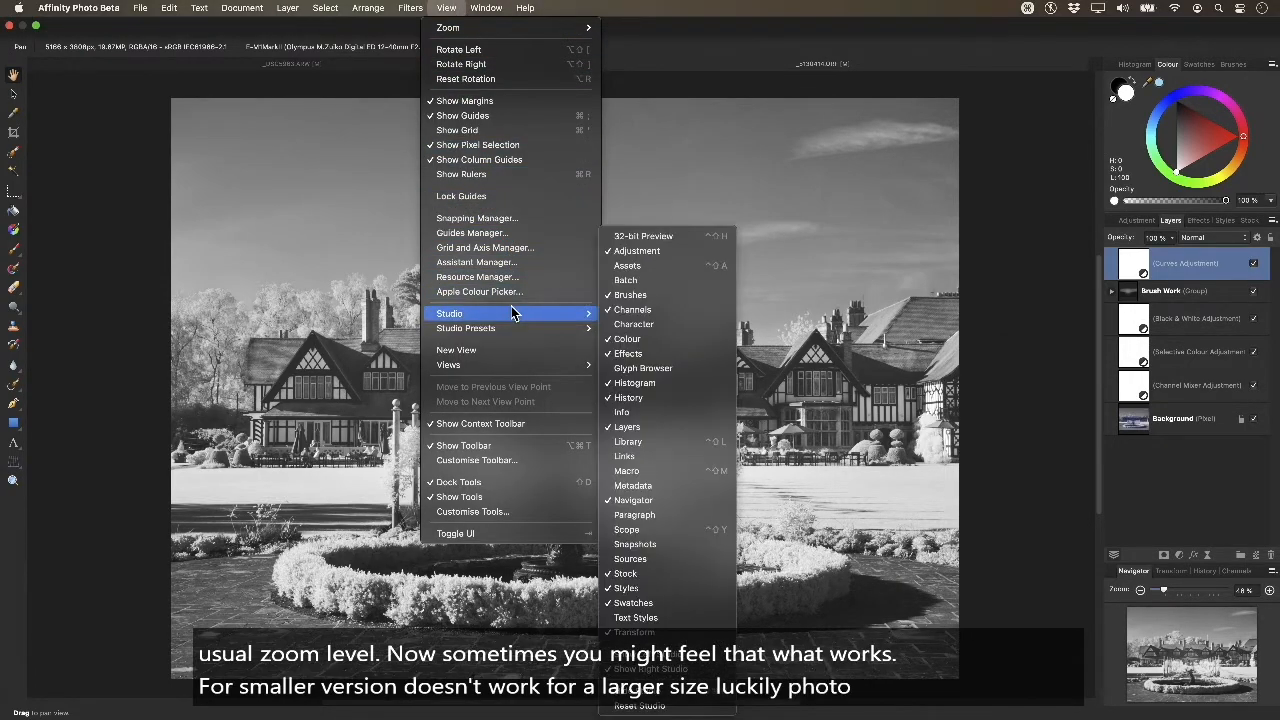
click(686, 546)
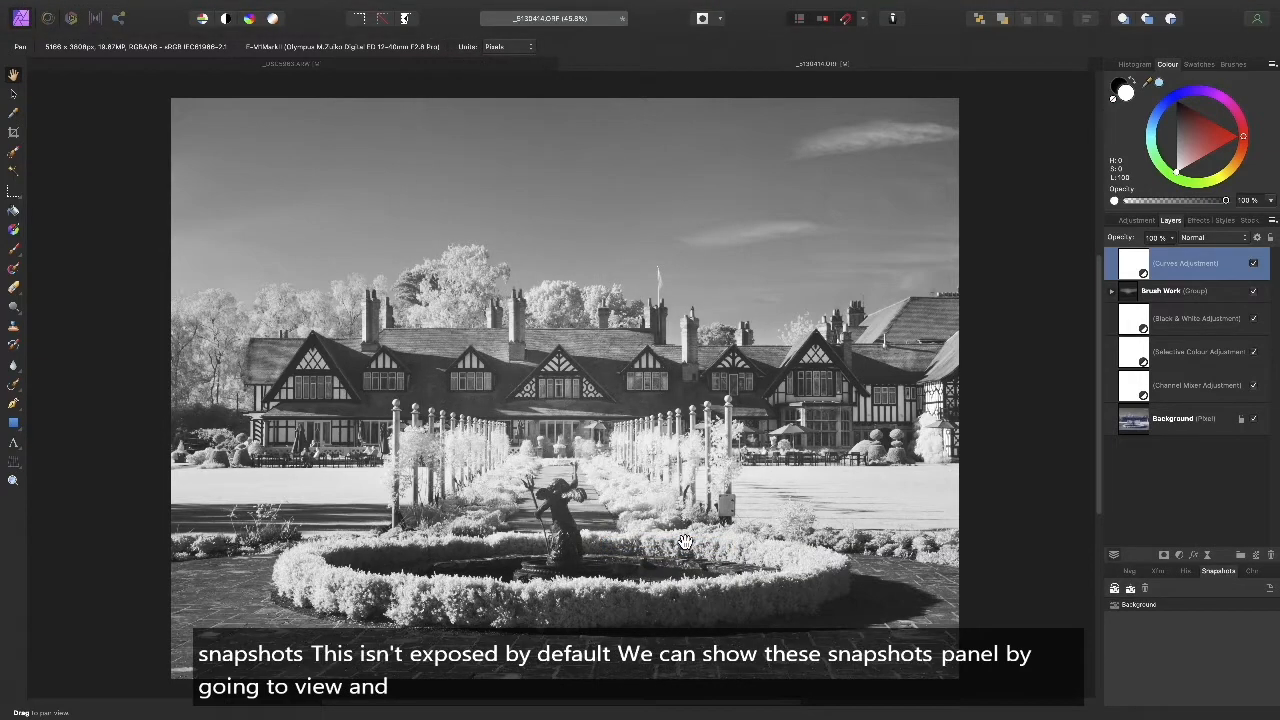
click(1130, 590)
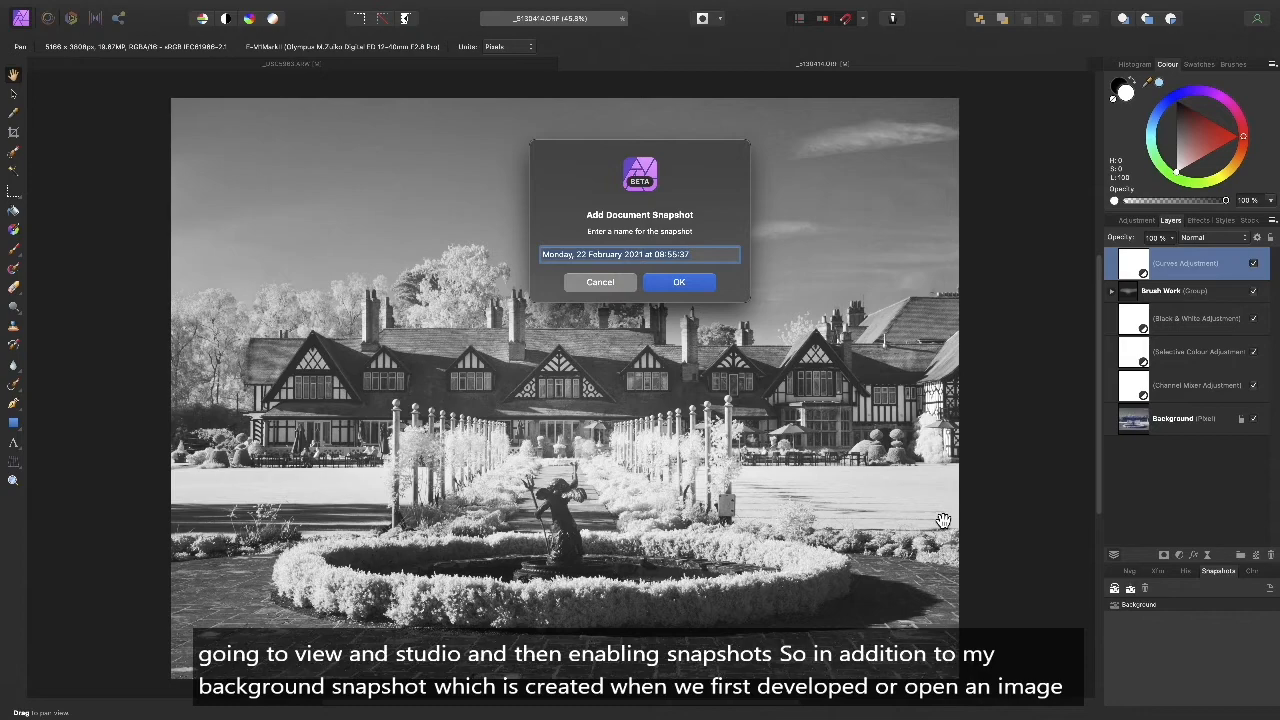
text(Smaller)
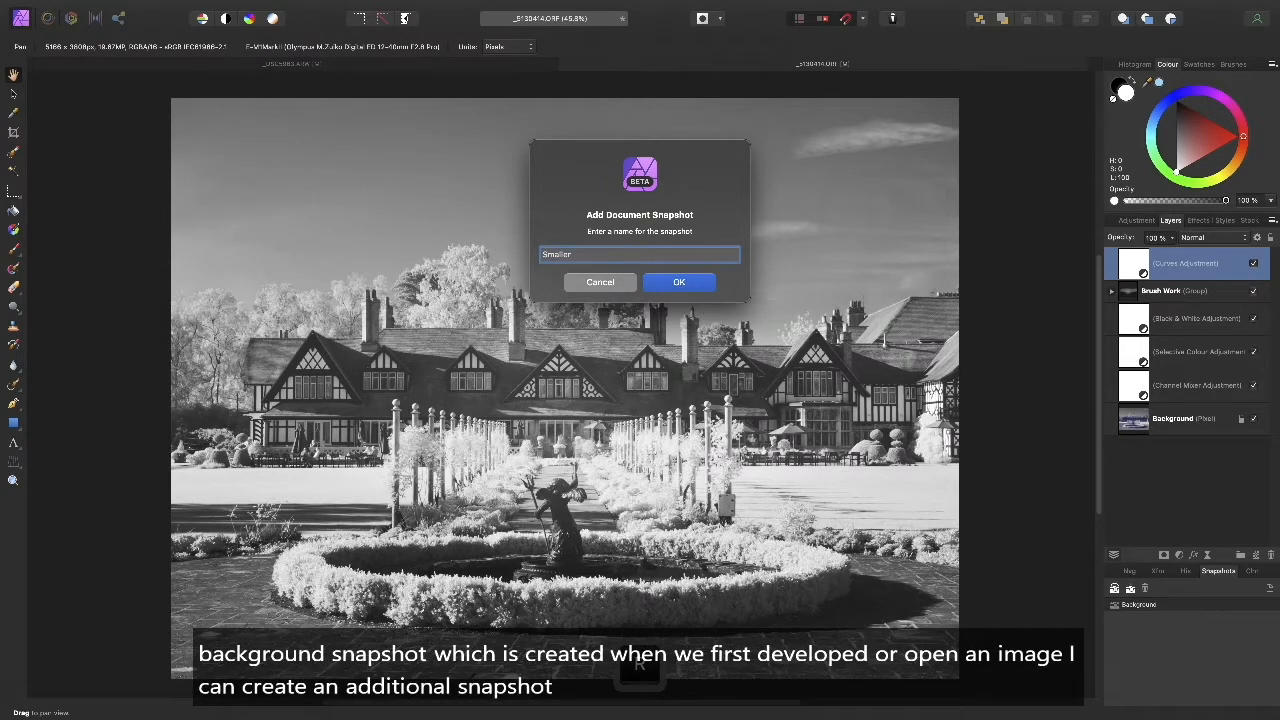
key(Return)
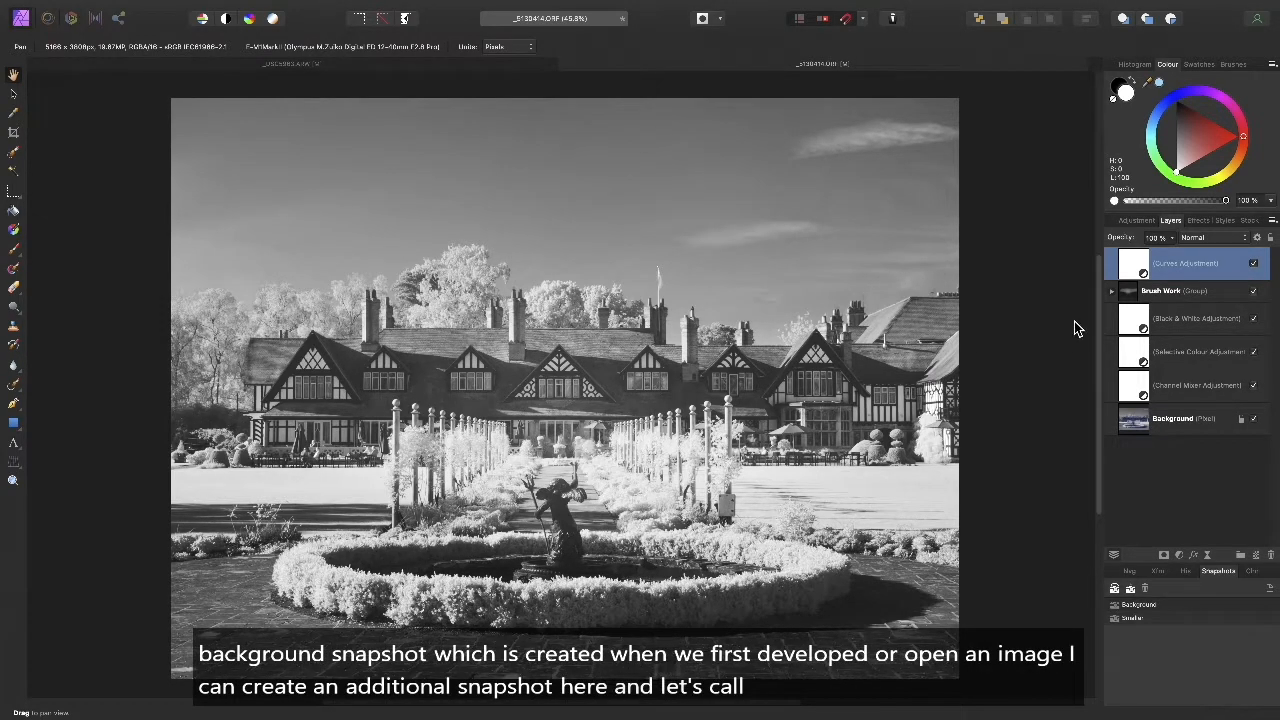
Reset the Curves adjustment and reshape it with slightly darker shadows and a very slight midtone lift for larger viewing.
double_click(1132, 268)
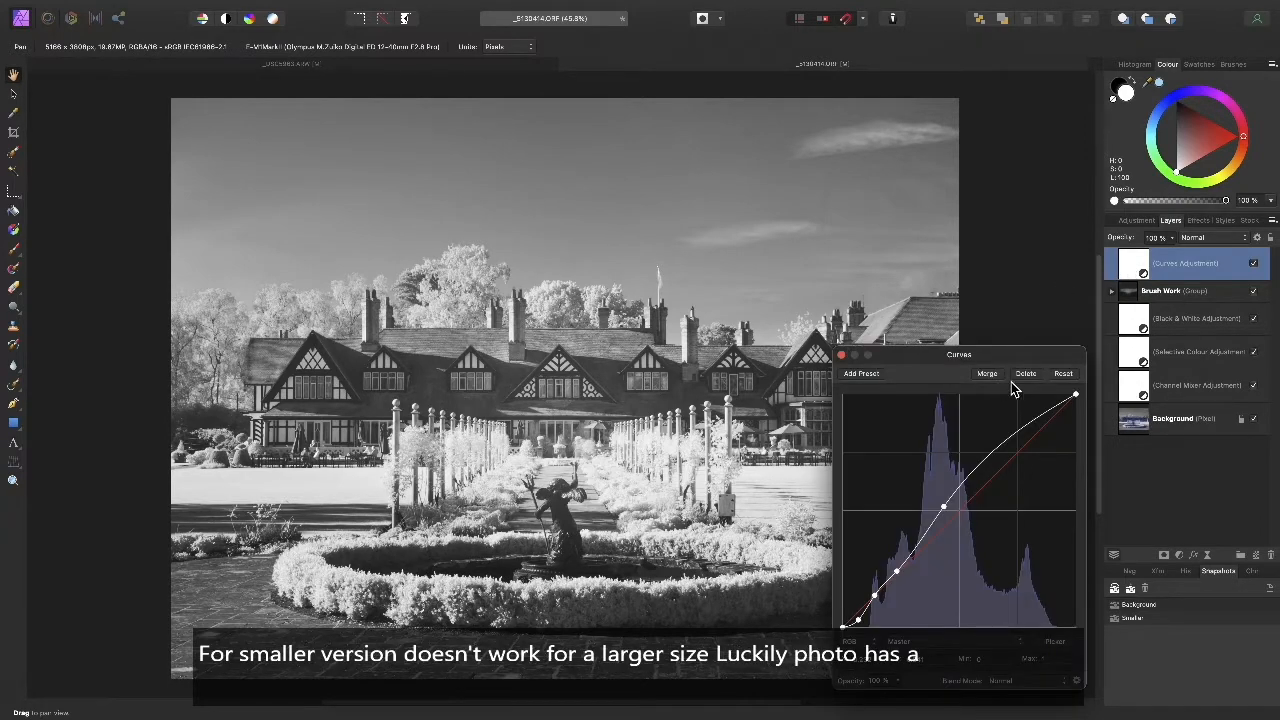
click(1063, 373)
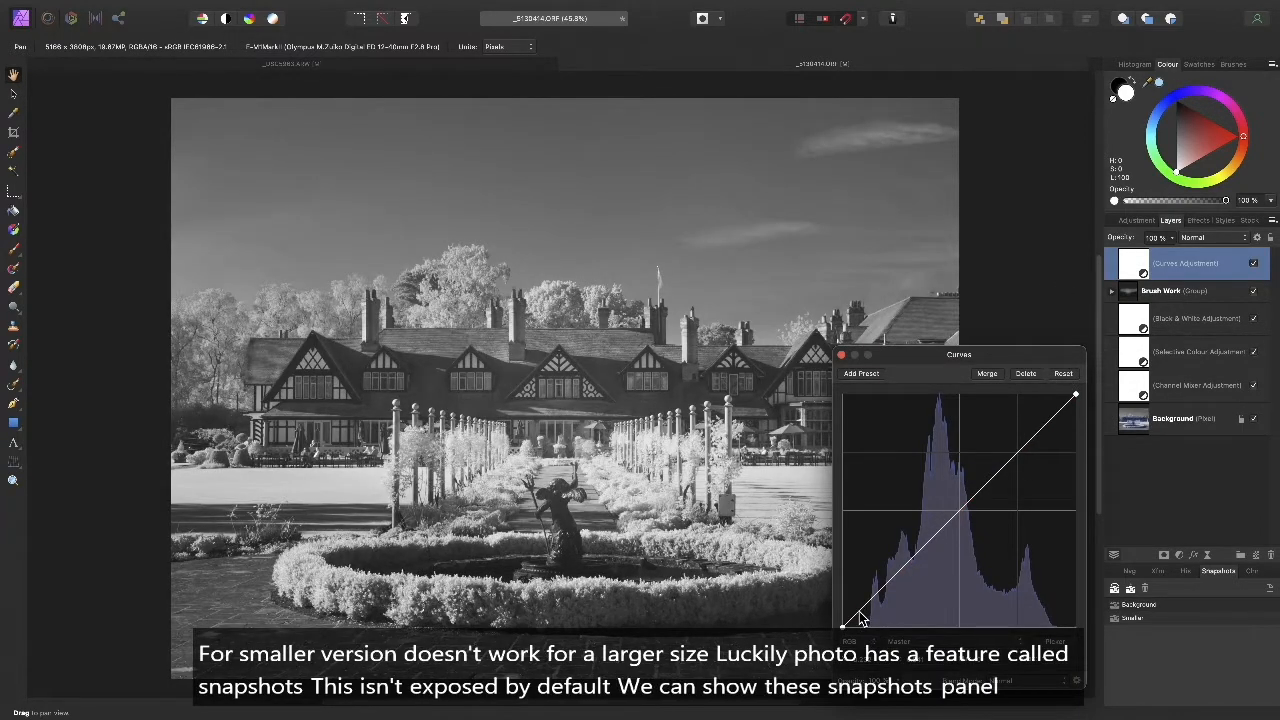
drag(858, 617, 957, 510)
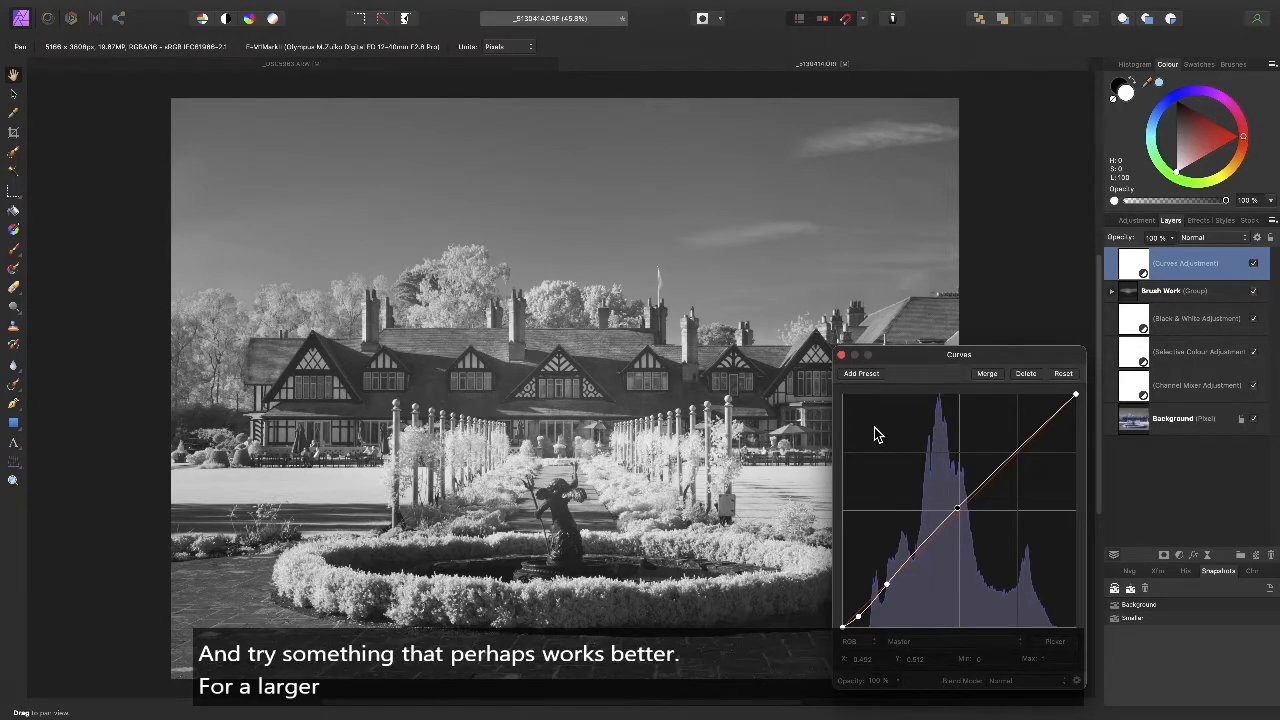
click(841, 354)
Save the current edit as a second document snapshot named "Larger".
click(1129, 590)
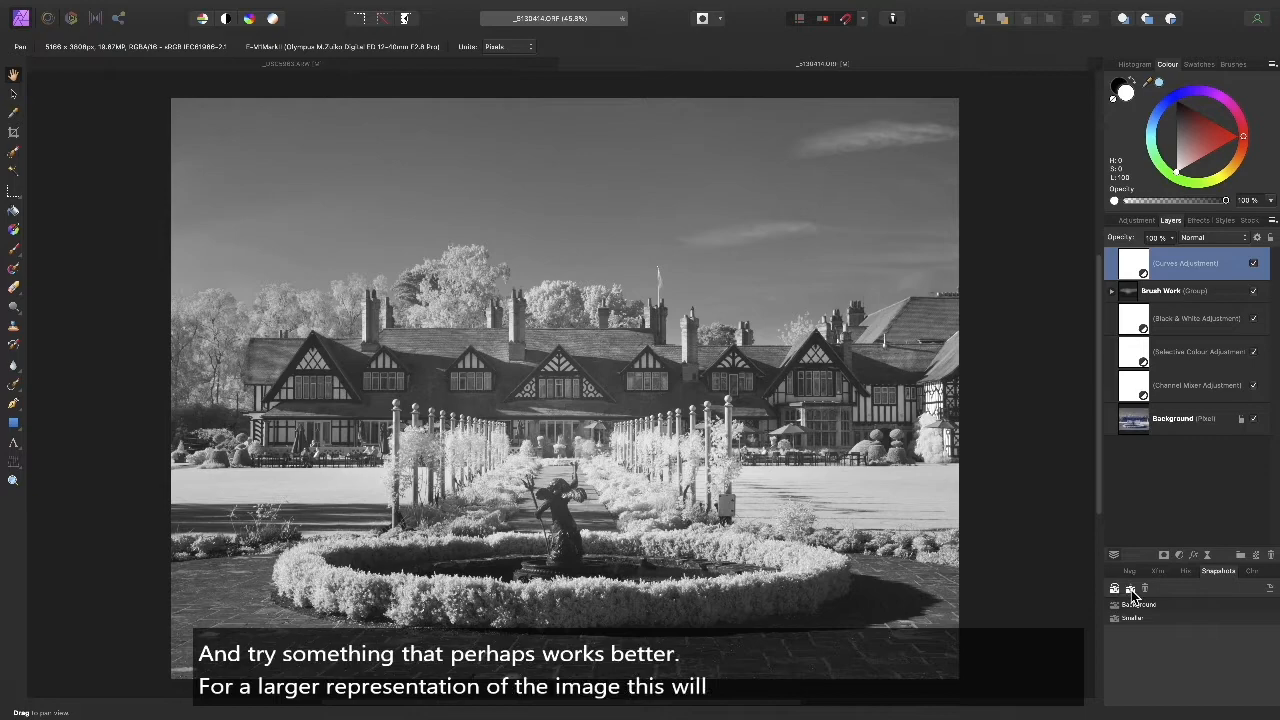
text(Larger)
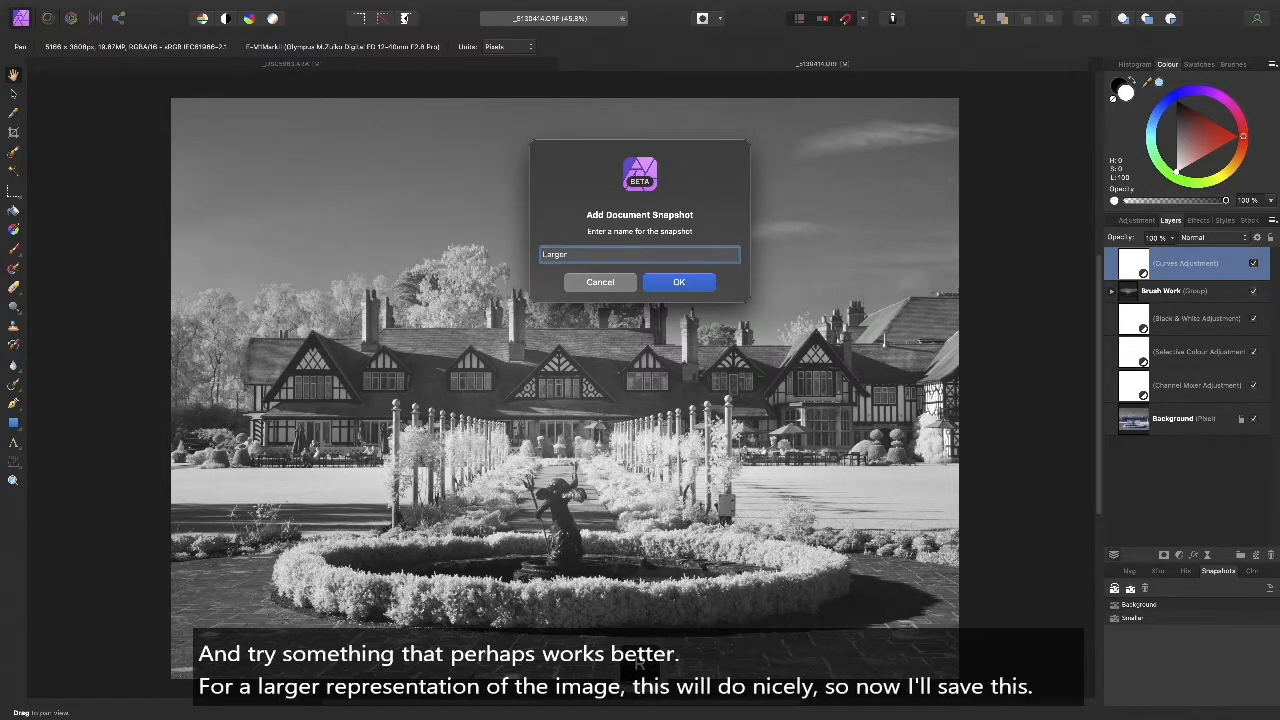
key(Return)
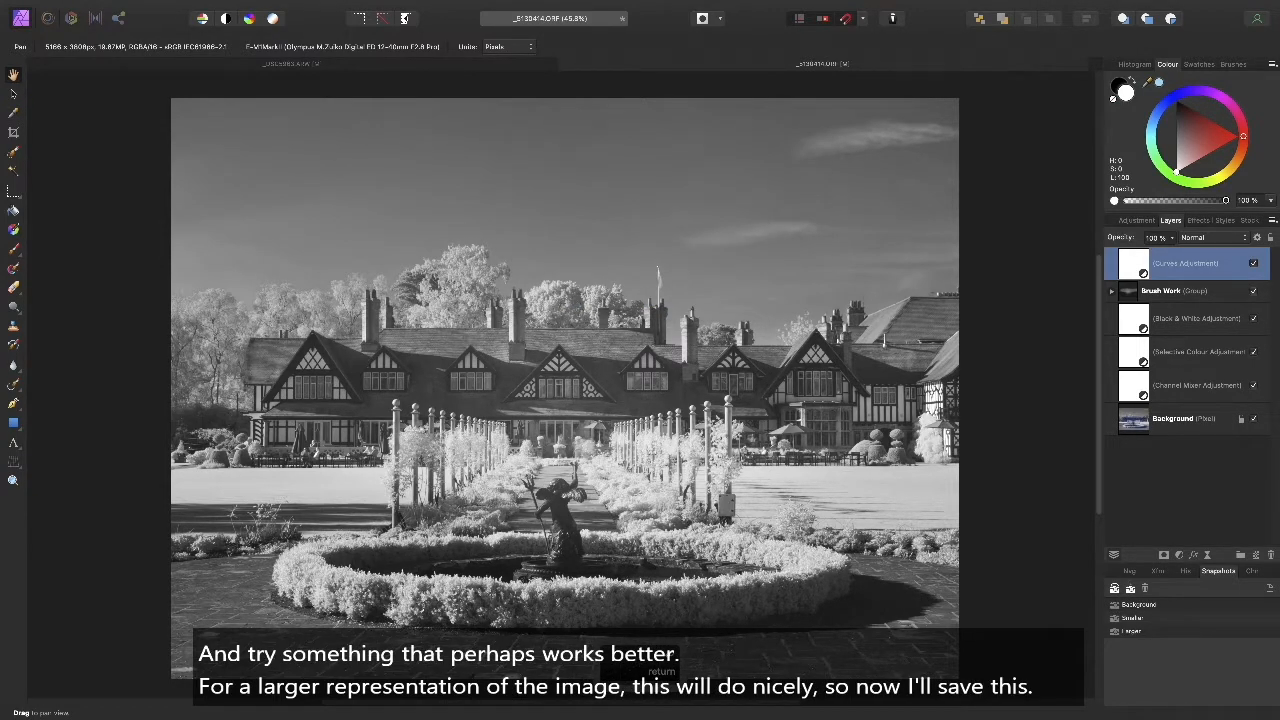
Restore the Smaller, Larger and again Smaller snapshots to compare the two tonal versions.
click(1150, 619)
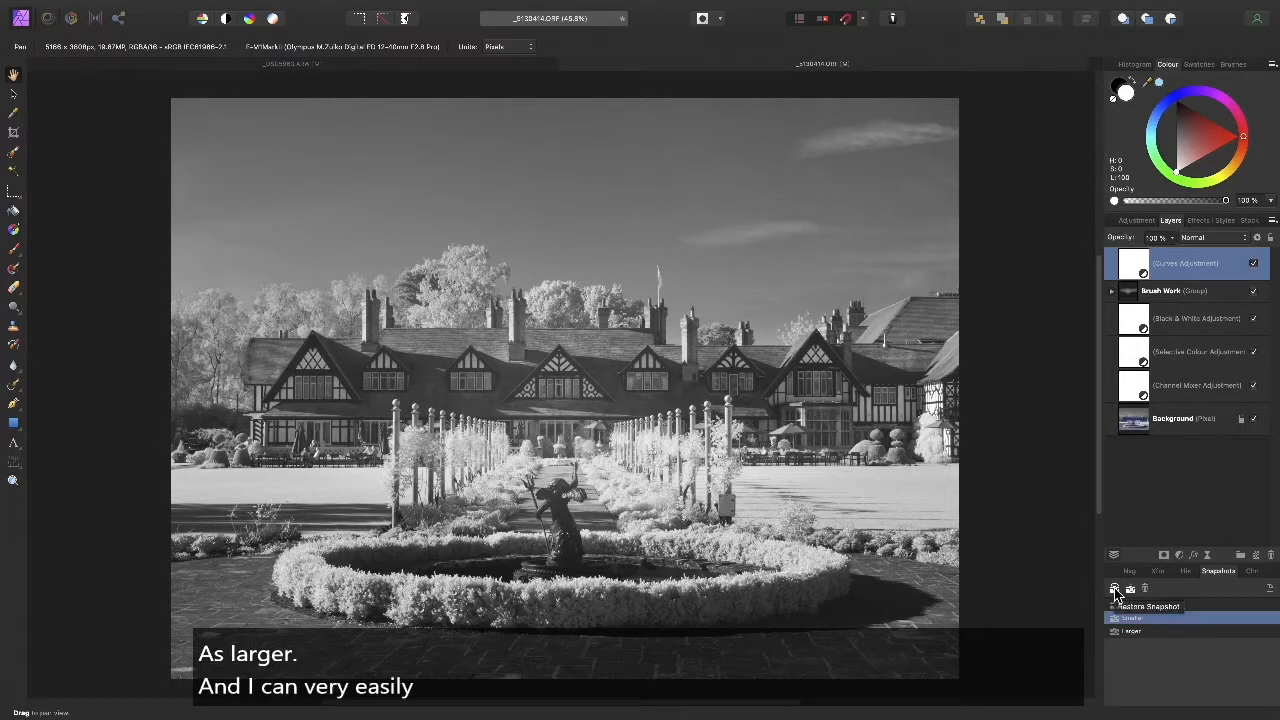
click(1115, 590)
click(1131, 632)
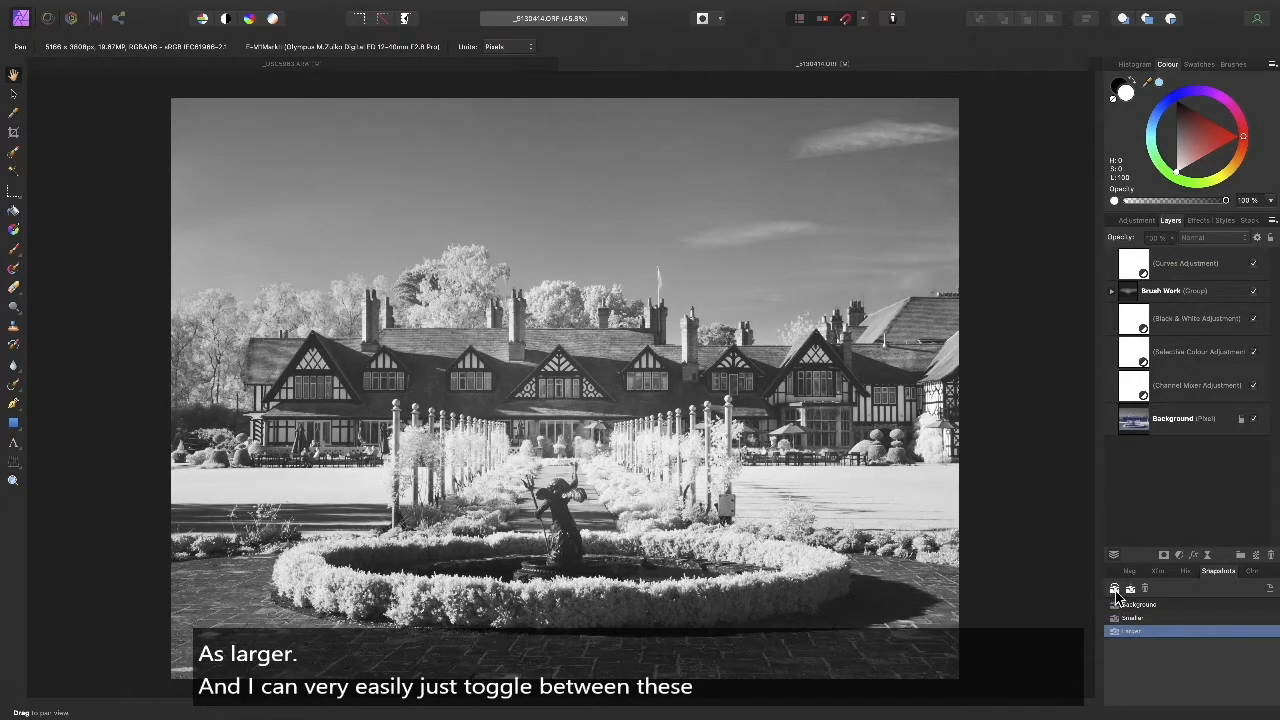
click(1115, 590)
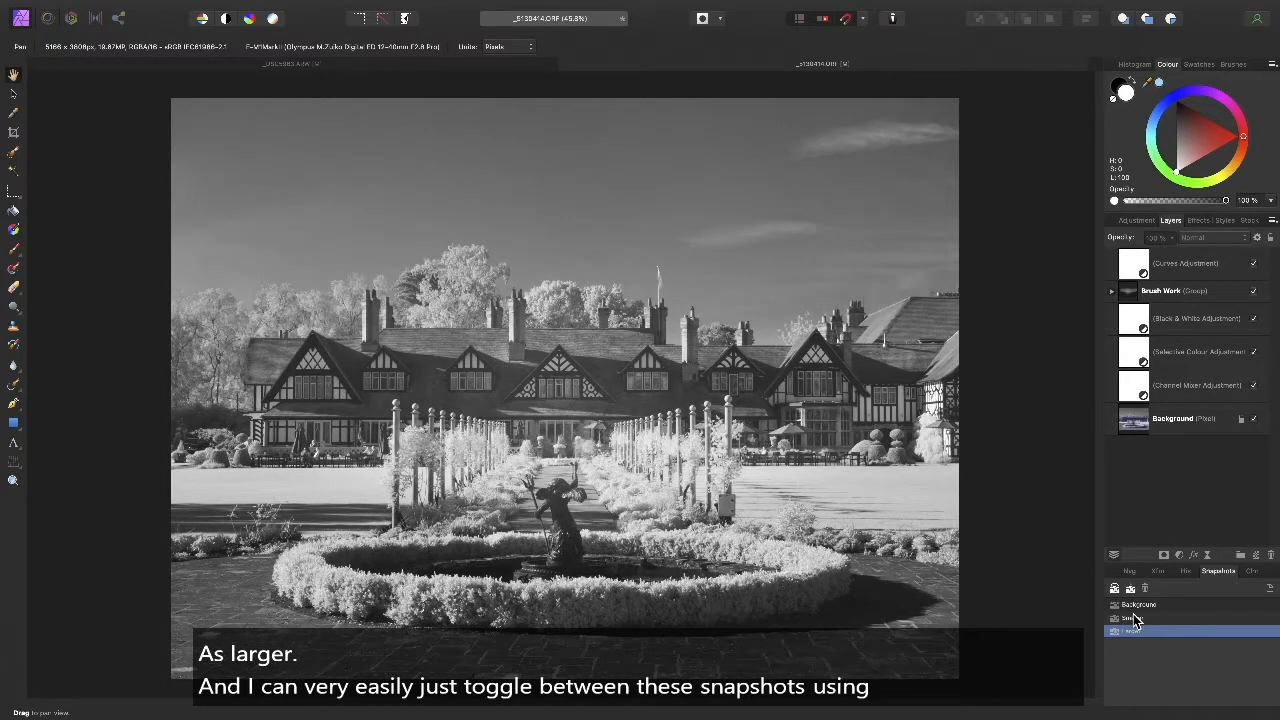
click(1135, 618)
click(1115, 590)
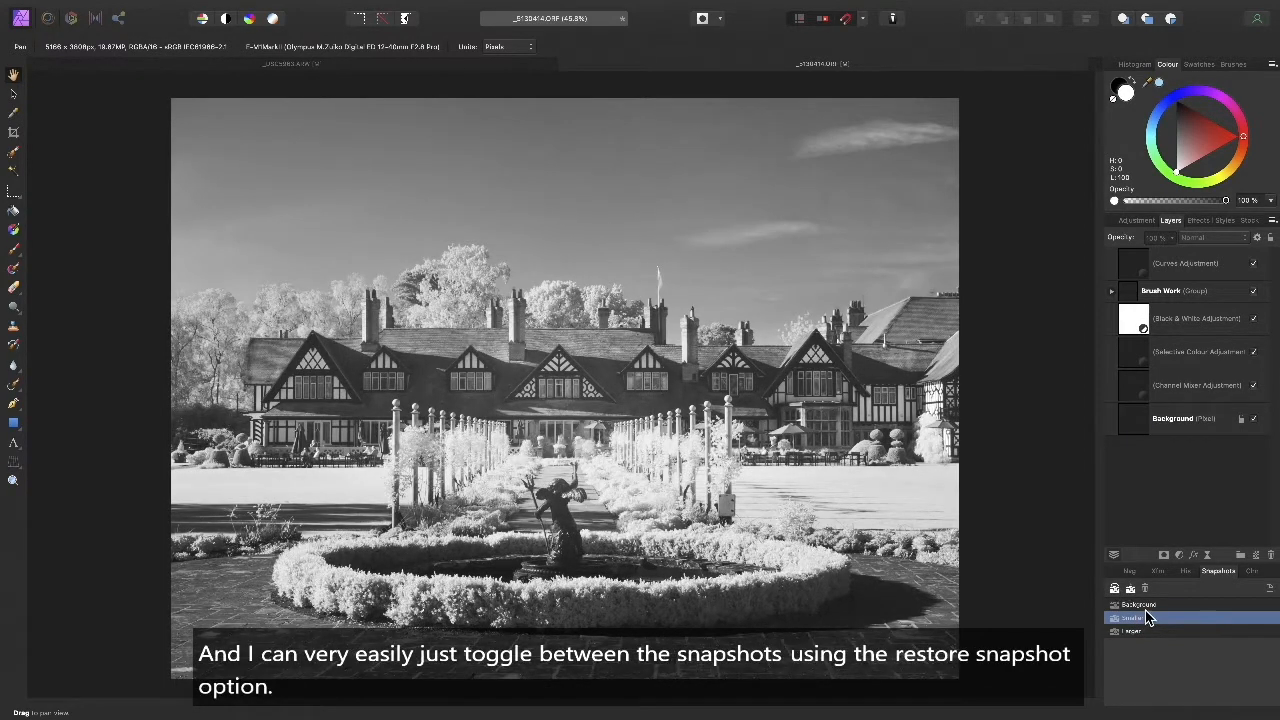
Restore the Background snapshot to view the initial unedited image, and return to the Larger snapshot.
click(1144, 606)
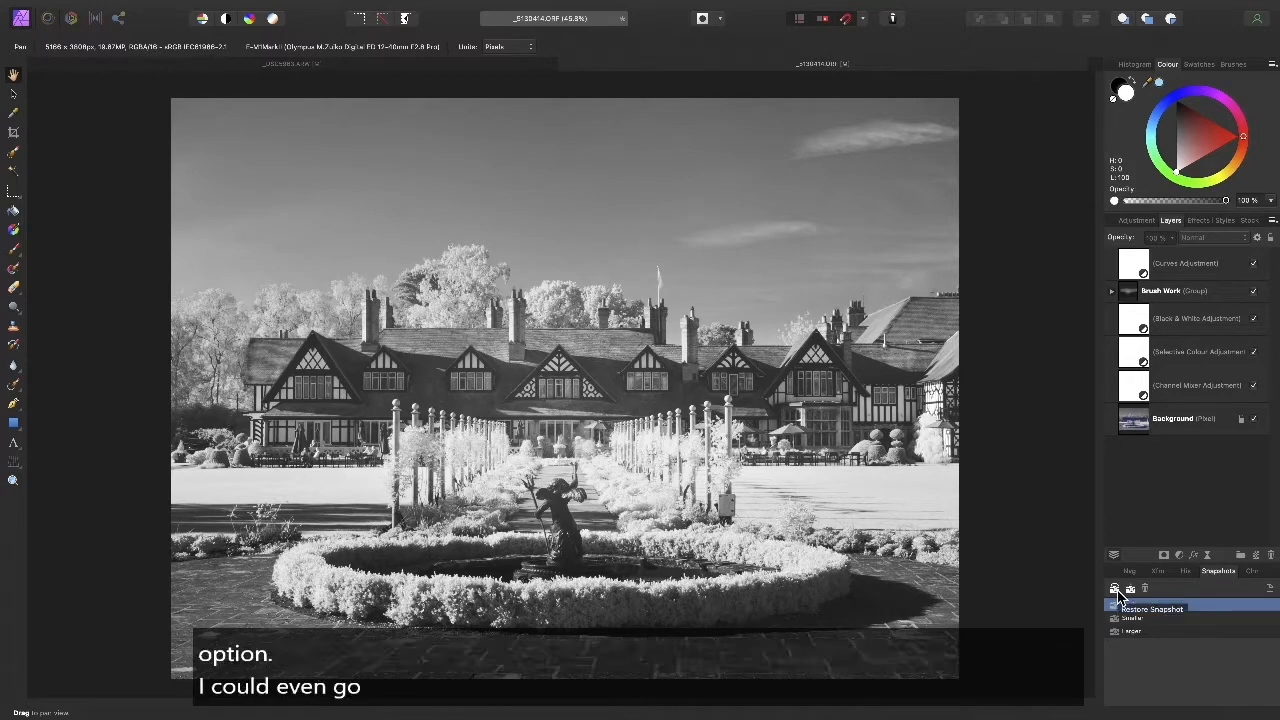
click(1115, 590)
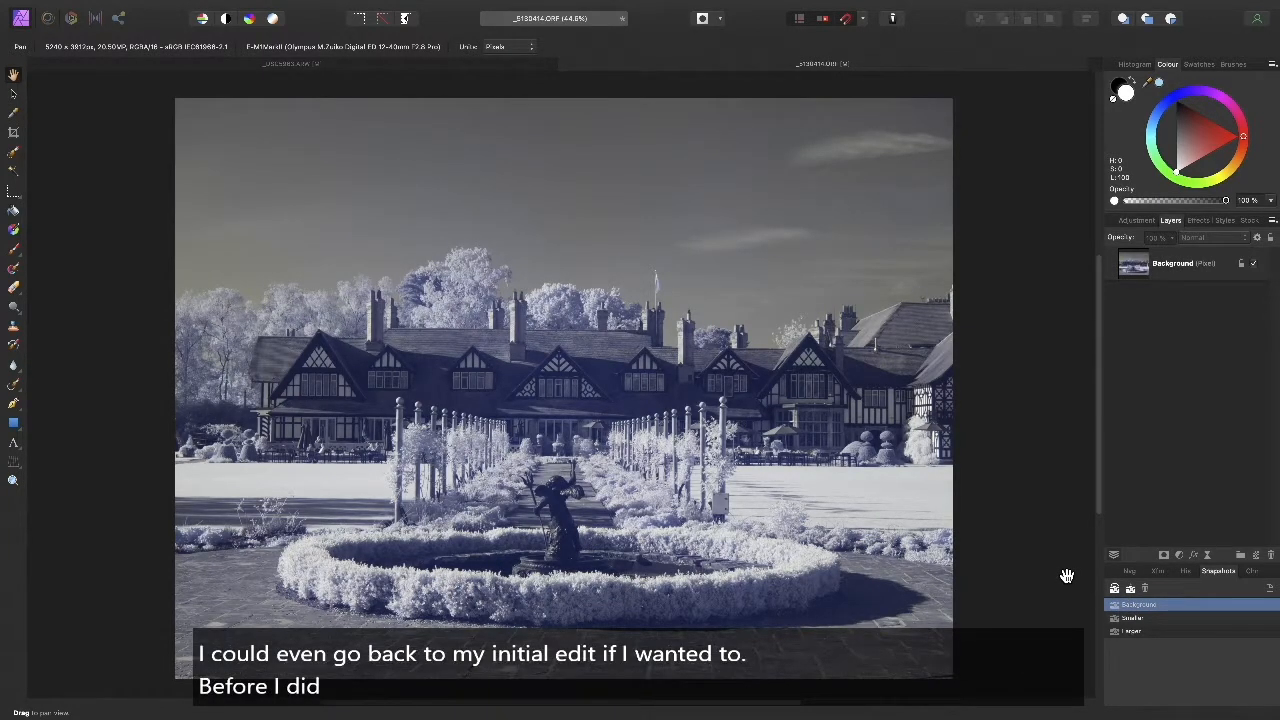
click(1131, 631)
click(1115, 589)
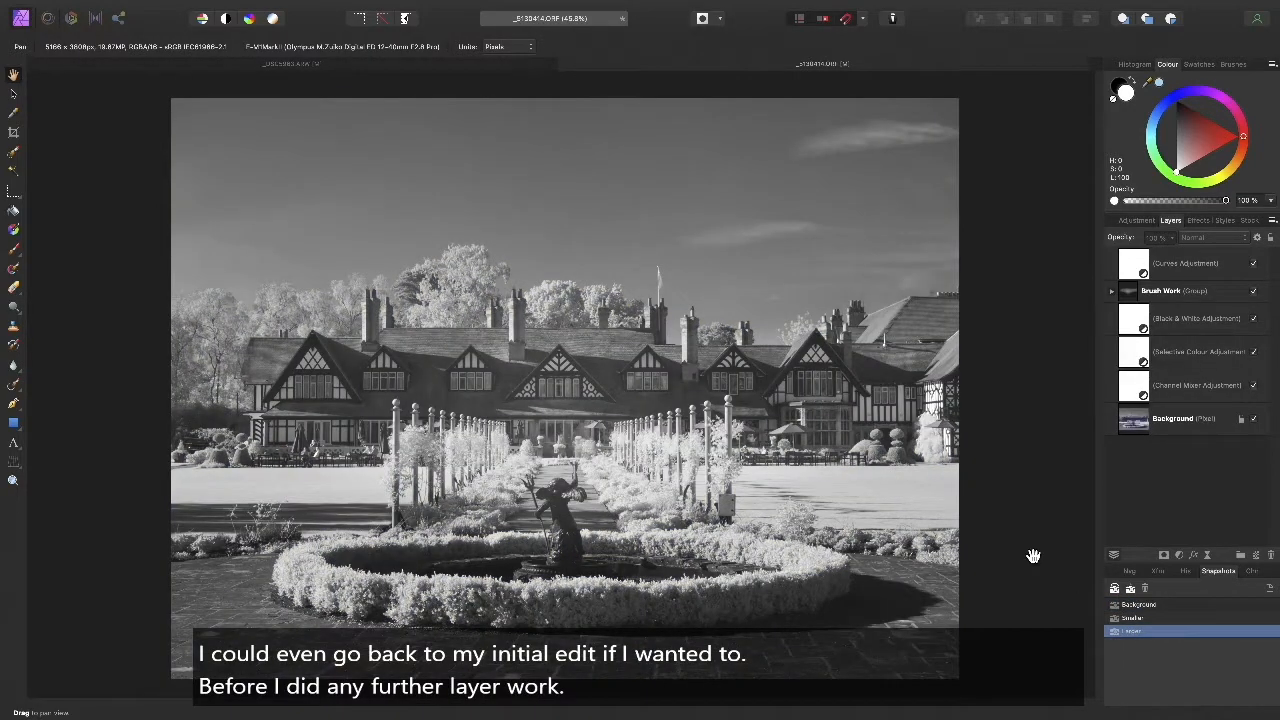